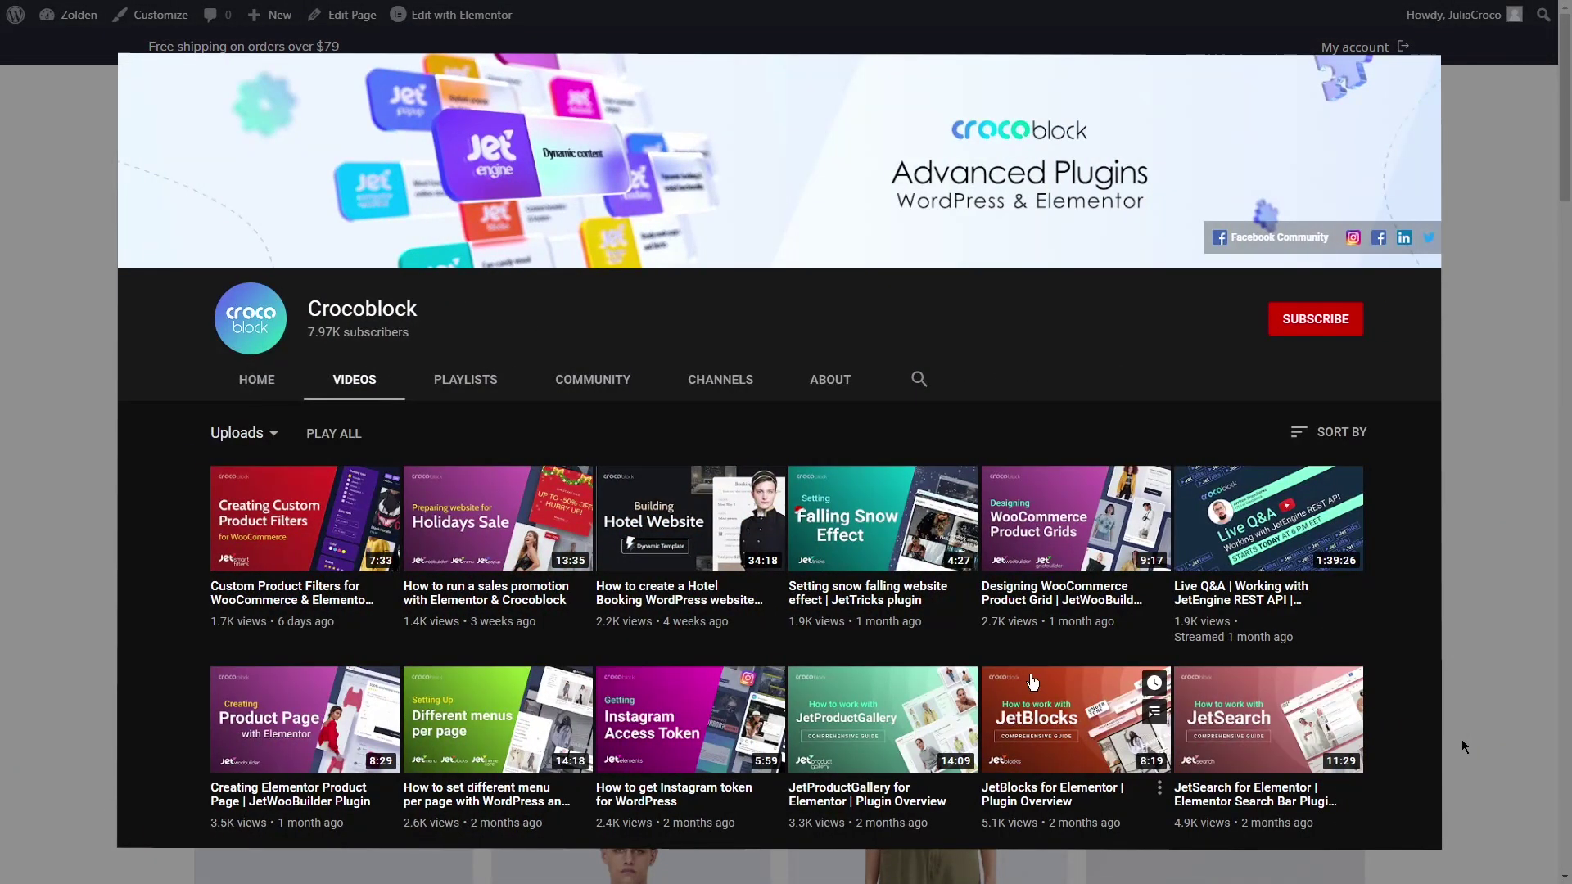
Browse the channel's playlists, open WooCommerce Store from Scratch, then close the video overlay.
left_click(466, 380)
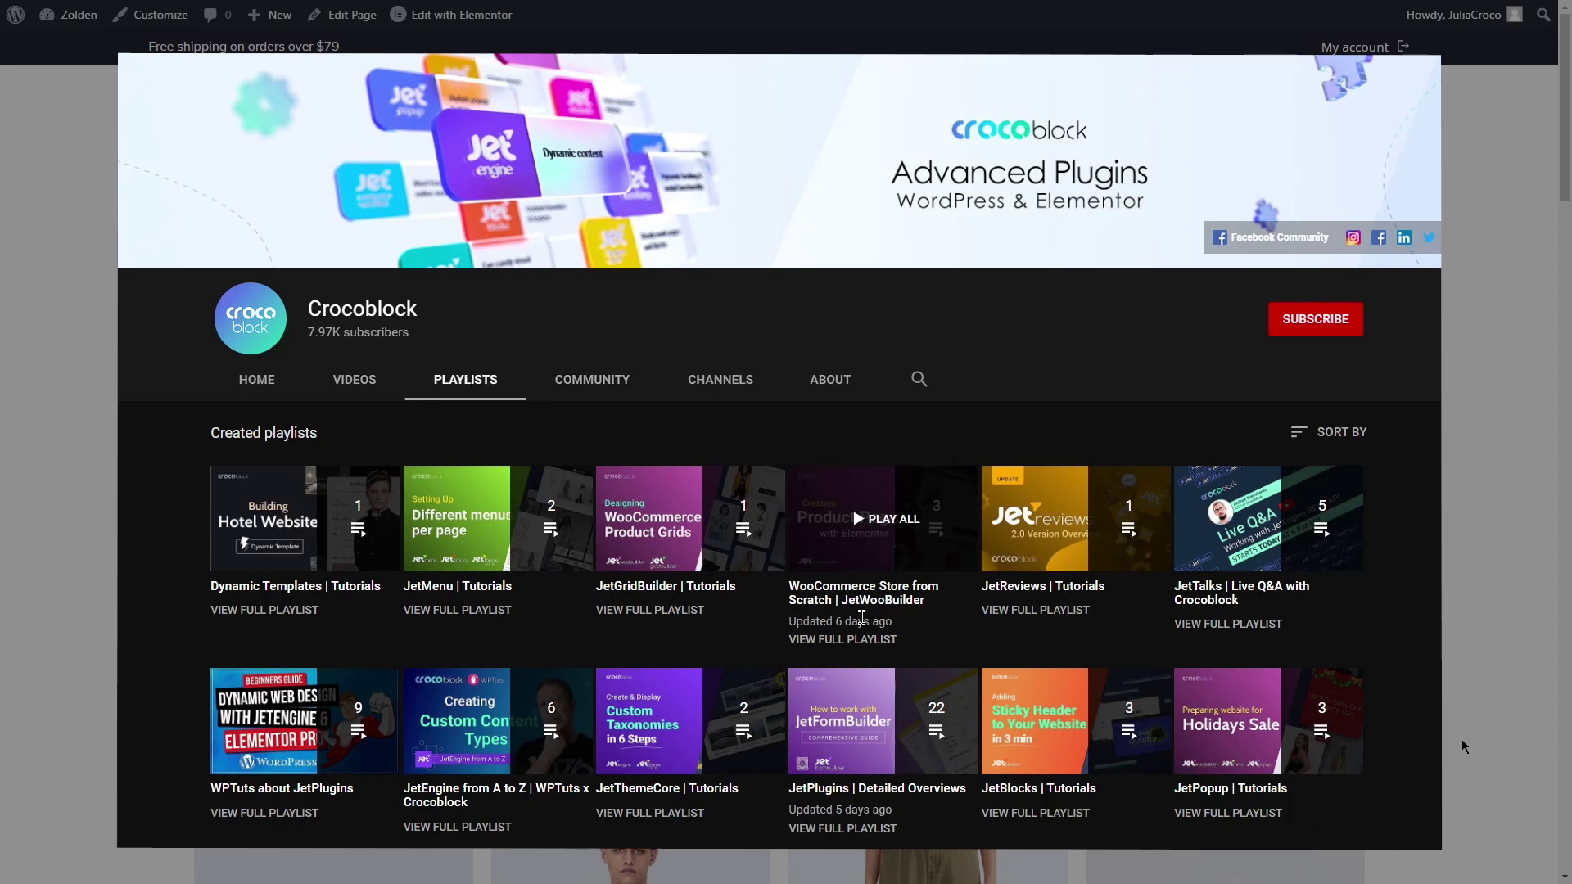
left_click(851, 640)
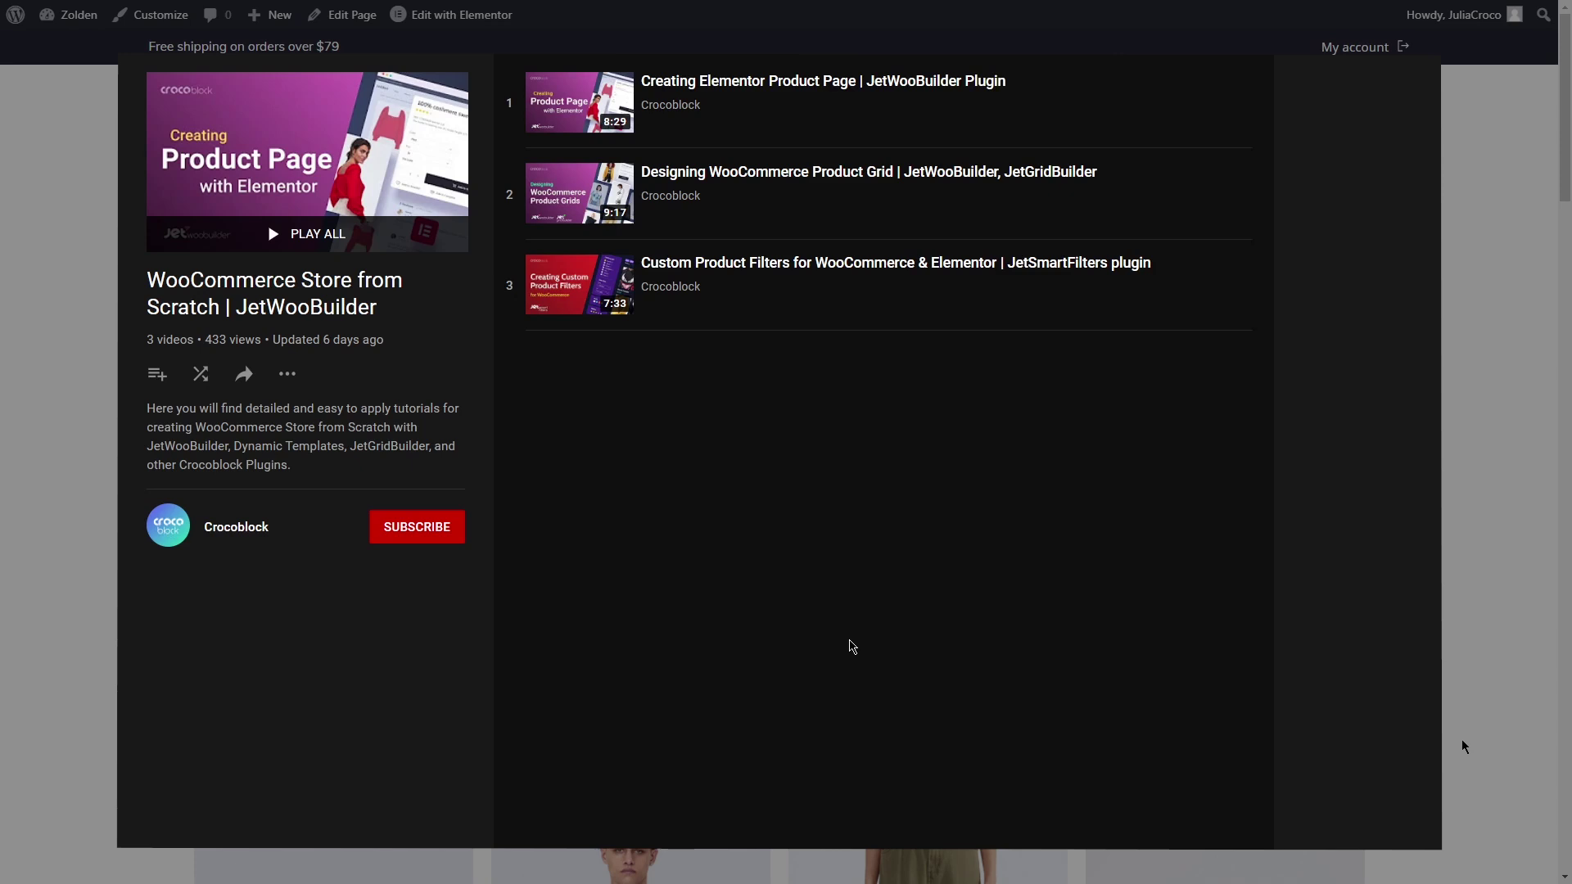
left_click(1463, 745)
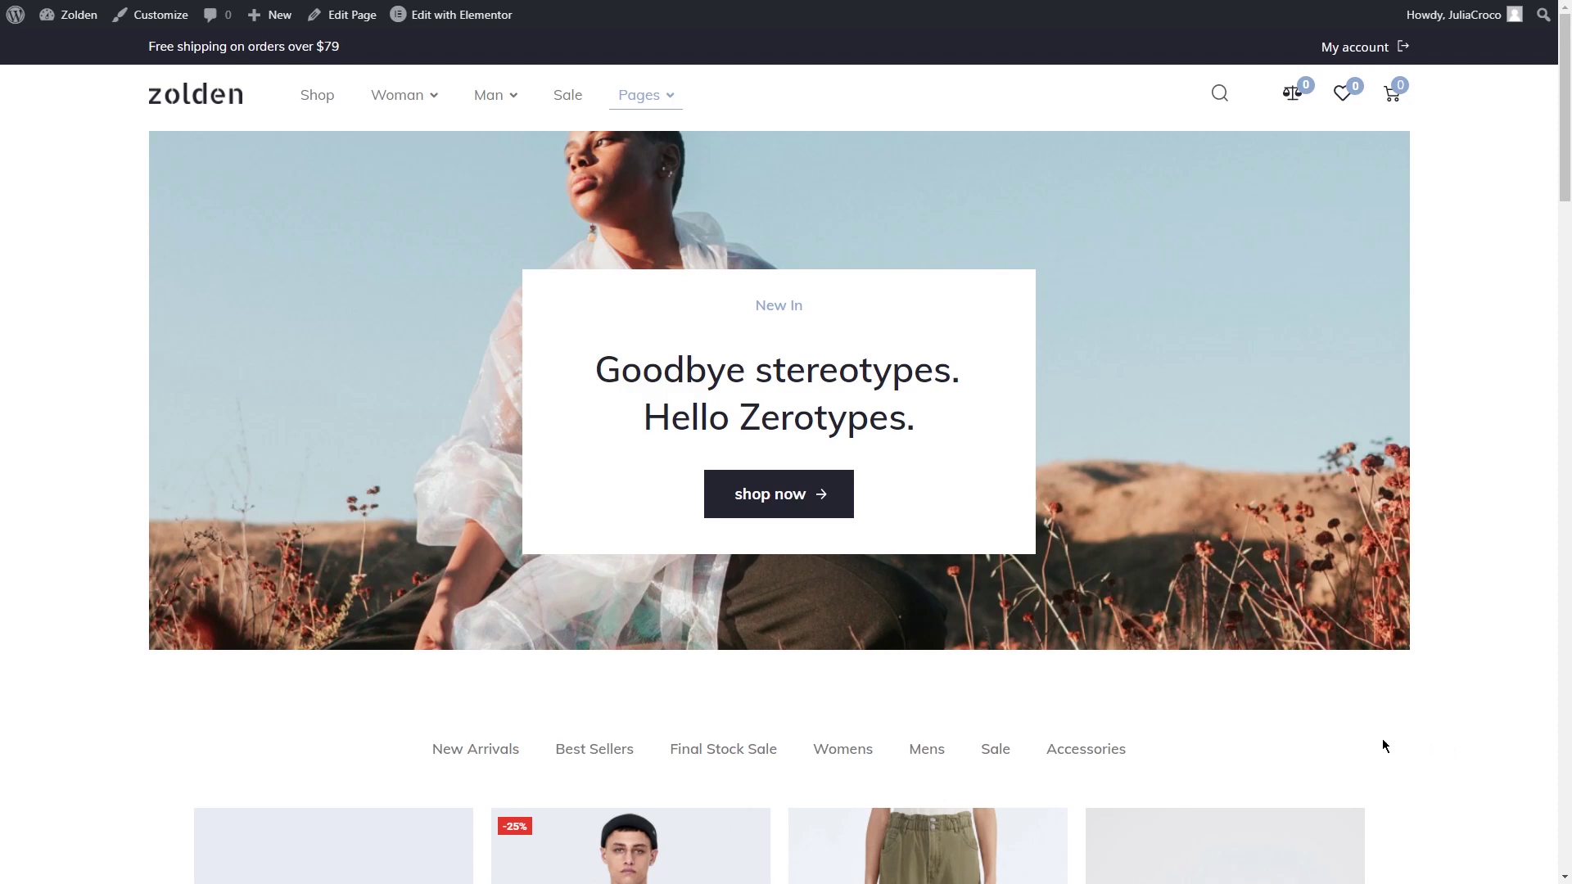
Go to the WordPress admin dashboard and open the Crocoblock dashboard.
mouse_move(75, 17)
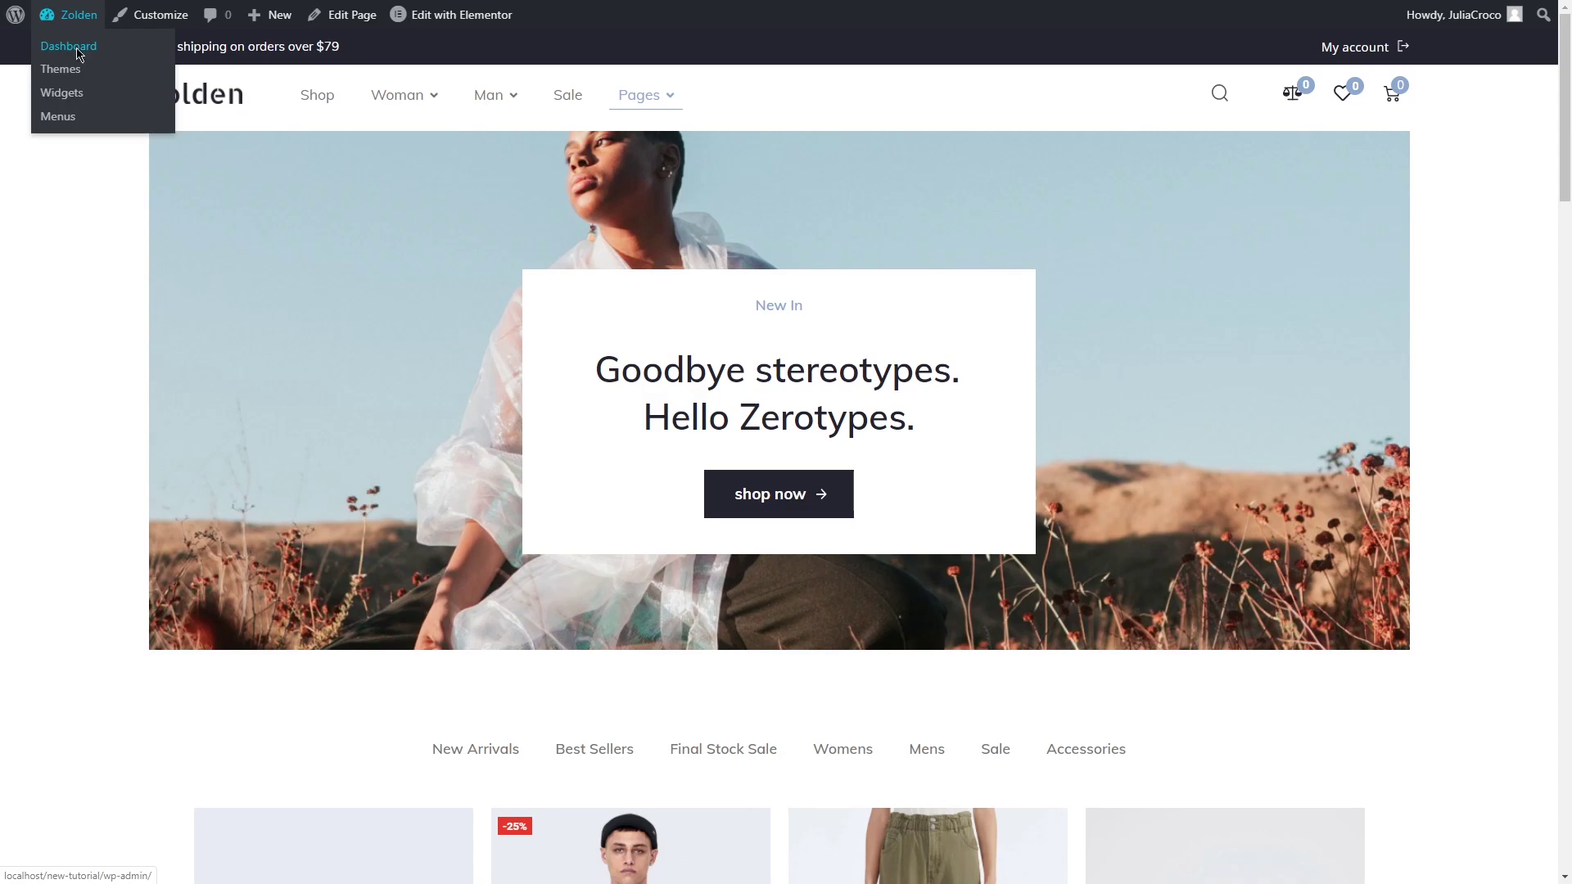
left_click(79, 54)
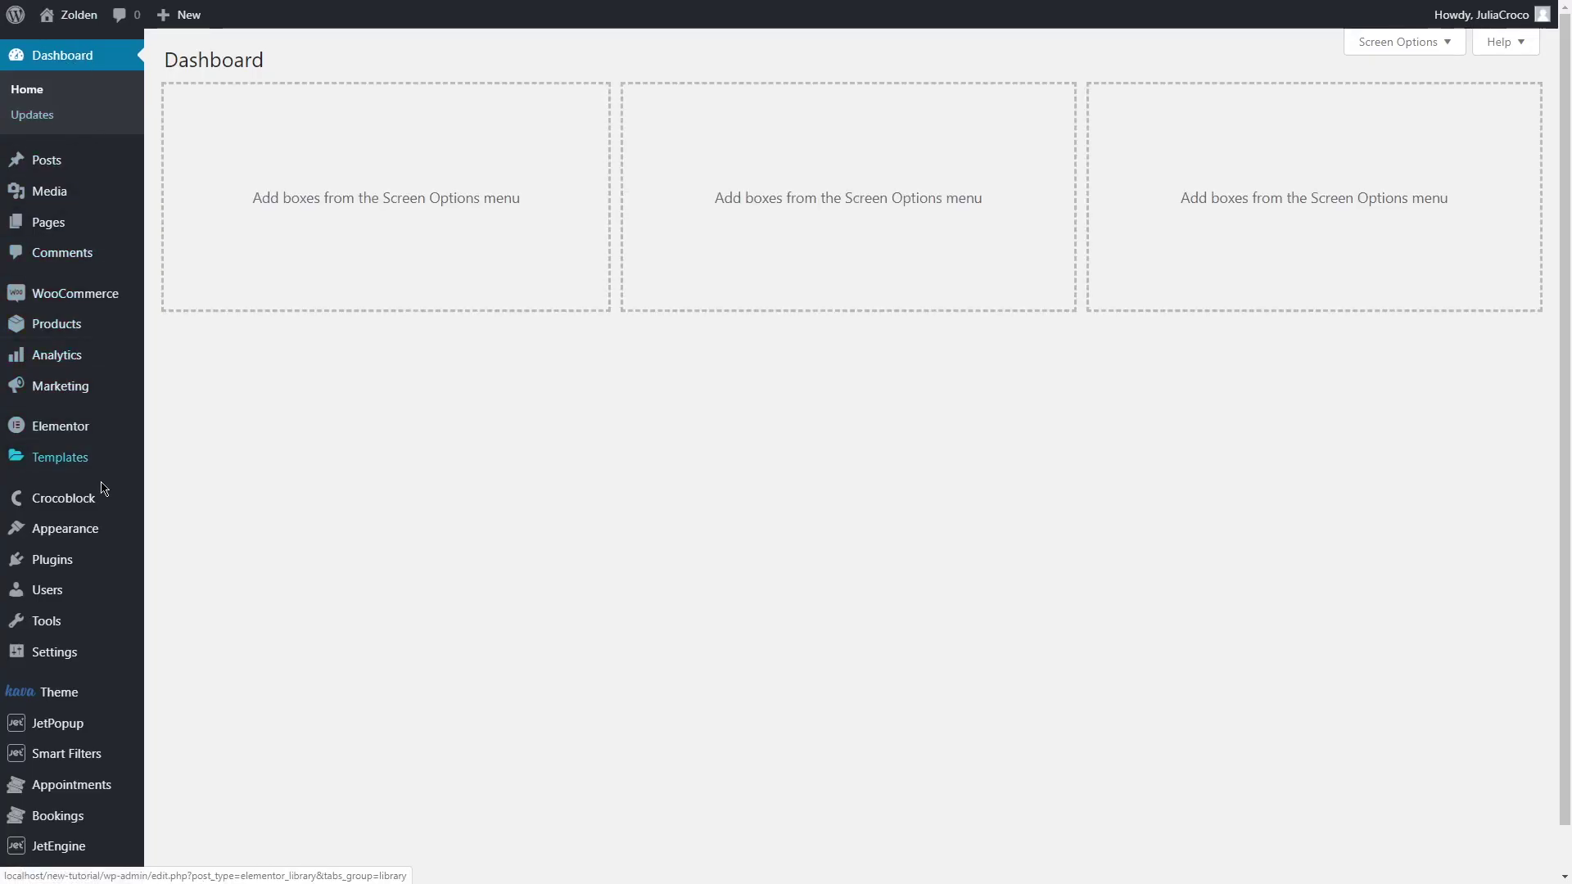
mouse_move(102, 496)
left_click(193, 498)
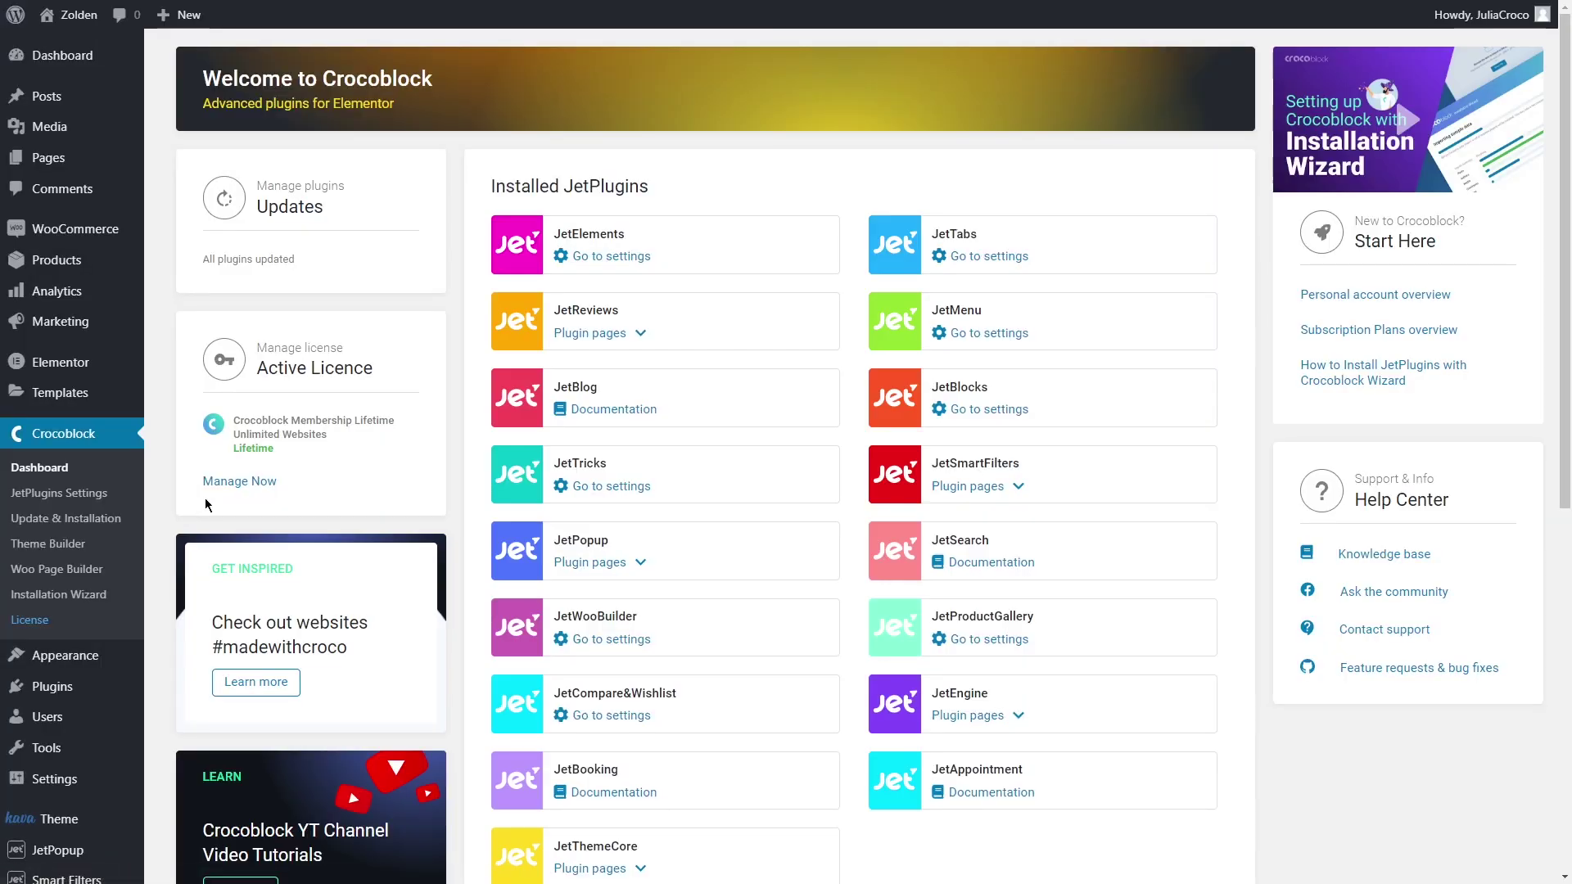
Check the JetWooBuilder widget settings, then bring up the JetWooBuilder Templates list.
mouse_move(596, 579)
left_click(621, 639)
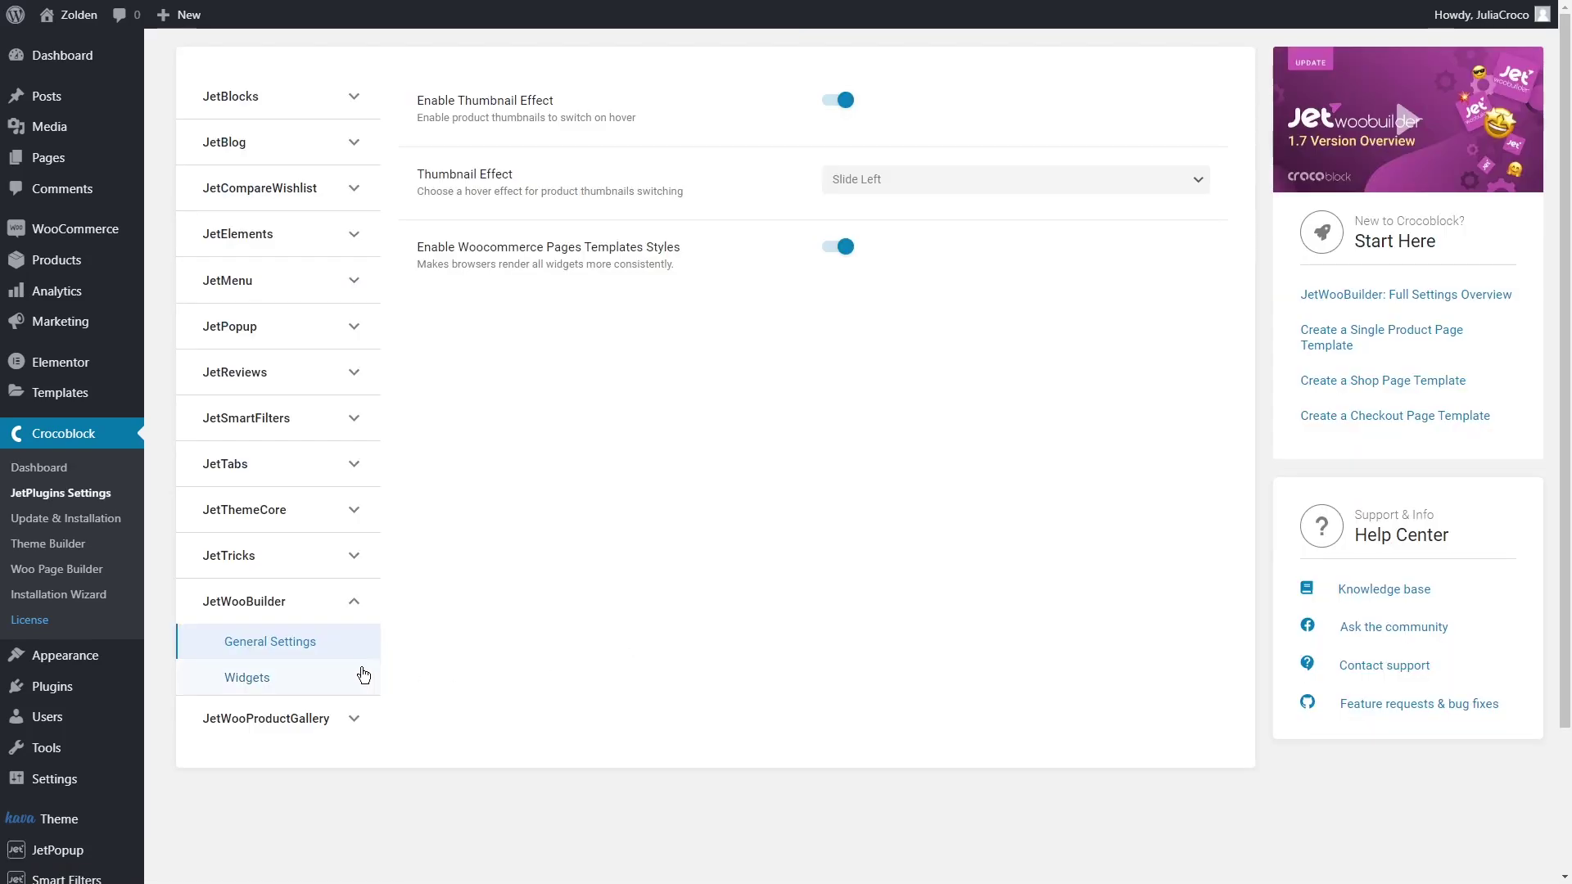
left_click(347, 677)
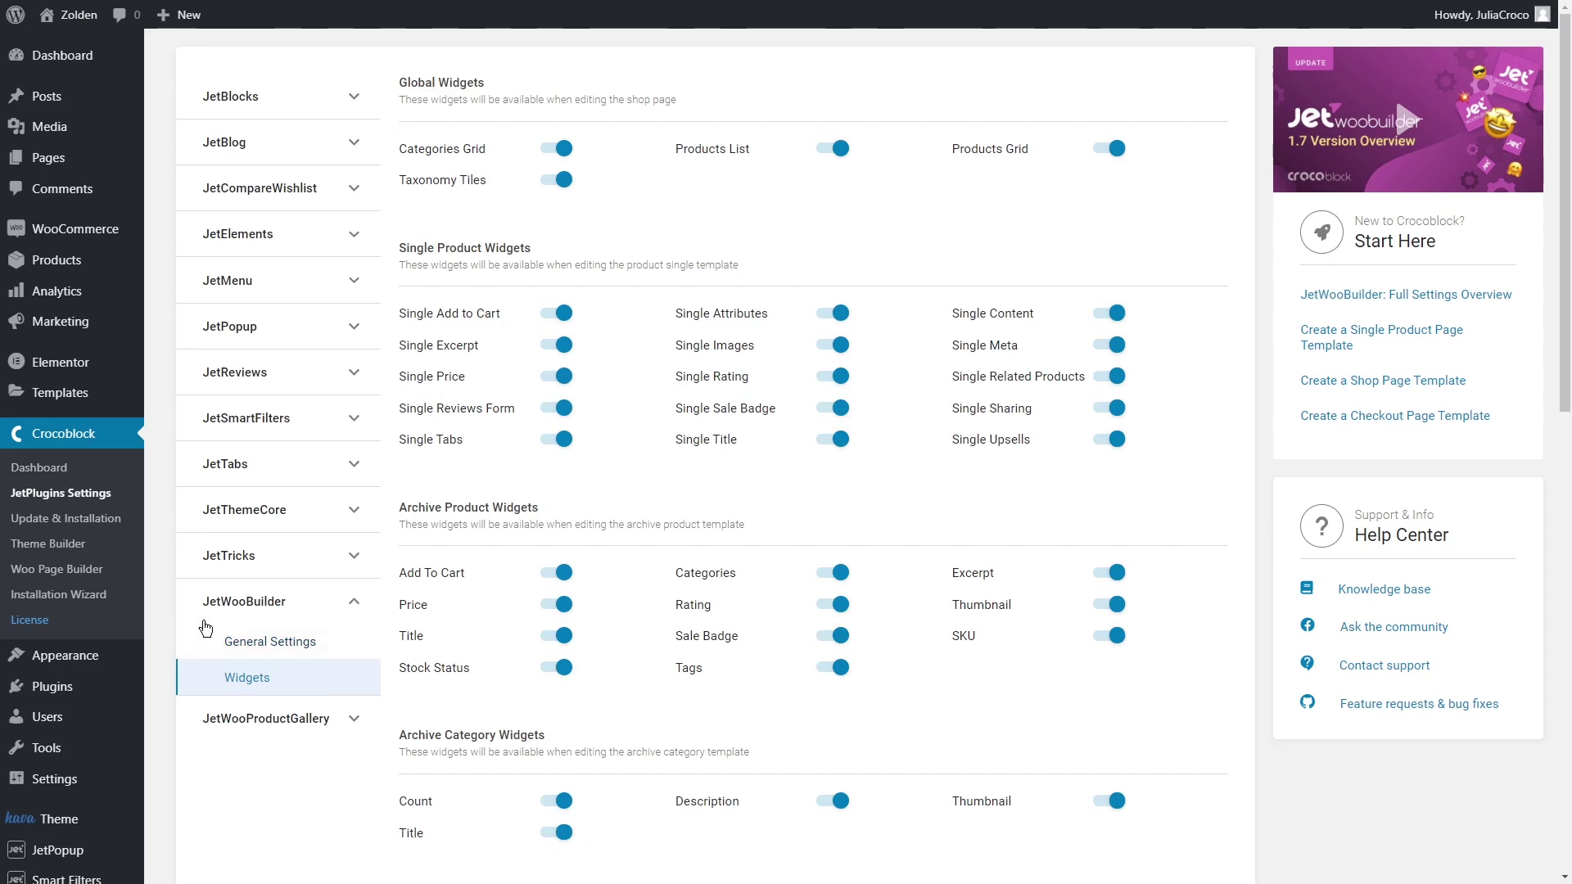
left_click(100, 572)
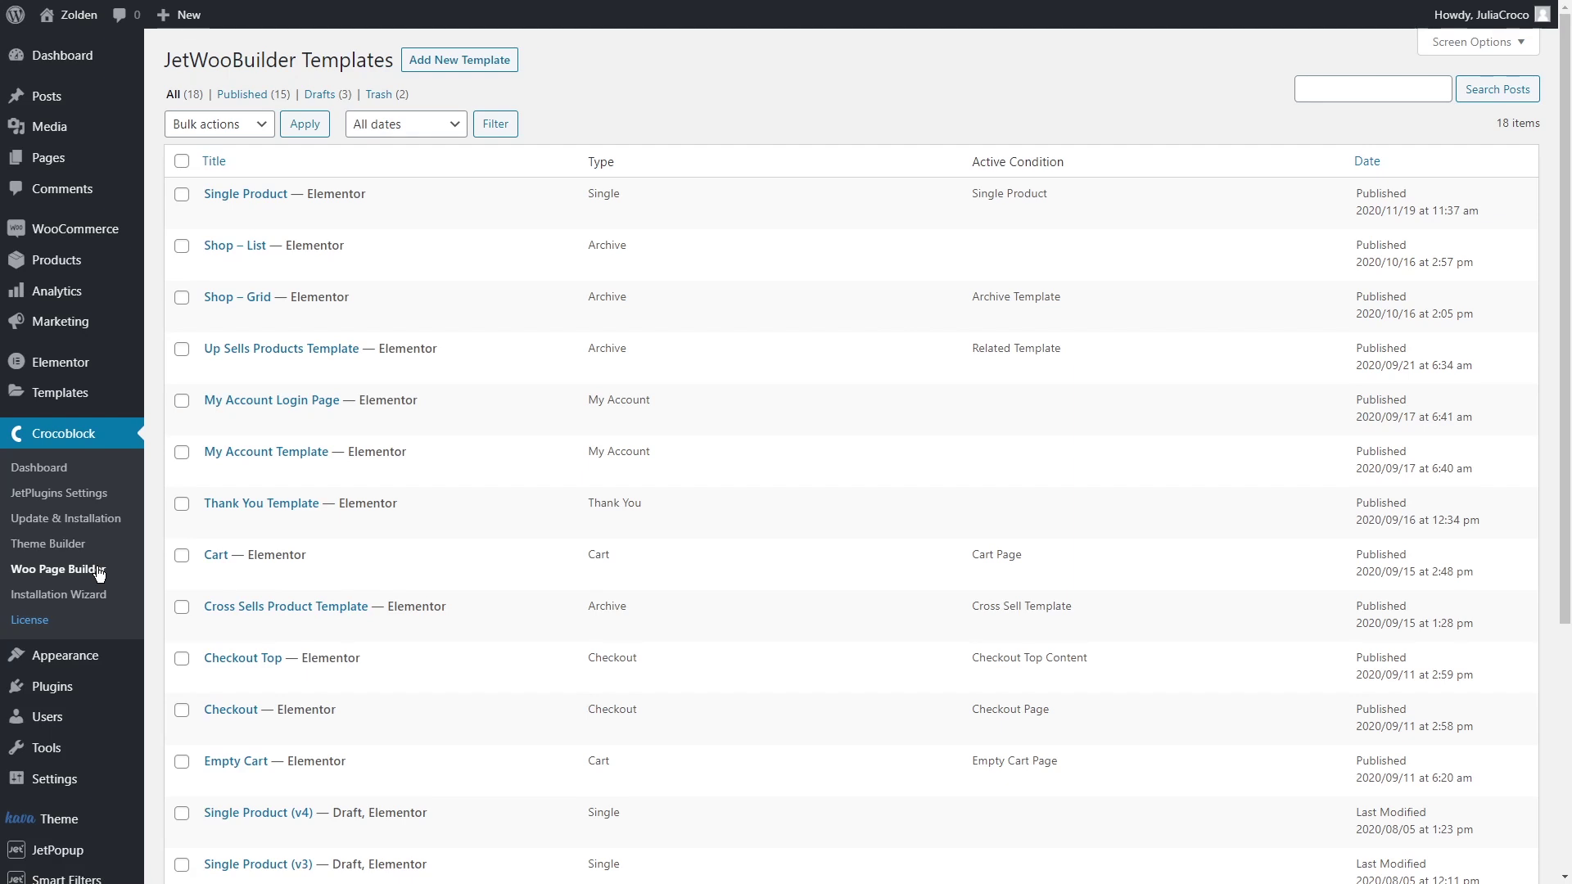
Create a Category-type template named 'Category' from the fourth preset layout.
left_click(461, 59)
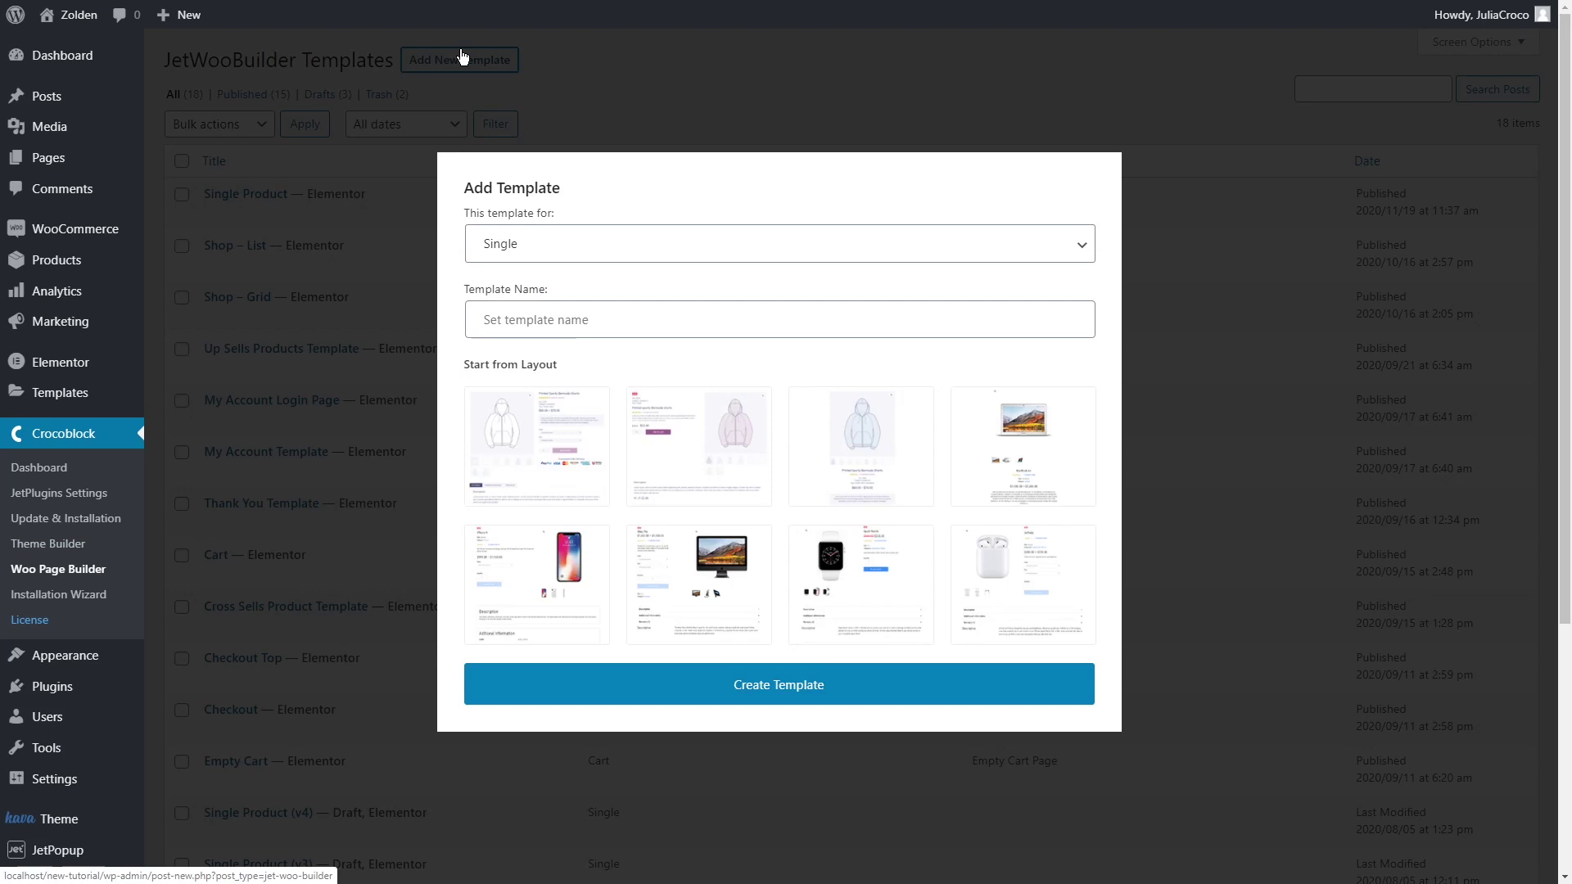
left_click(590, 249)
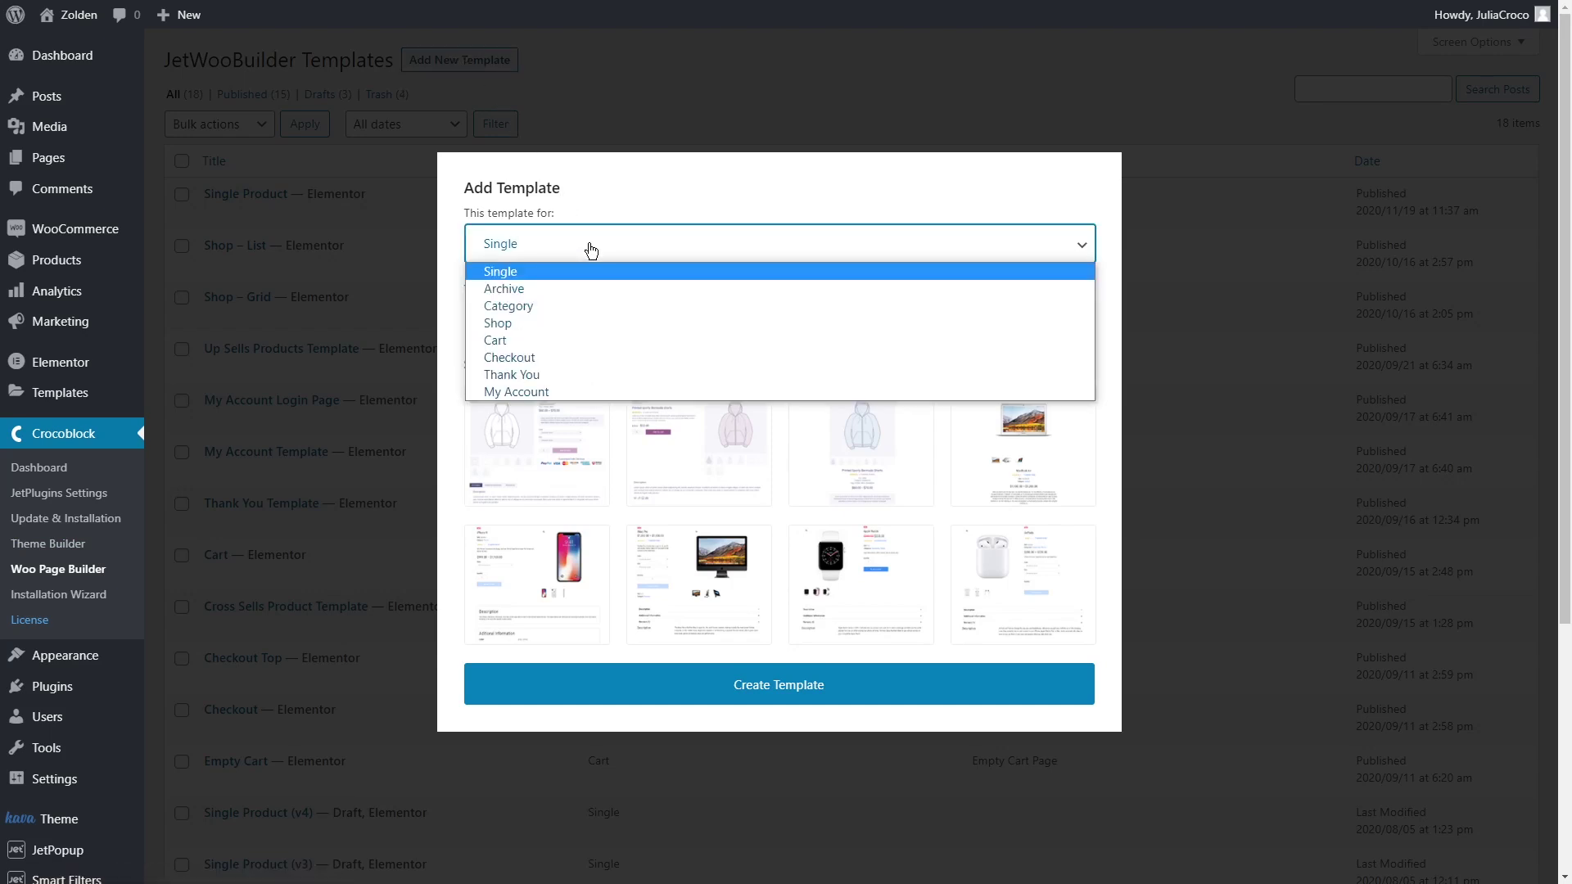
left_click(587, 305)
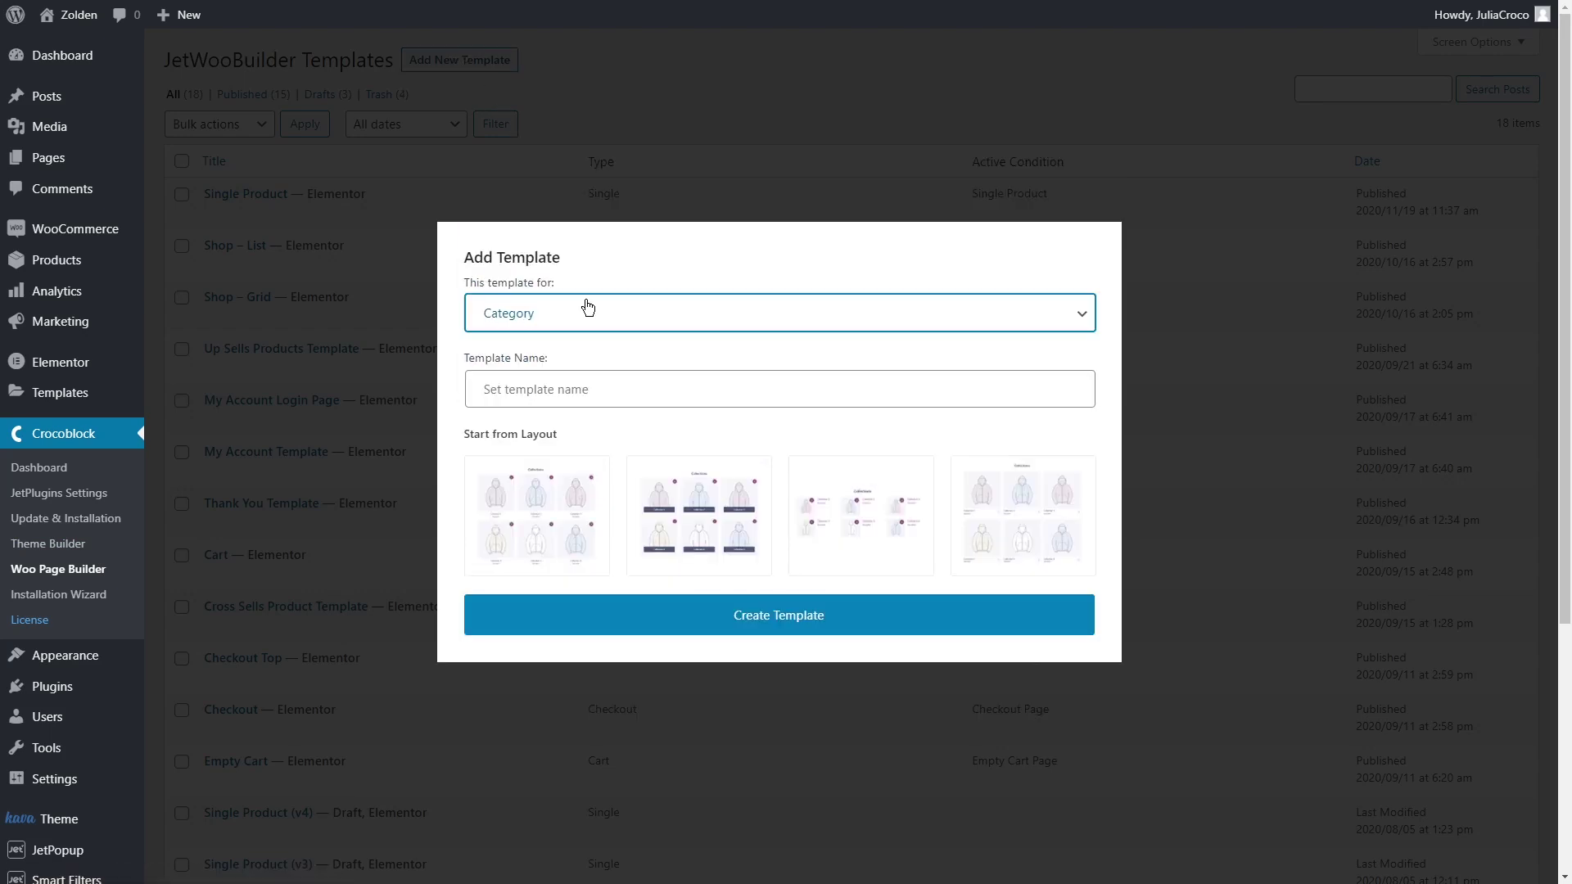
left_click(588, 384)
type("Category")
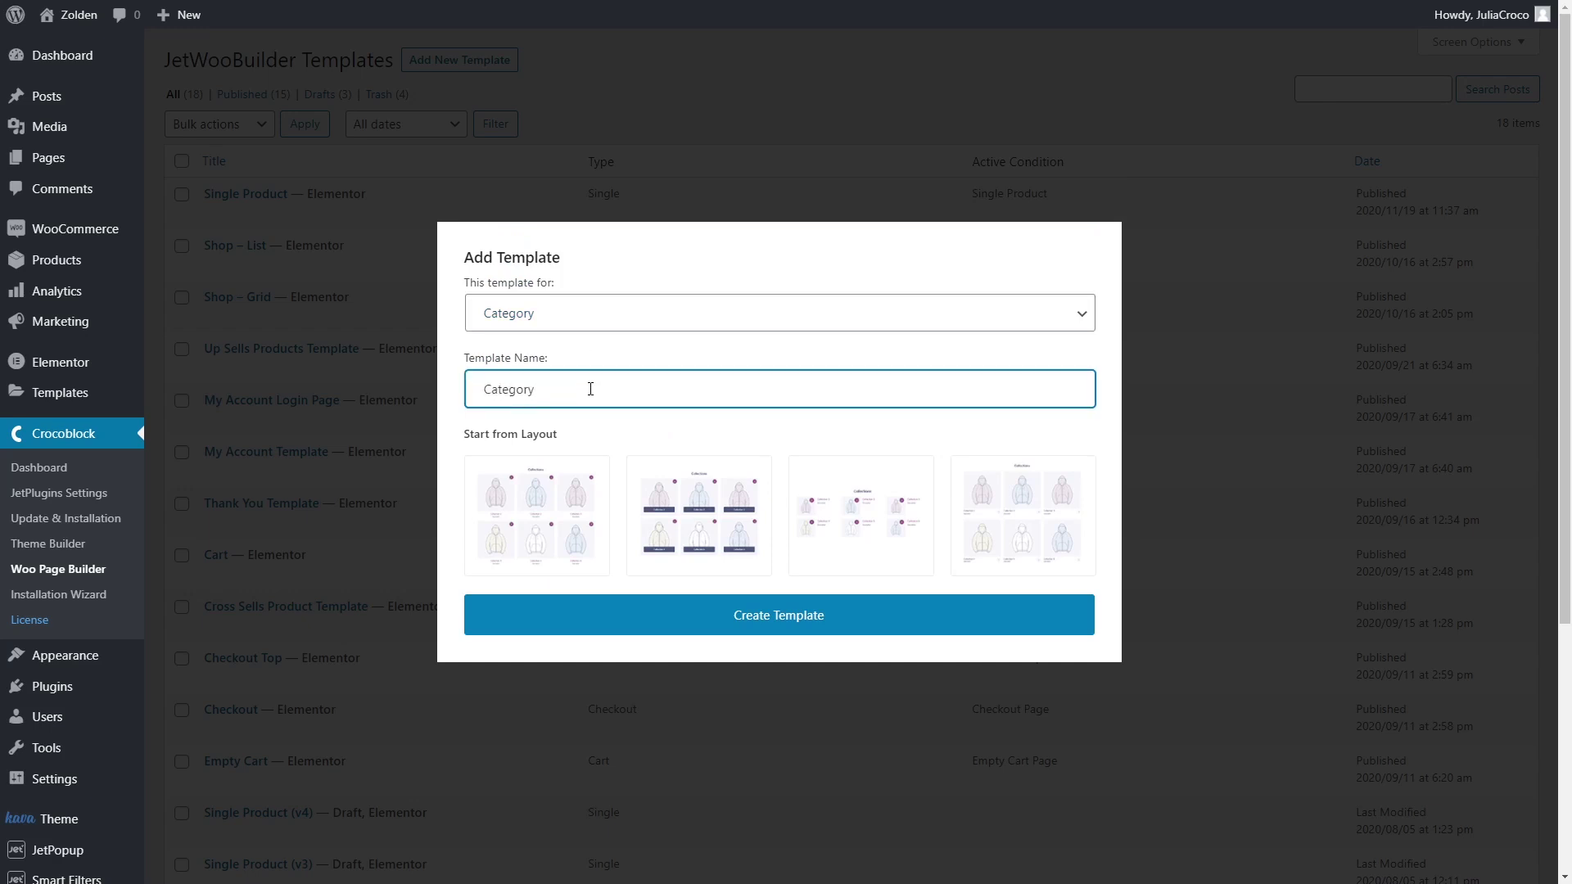
left_click(1021, 509)
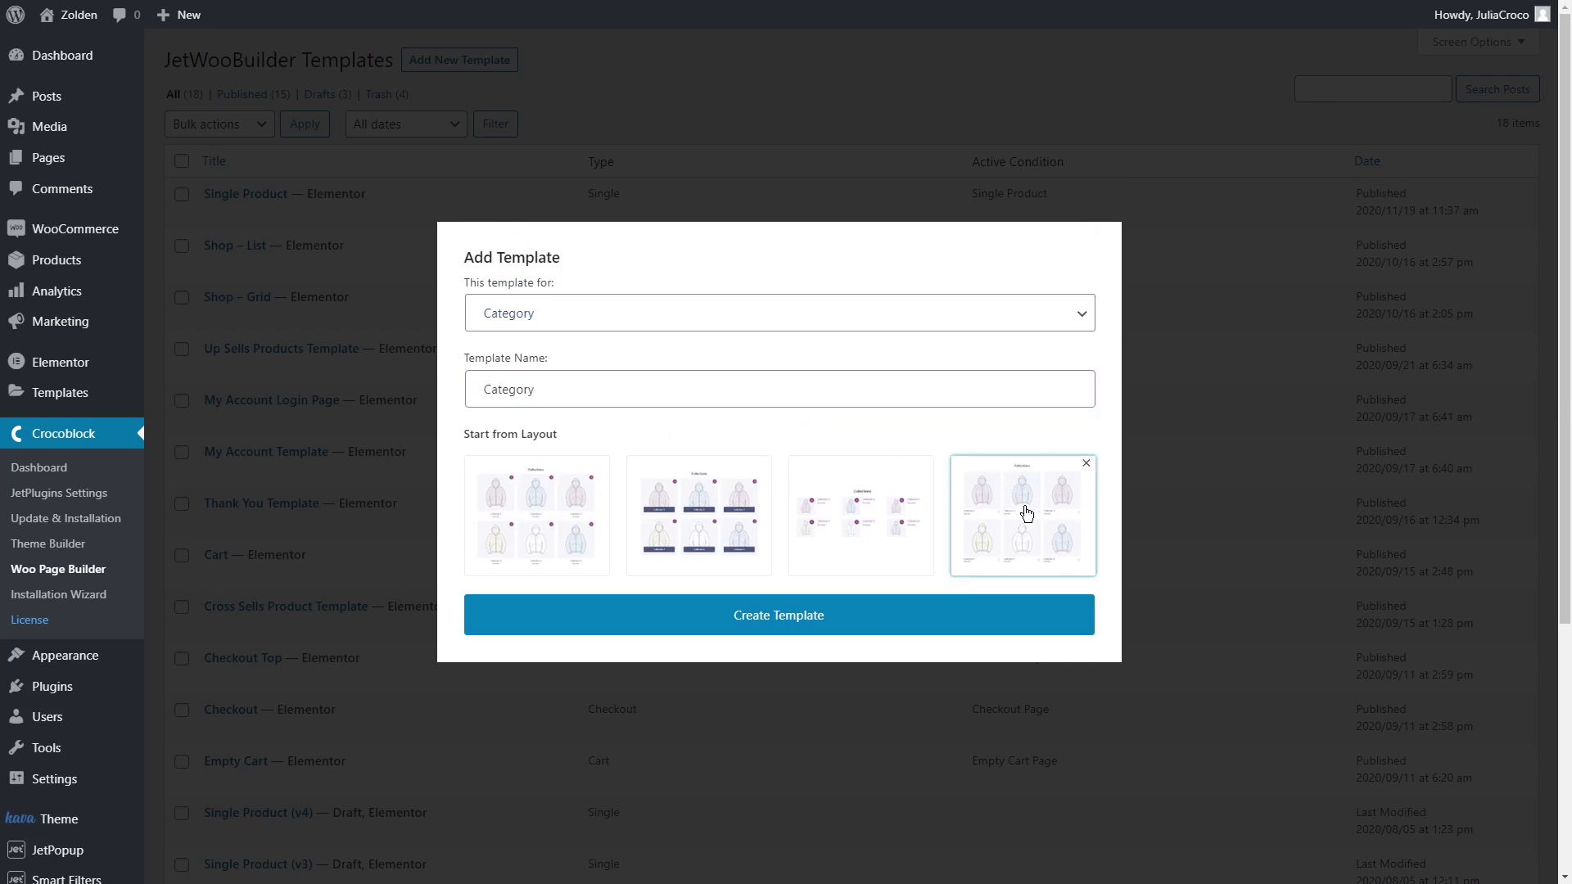
left_click(788, 615)
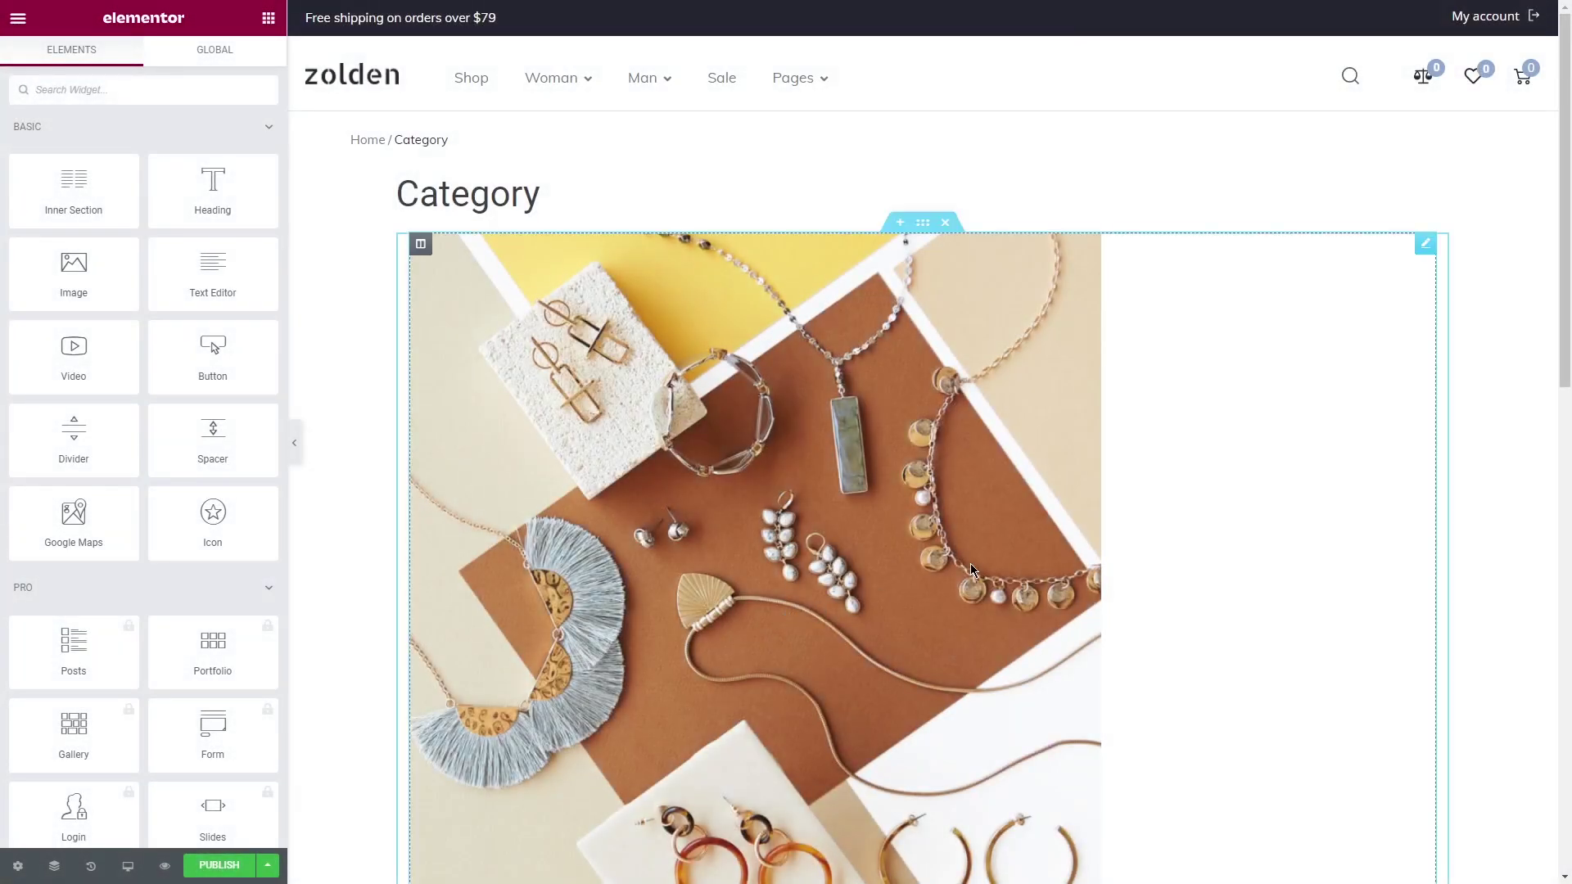
Delete the empty column from the Category template layout.
left_click_drag(1555, 245, 1547, 492)
right_click(1267, 415)
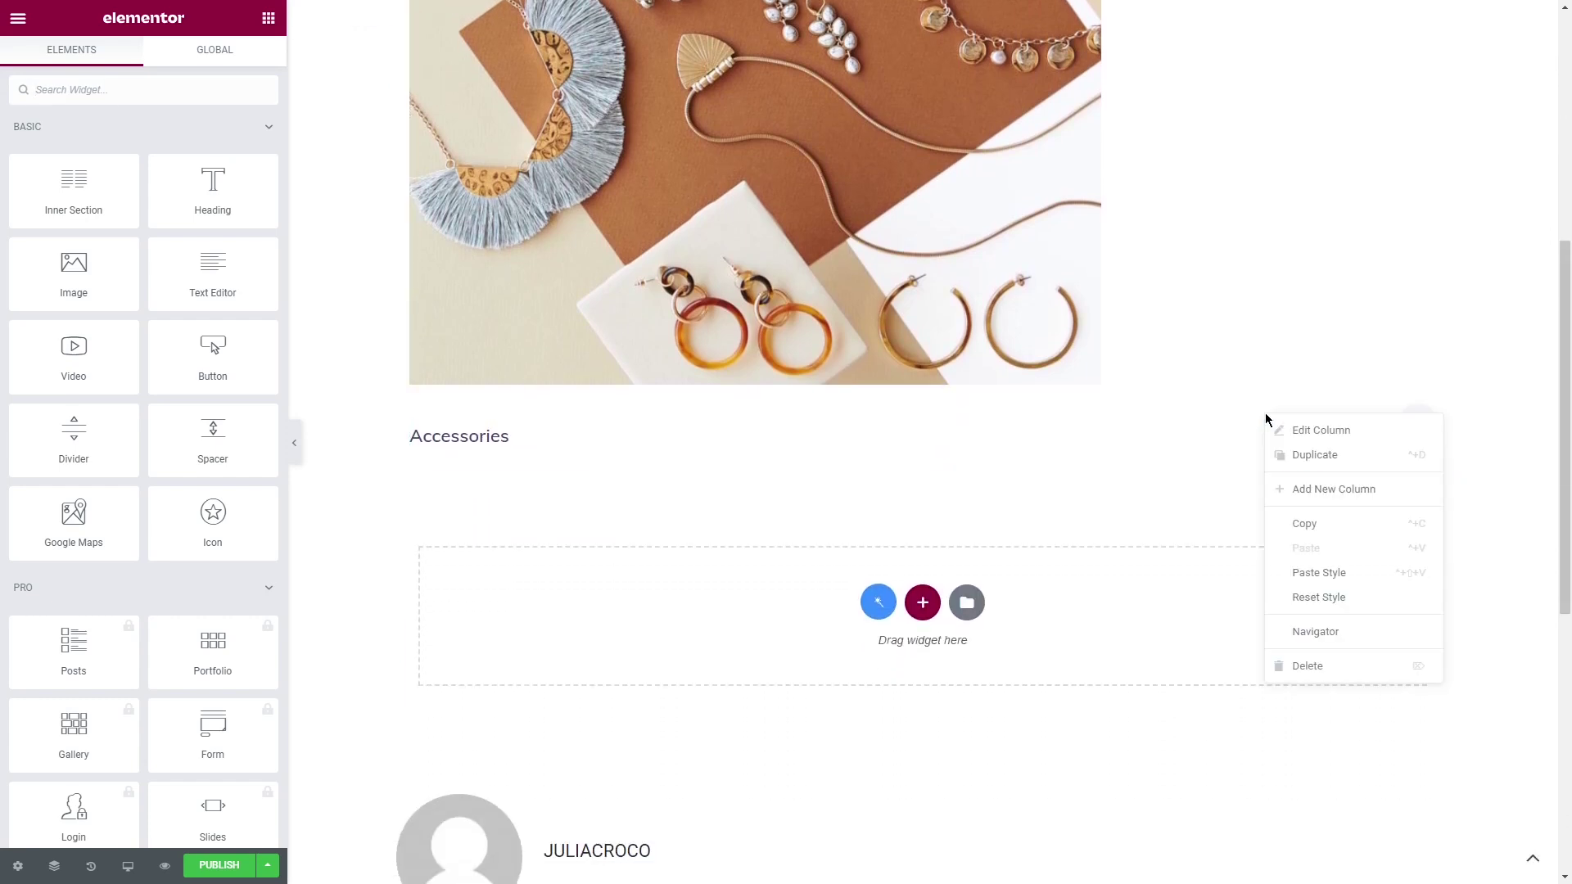
left_click(1302, 665)
Make the Accessories title global black, Primary blue on hover, and publish the template.
left_click(882, 419)
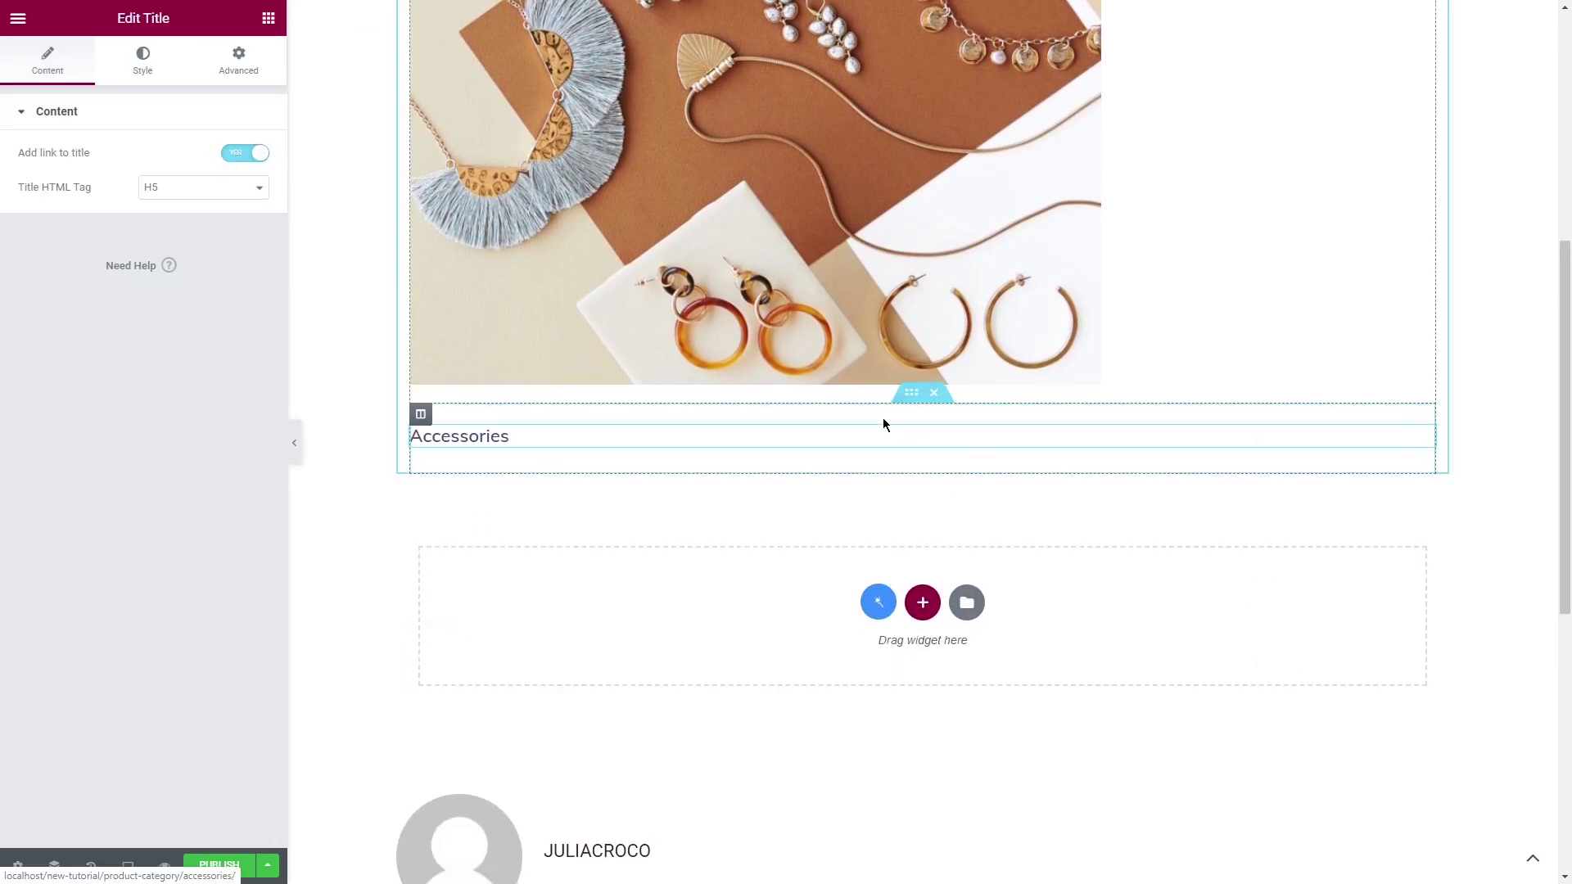
left_click(144, 62)
left_click(232, 244)
left_click(155, 438)
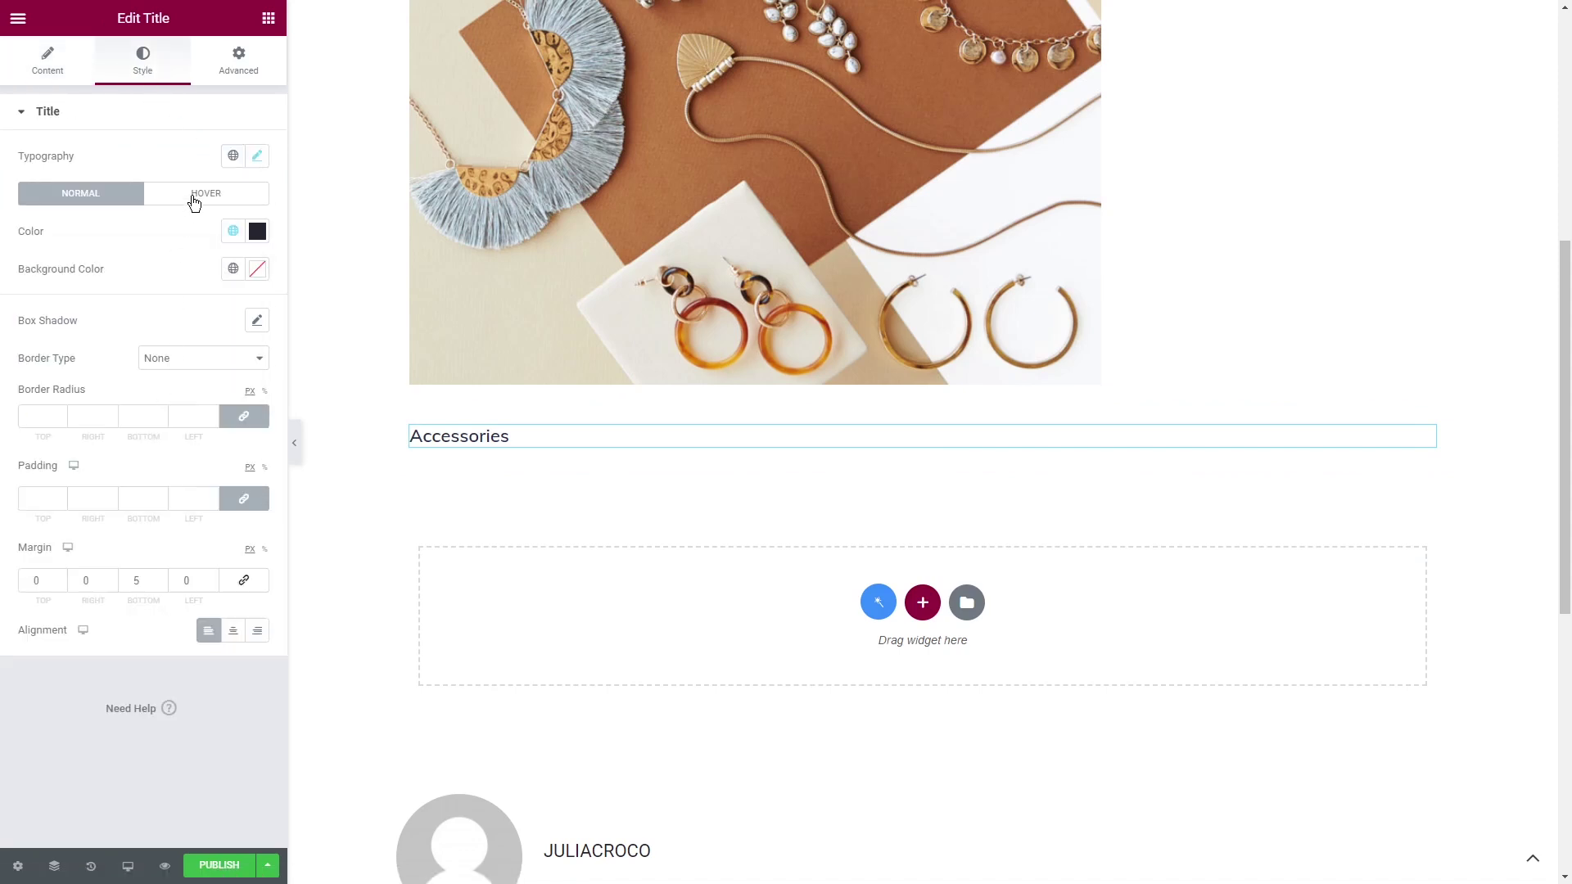
left_click(197, 195)
left_click(231, 246)
left_click(73, 327)
left_click(257, 156)
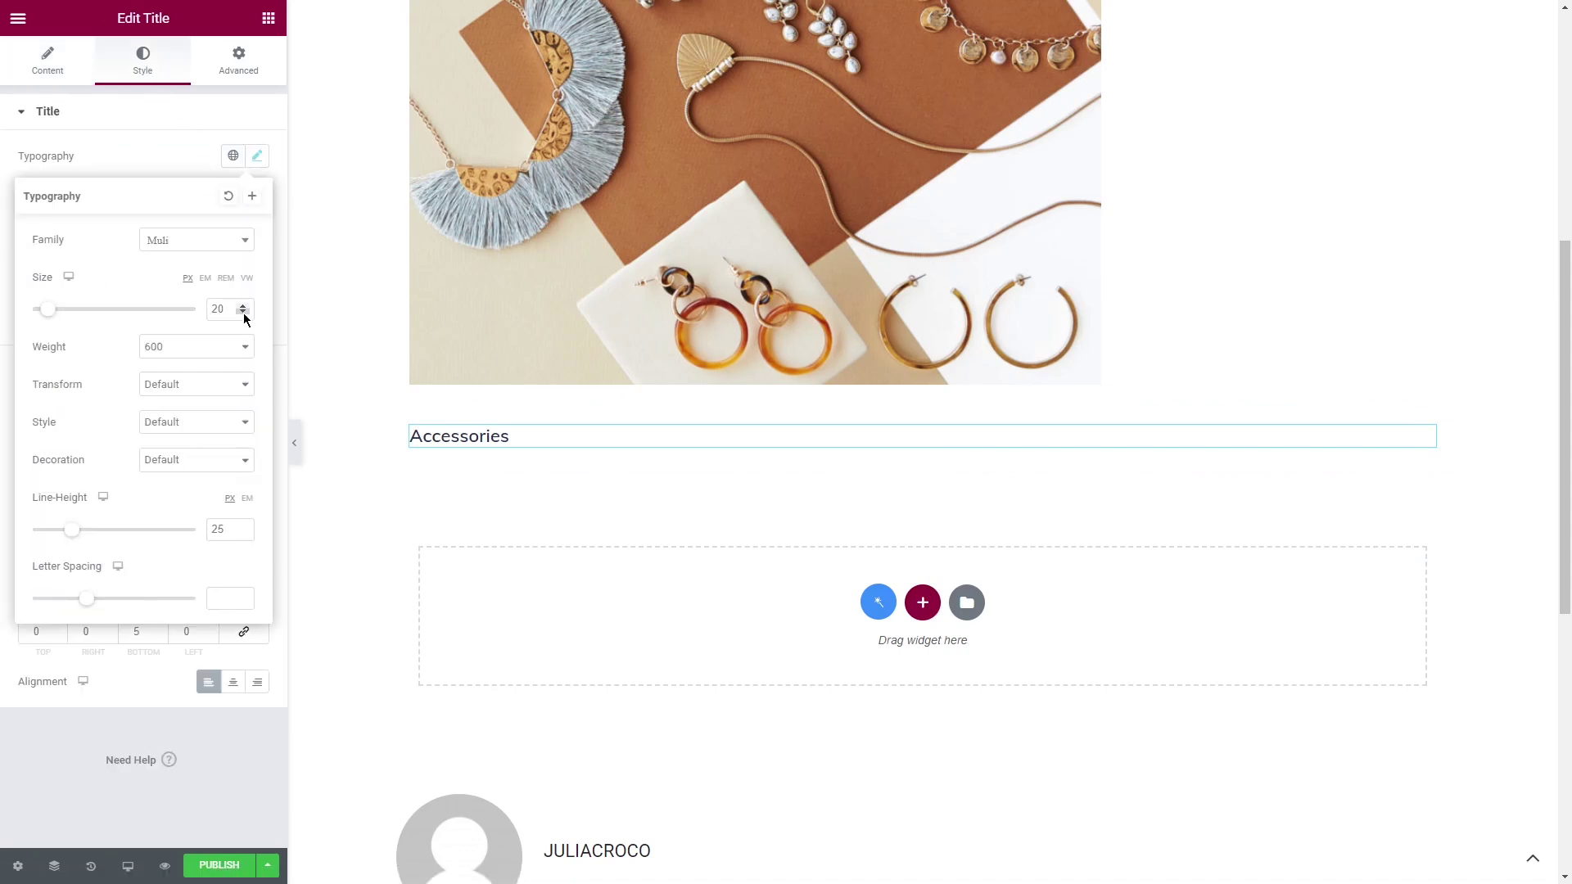
left_click(256, 157)
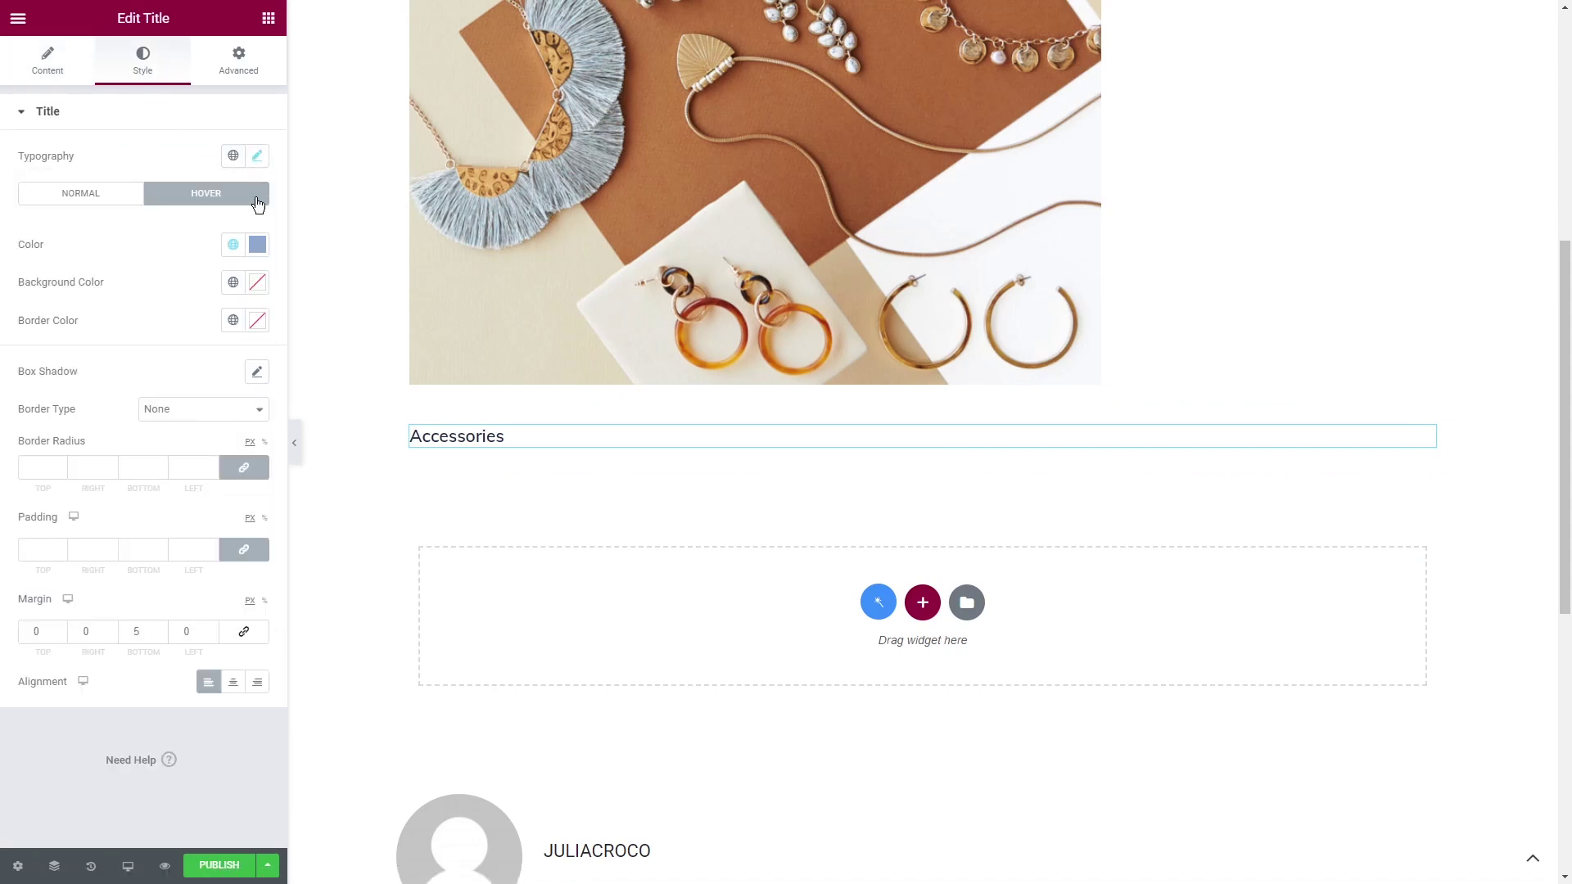
left_click(220, 865)
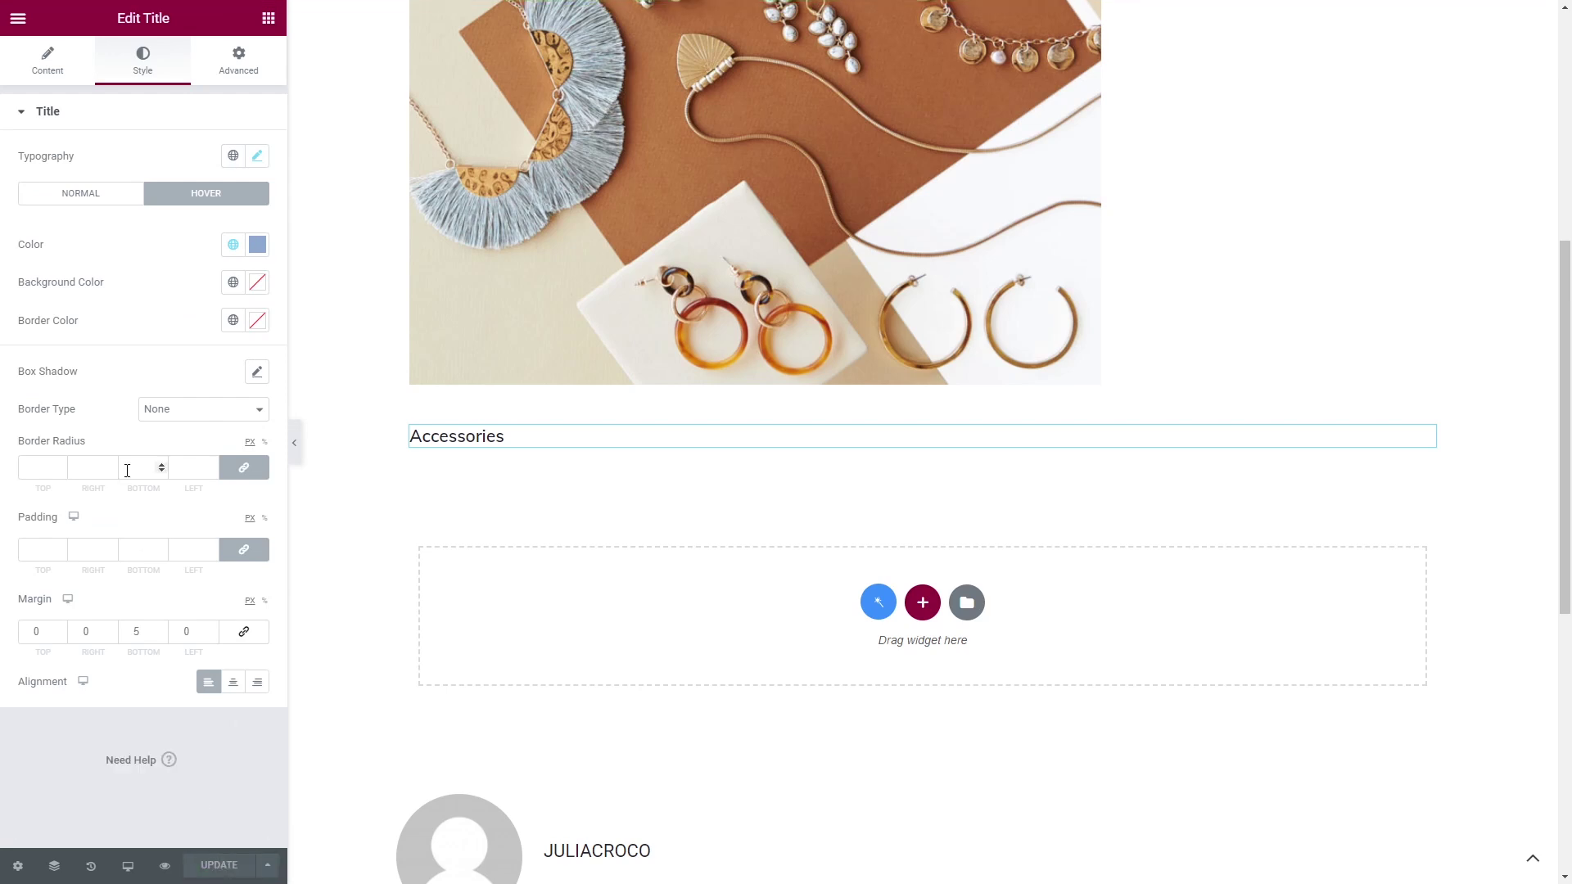
Leave Elementor for the WooCommerce settings' JetWooBuilder section.
left_click(17, 20)
left_click(133, 329)
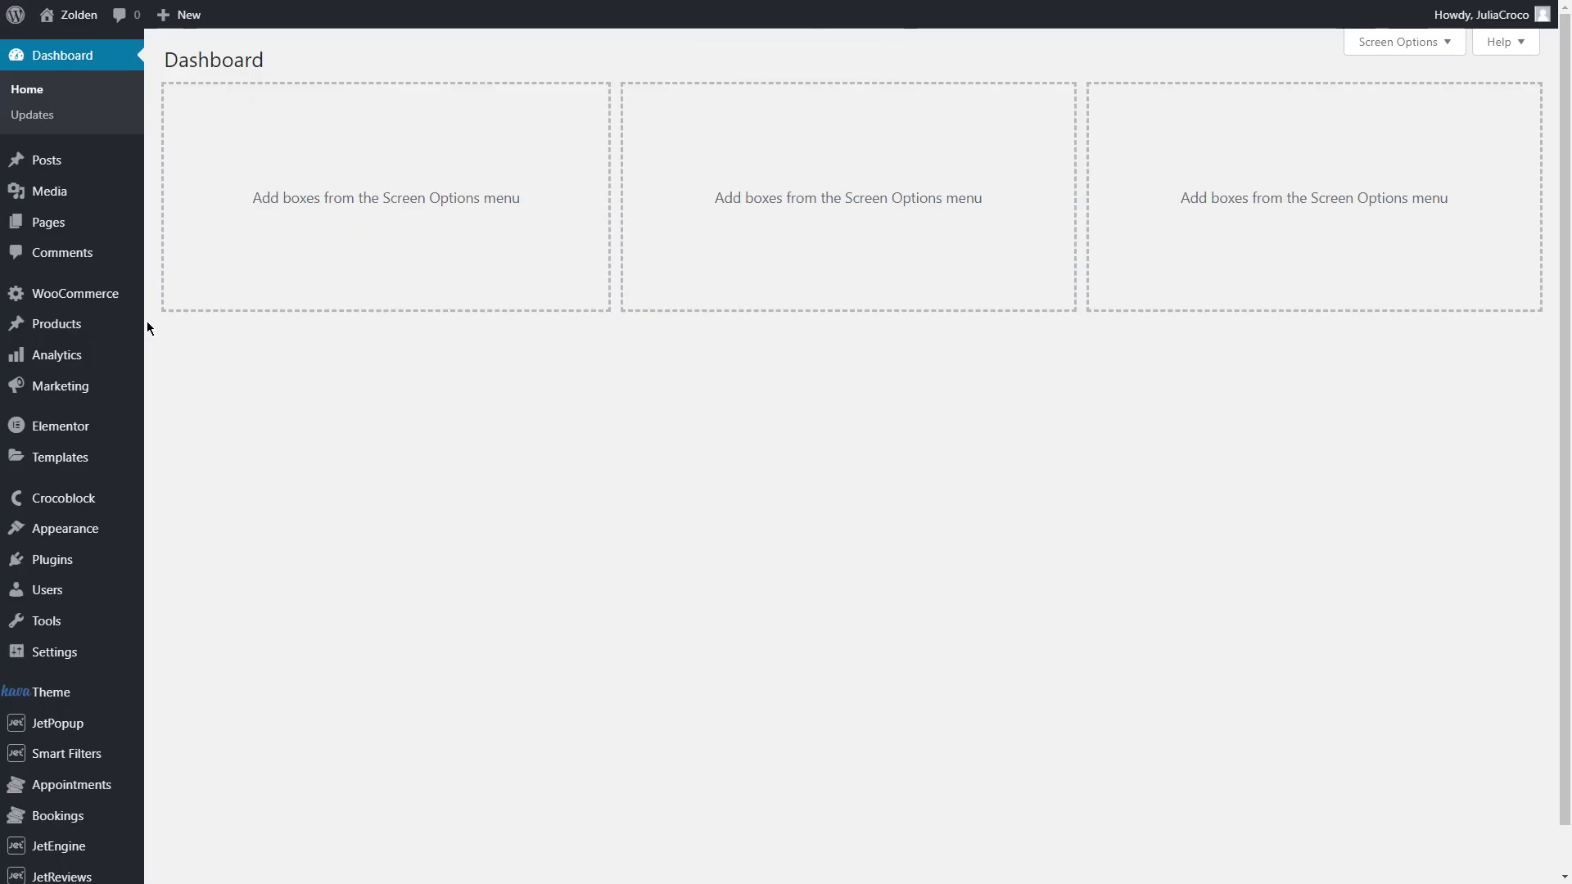
mouse_move(104, 299)
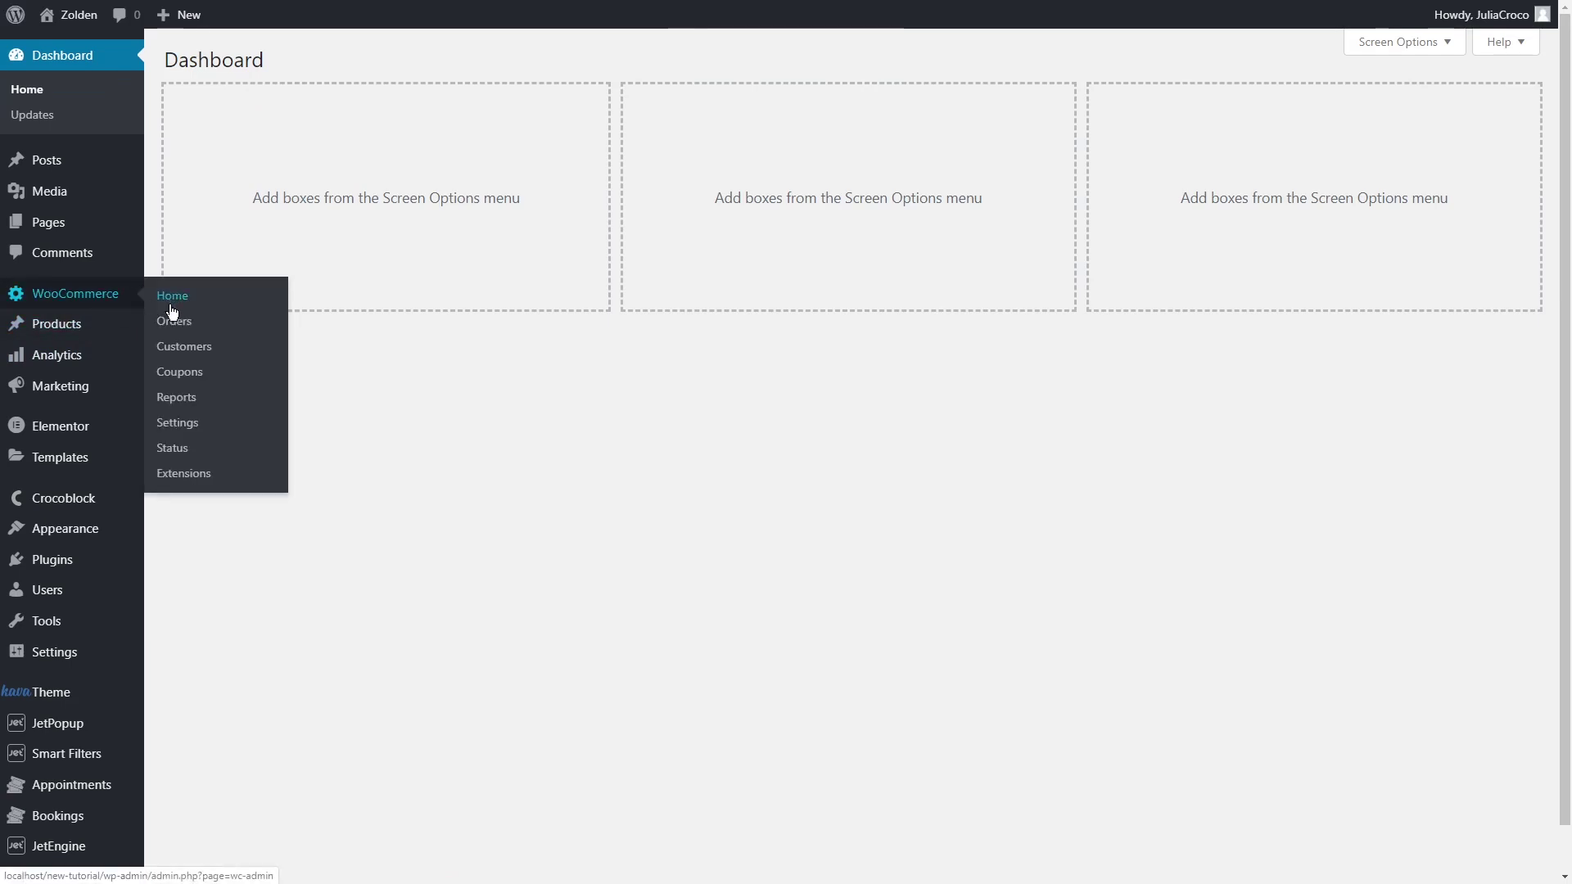
left_click(182, 429)
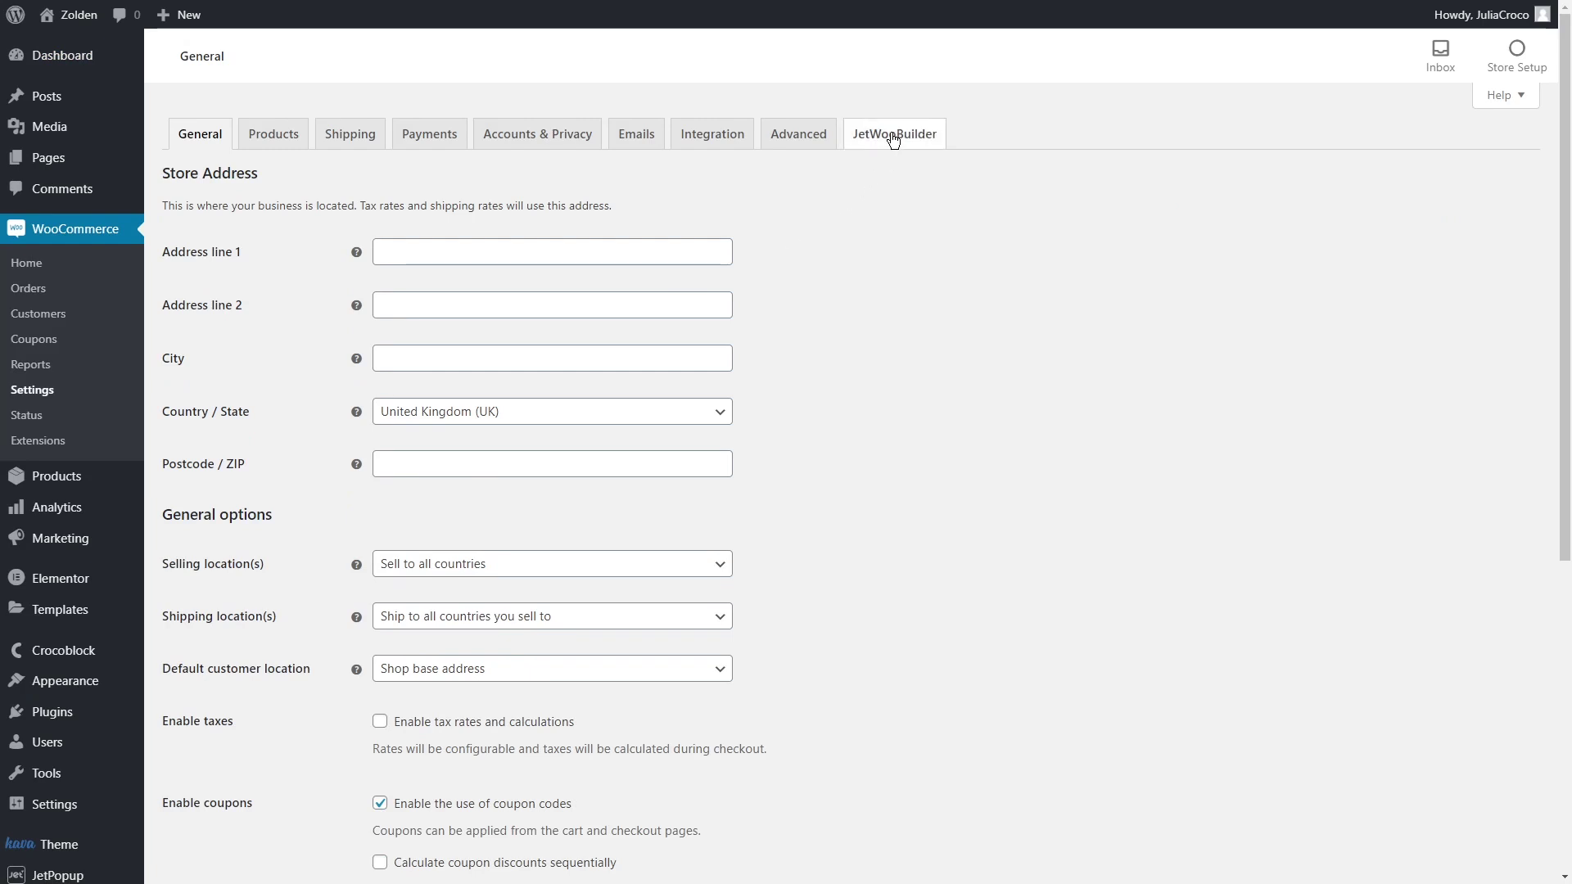
left_click(893, 134)
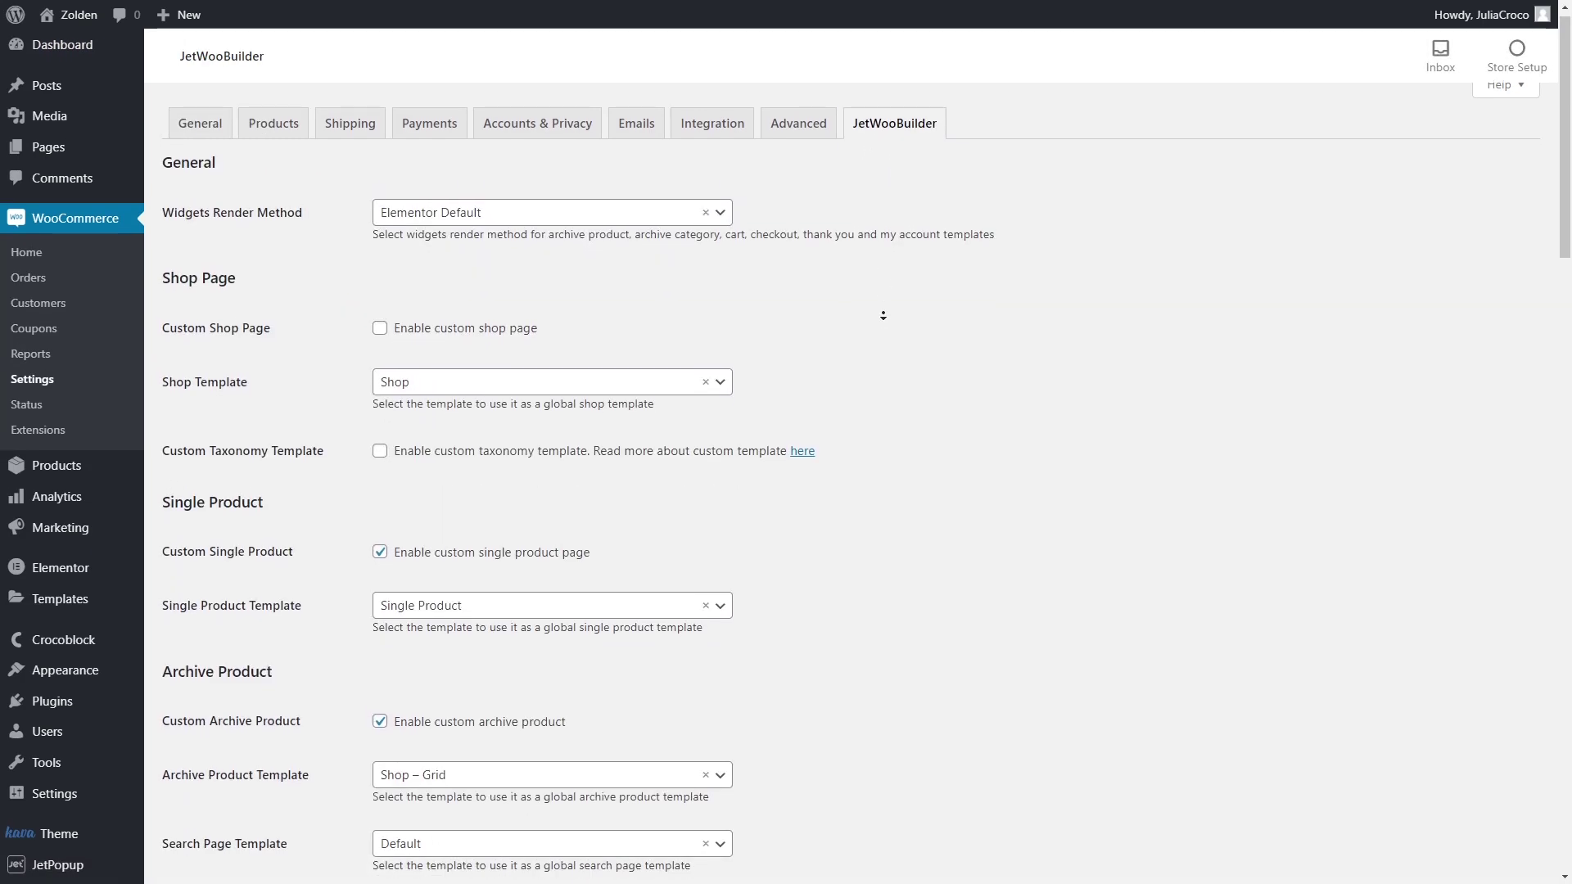
Enable a custom archive category template set to Category and save the changes.
scroll(882, 323, "down", 7)
scroll(884, 328, "down", 3)
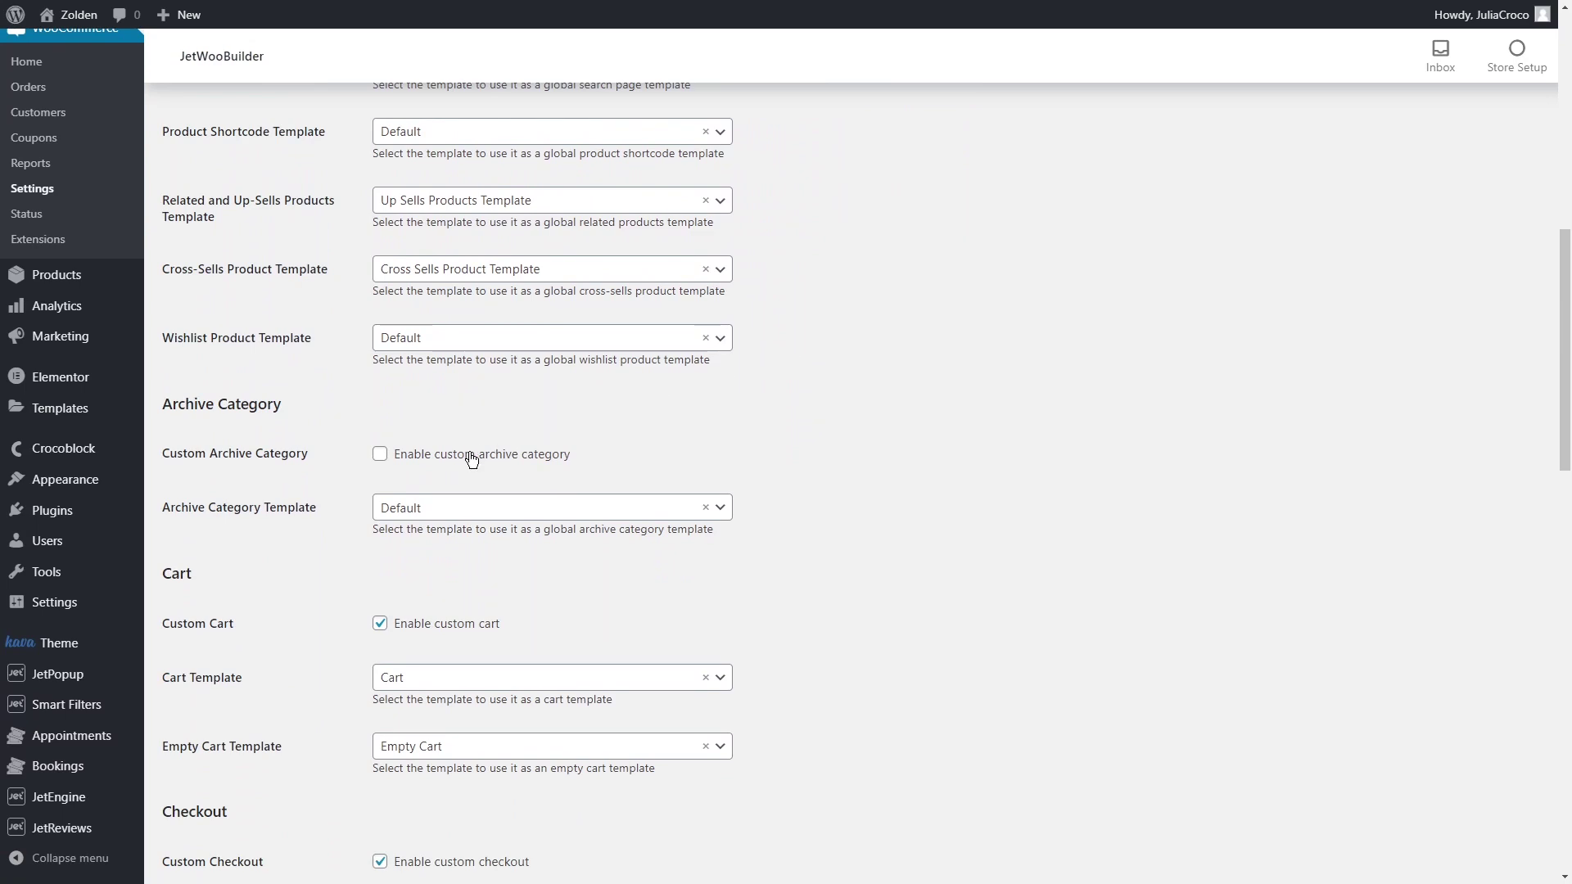
left_click(472, 458)
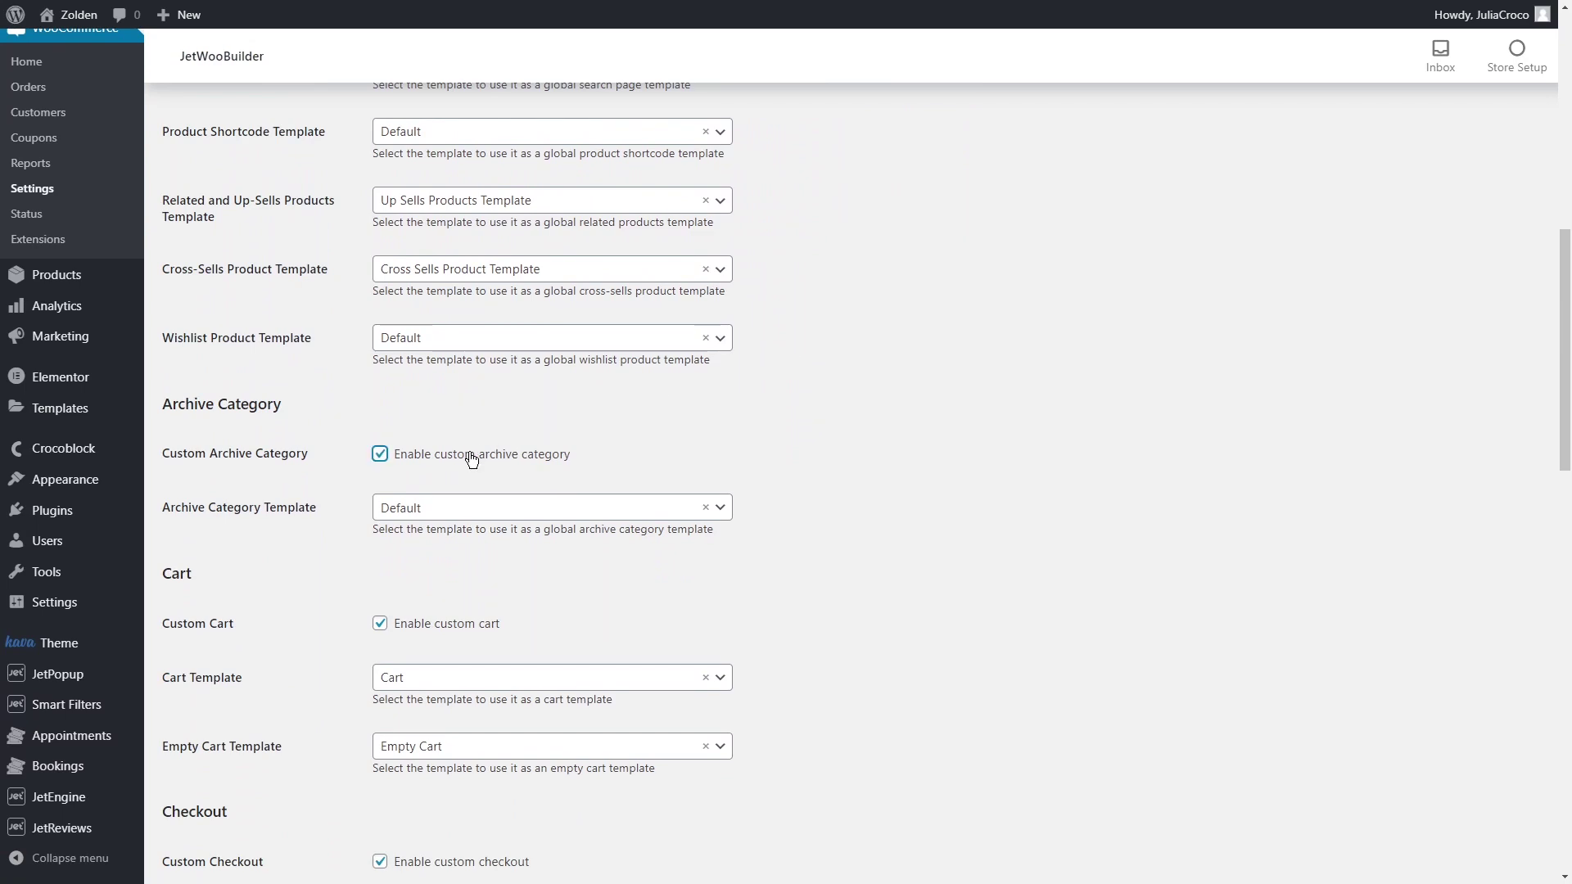
left_click(548, 508)
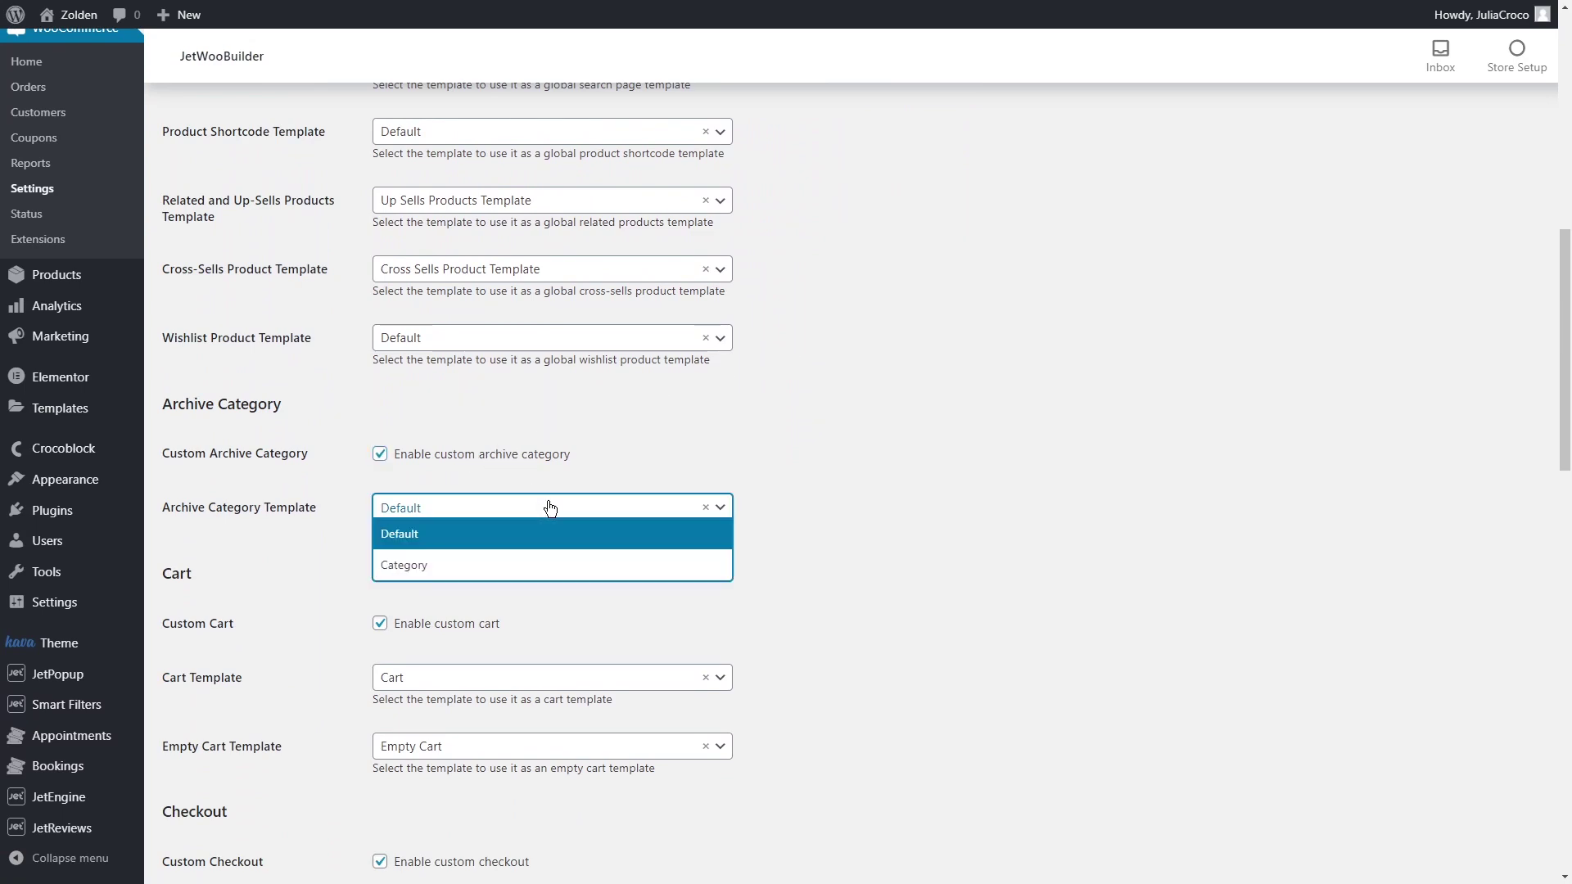
left_click(536, 564)
scroll(839, 573, "down", 10)
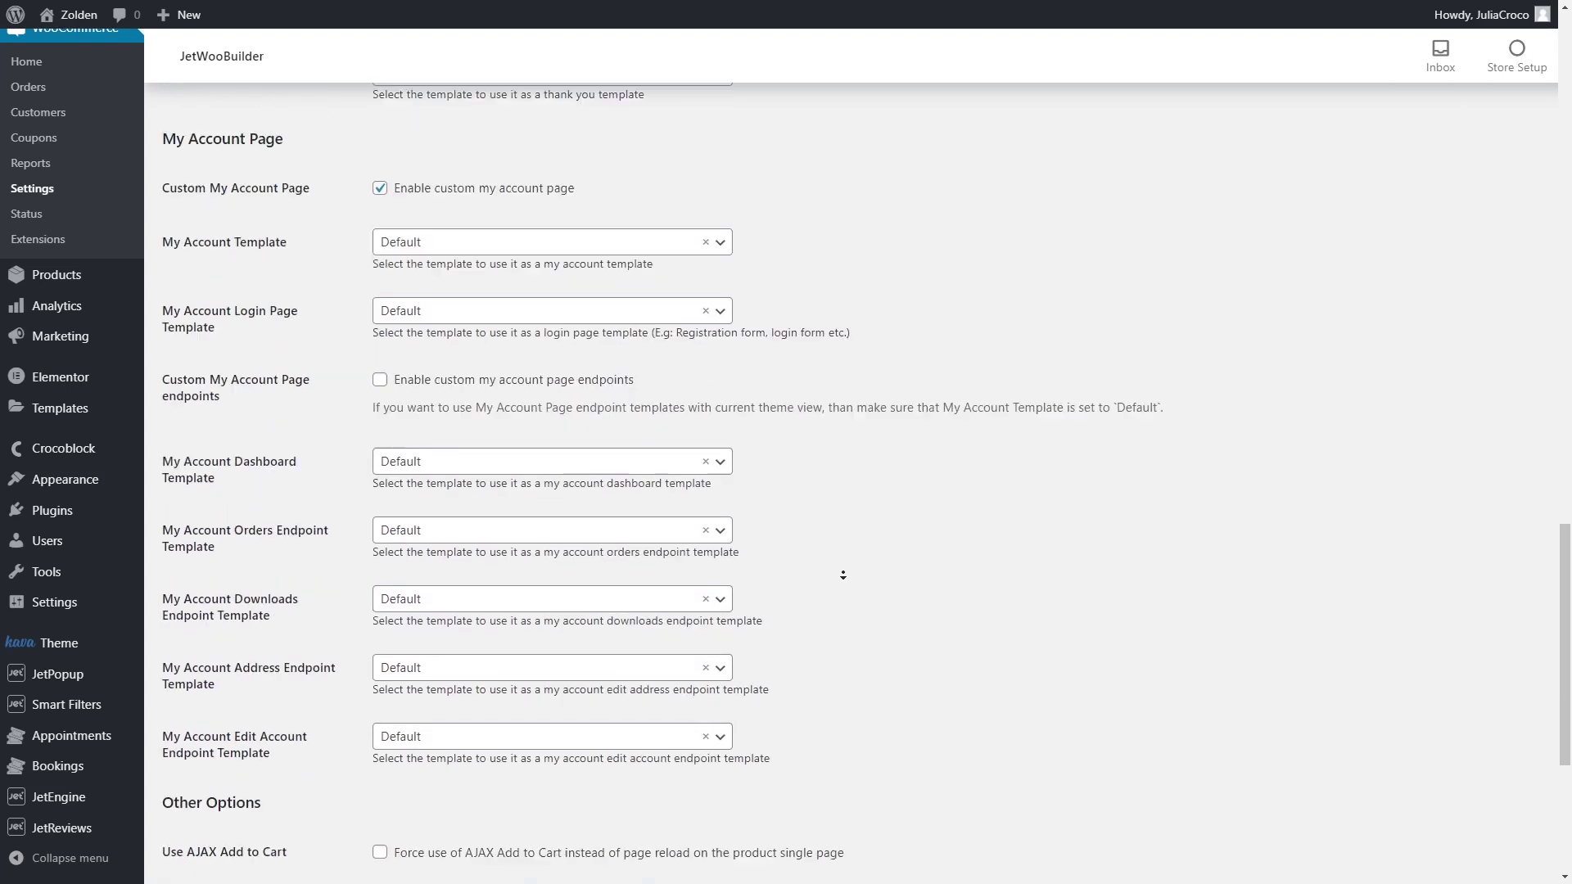
scroll(843, 573, "down", 5)
left_click(206, 789)
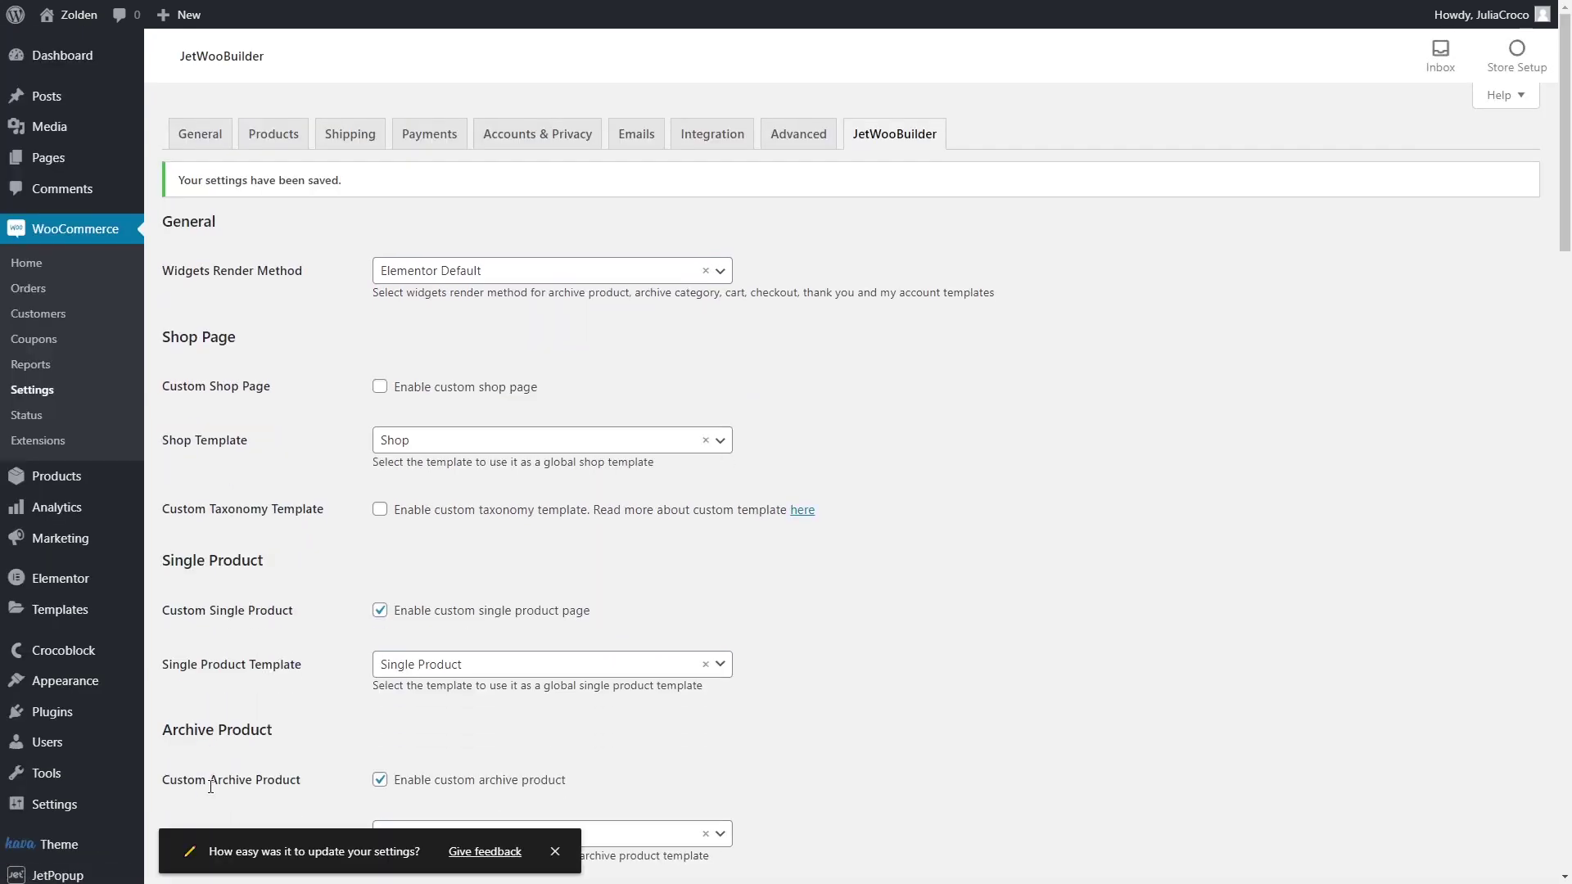
Open the Pages > All Pages list.
left_click(182, 160)
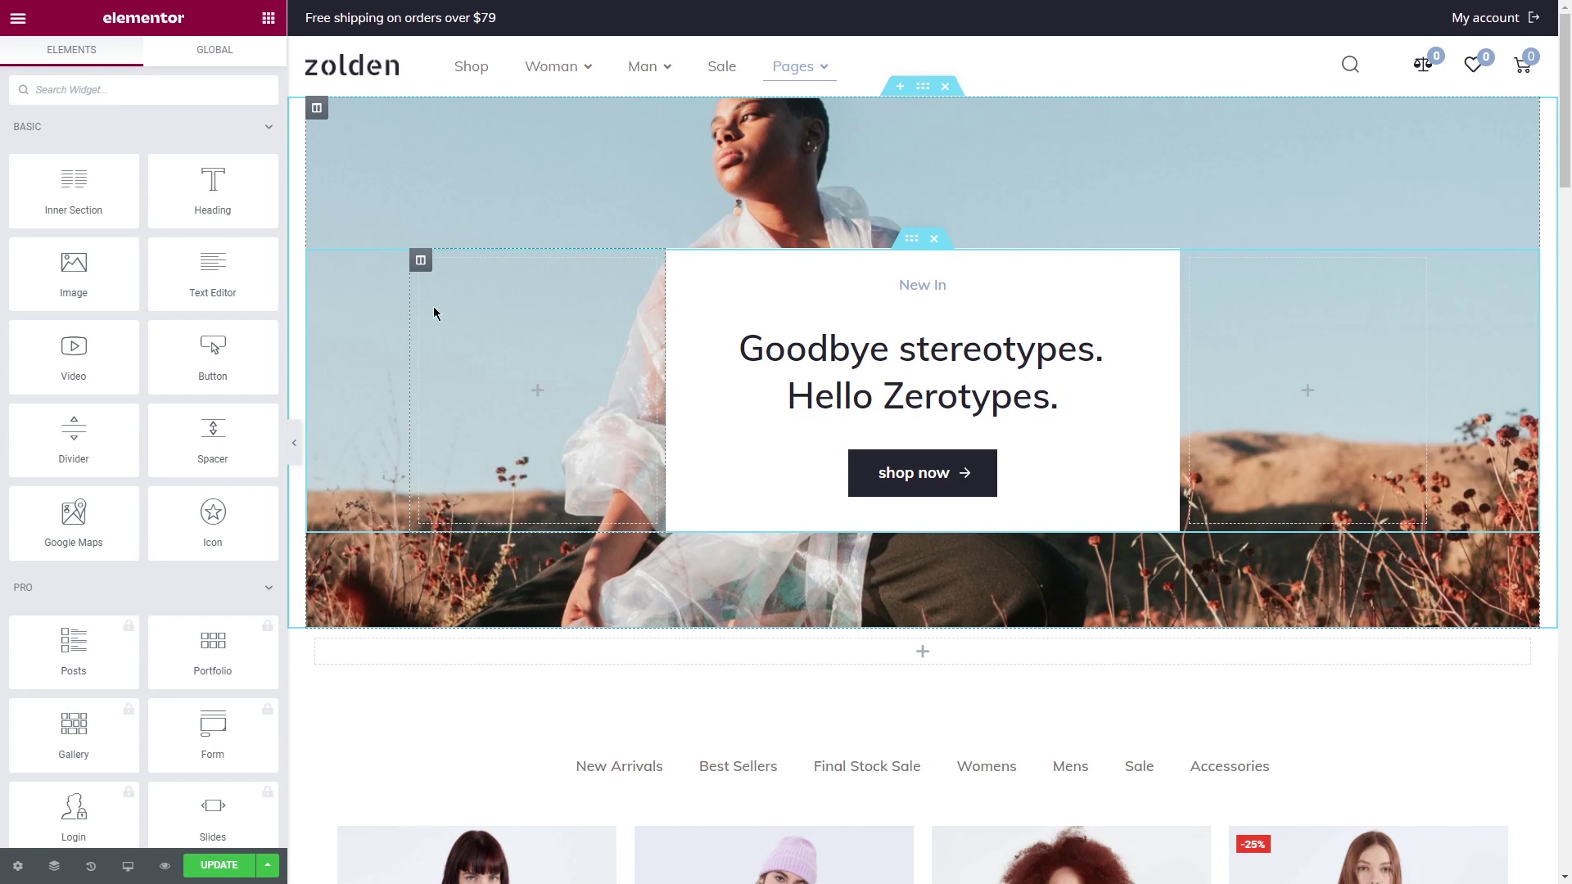
Place a Categories Grid widget in the empty section below the hero.
left_click(177, 88)
type("categories grid")
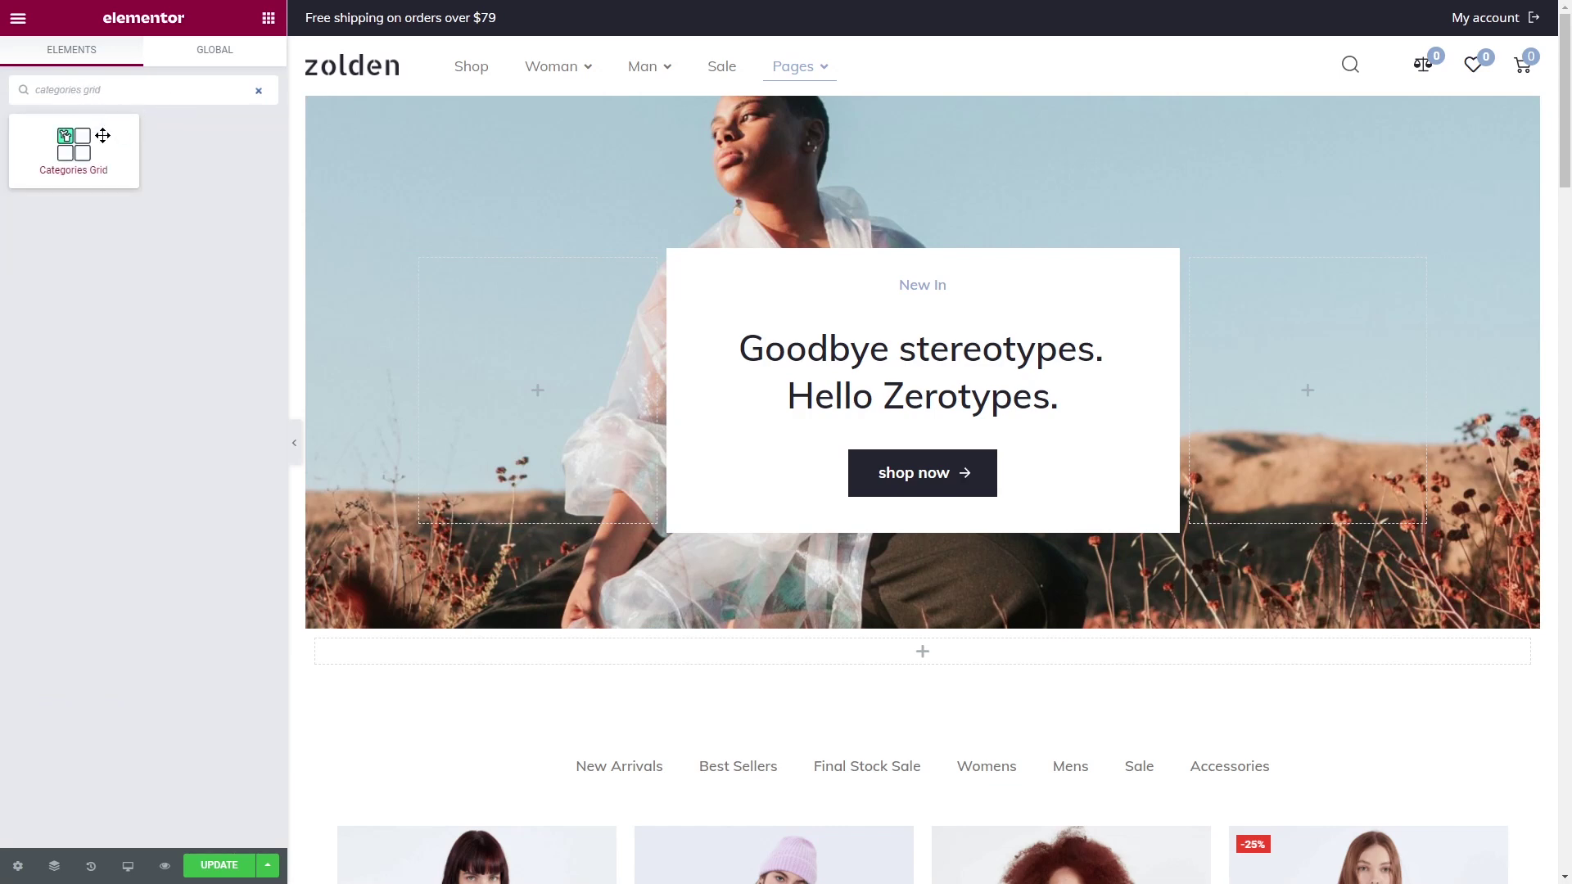
left_click_drag(100, 136, 897, 652)
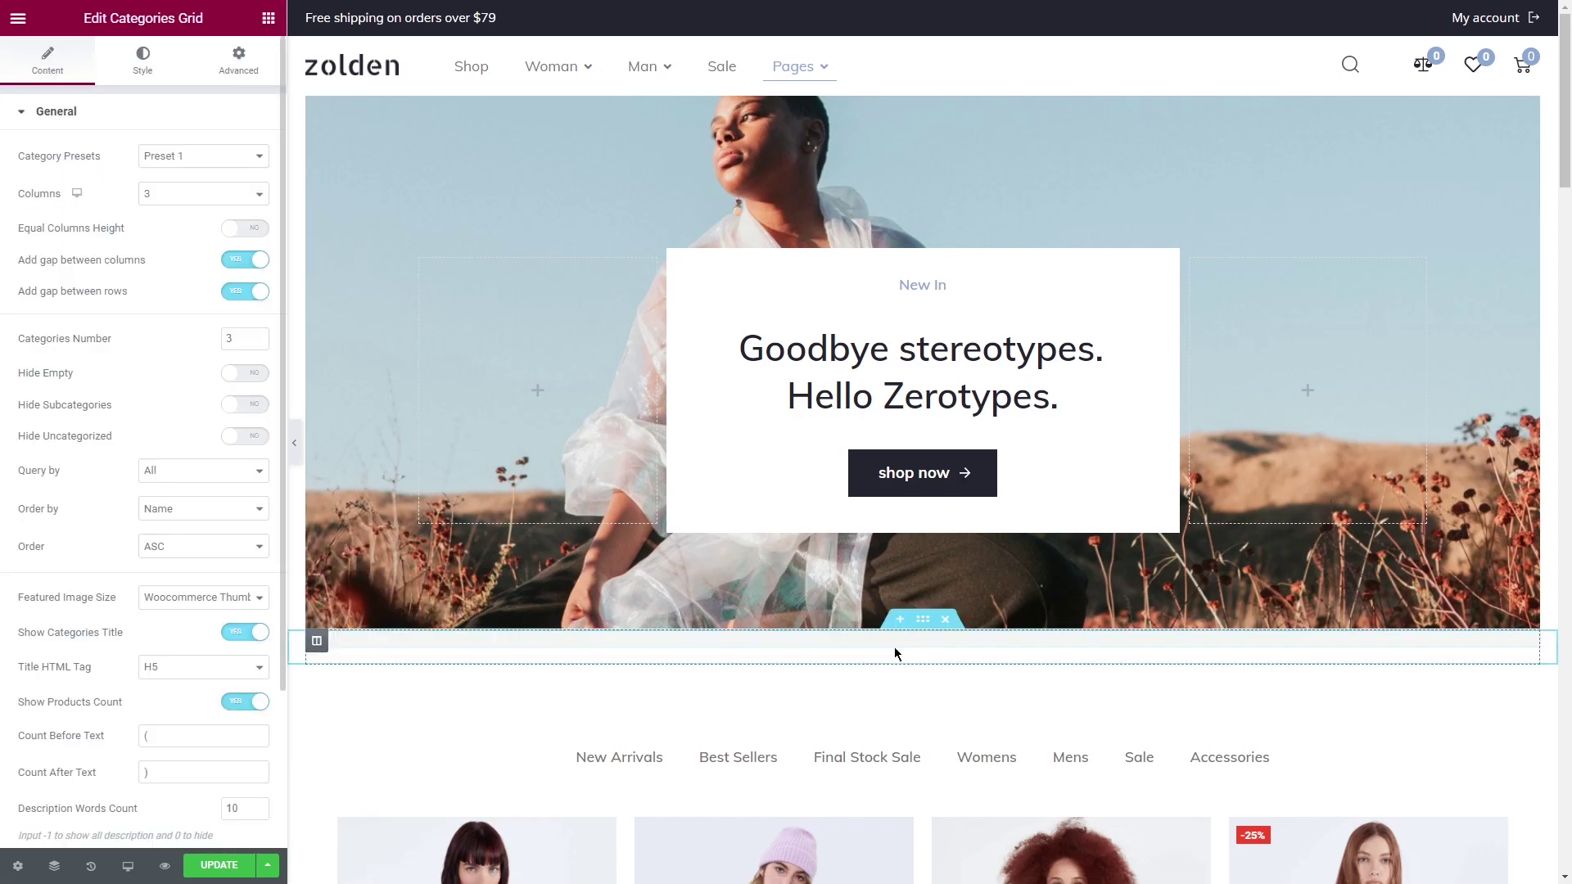
Set the grid to Preset 2 with 3 columns, Equal Columns Height and Hide Empty.
scroll(896, 652, "down", 3)
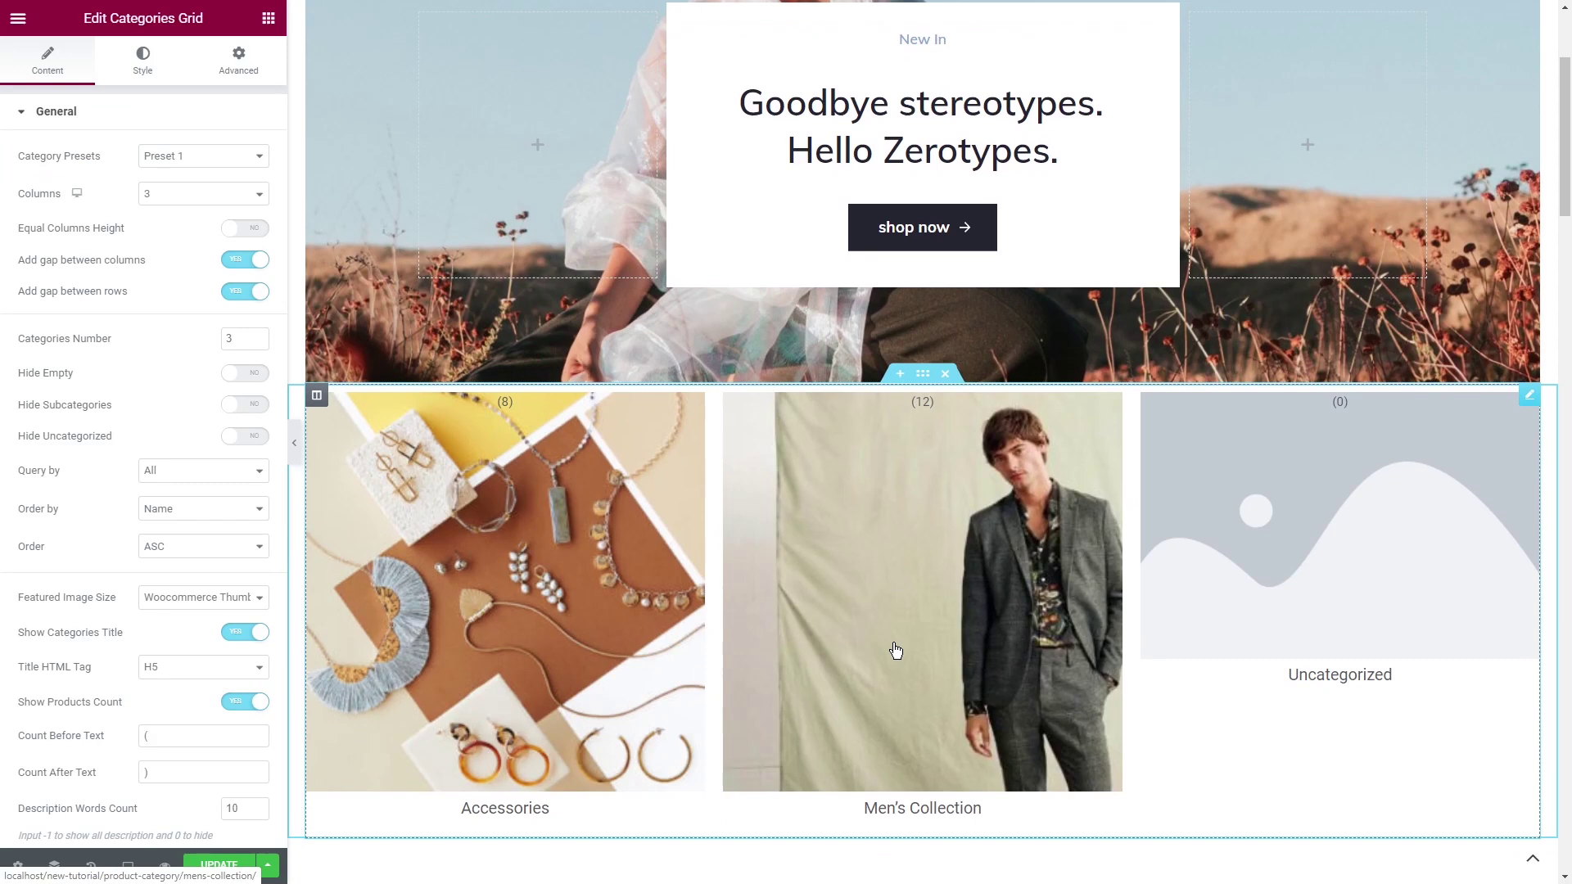
left_click(203, 156)
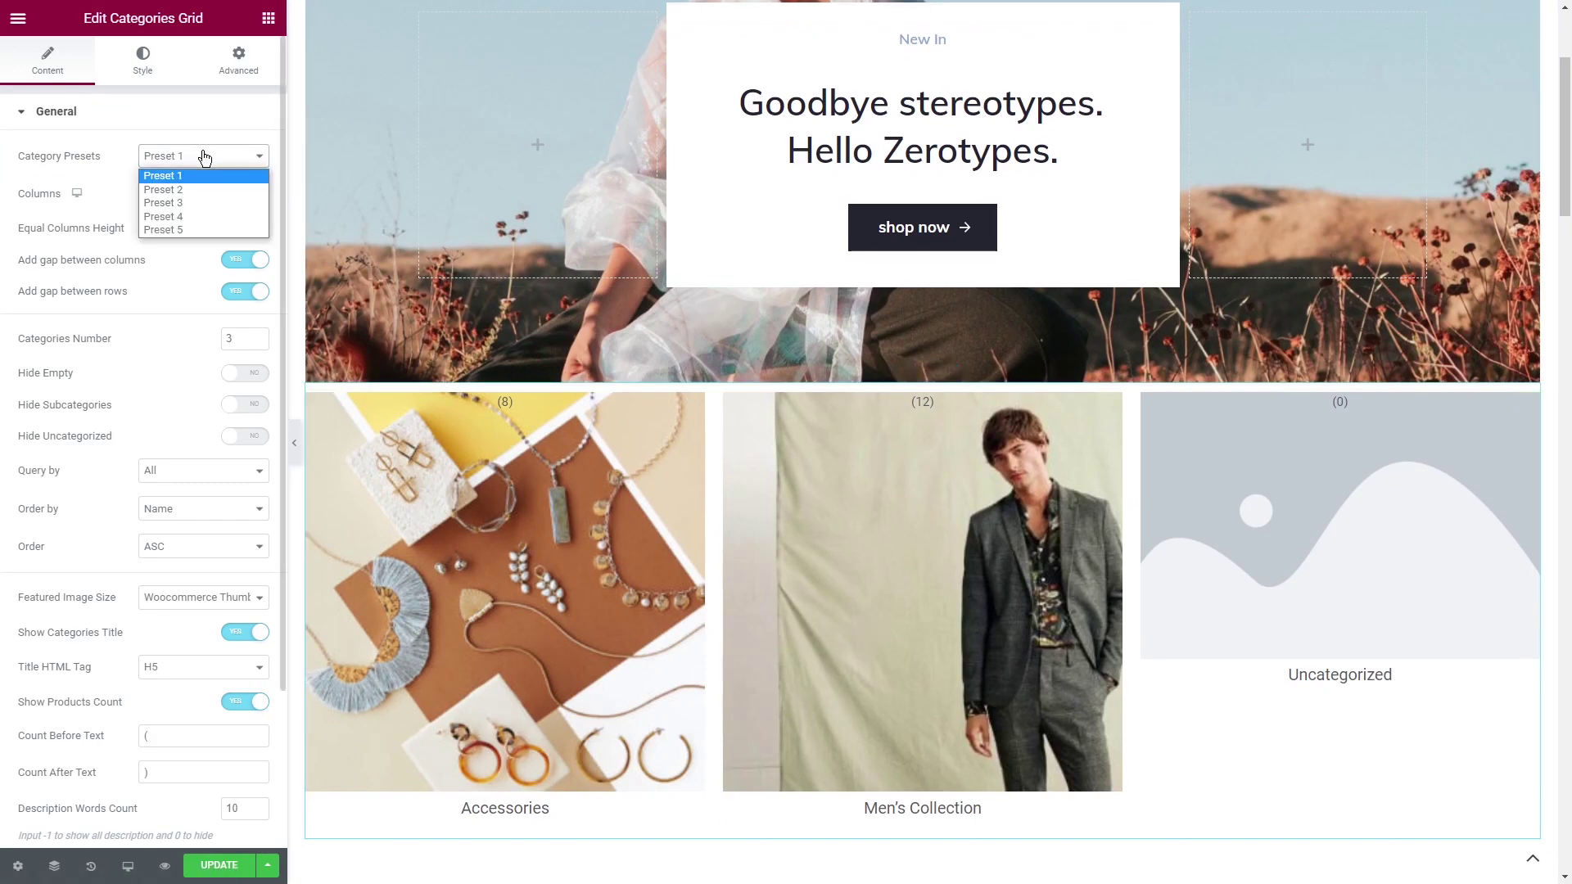
left_click(202, 190)
left_click(203, 157)
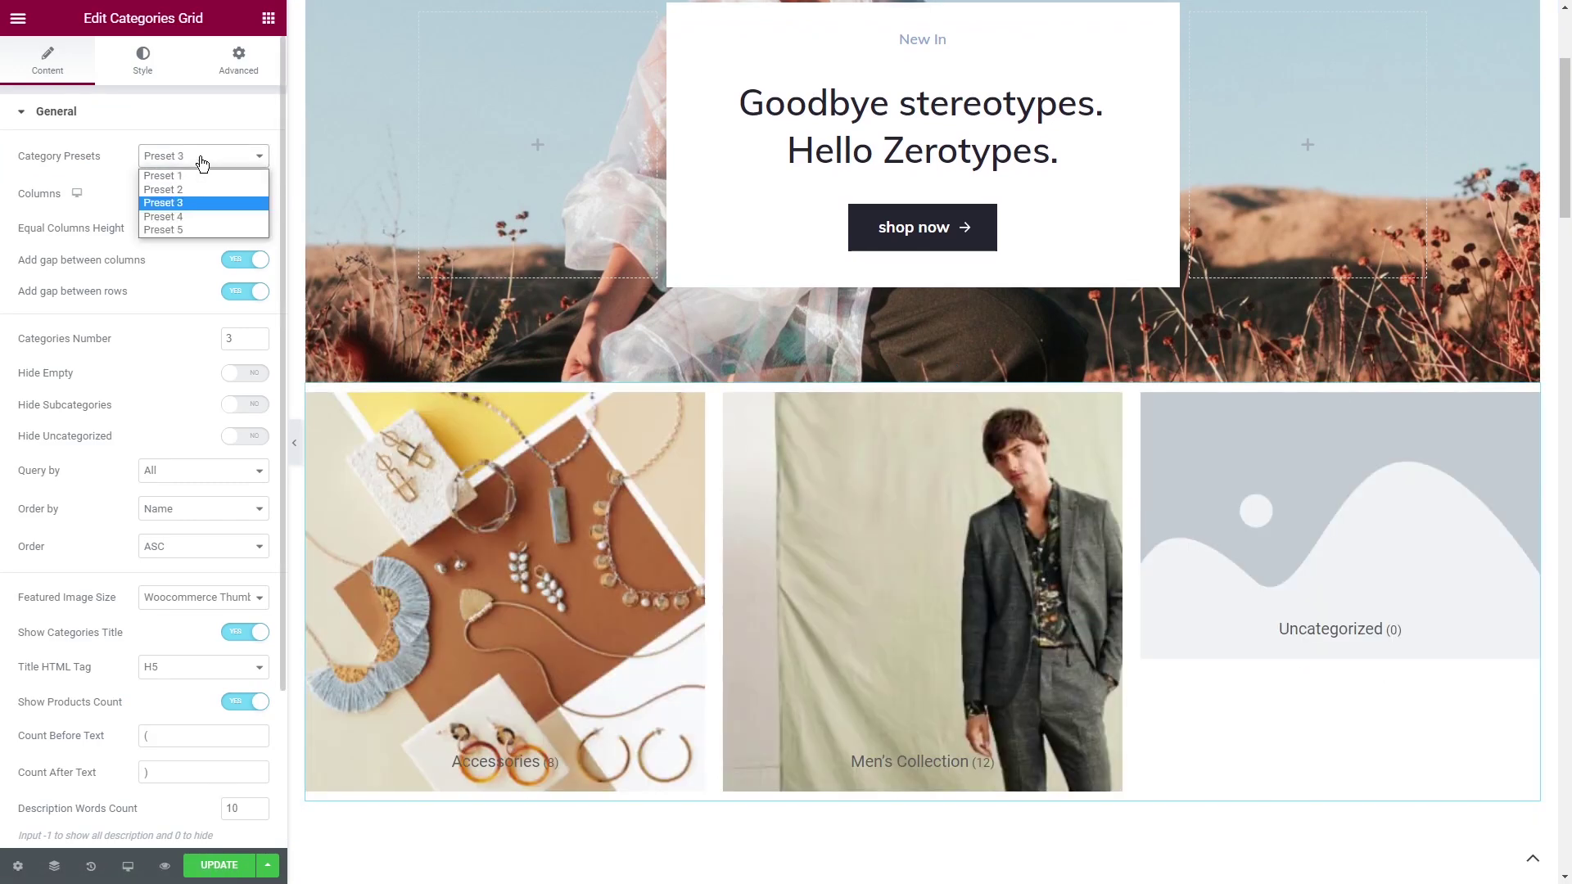
left_click(202, 190)
left_click(202, 193)
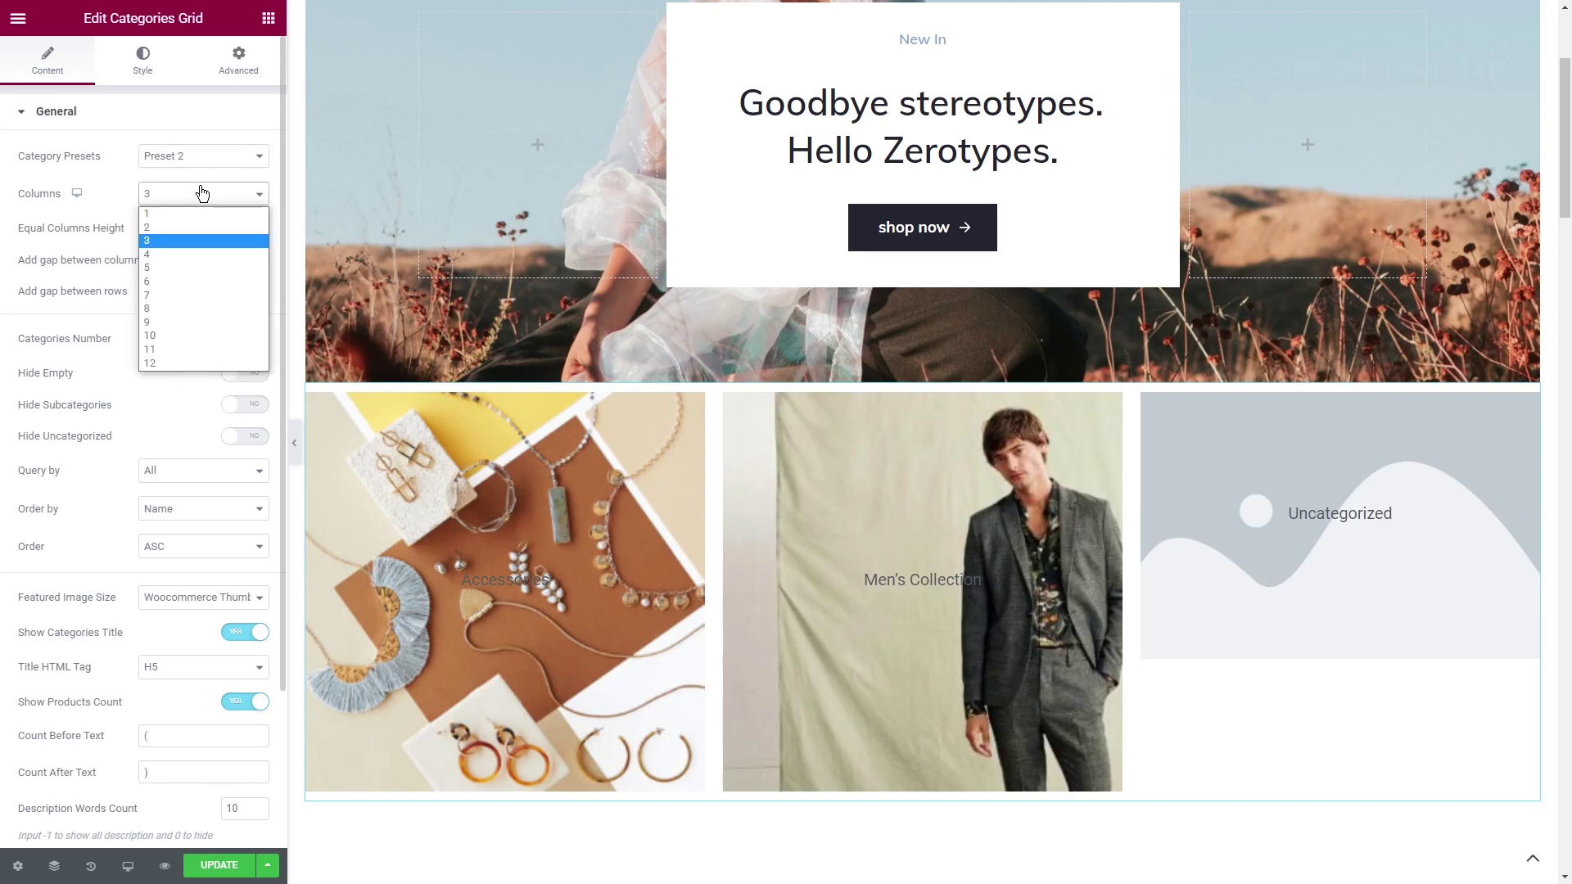
left_click(202, 193)
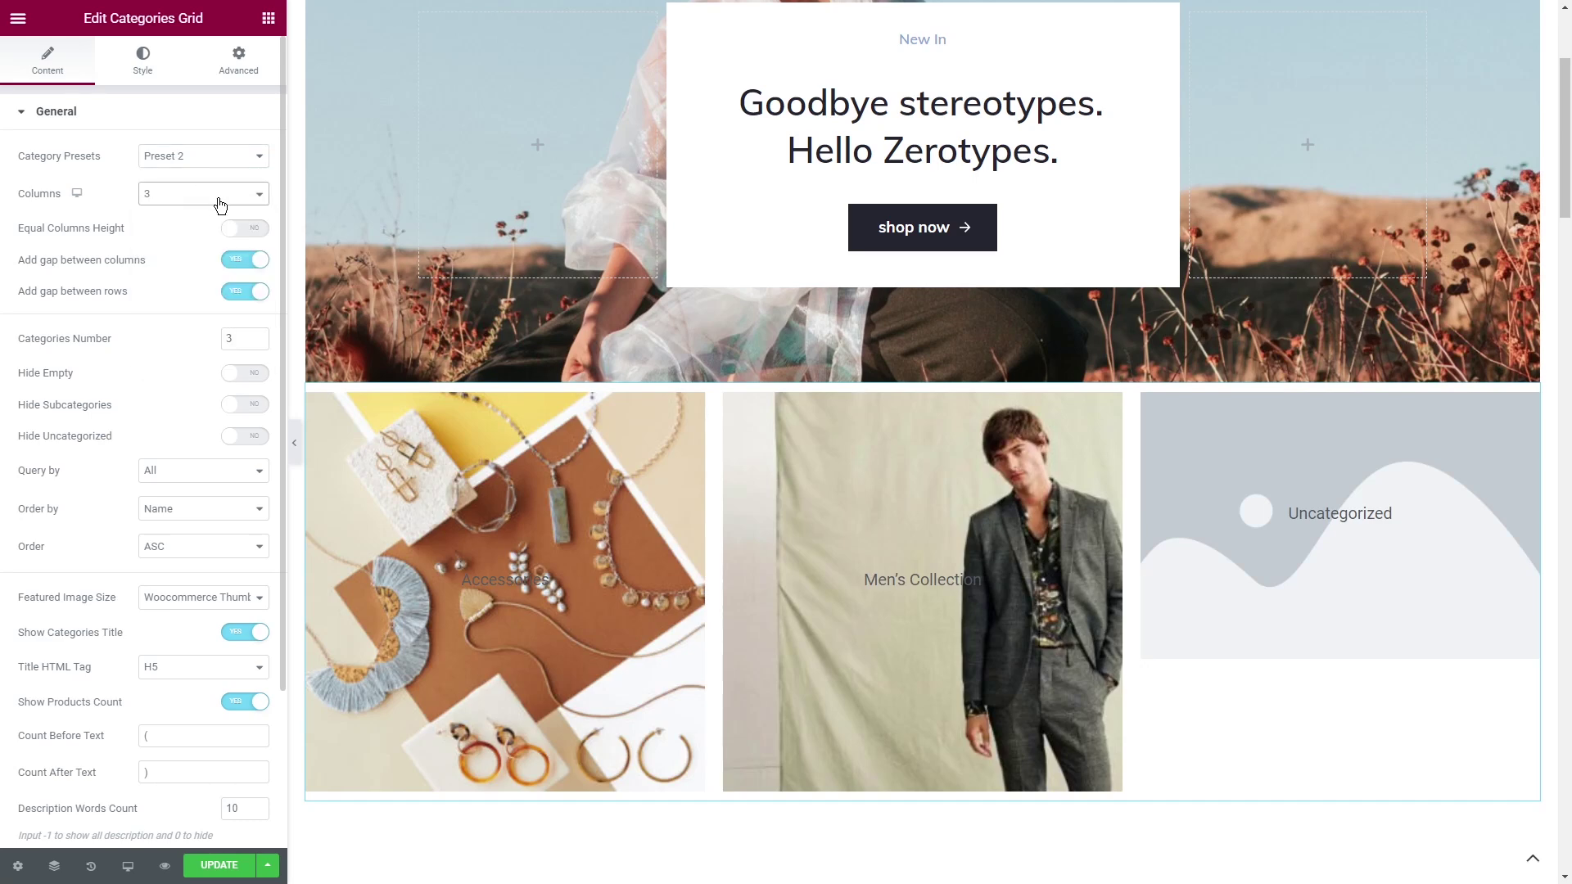
left_click(251, 230)
left_click(250, 373)
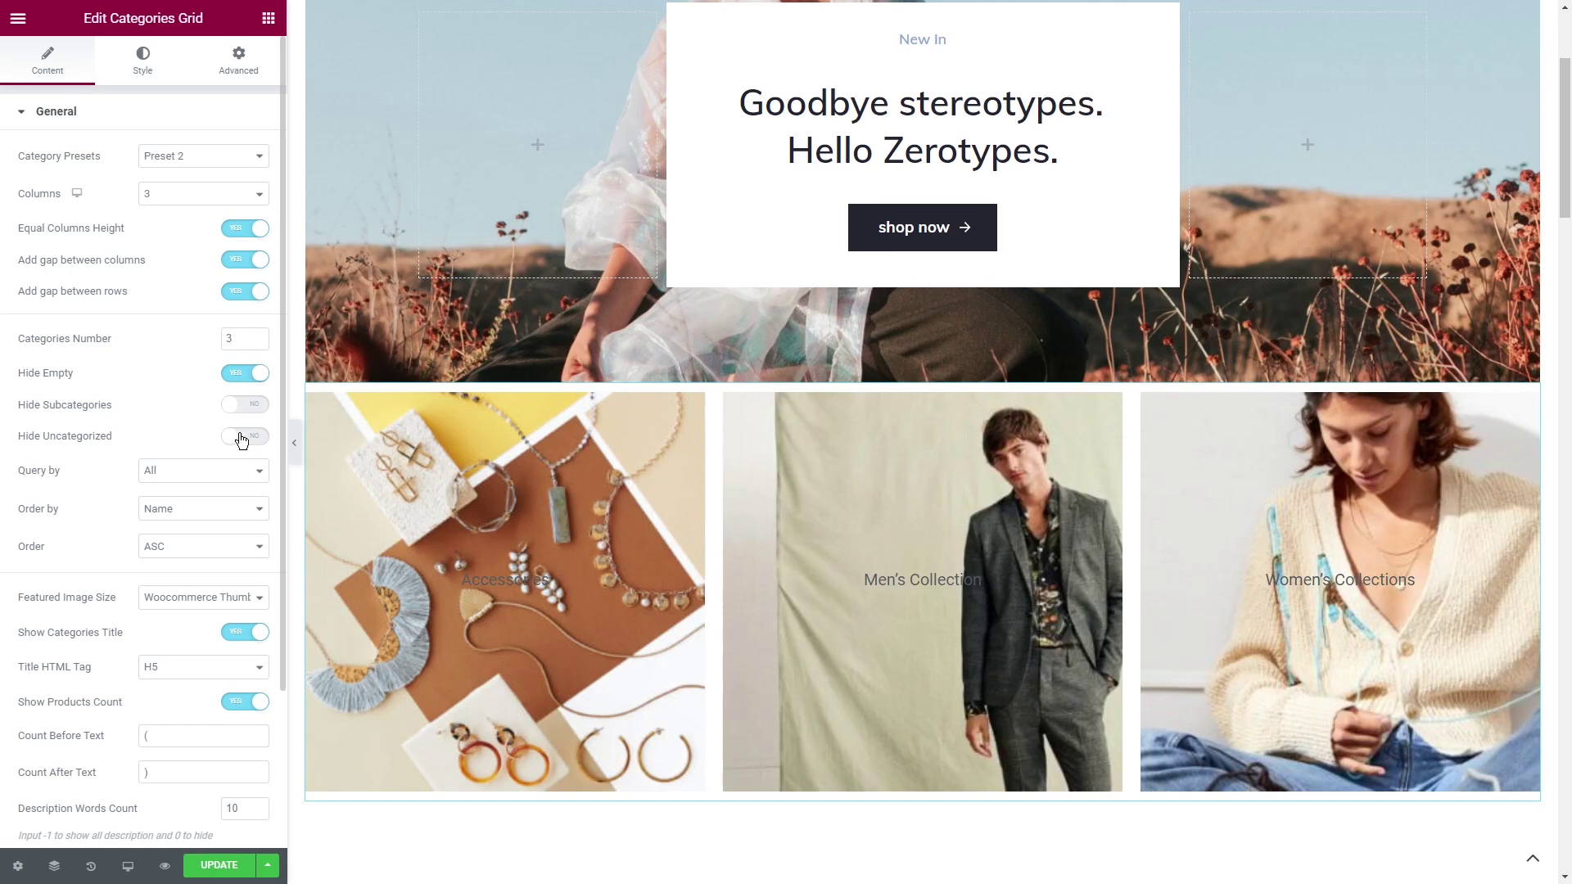
Keep the category query sorted by name.
left_click(206, 472)
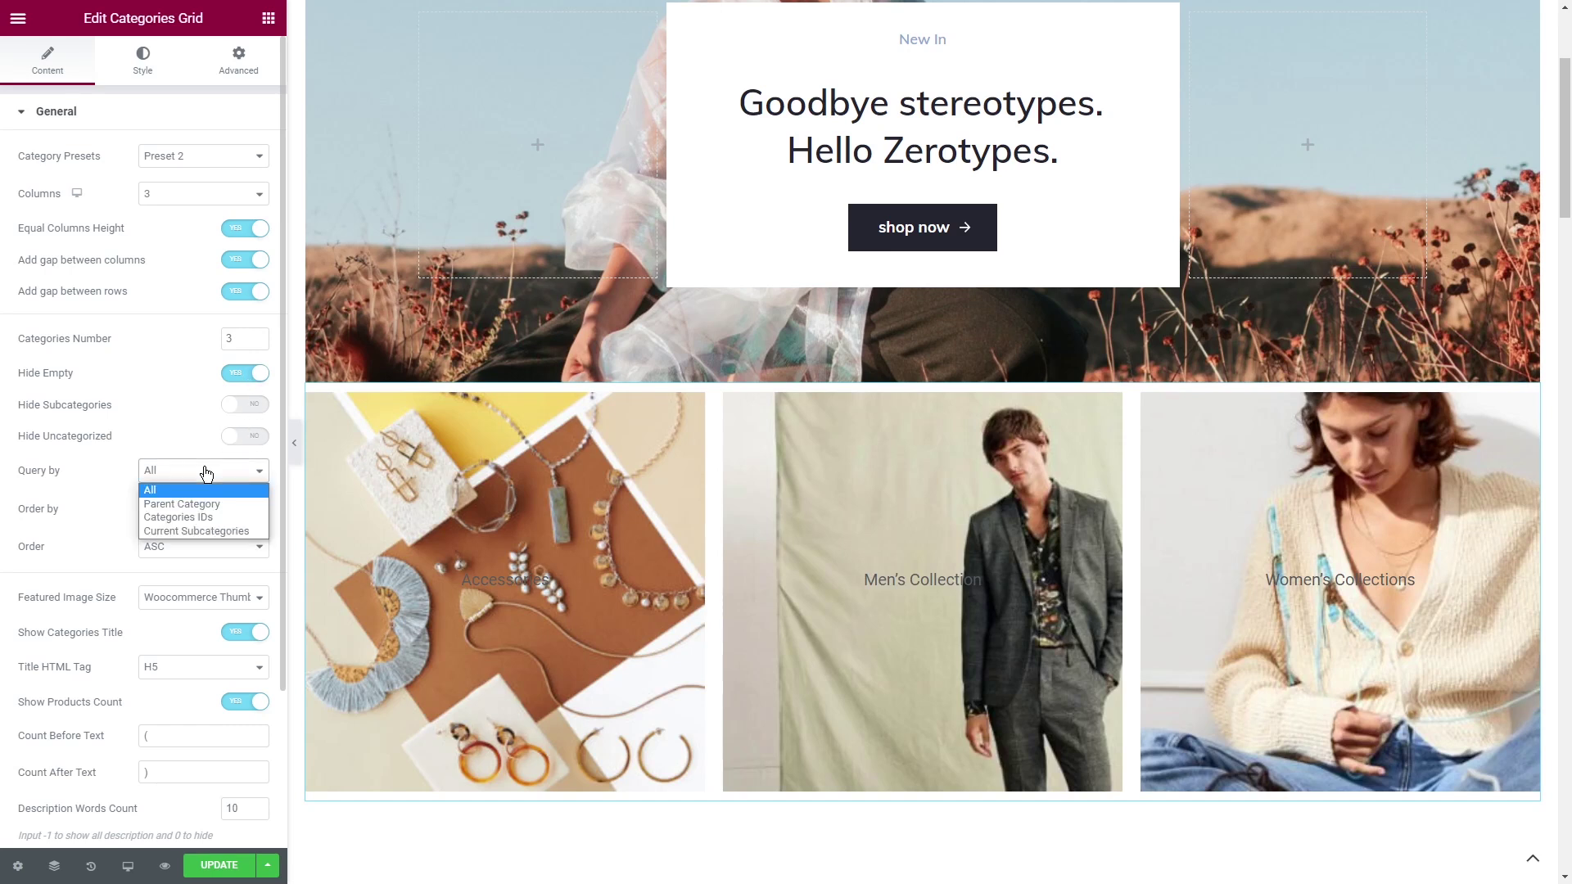
left_click(201, 509)
left_click(201, 509)
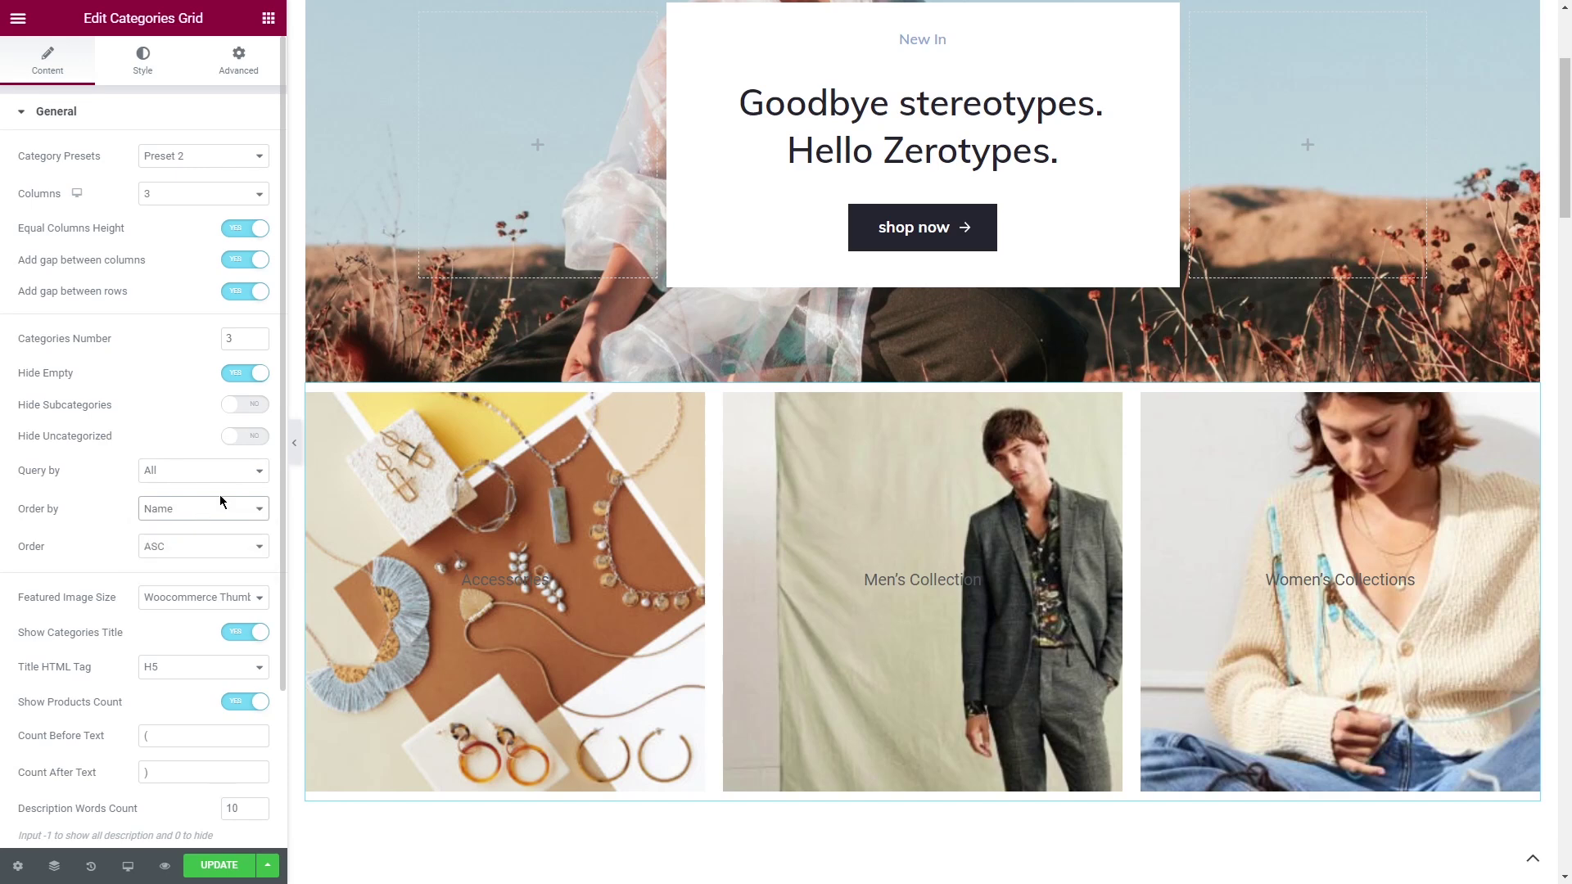
Use Thumbnail-size category images, keep titles shown, and turn off product counts.
scroll(246, 540, "down", 3)
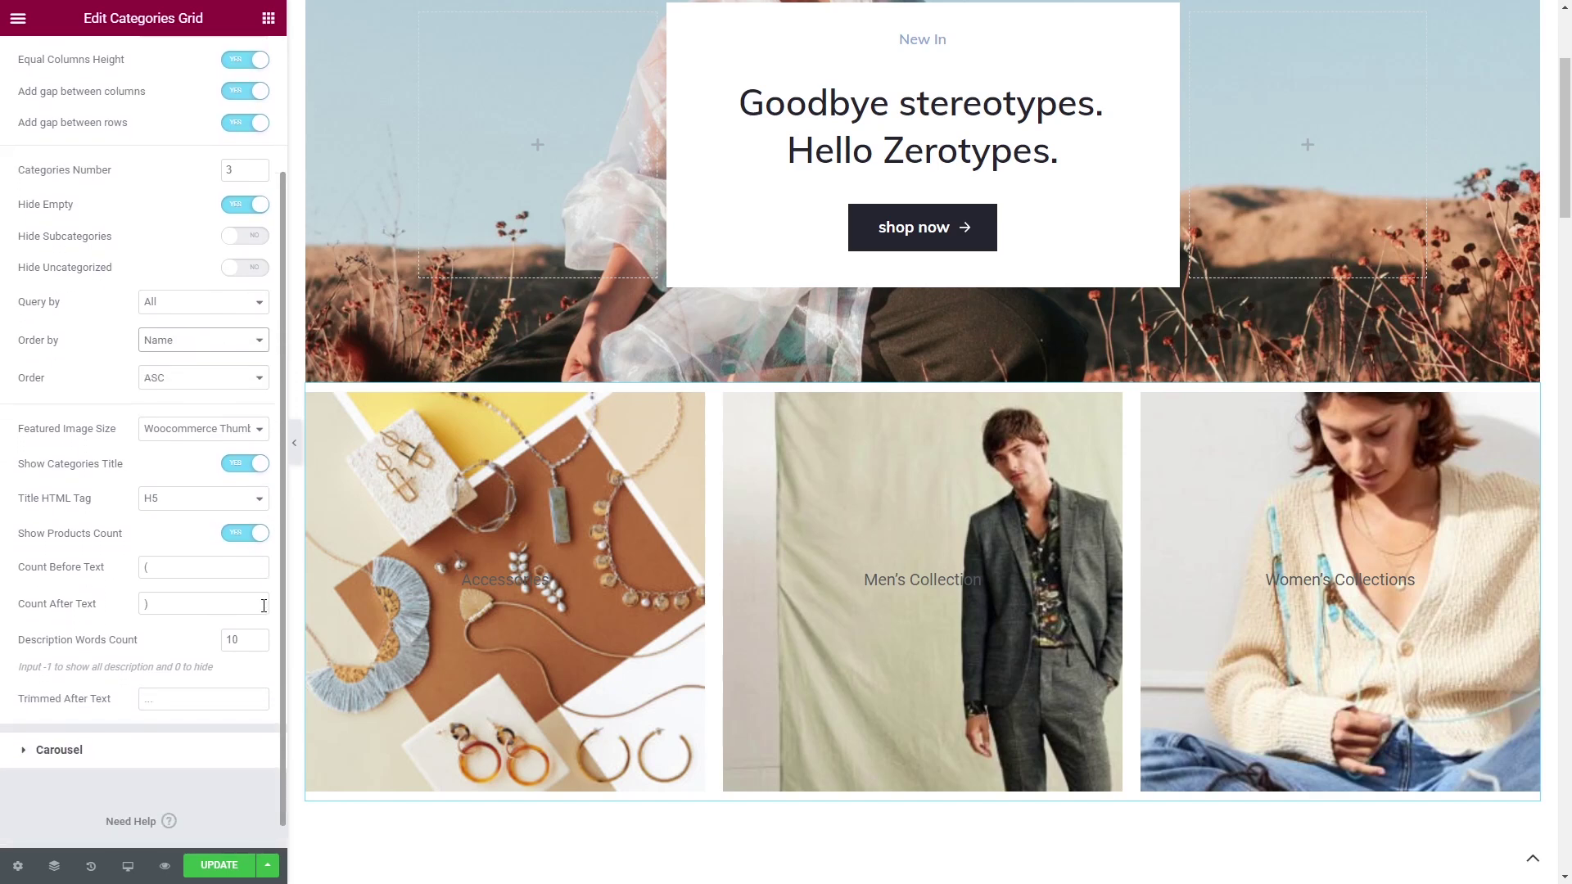
left_click(218, 426)
left_click(212, 449)
left_click(207, 427)
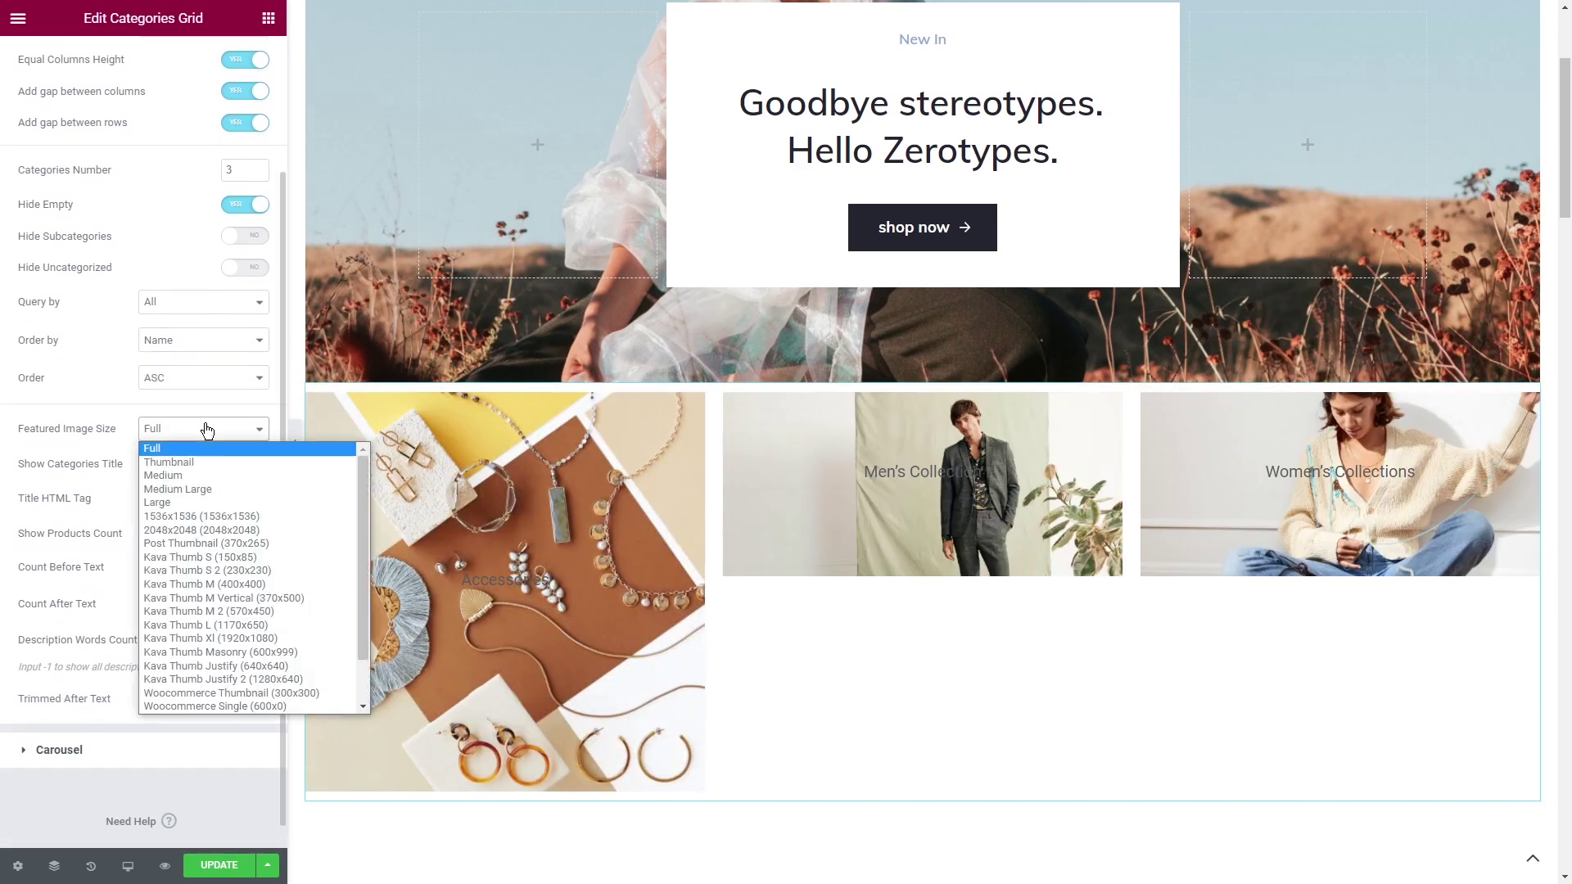
left_click(207, 476)
left_click(205, 428)
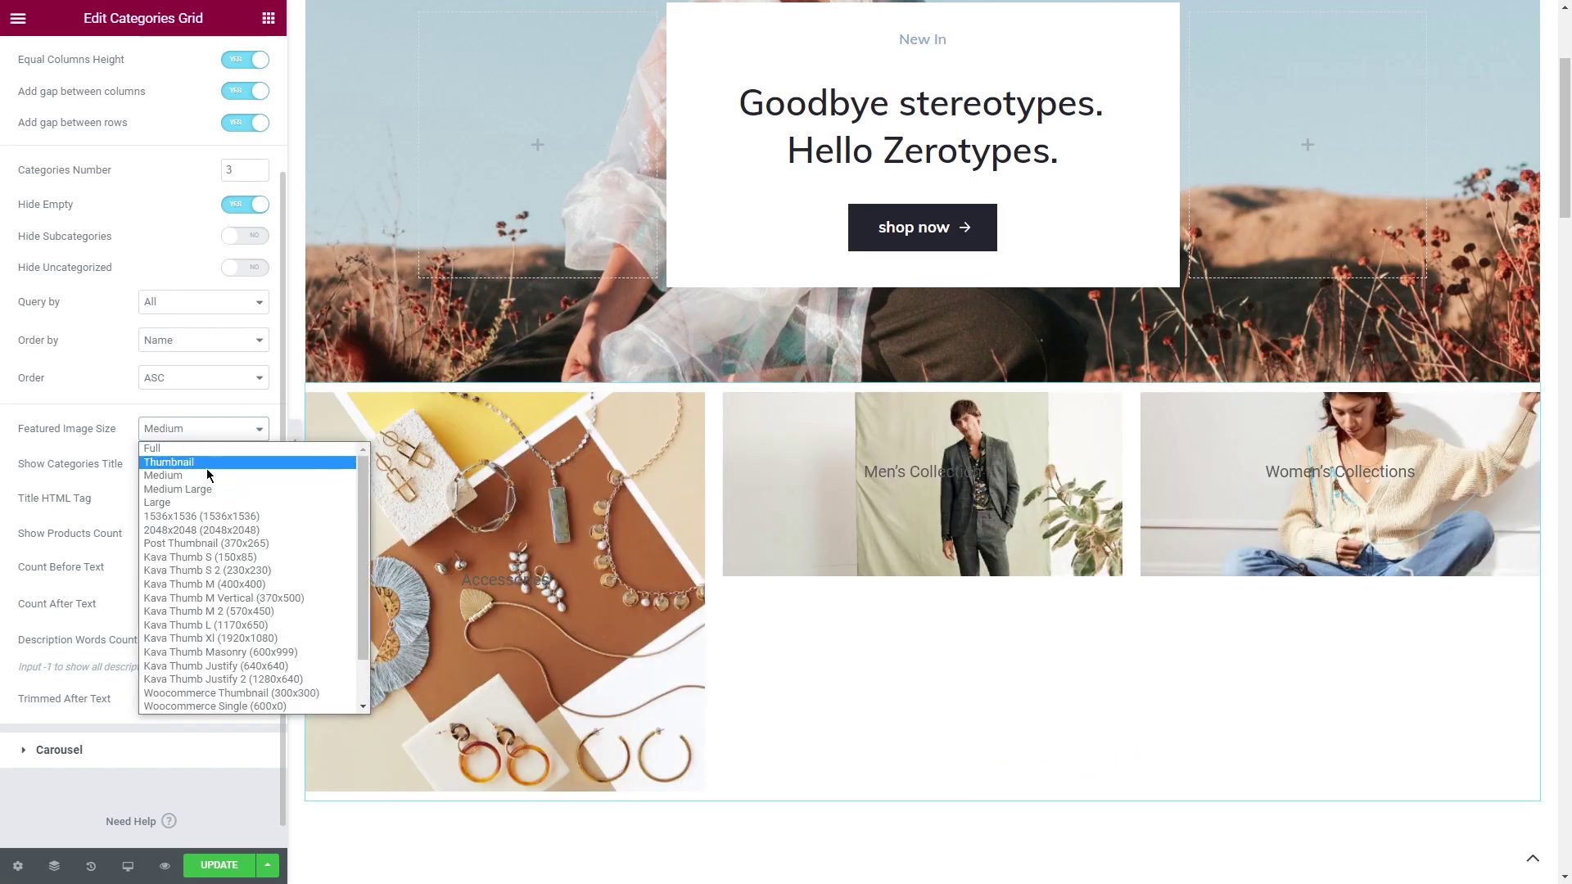
left_click(206, 465)
left_click(245, 465)
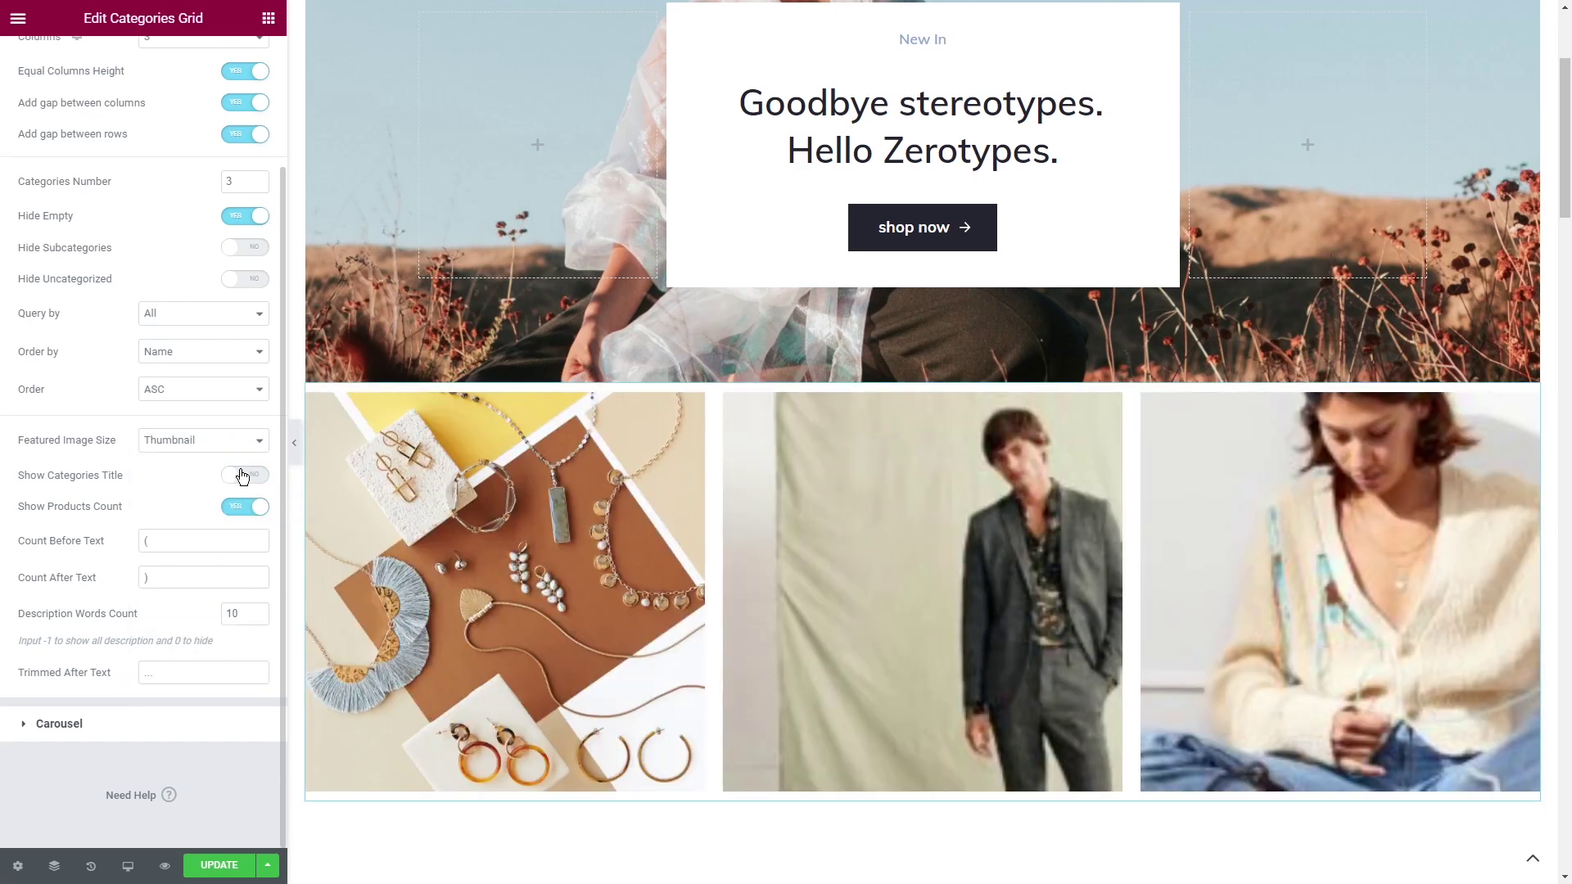
left_click(245, 465)
left_click(242, 545)
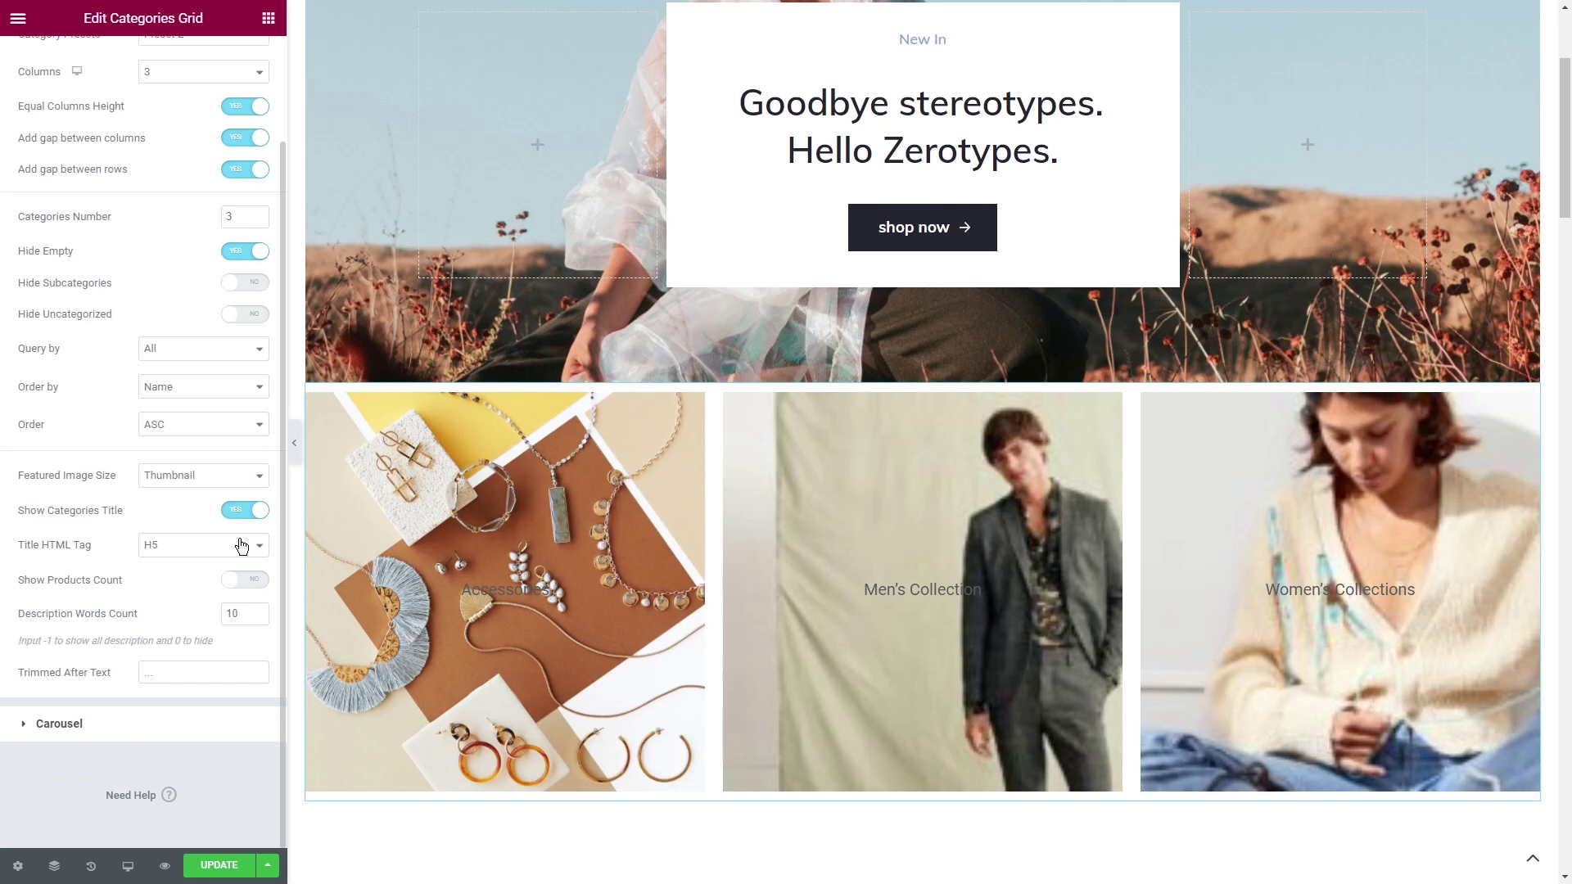
left_click(121, 717)
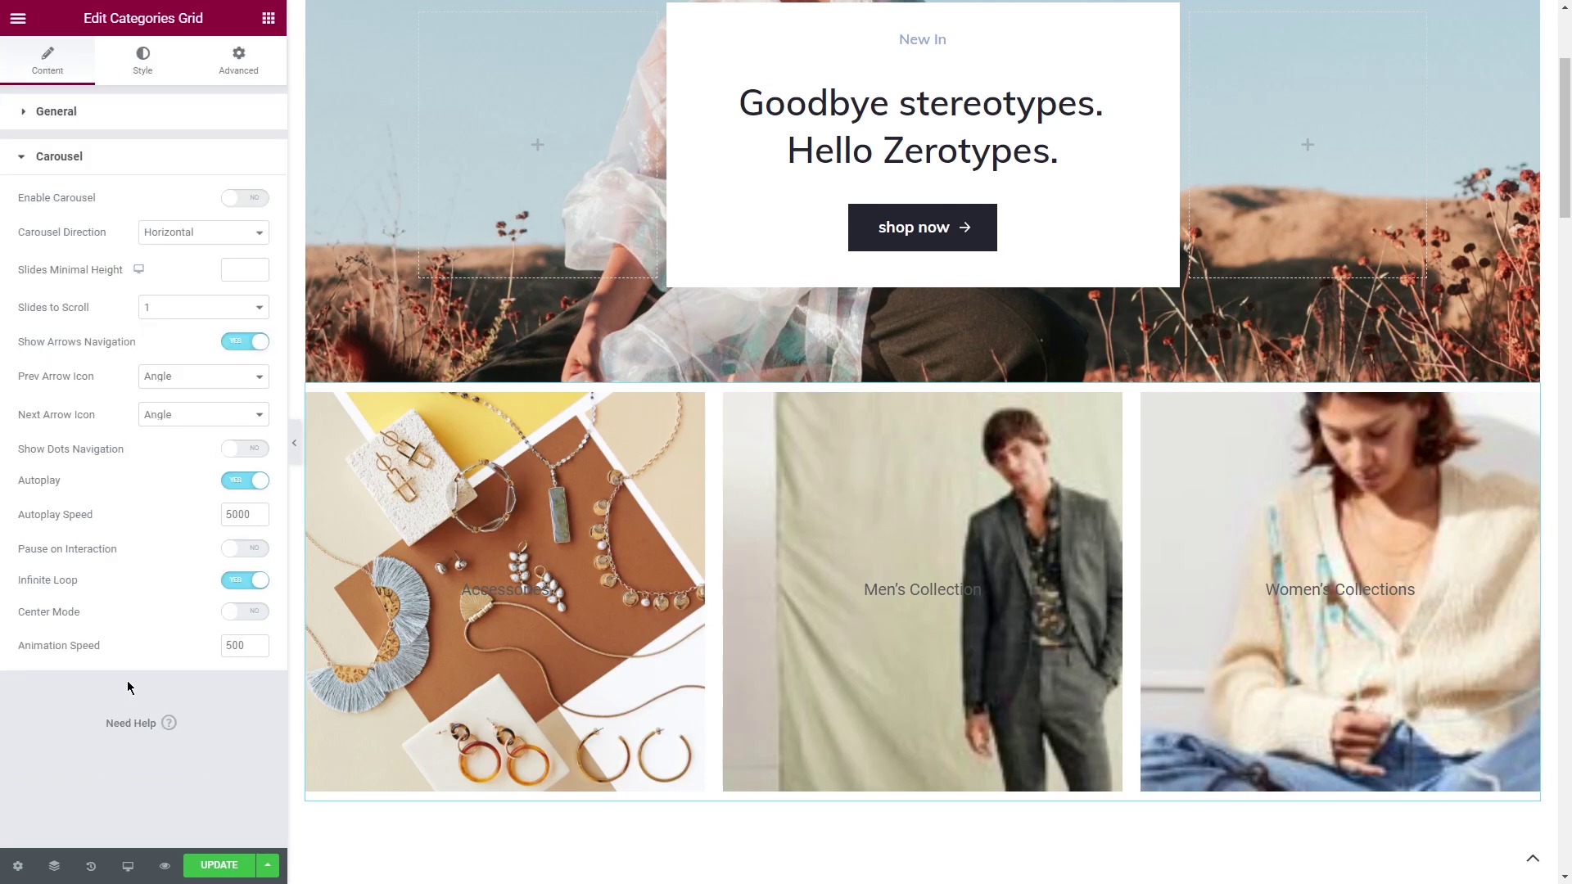
Make the category grid titles white in the Style settings.
left_click(142, 59)
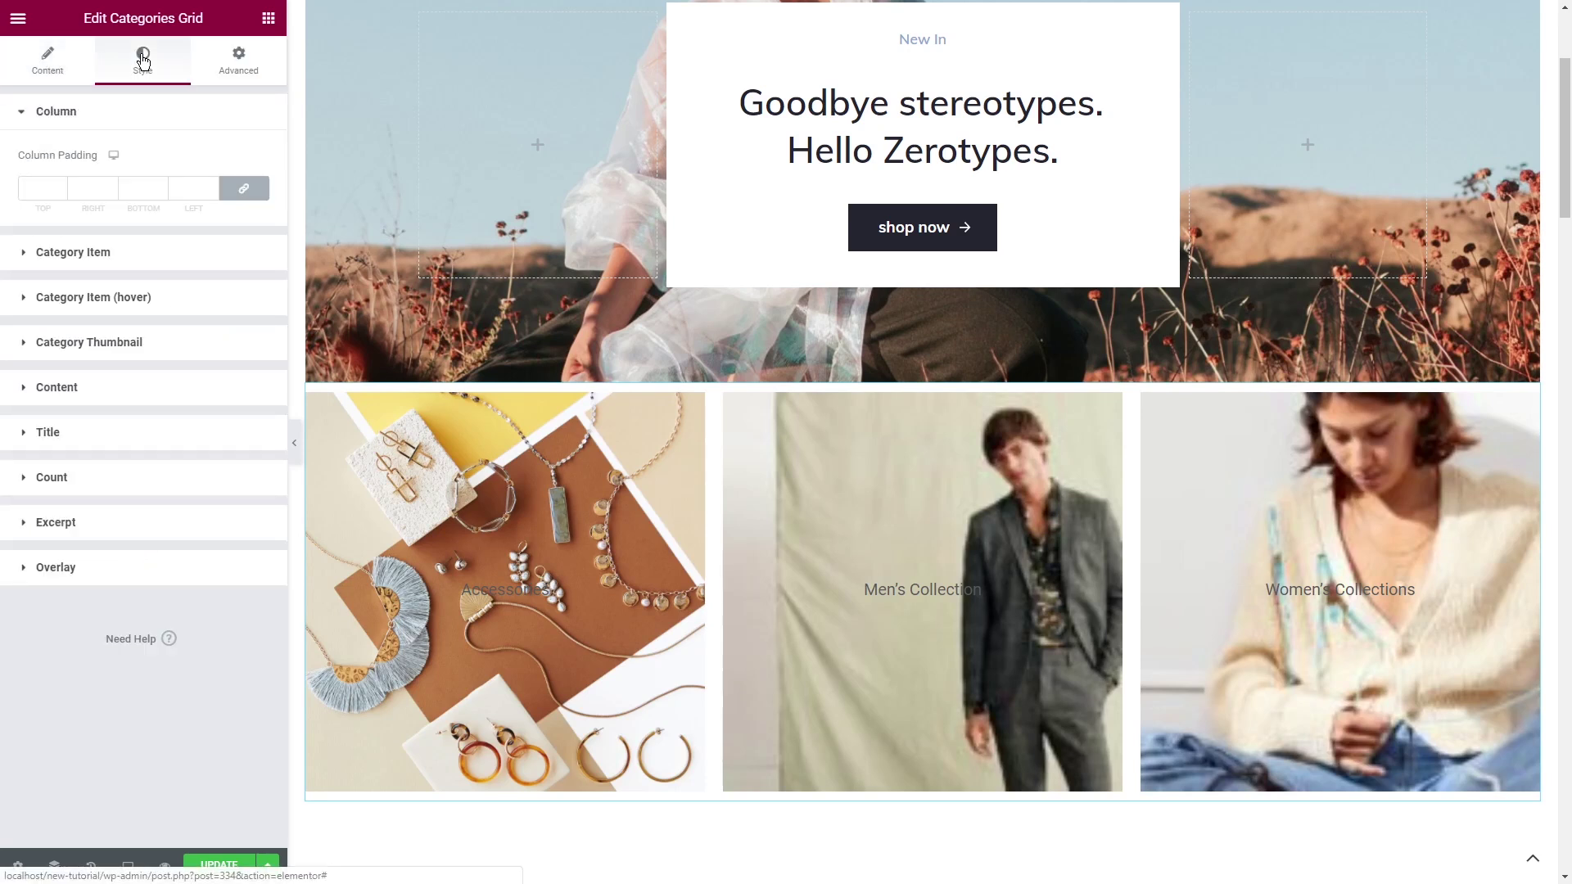
left_click(143, 58)
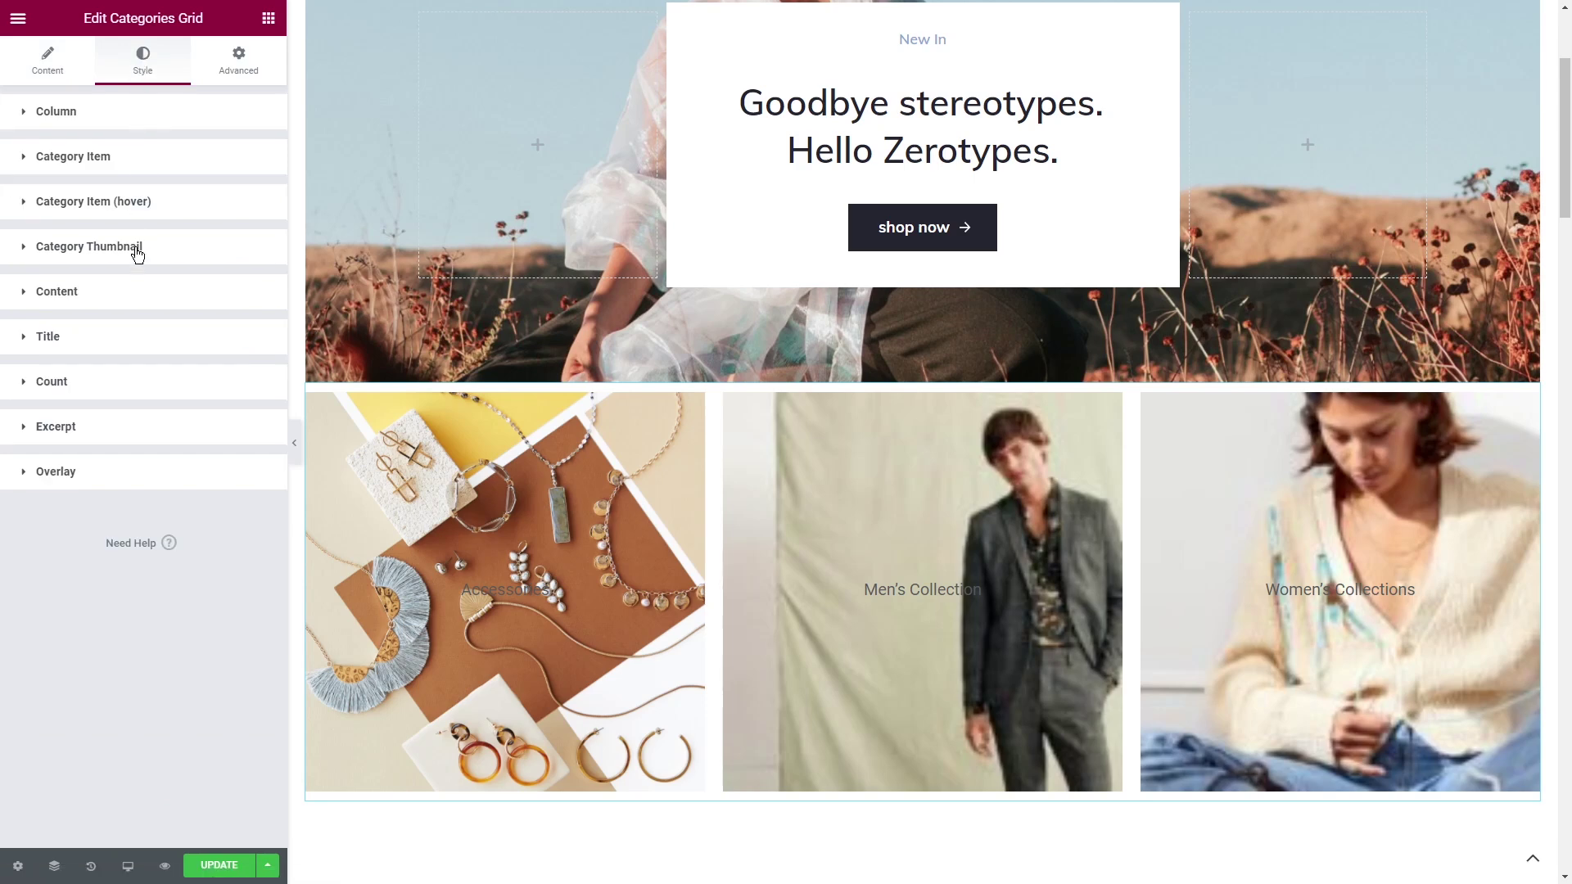
left_click(133, 338)
left_click(233, 494)
left_click(139, 733)
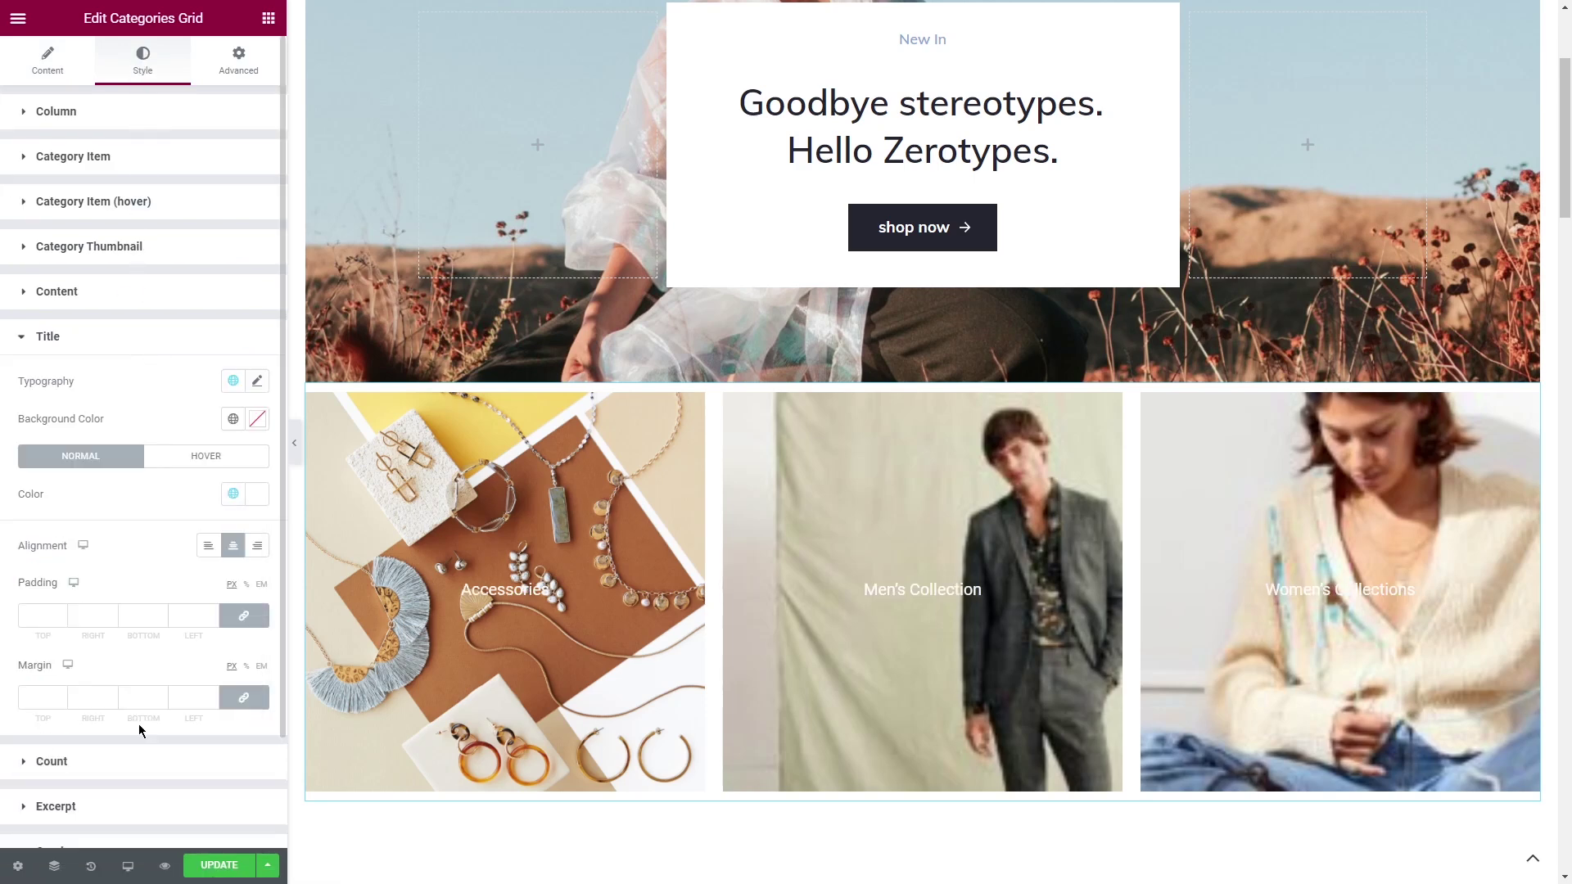
Set the category title typography to Muli, weight 700, size 25 px.
left_click(257, 381)
left_click(204, 466)
type("muli")
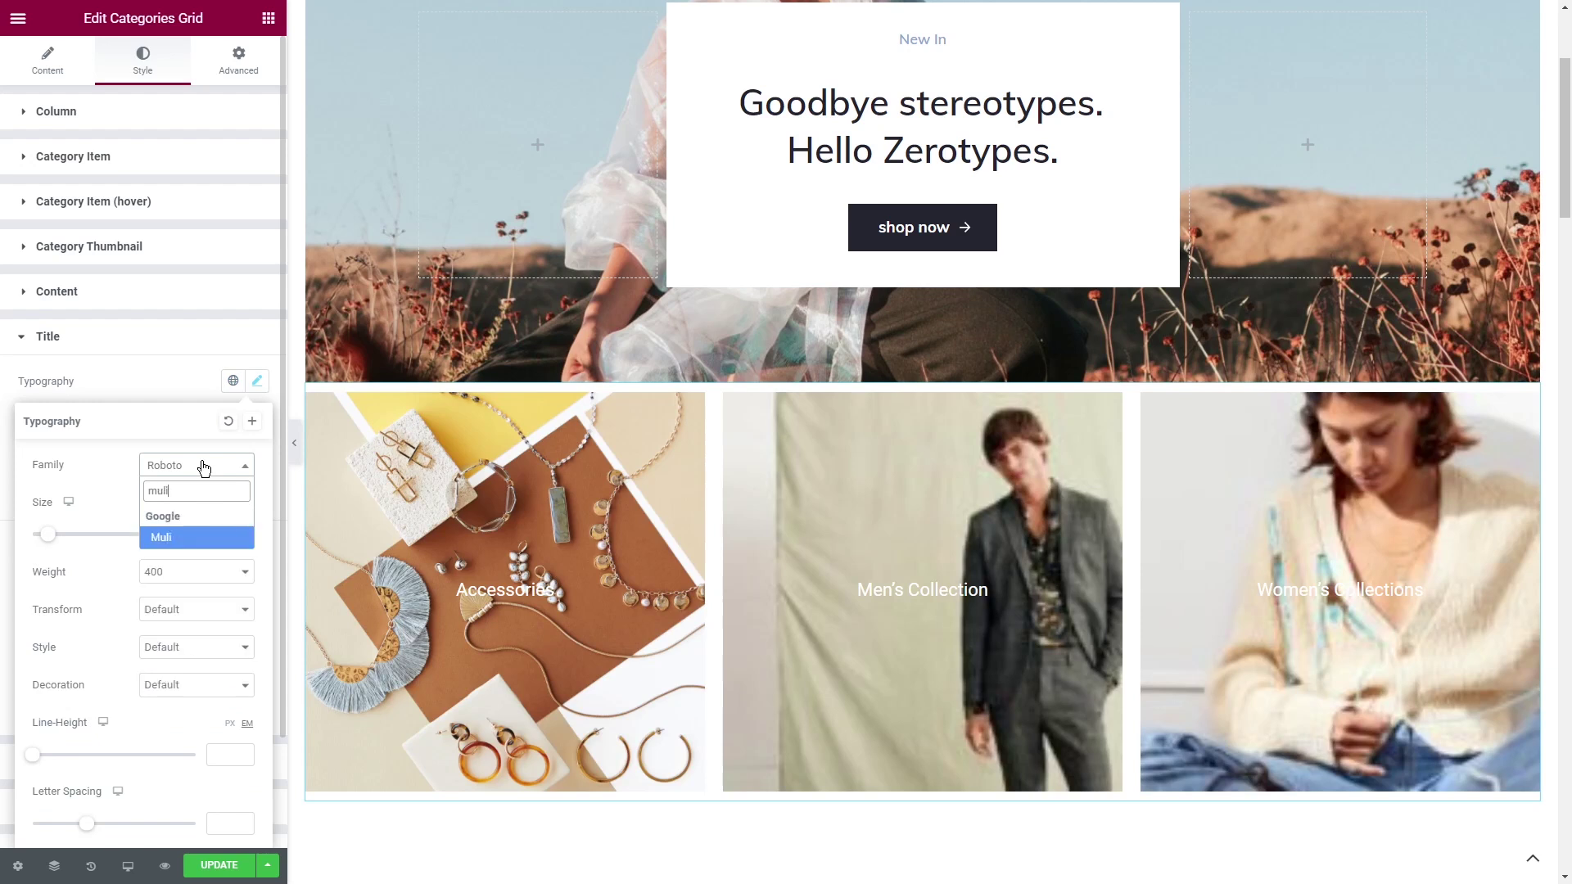
left_click(193, 532)
left_click(196, 572)
left_click(180, 665)
left_click(209, 534)
type("25")
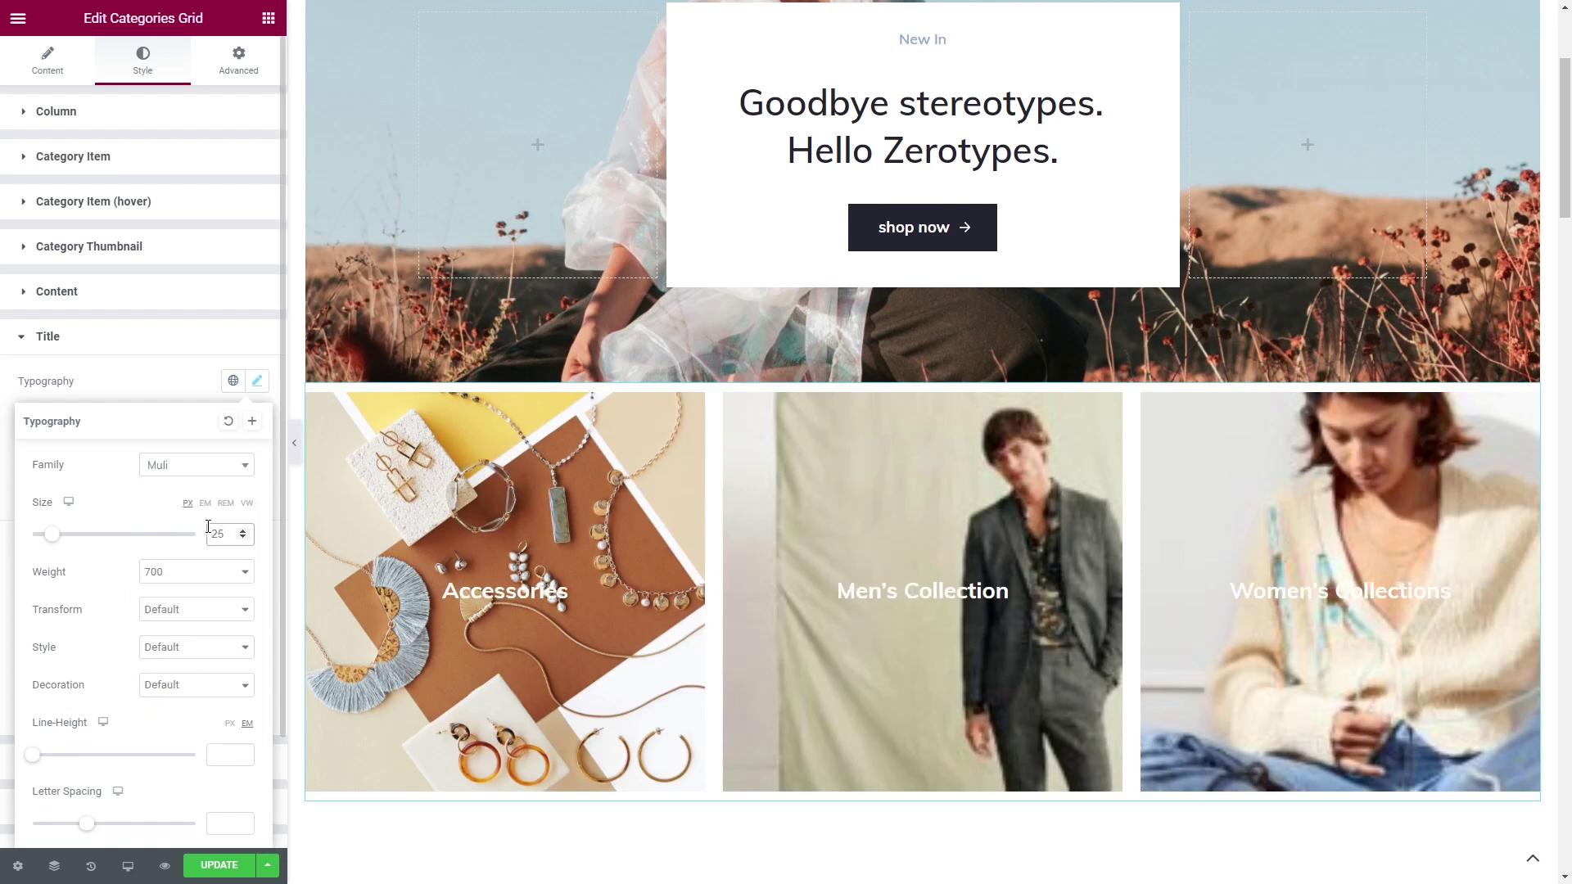
left_click(257, 381)
Give the category images a warm translucent tan overlay.
scroll(230, 532, "down", 3)
left_click(168, 717)
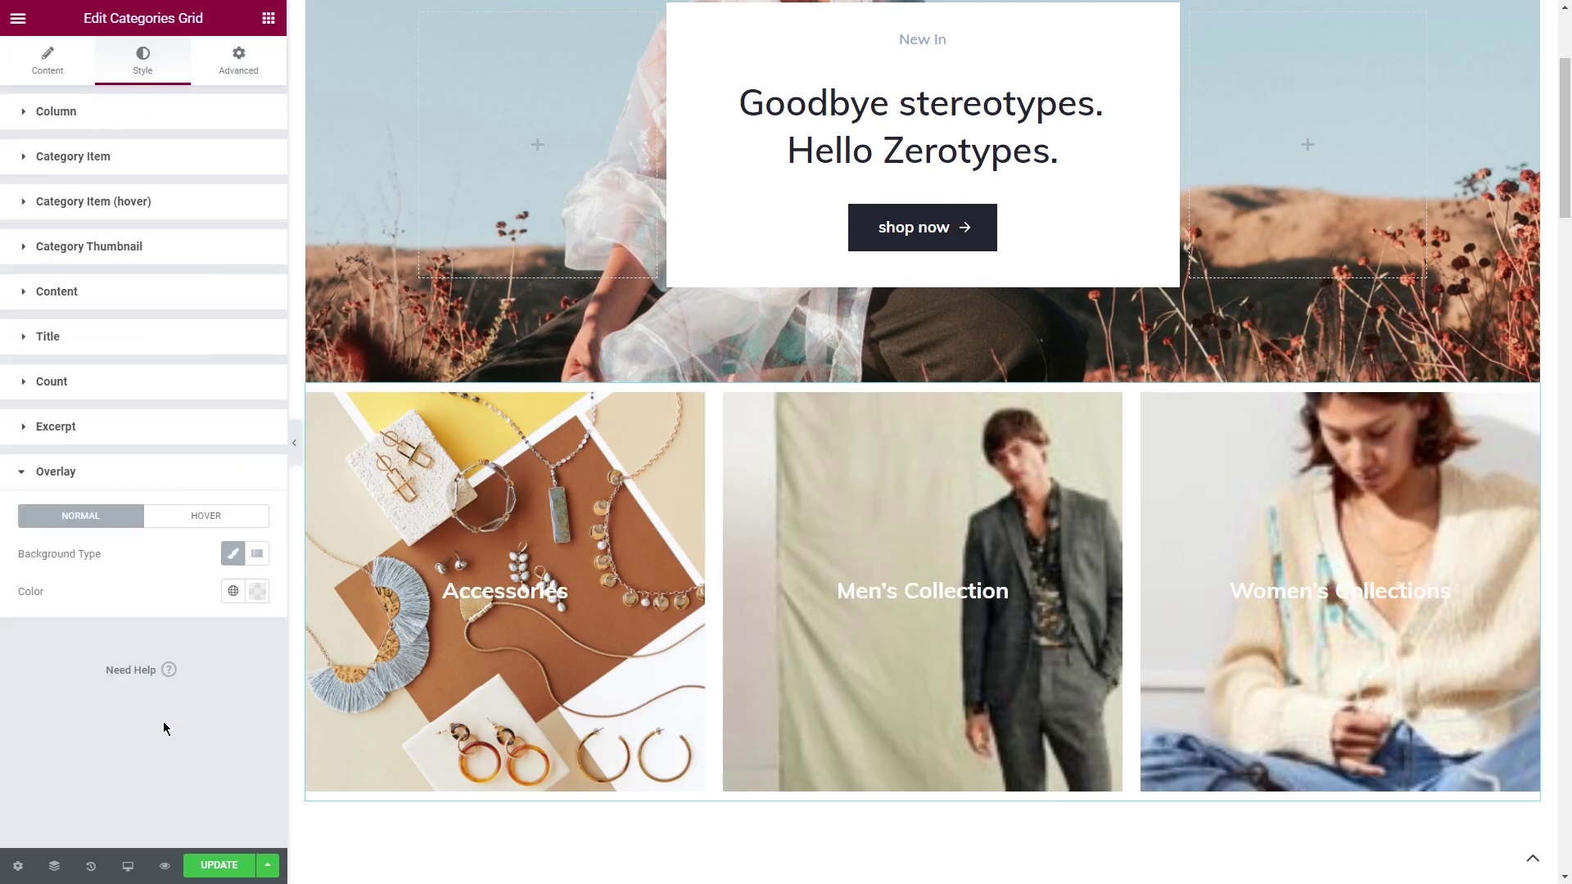
left_click(256, 591)
left_click_drag(51, 520, 86, 521)
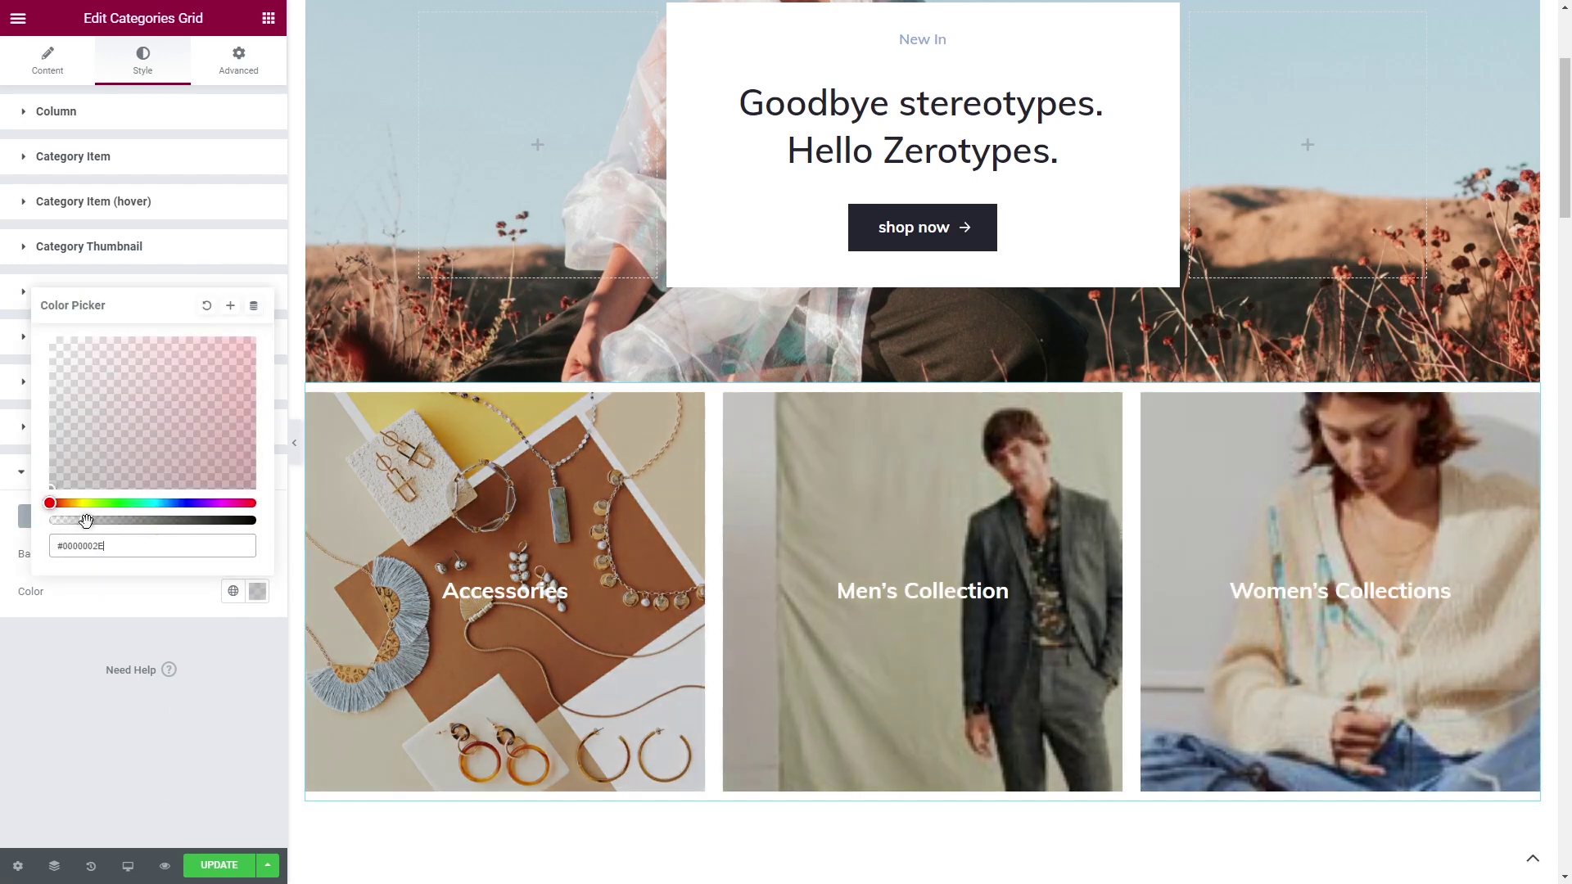
left_click(68, 503)
left_click_drag(122, 399, 157, 368)
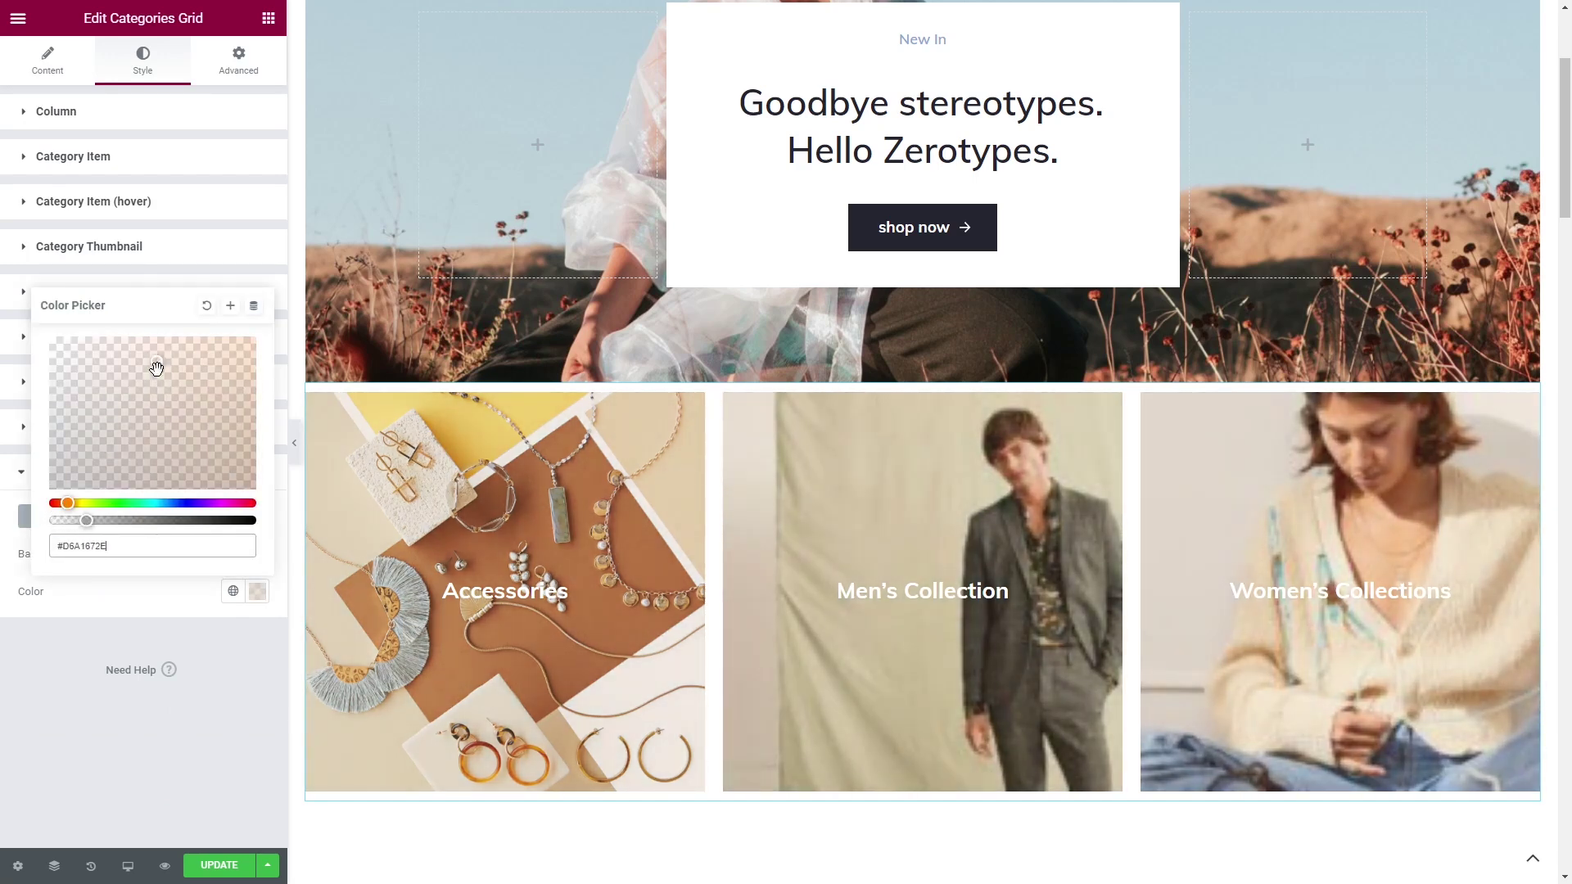
left_click_drag(86, 521, 103, 519)
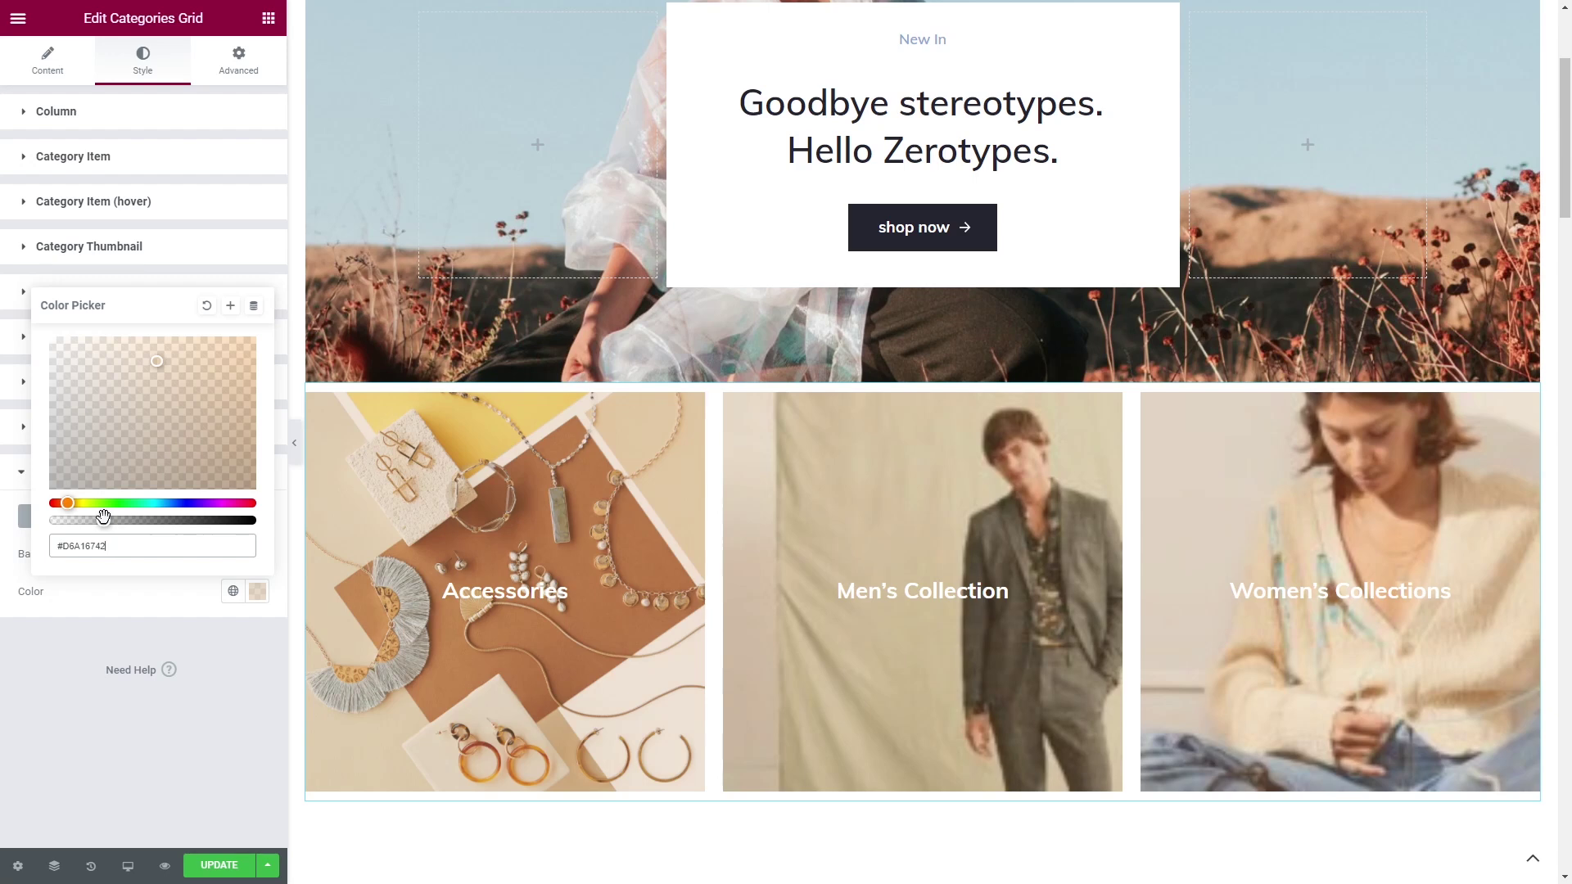
key("Escape")
Set the hover overlay colour to translucent black #0000009C.
left_click(205, 516)
left_click(256, 591)
left_click_drag(147, 521, 176, 519)
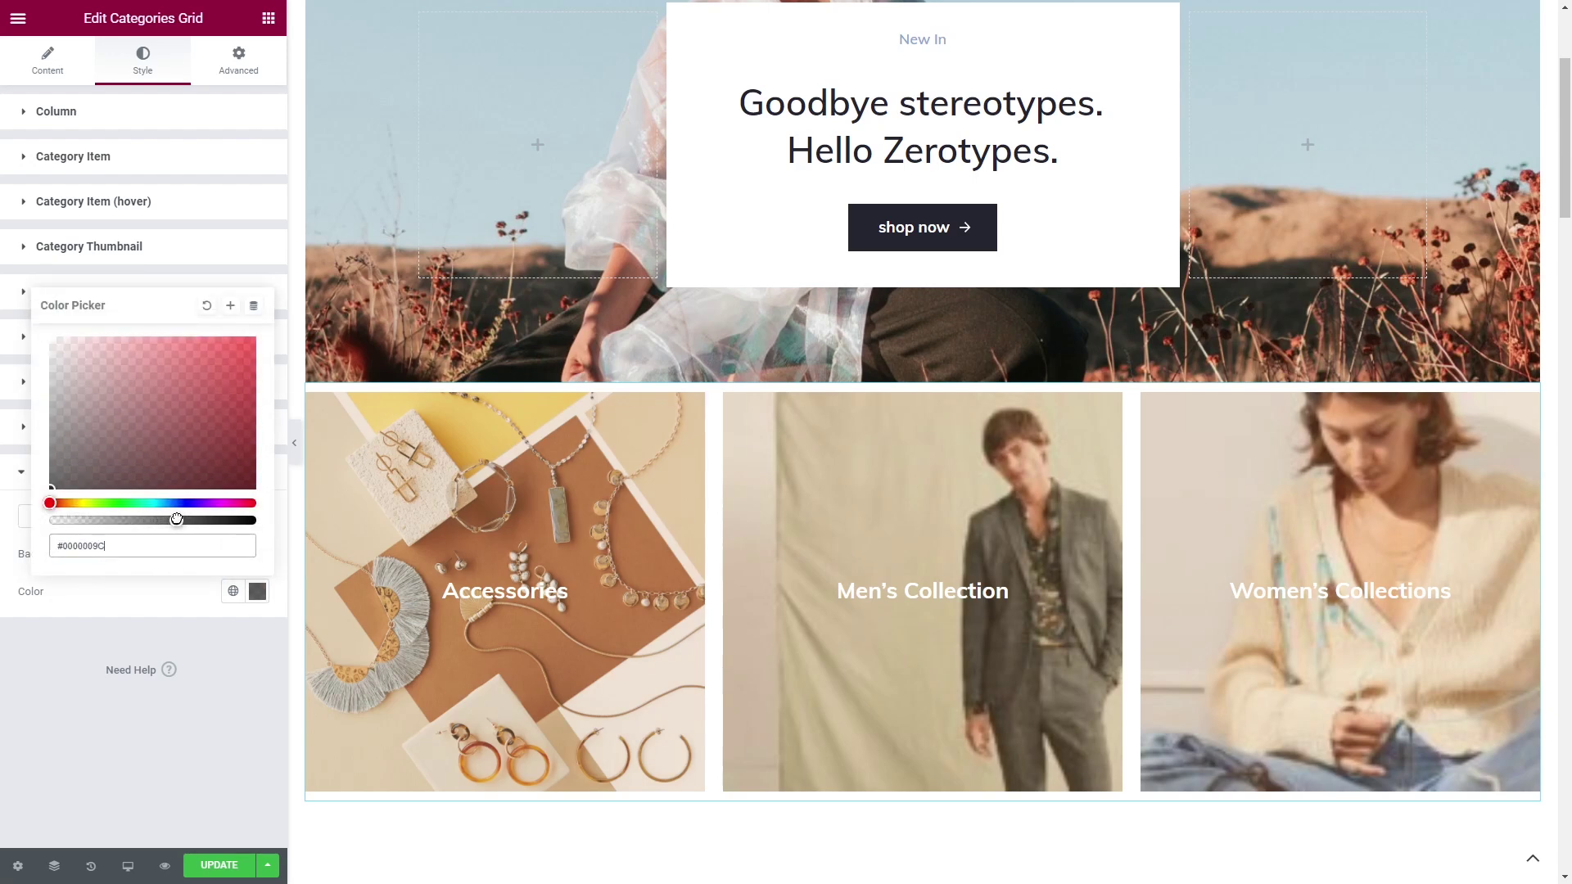
left_click(199, 596)
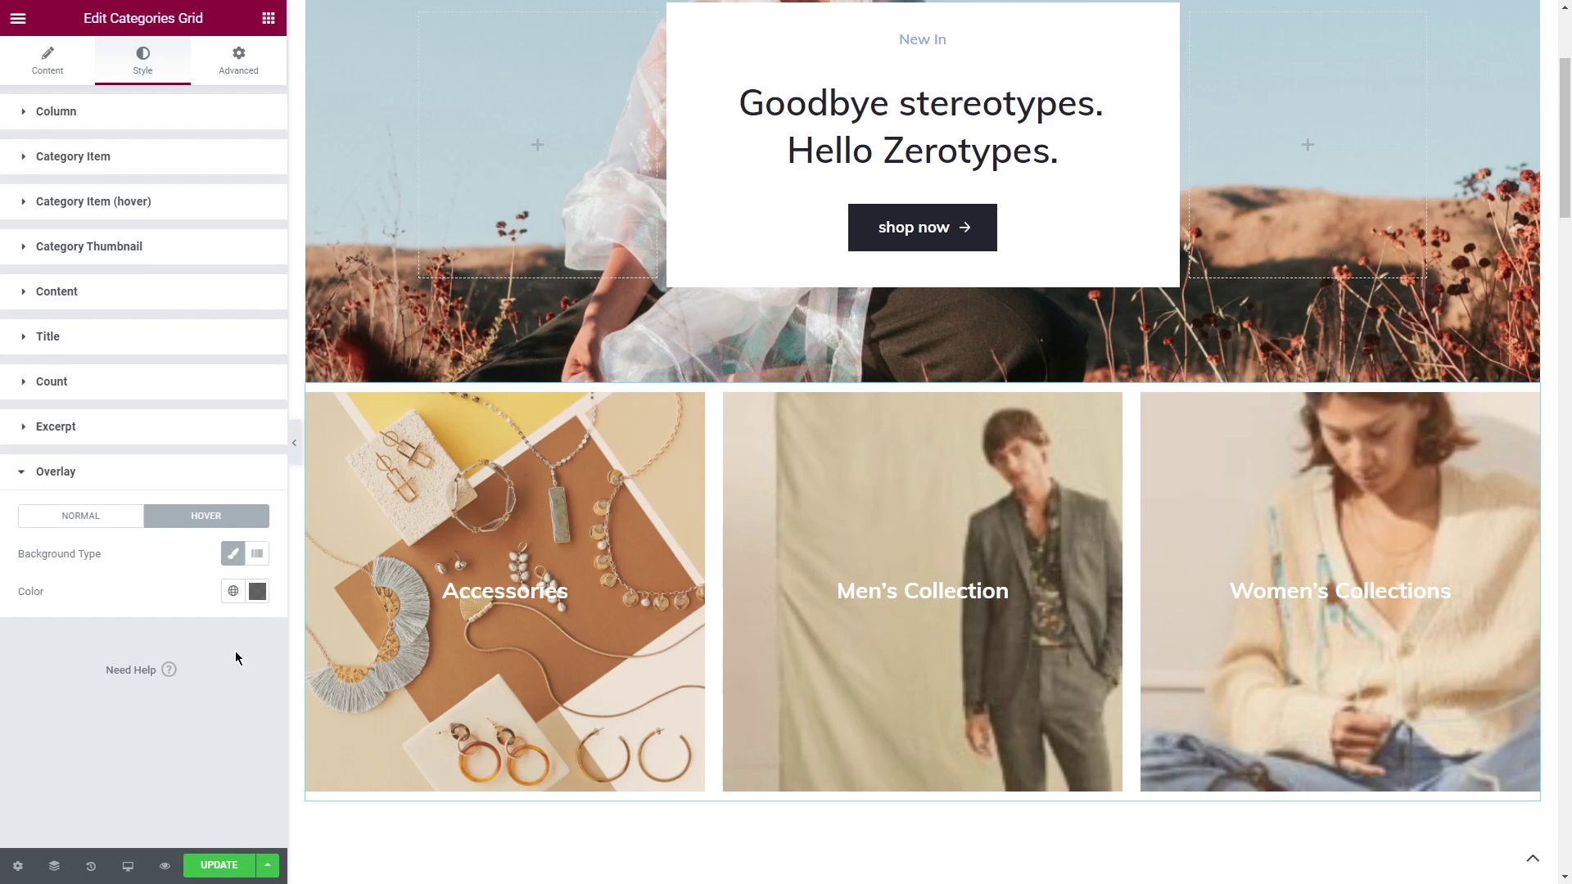
Replace the Categories Grid with a Taxonomy Tiles widget below the hero.
right_click(397, 557)
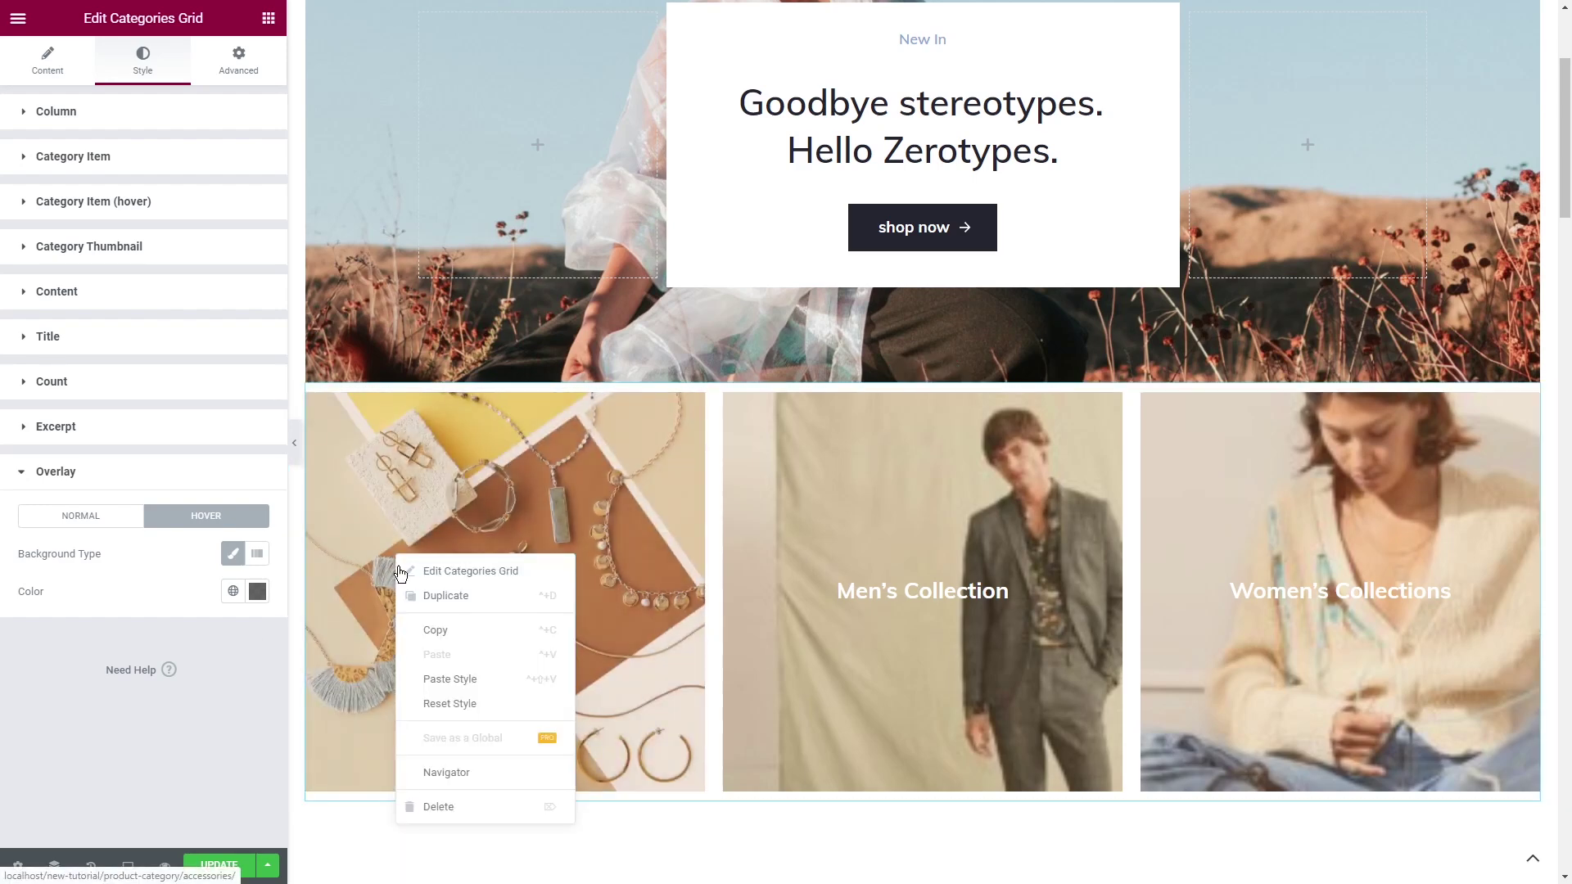
left_click(438, 807)
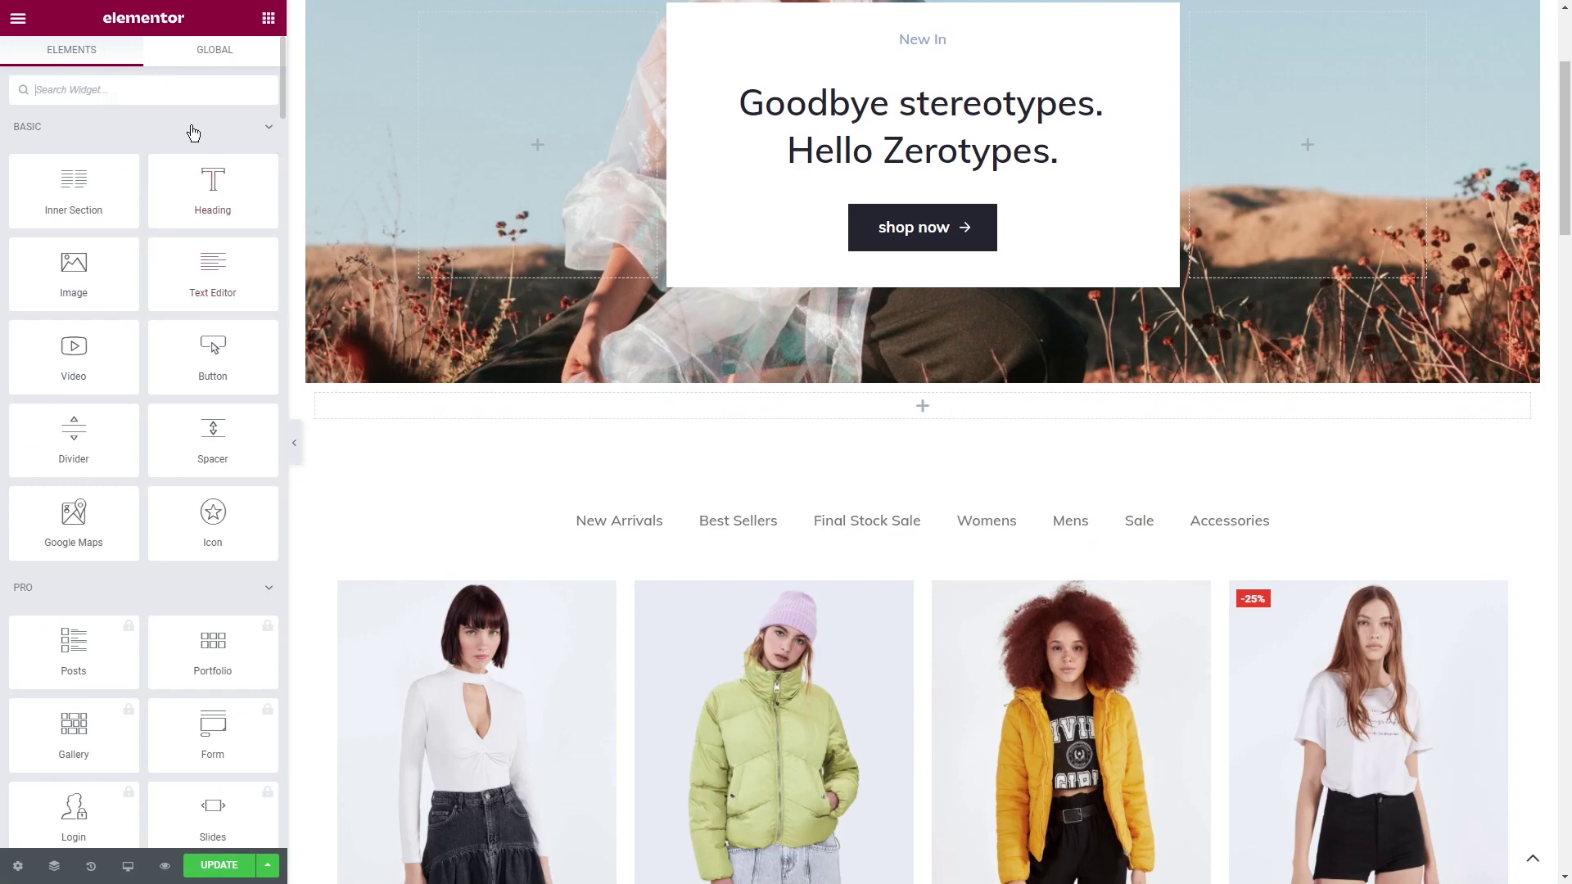
type("taxonomy tiles")
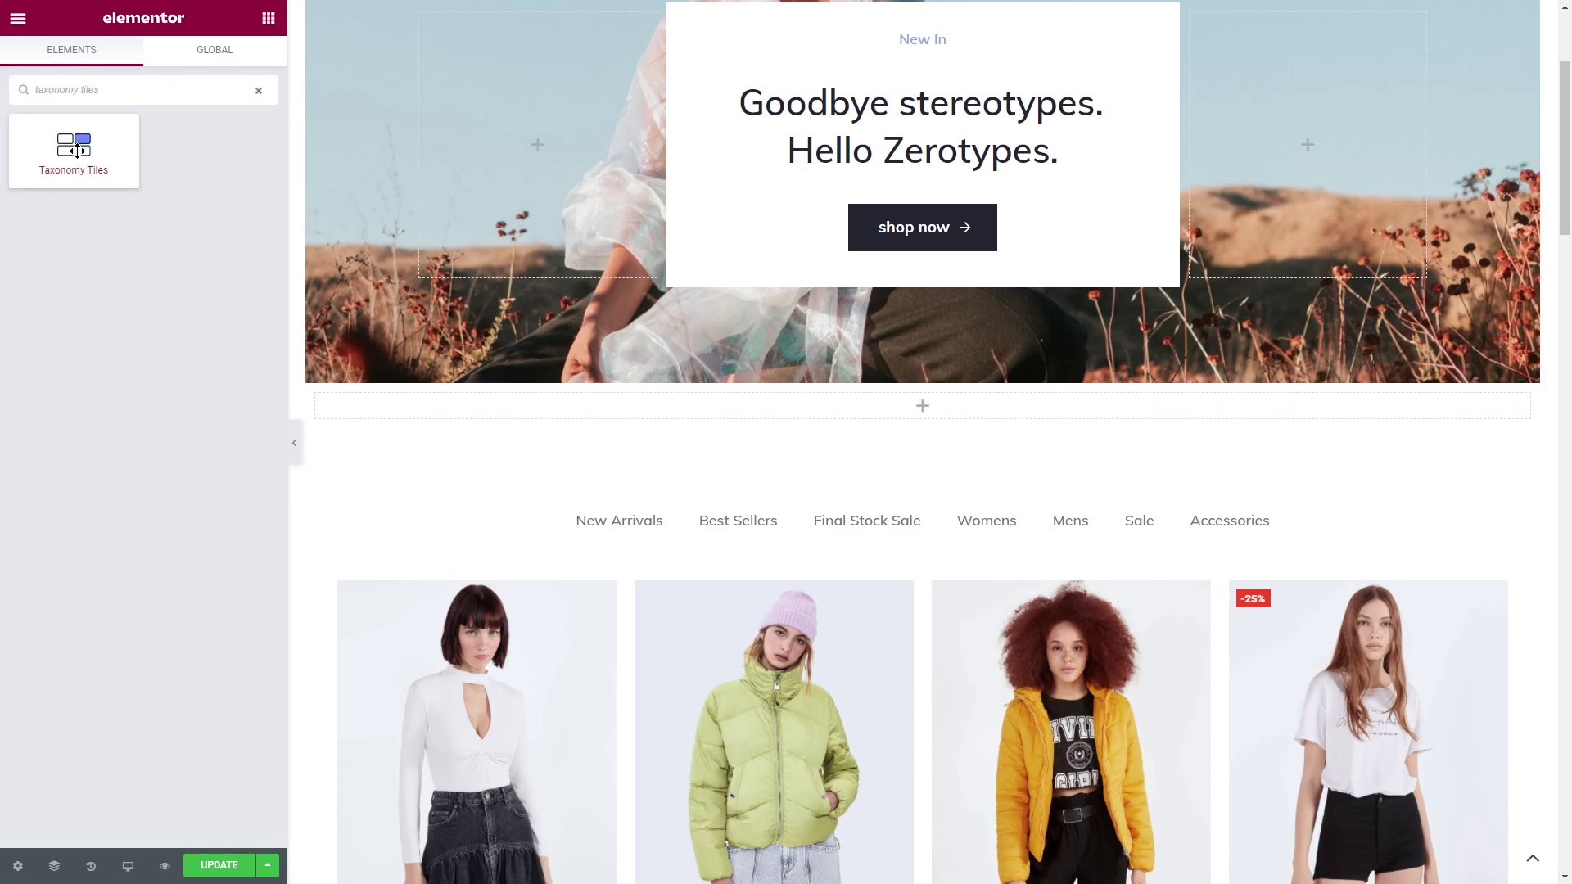
left_click_drag(79, 161, 910, 406)
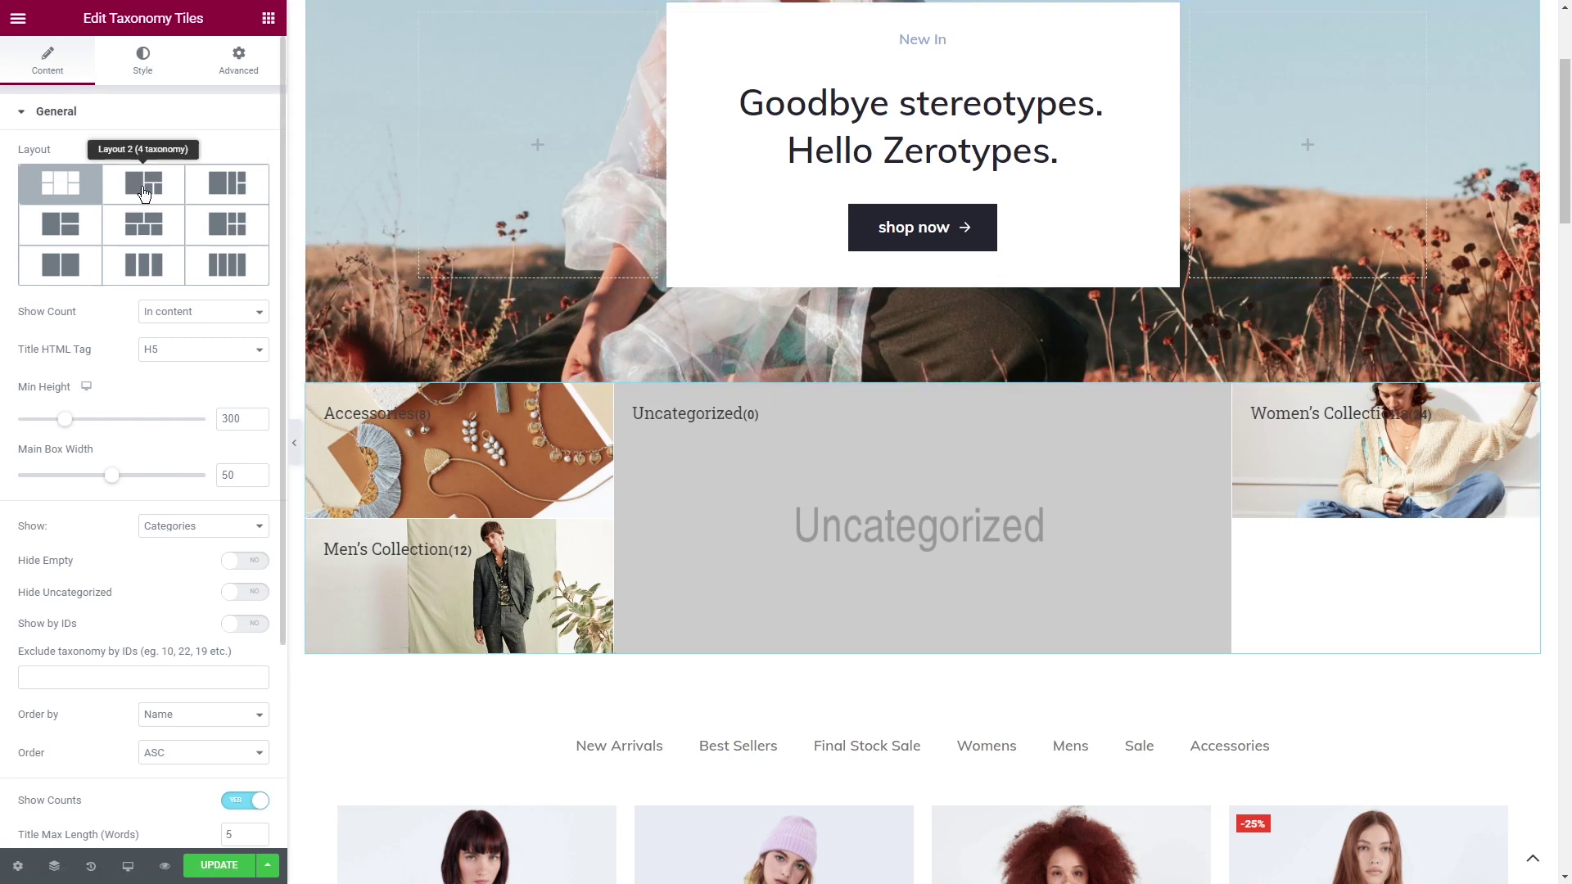
Use Layout 4 with inline counts, min height 519 and main box width 50.
left_click(69, 226)
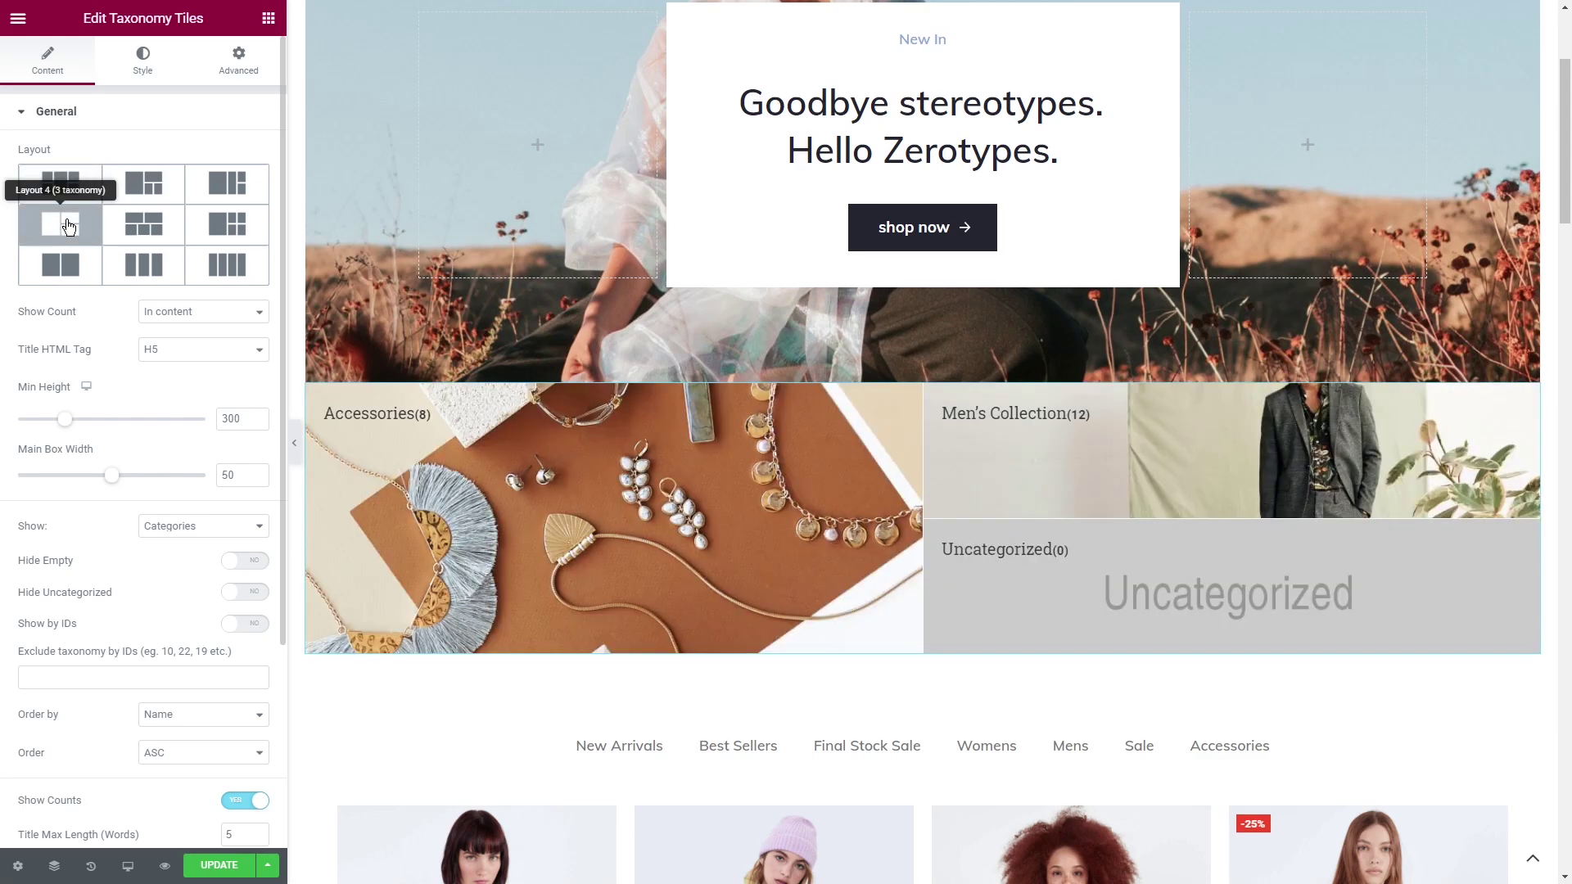
left_click(206, 311)
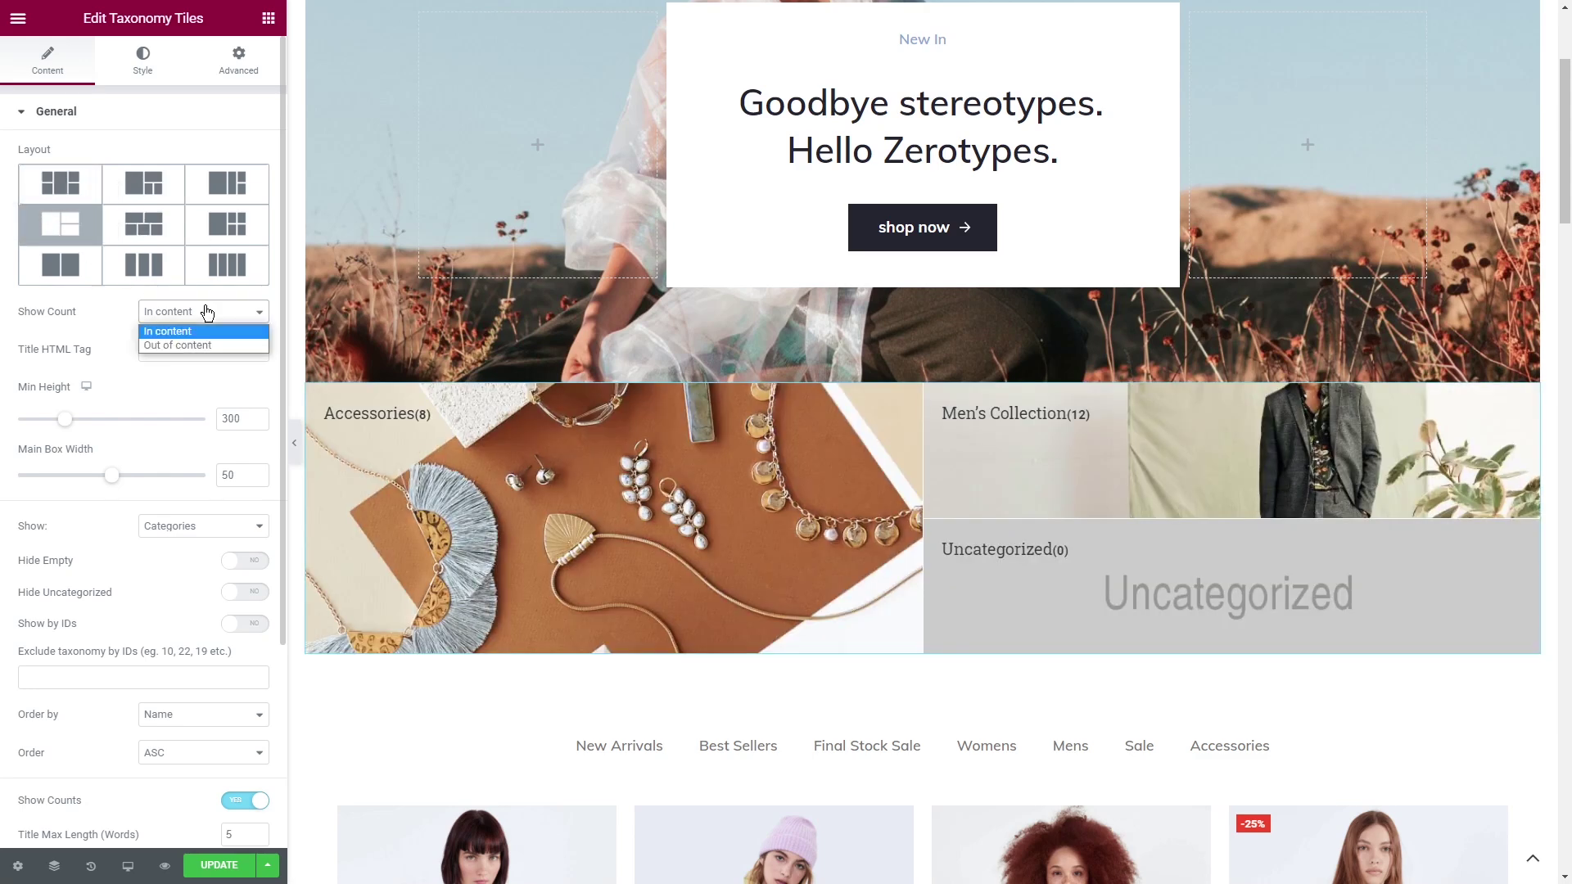
left_click(205, 344)
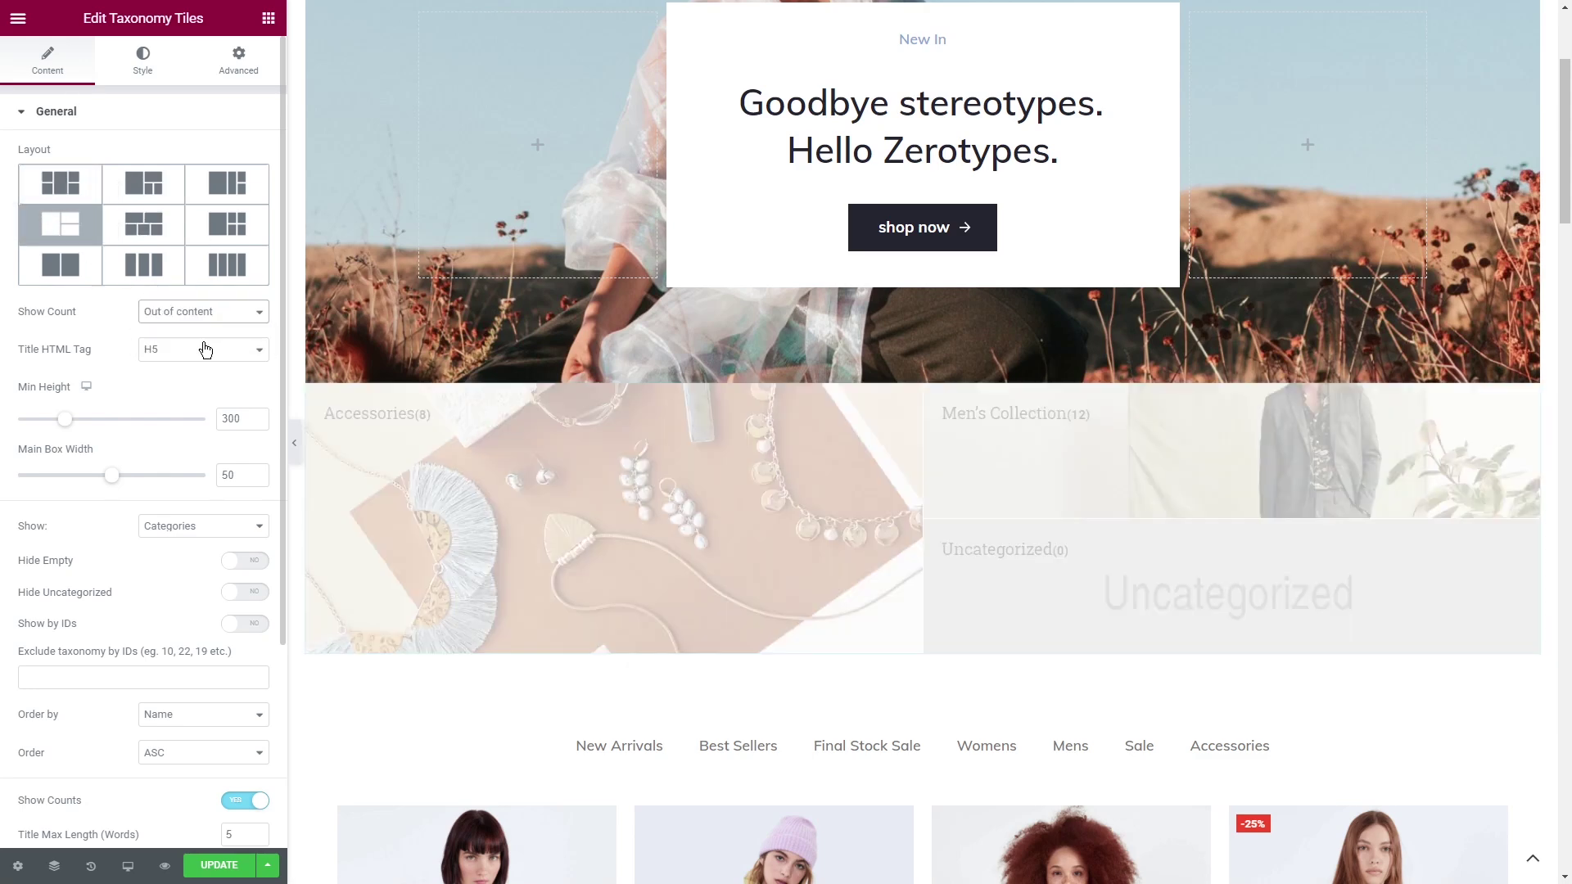
left_click(203, 312)
left_click(199, 332)
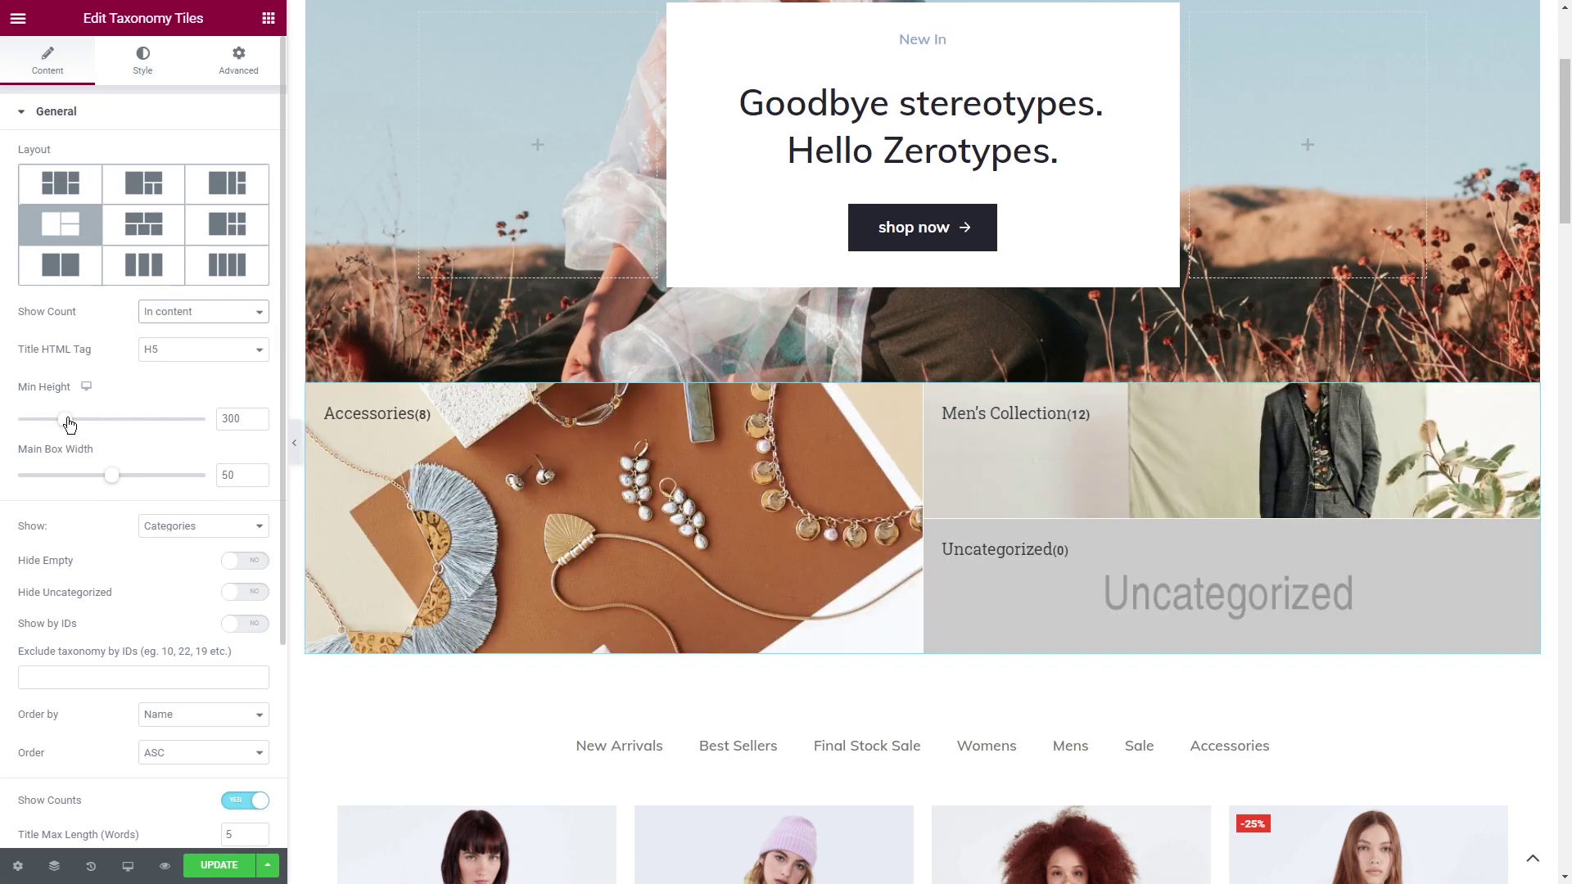
left_click_drag(64, 419, 99, 422)
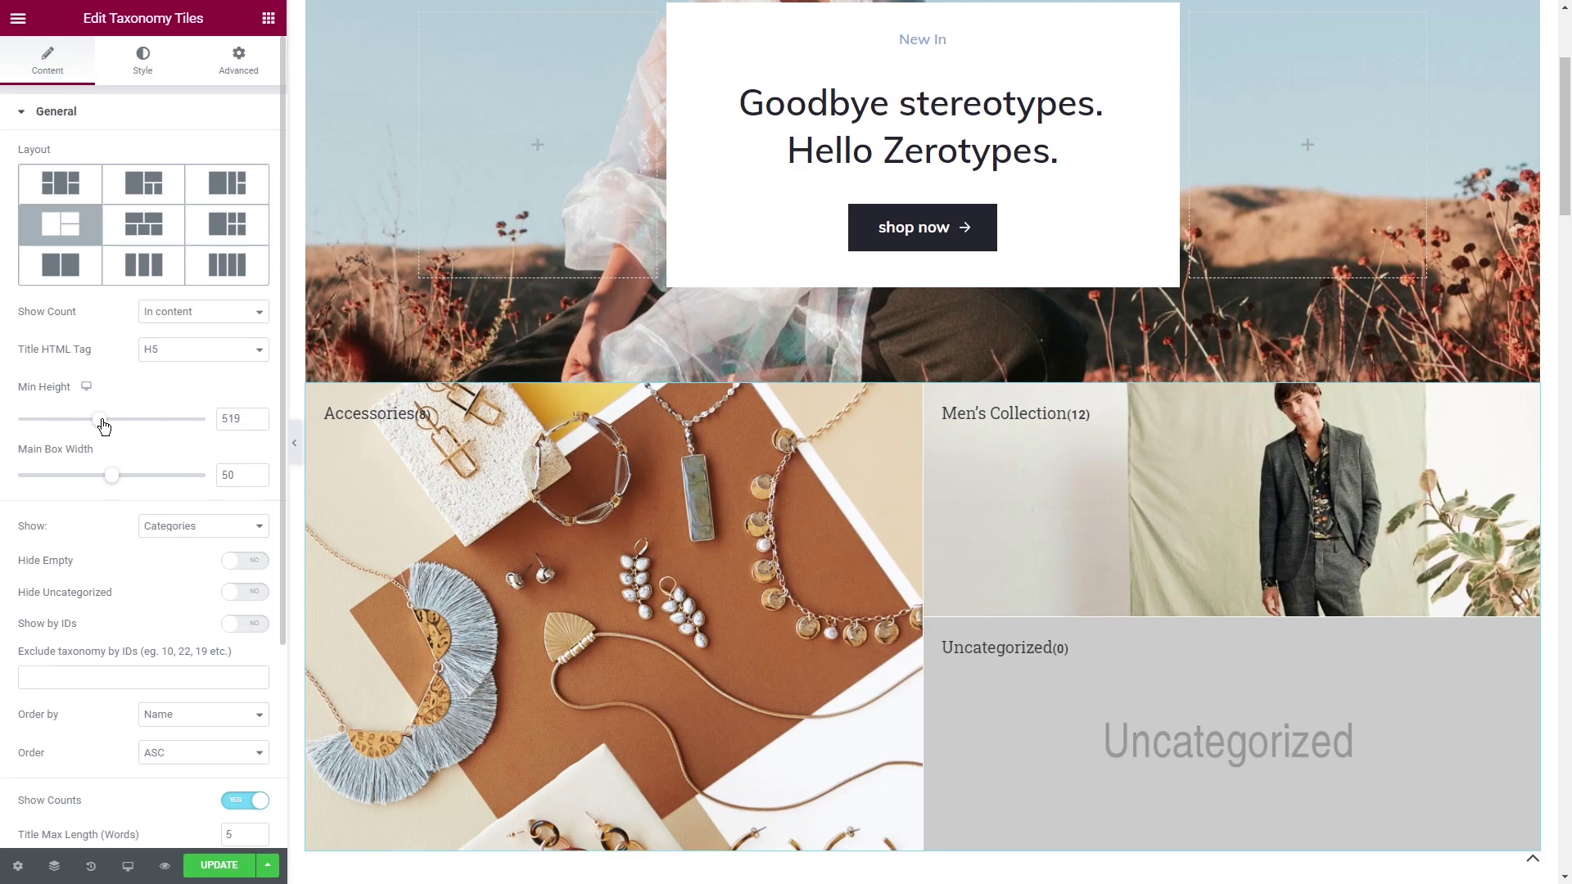
mouse_move(113, 476)
left_mouse_down()
mouse_move(128, 480)
mouse_move(112, 479)
left_mouse_up()
Keep the tiles on categories, hiding empty and Uncategorized categories.
scroll(112, 479, "down", 2)
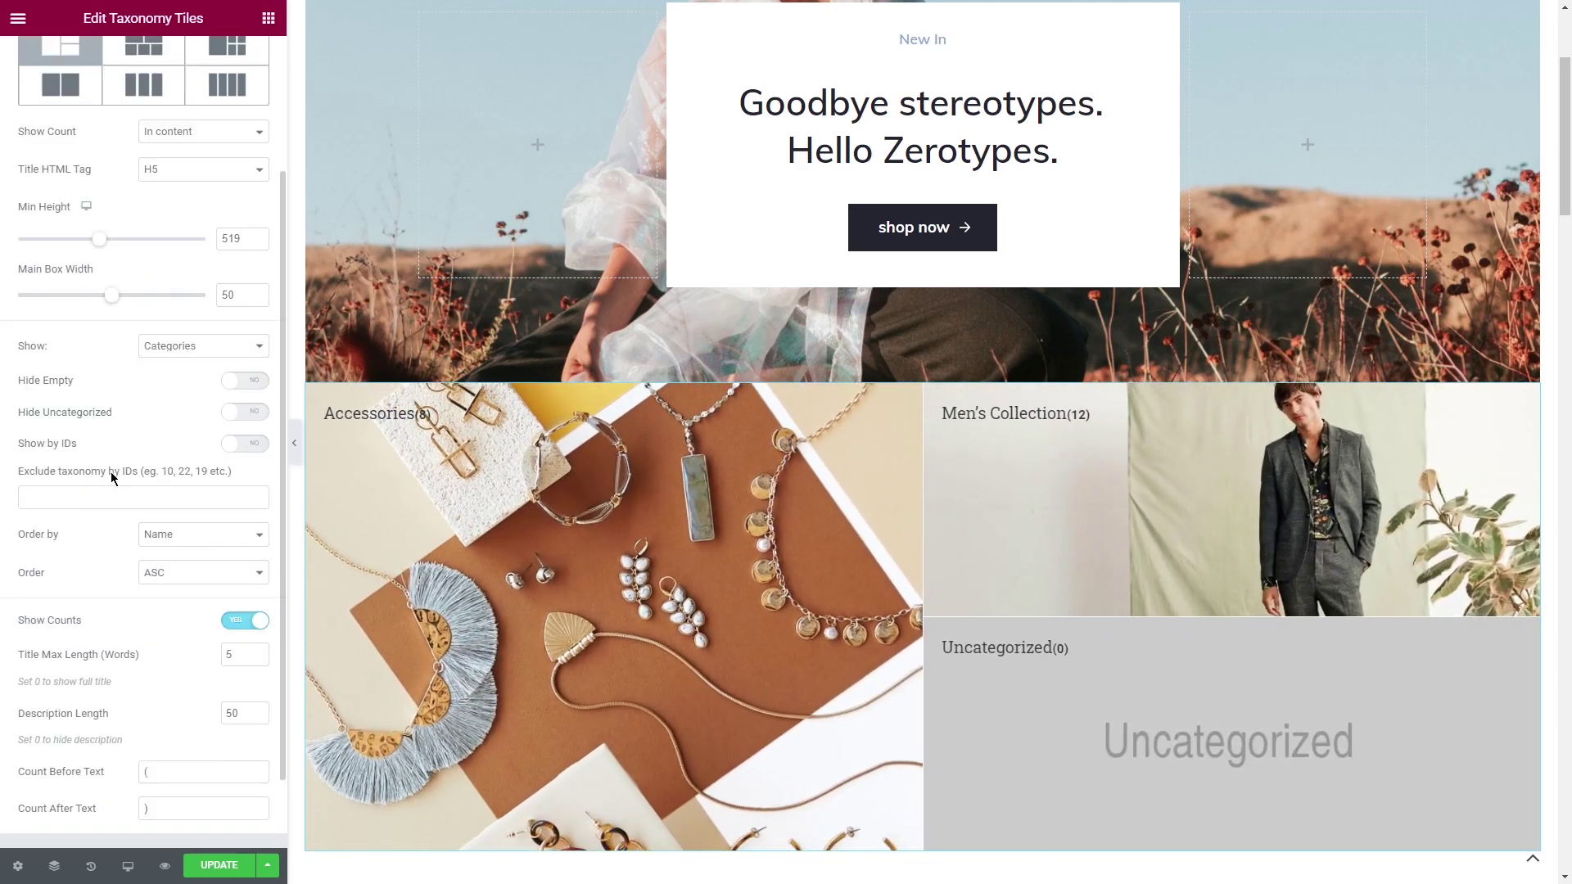
left_click(202, 346)
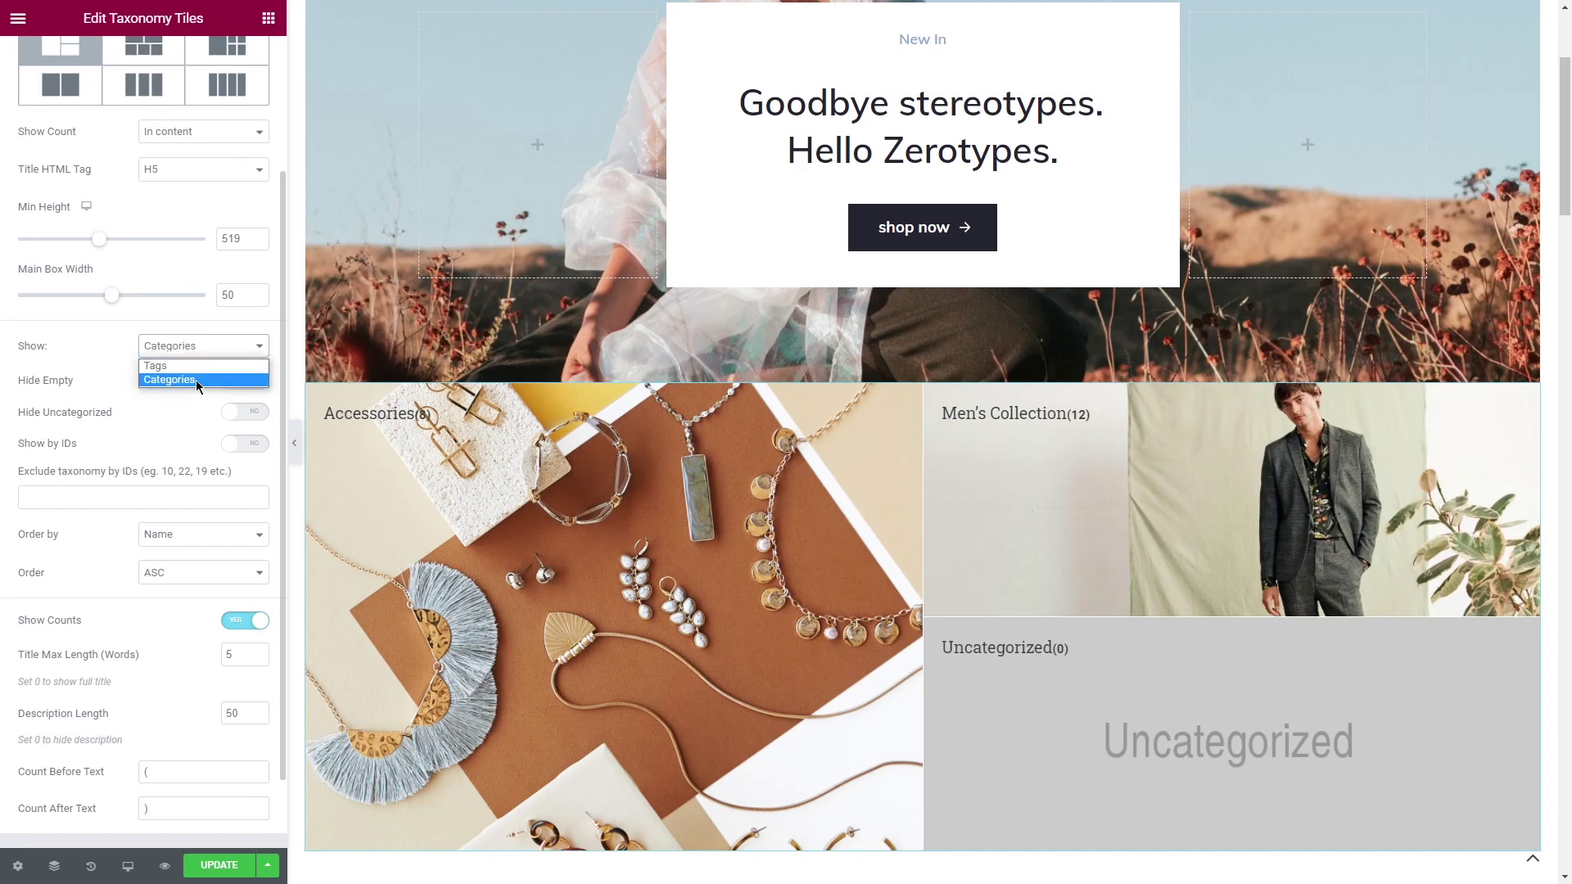
left_click(205, 346)
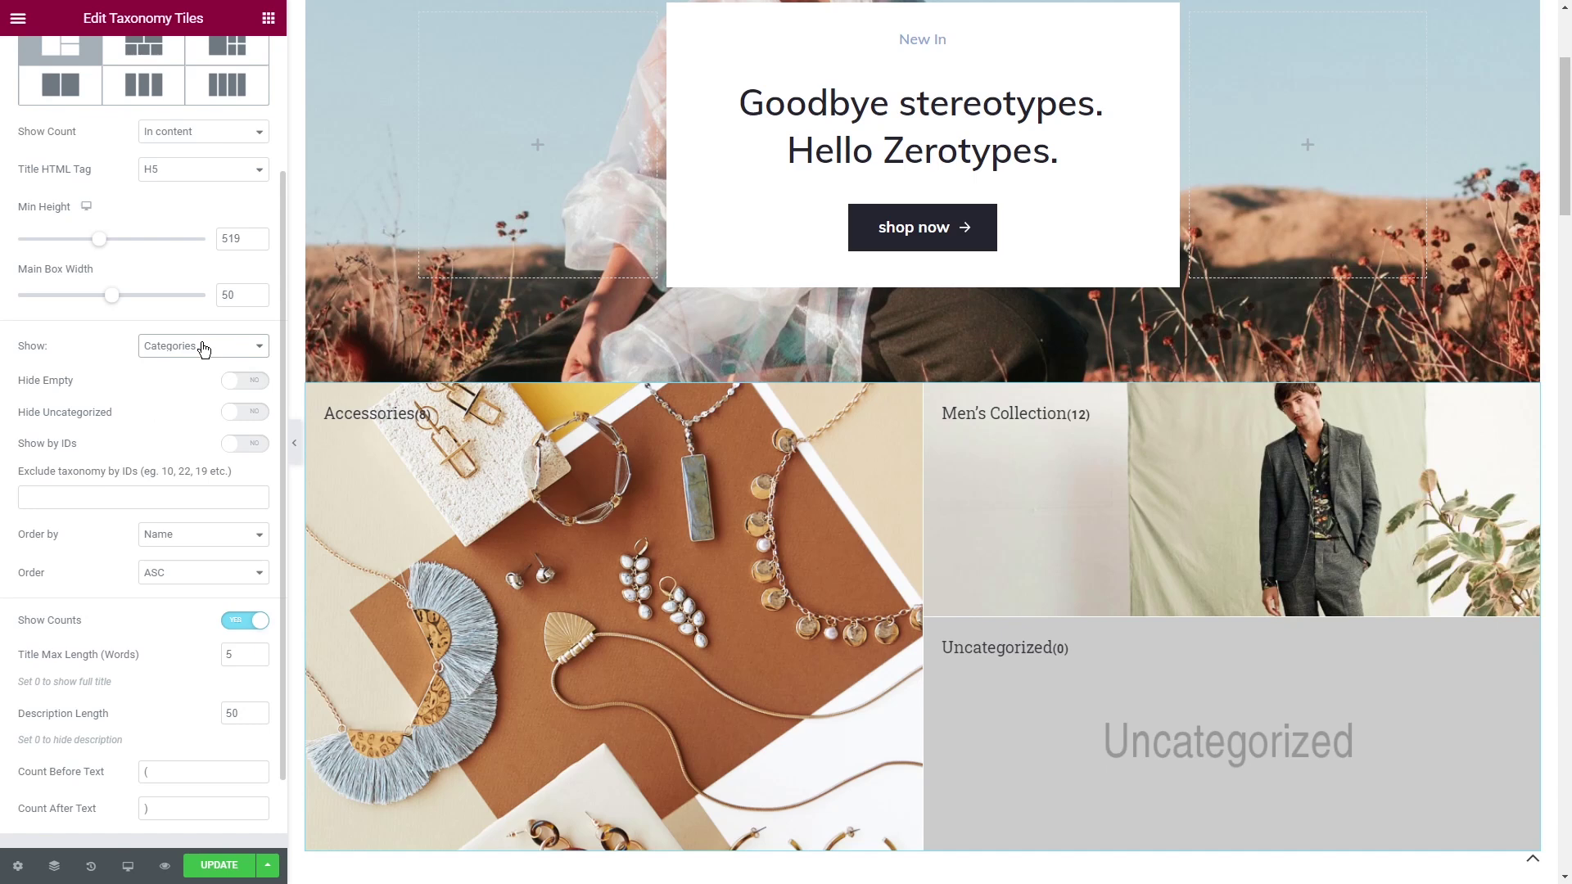
left_click(245, 381)
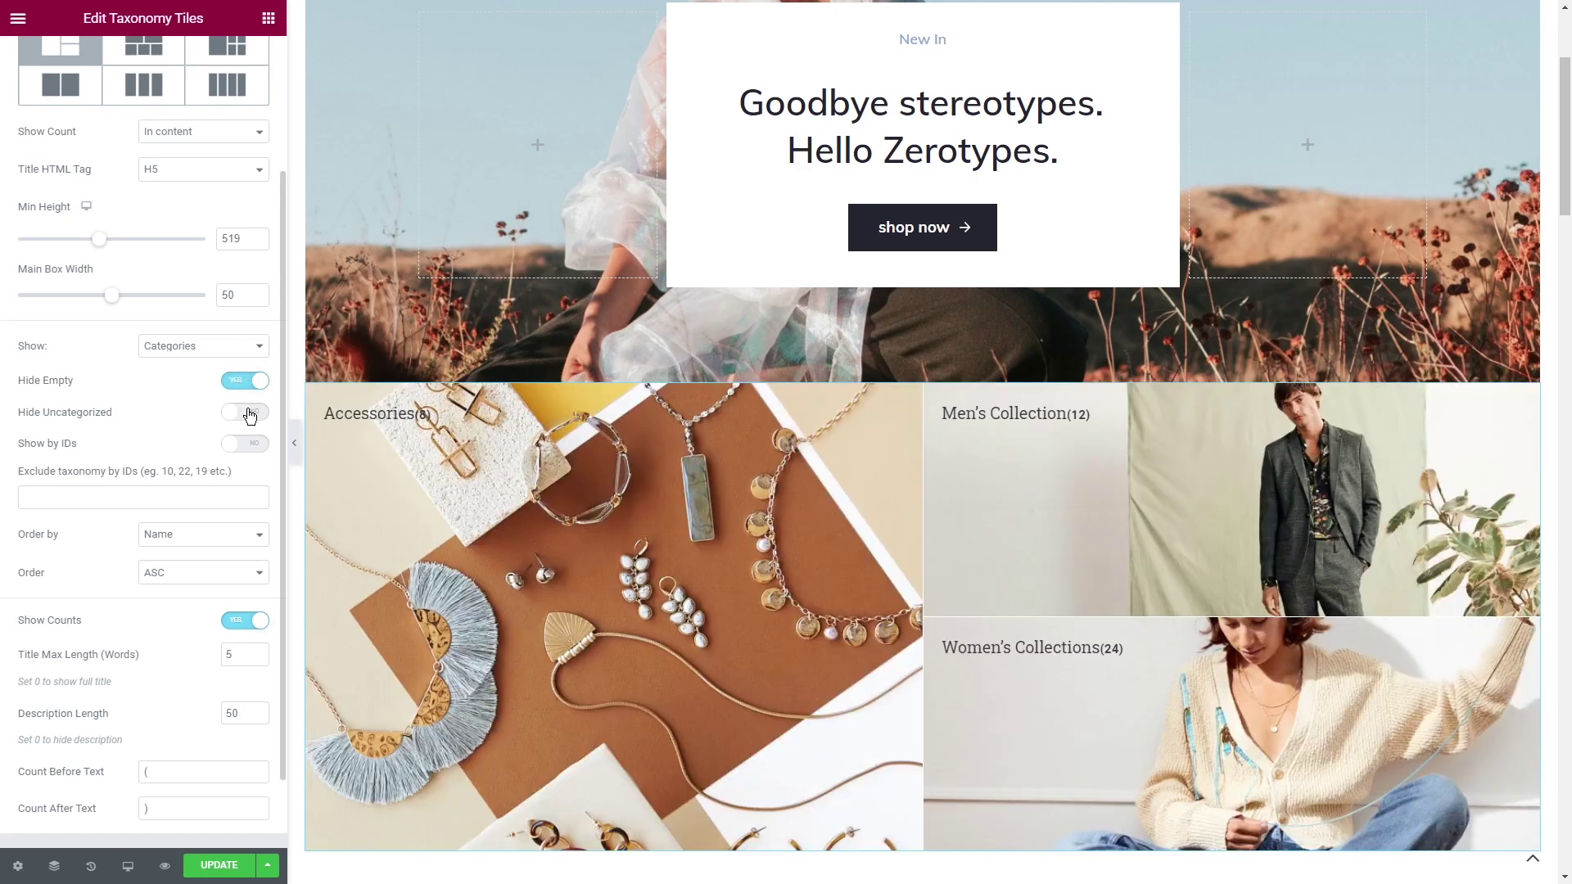
left_click(250, 414)
Order the tiles by Count, descending, and switch Show Counts off.
left_click(210, 537)
left_click(210, 533)
left_click(203, 573)
left_click(204, 582)
left_click(204, 537)
left_click(194, 583)
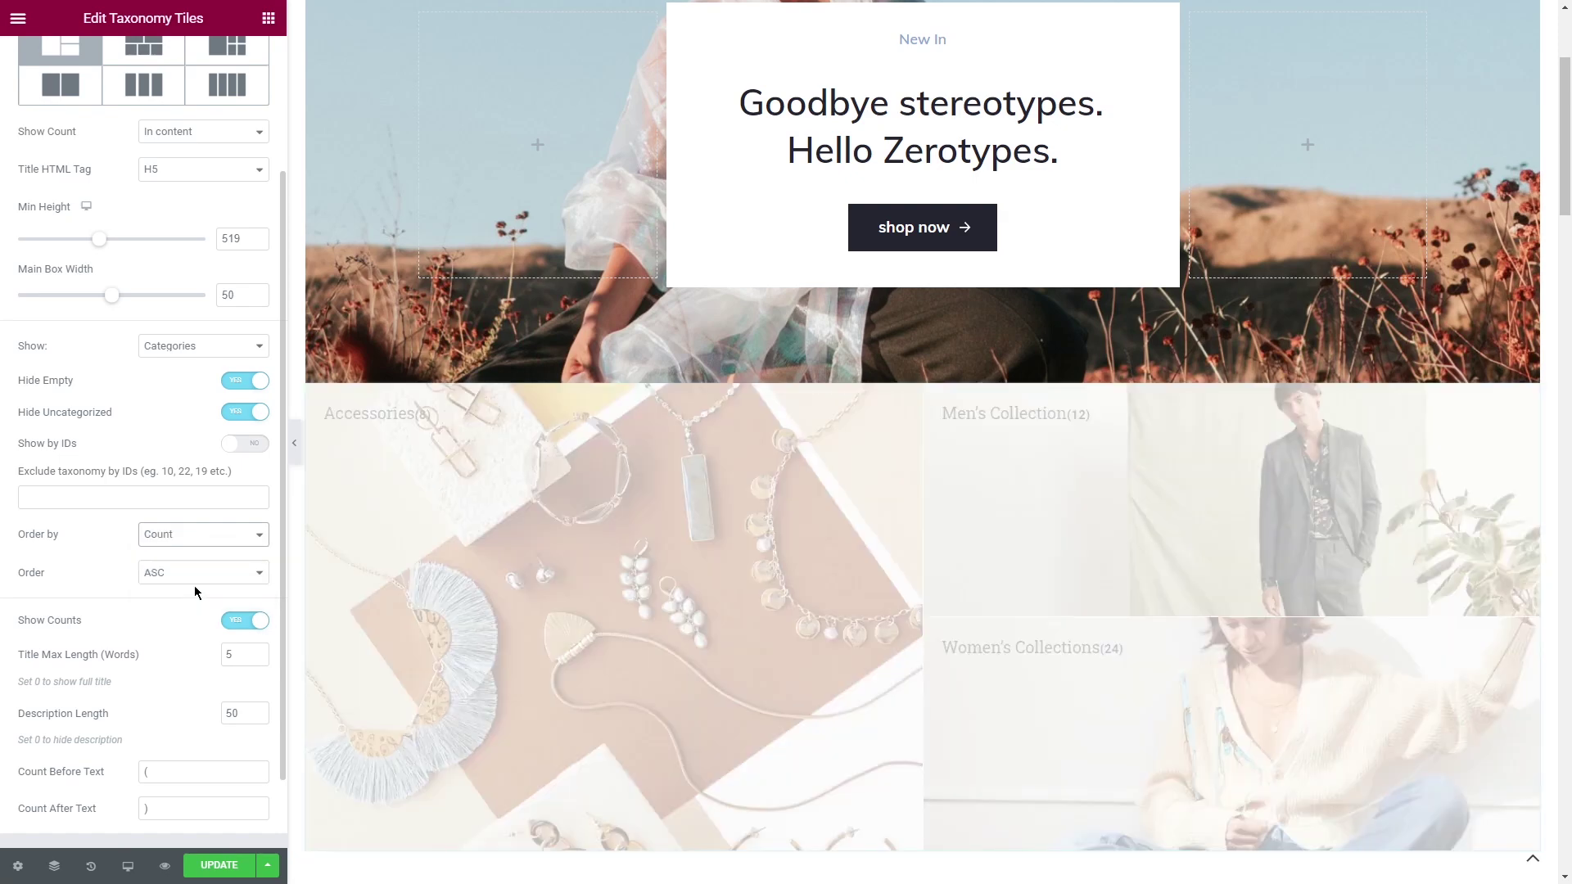
left_click(193, 585)
left_click(189, 602)
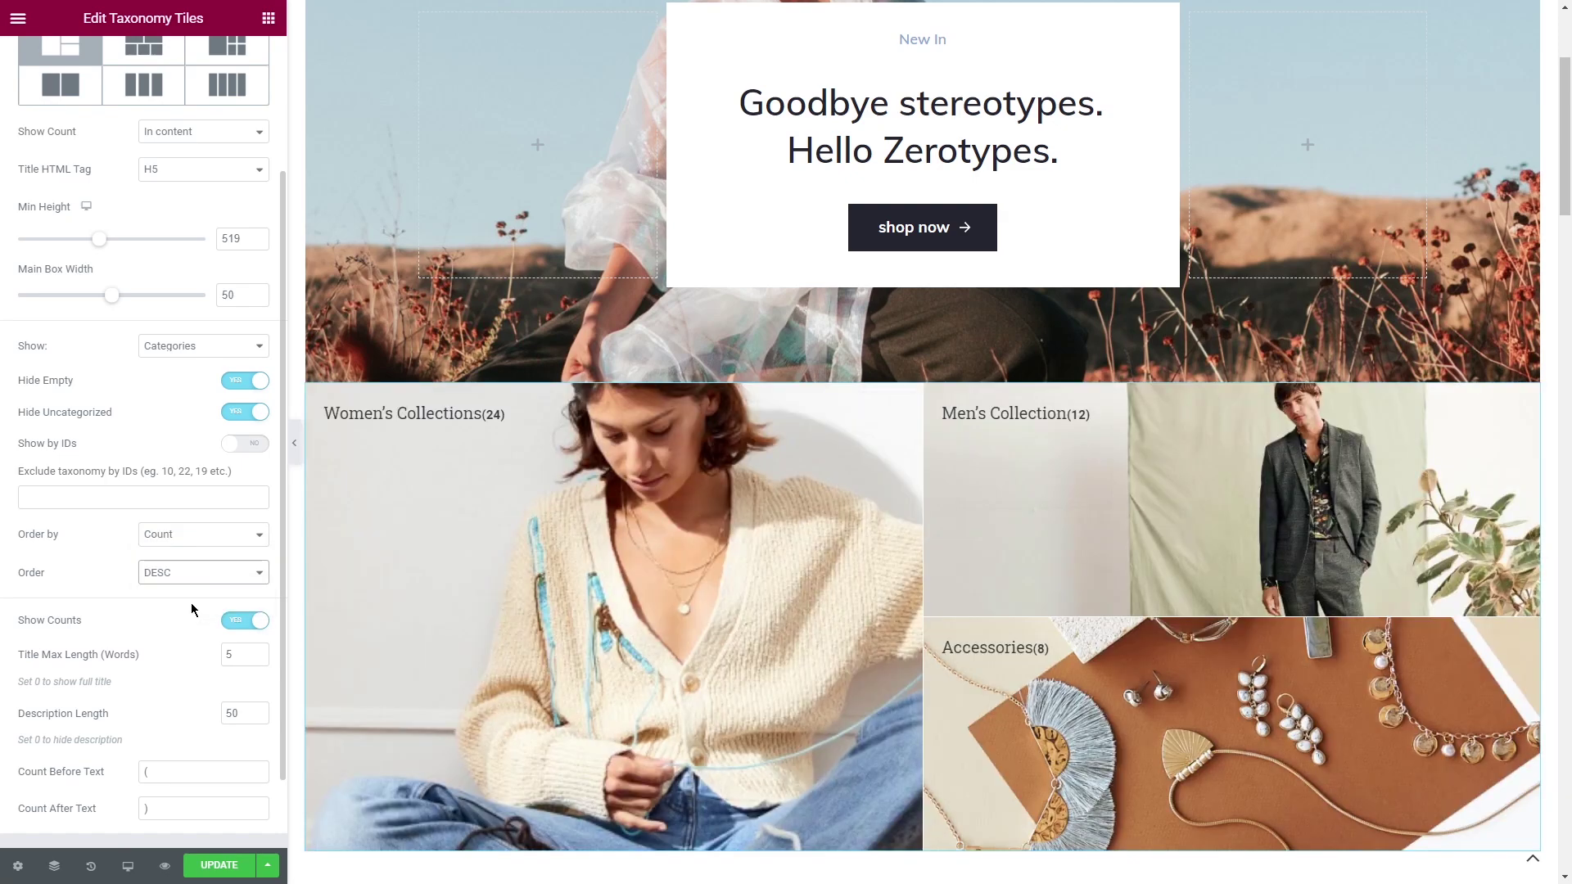
left_click(243, 622)
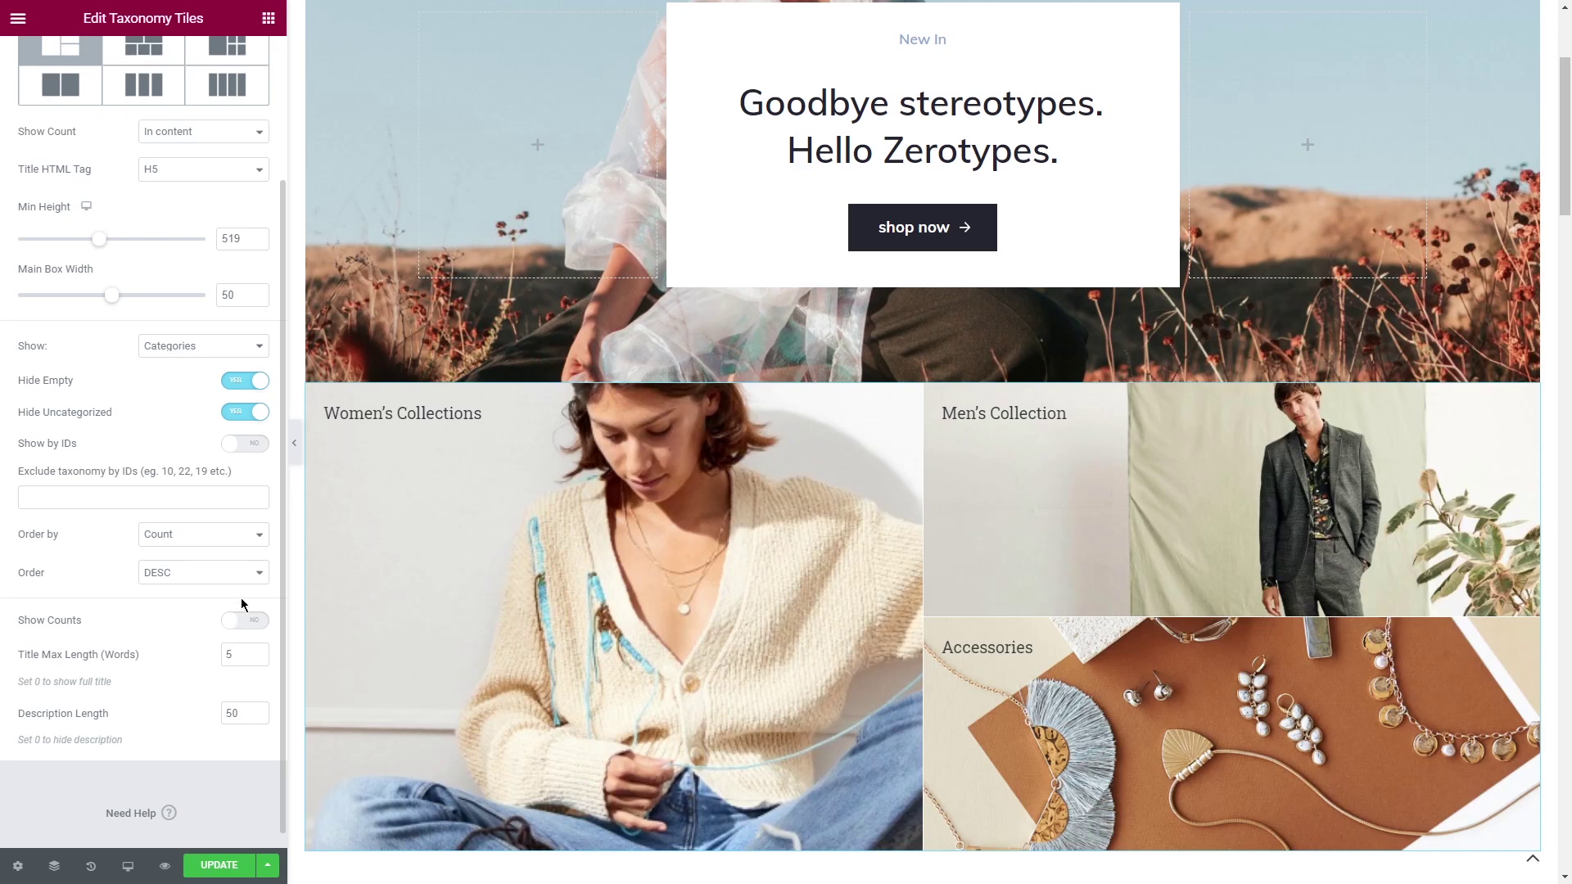
scroll(204, 375, "up", 3)
Set the tiles' Gap Between Boxes to about 7, glancing over Box Hover and Content styles.
left_click(149, 55)
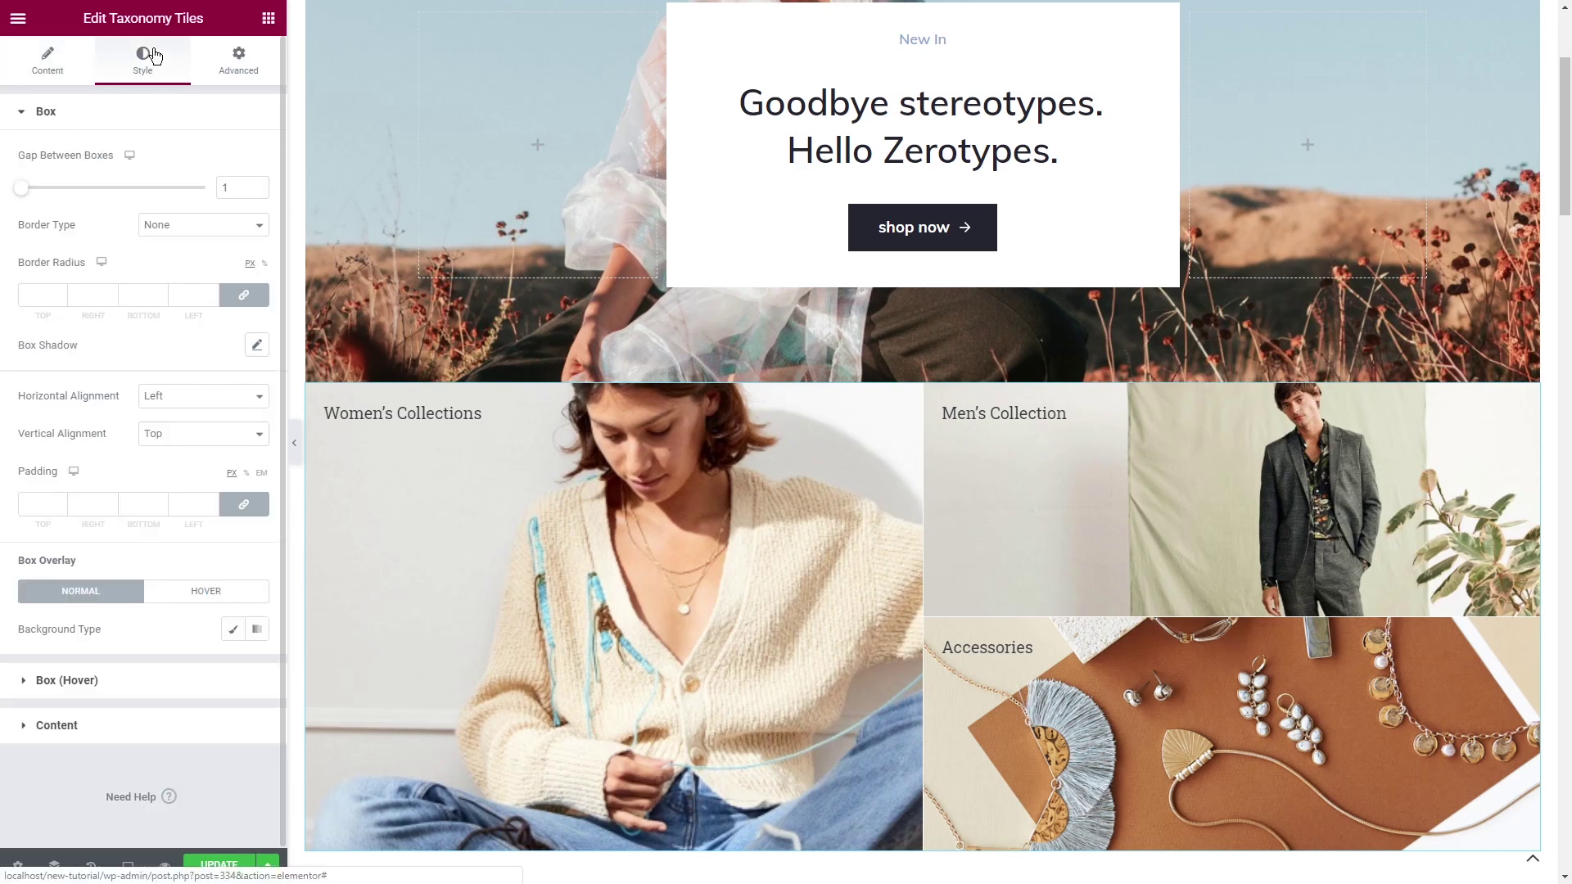
left_click_drag(23, 187, 43, 192)
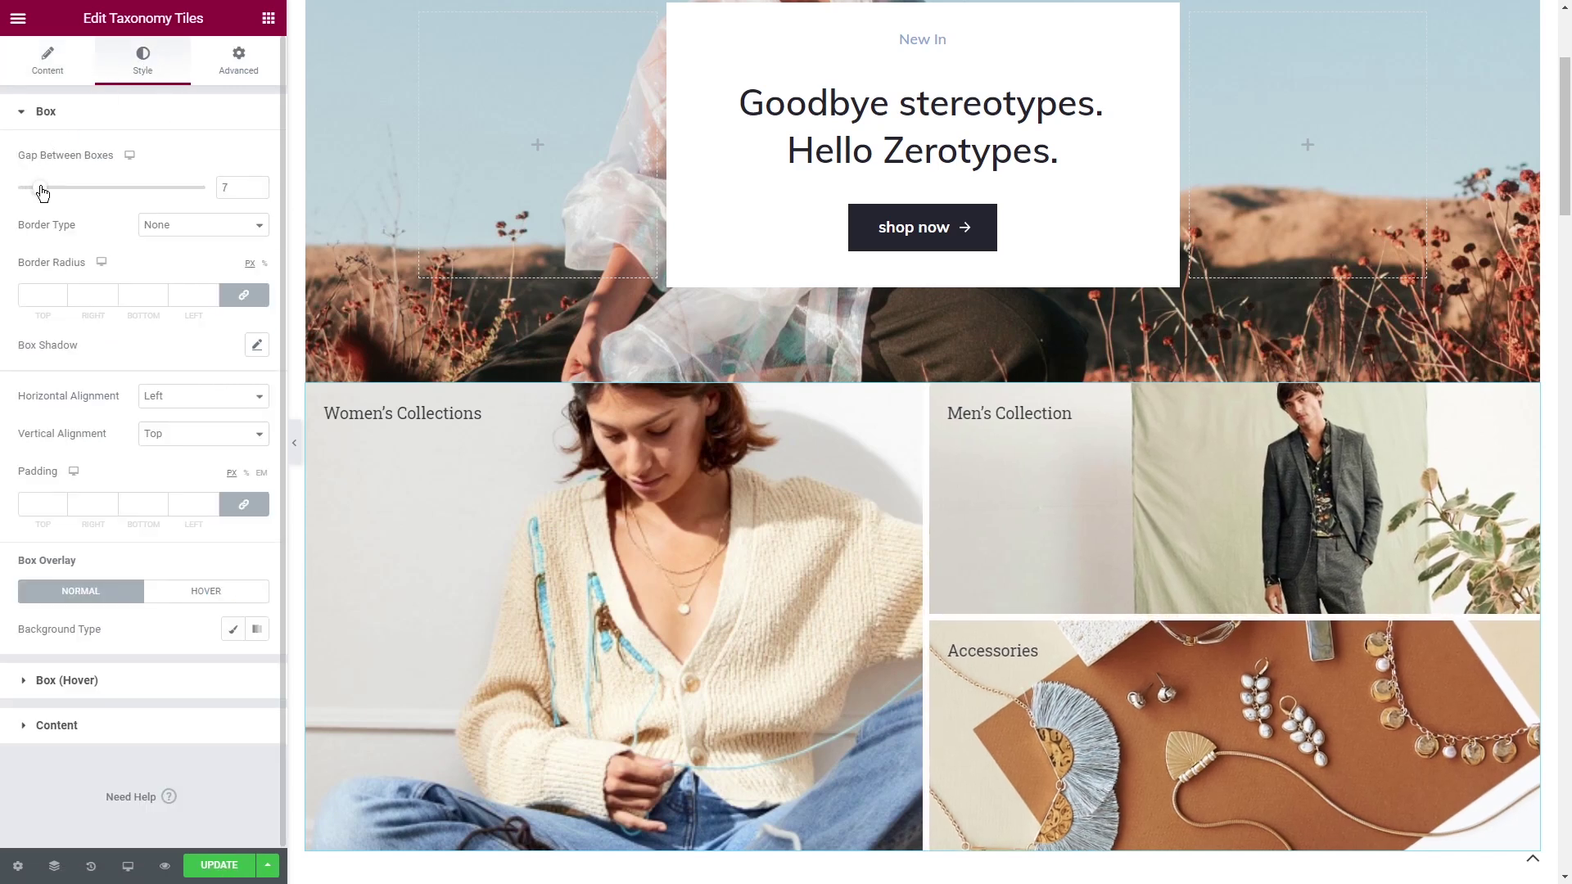
left_click(117, 121)
left_click(122, 158)
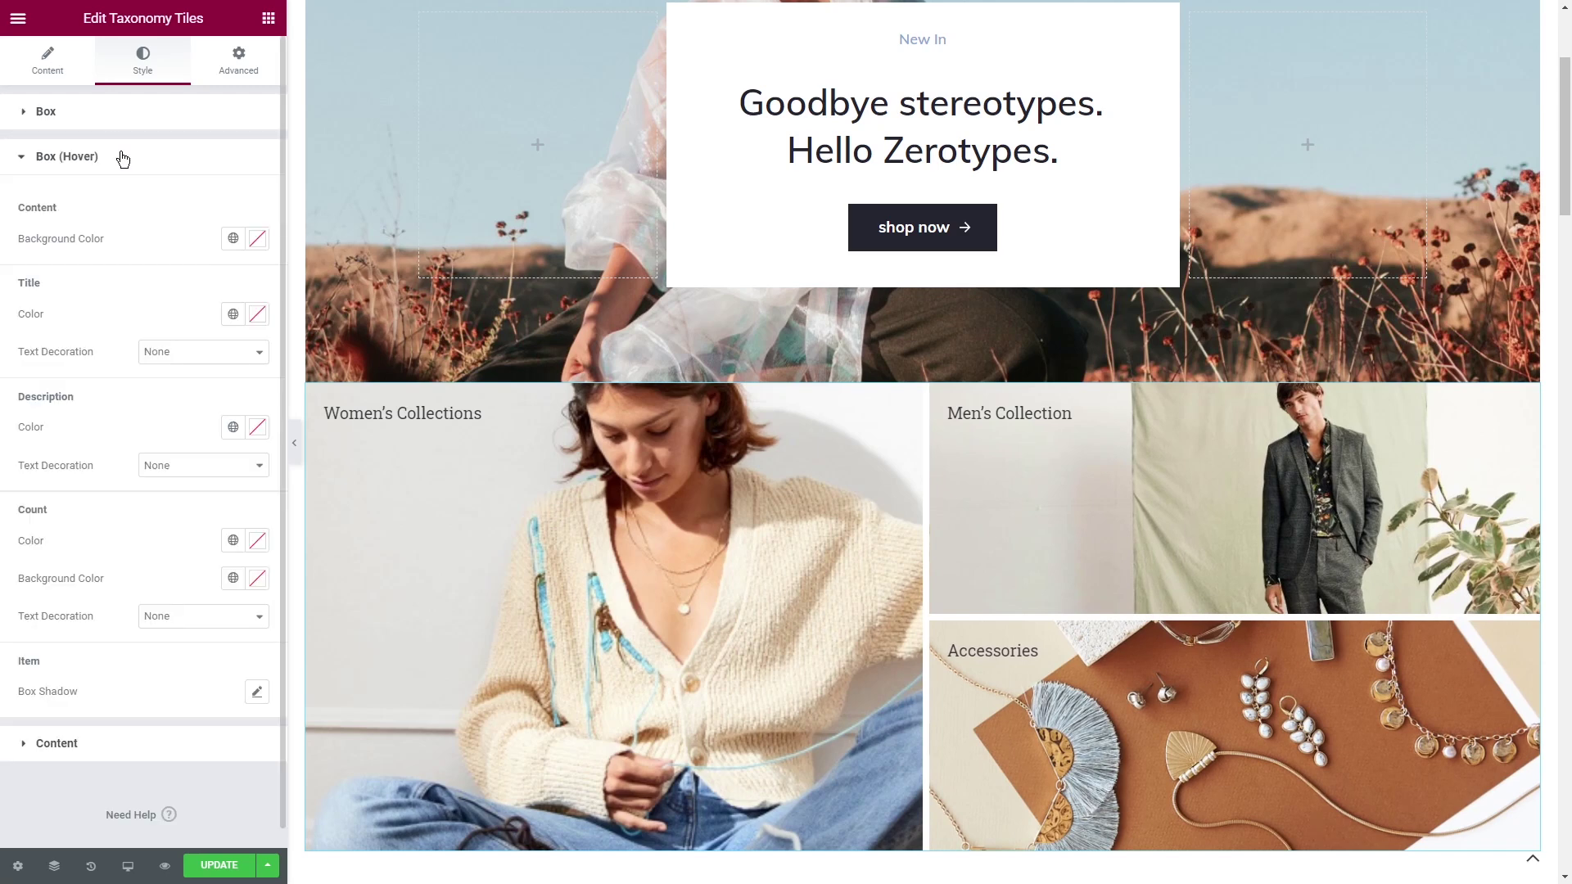
left_click(122, 158)
left_click(133, 202)
left_click(134, 202)
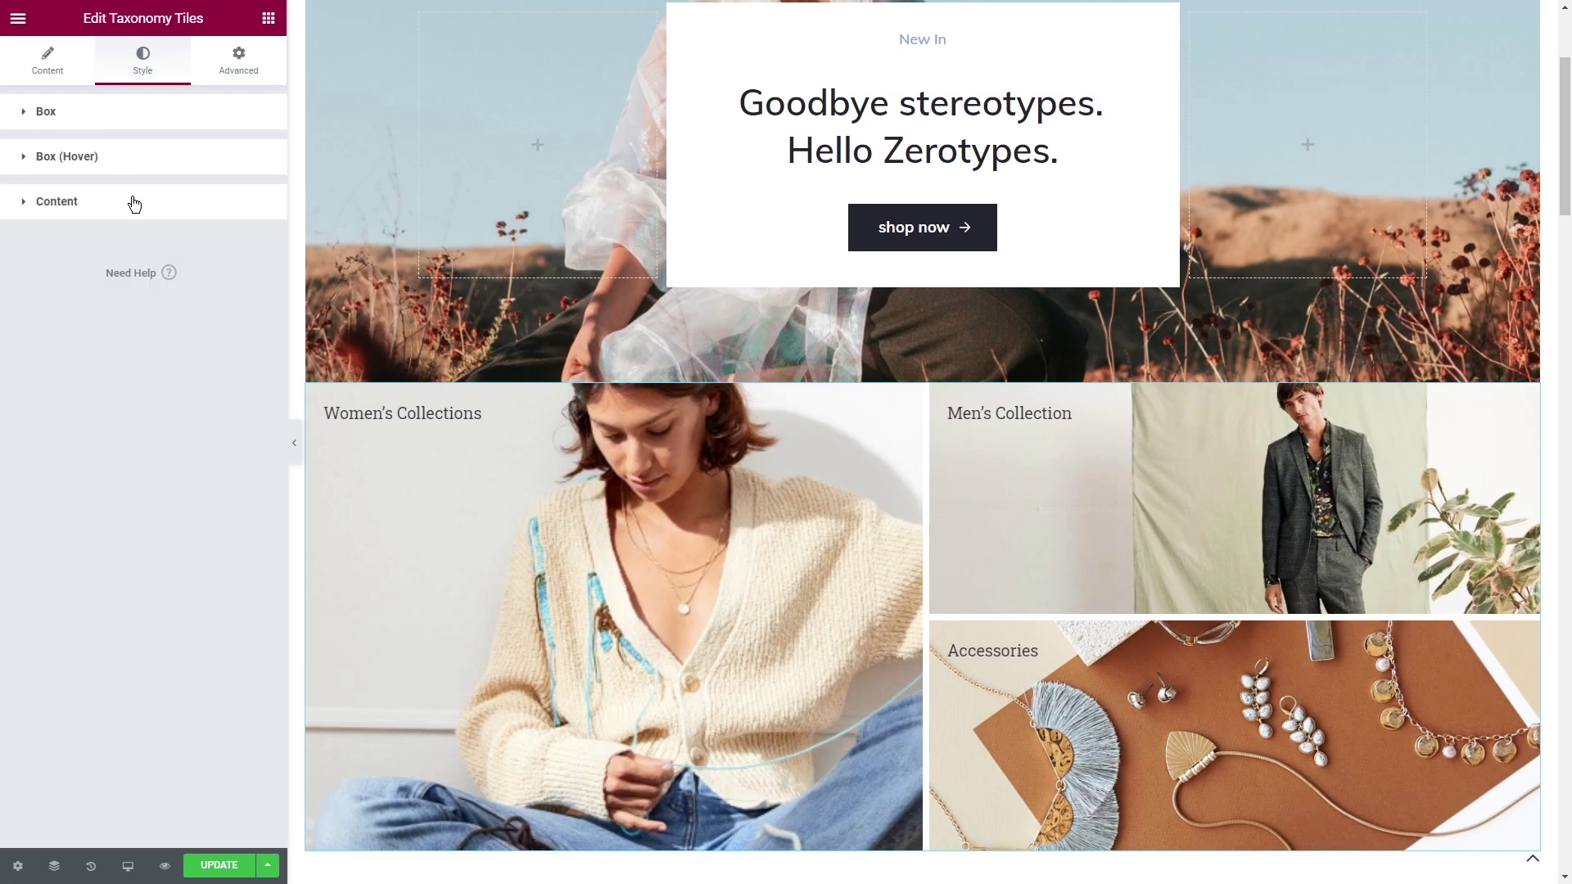
Delete the Taxonomy Tiles widget and place a Terms Grid Builder below the hero section.
right_click(456, 428)
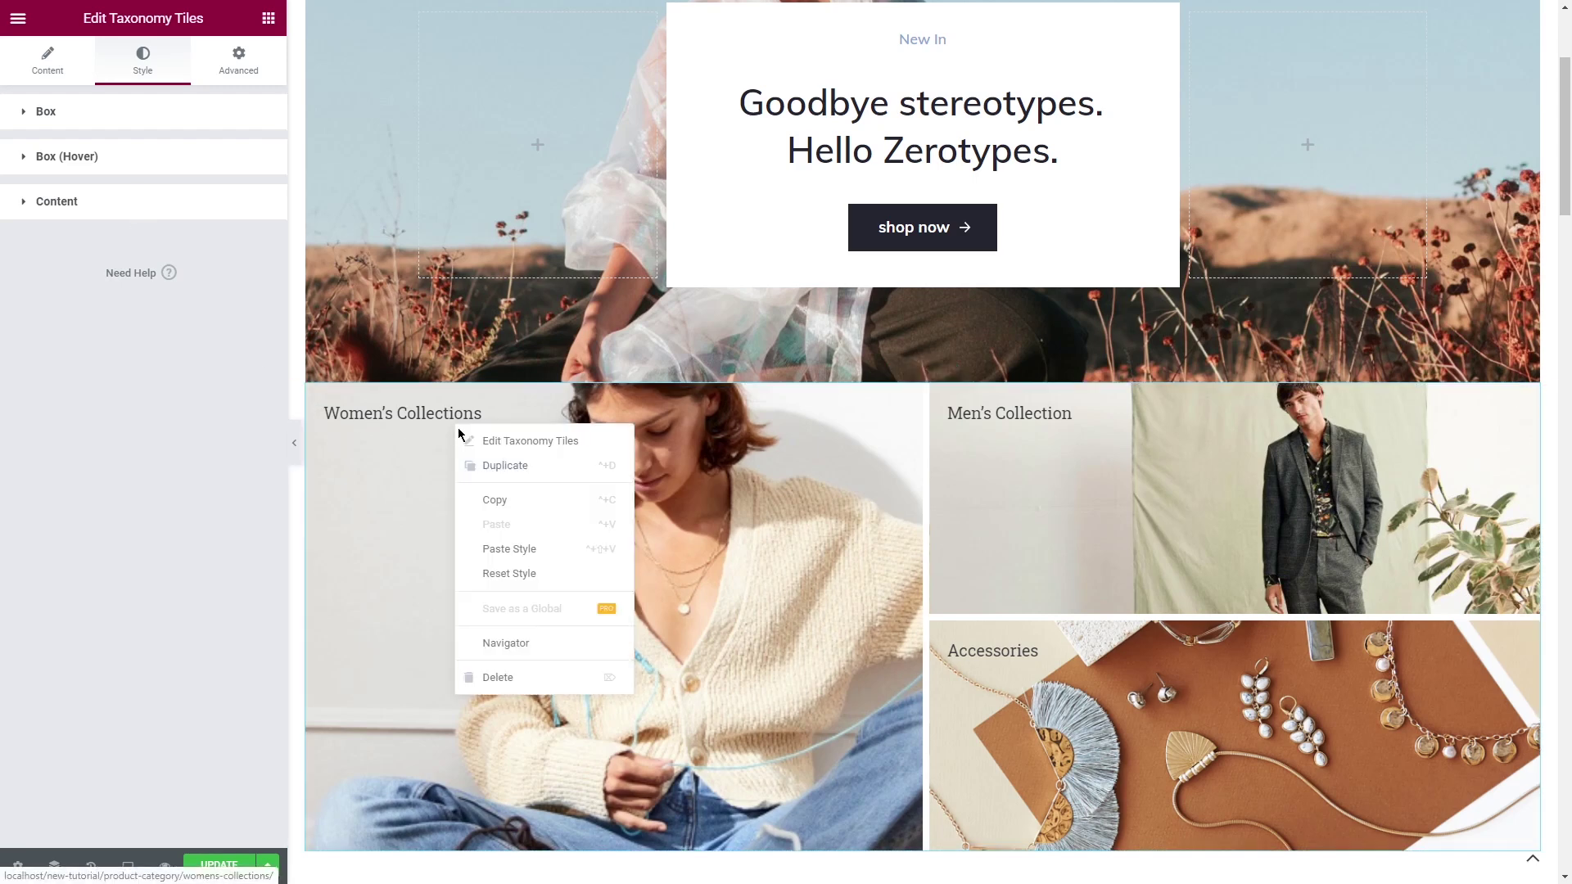
left_click(524, 677)
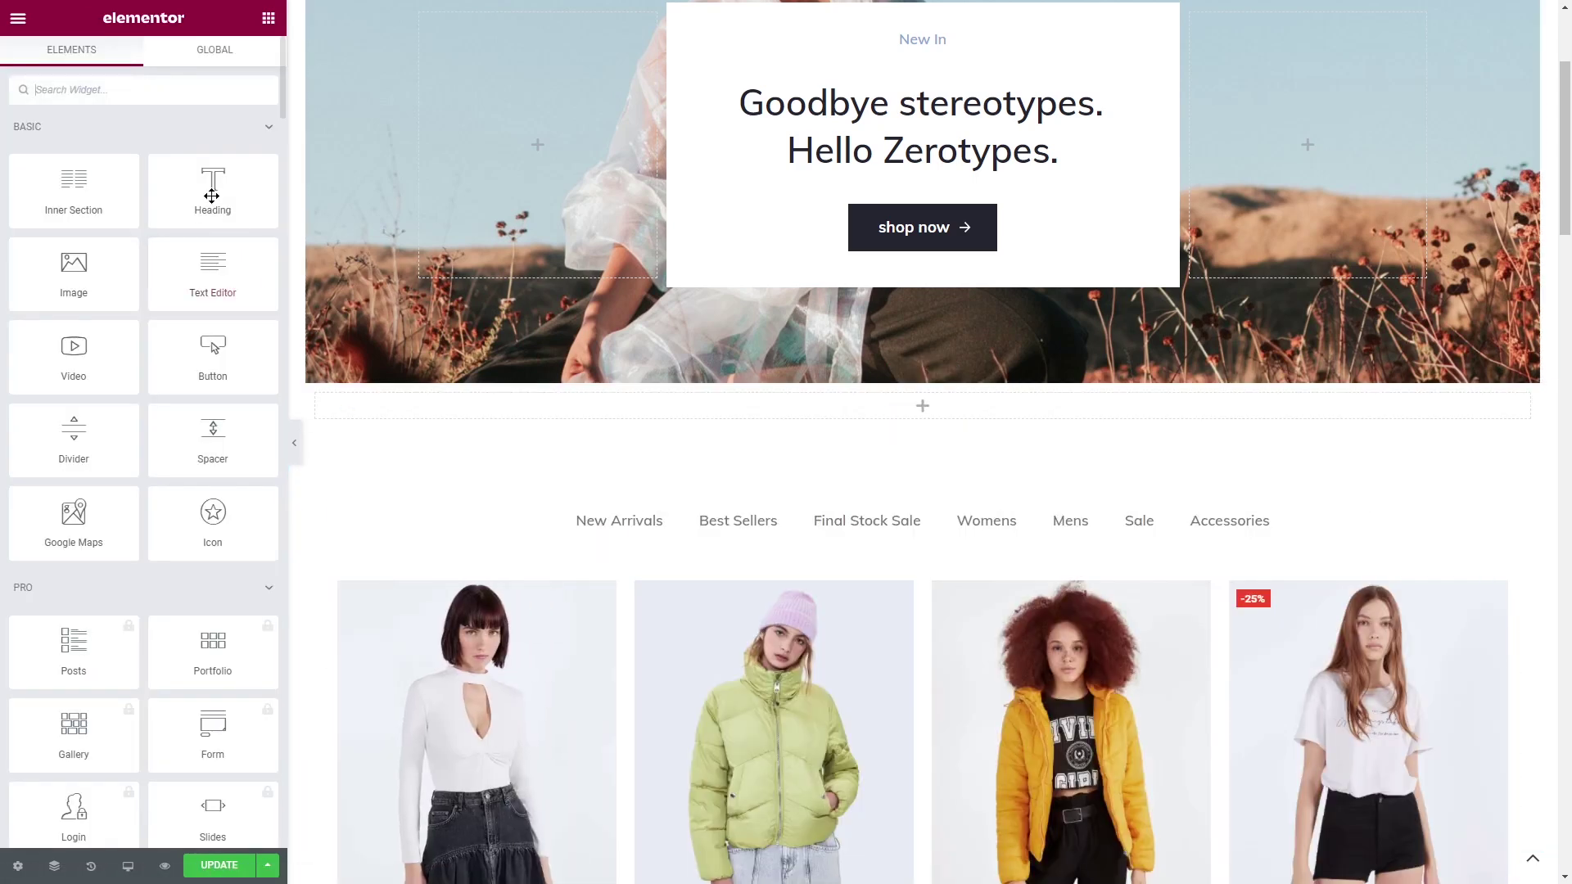
left_click(138, 91)
type("grid builder")
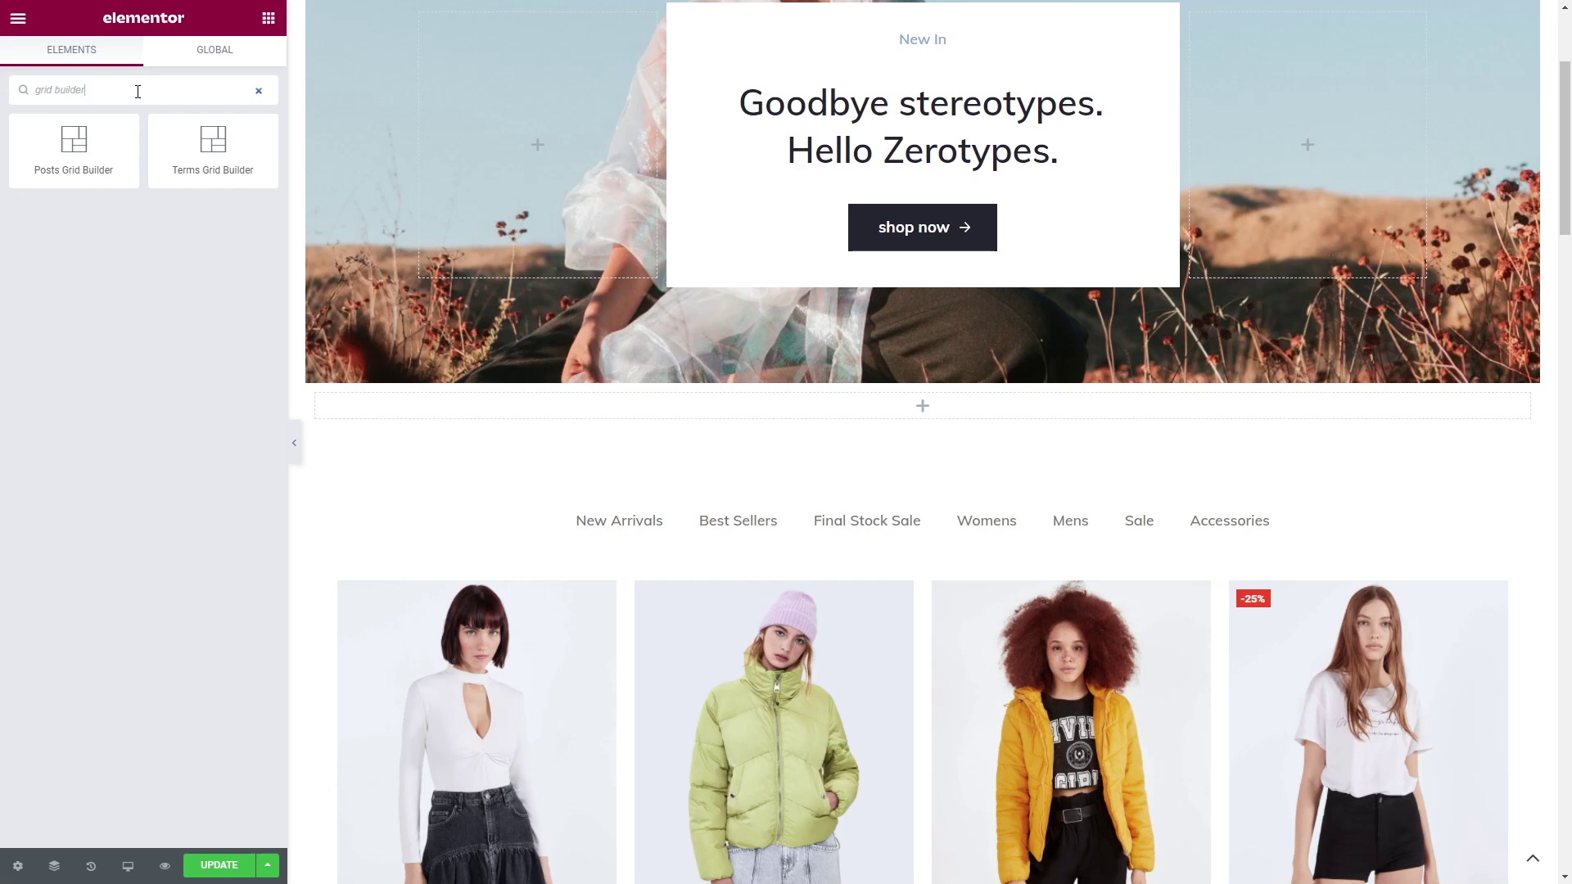
left_click_drag(219, 155, 690, 418)
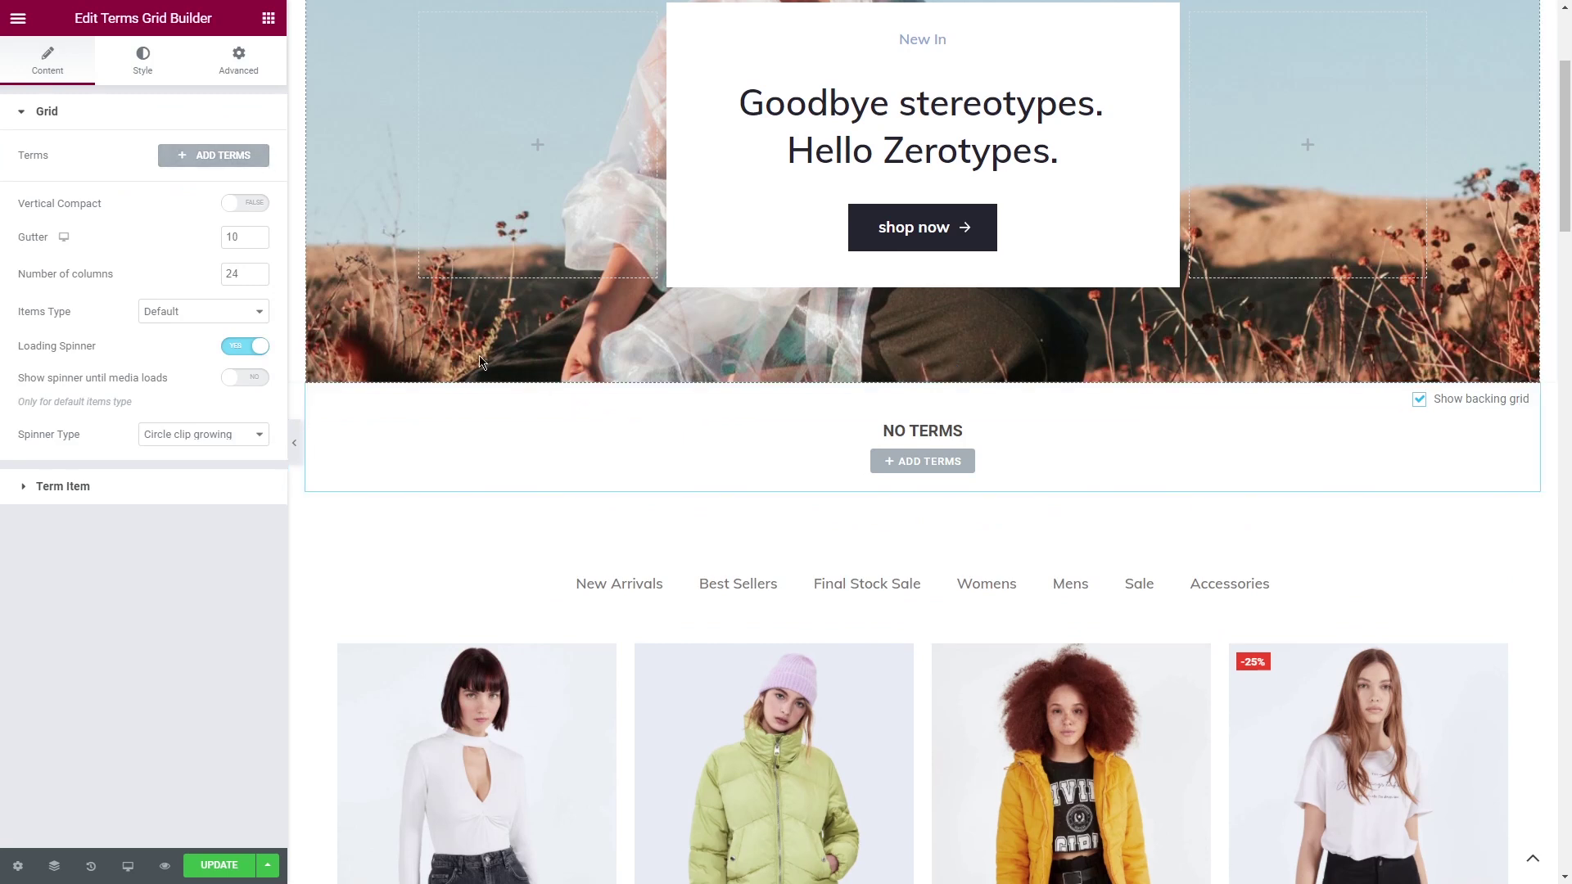
Pick Women's Collections, Men's Collection and Accessories from Product categories as the grid's terms.
left_click(208, 156)
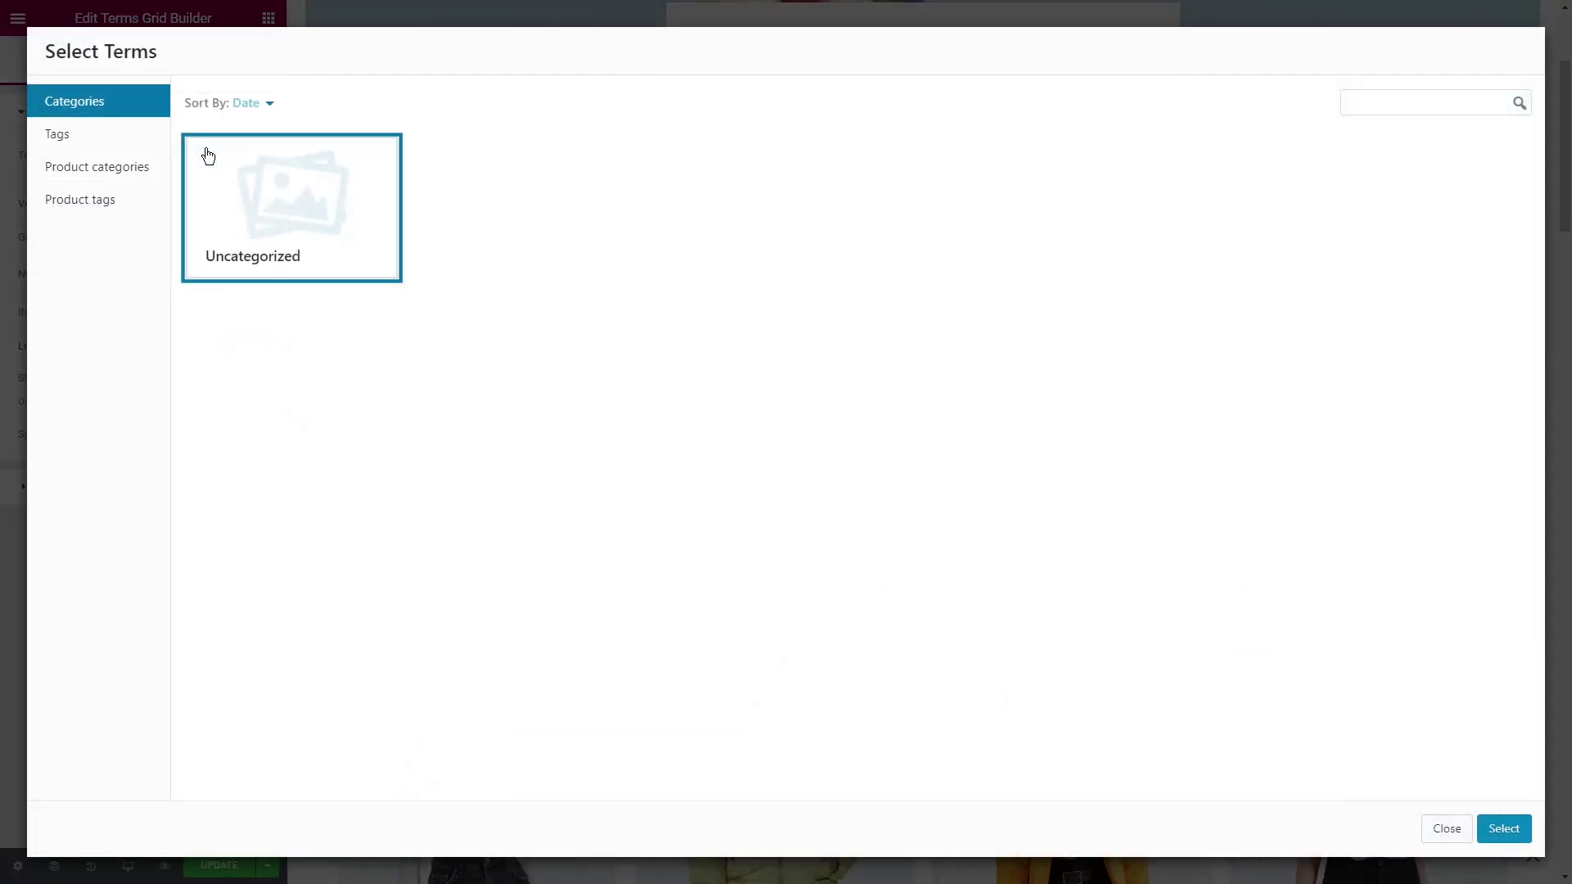
left_click(93, 135)
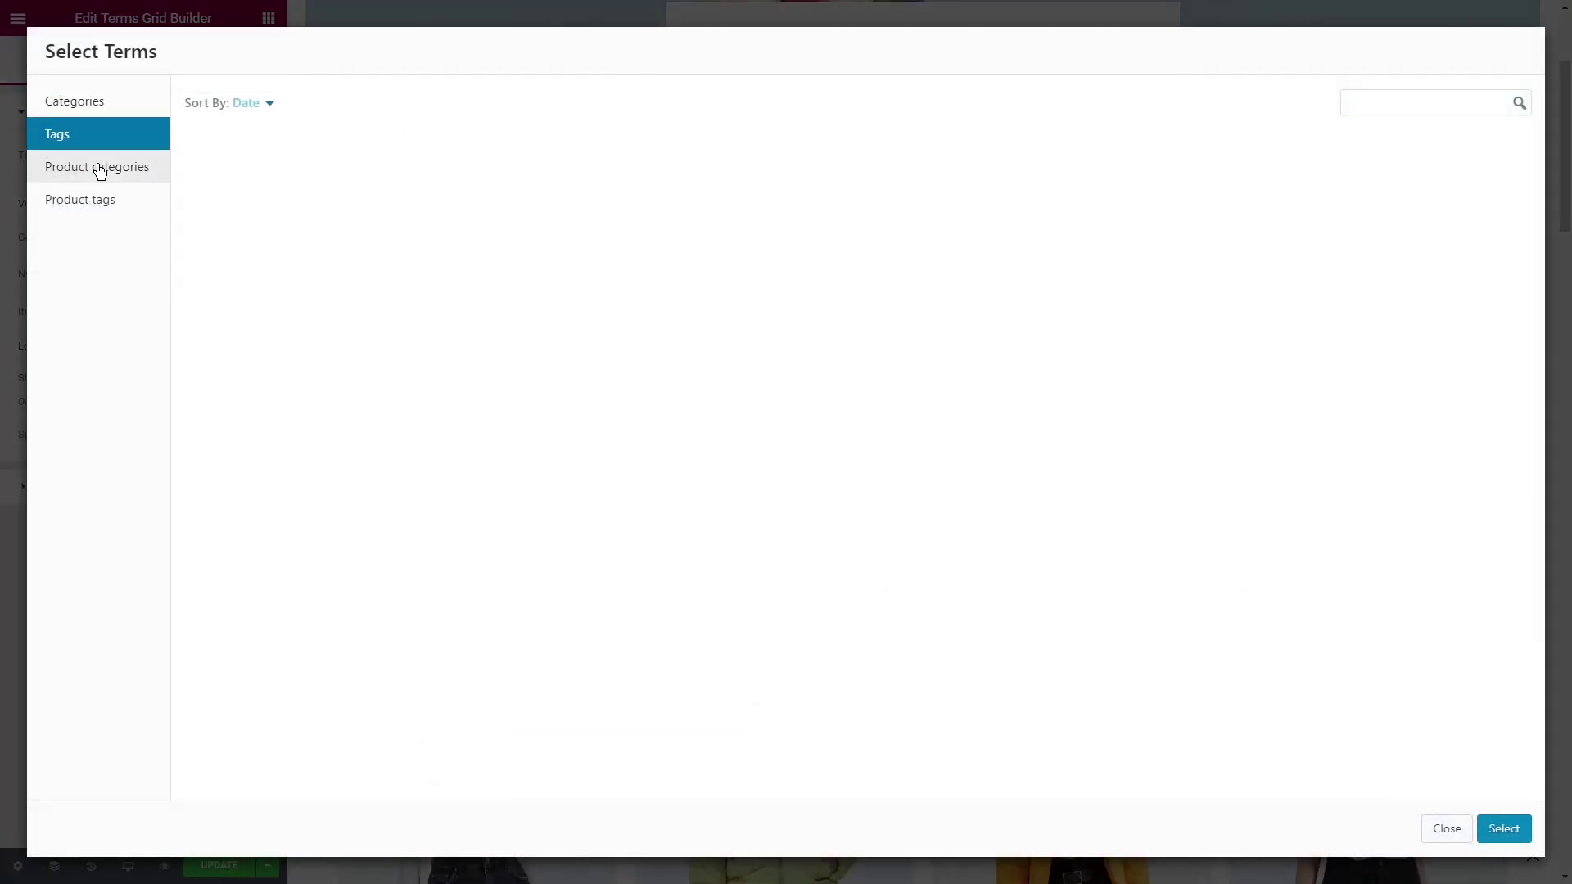
left_click(100, 169)
left_click(98, 202)
left_click(103, 168)
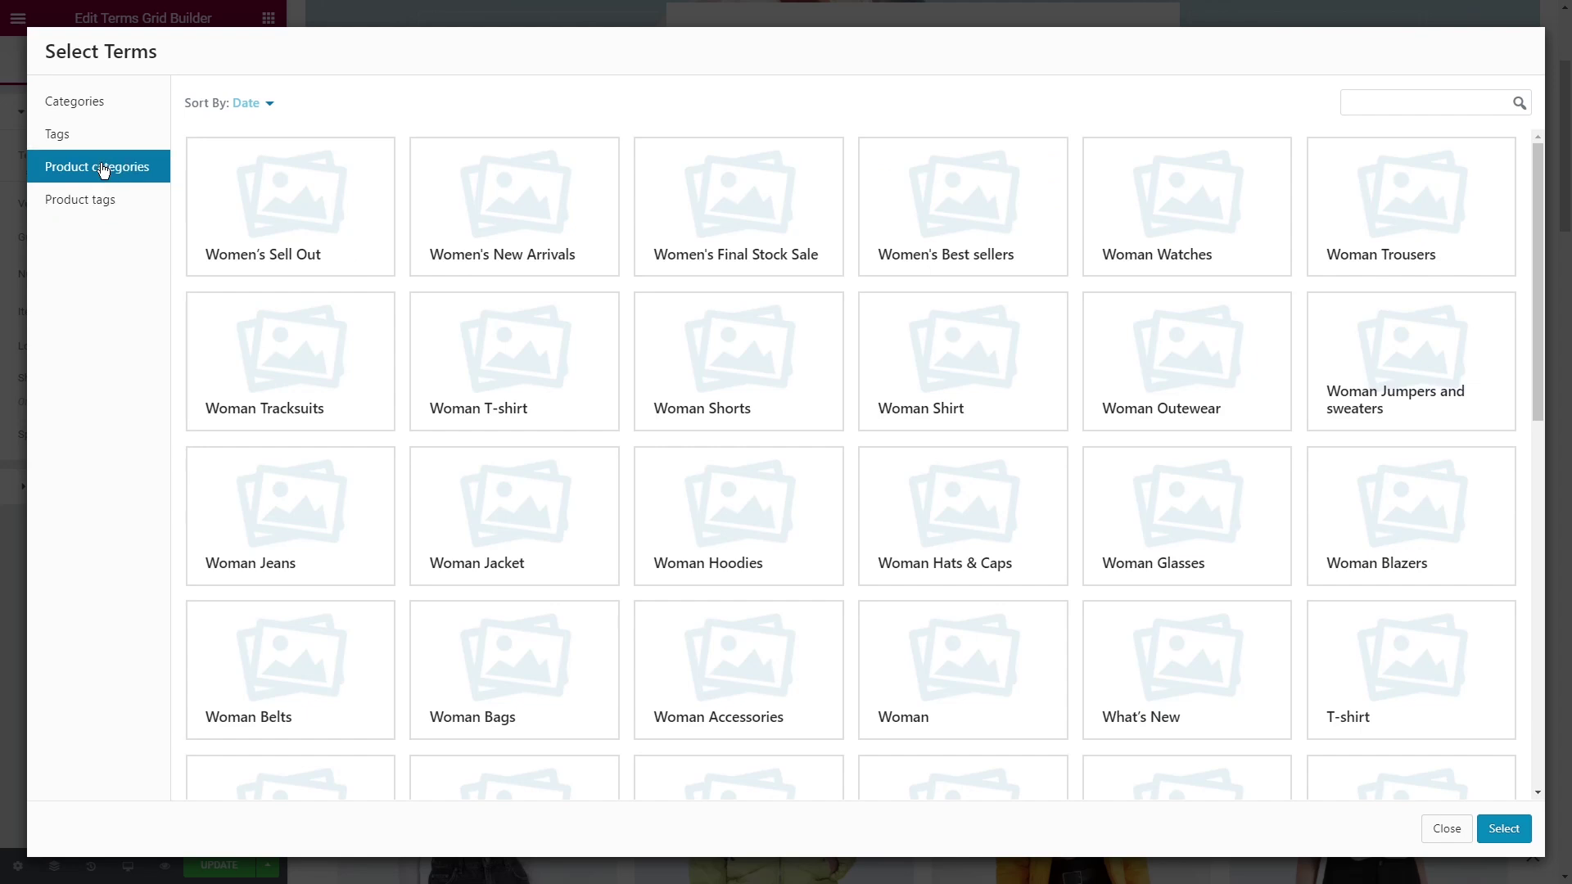
left_click(295, 196)
left_click(735, 203)
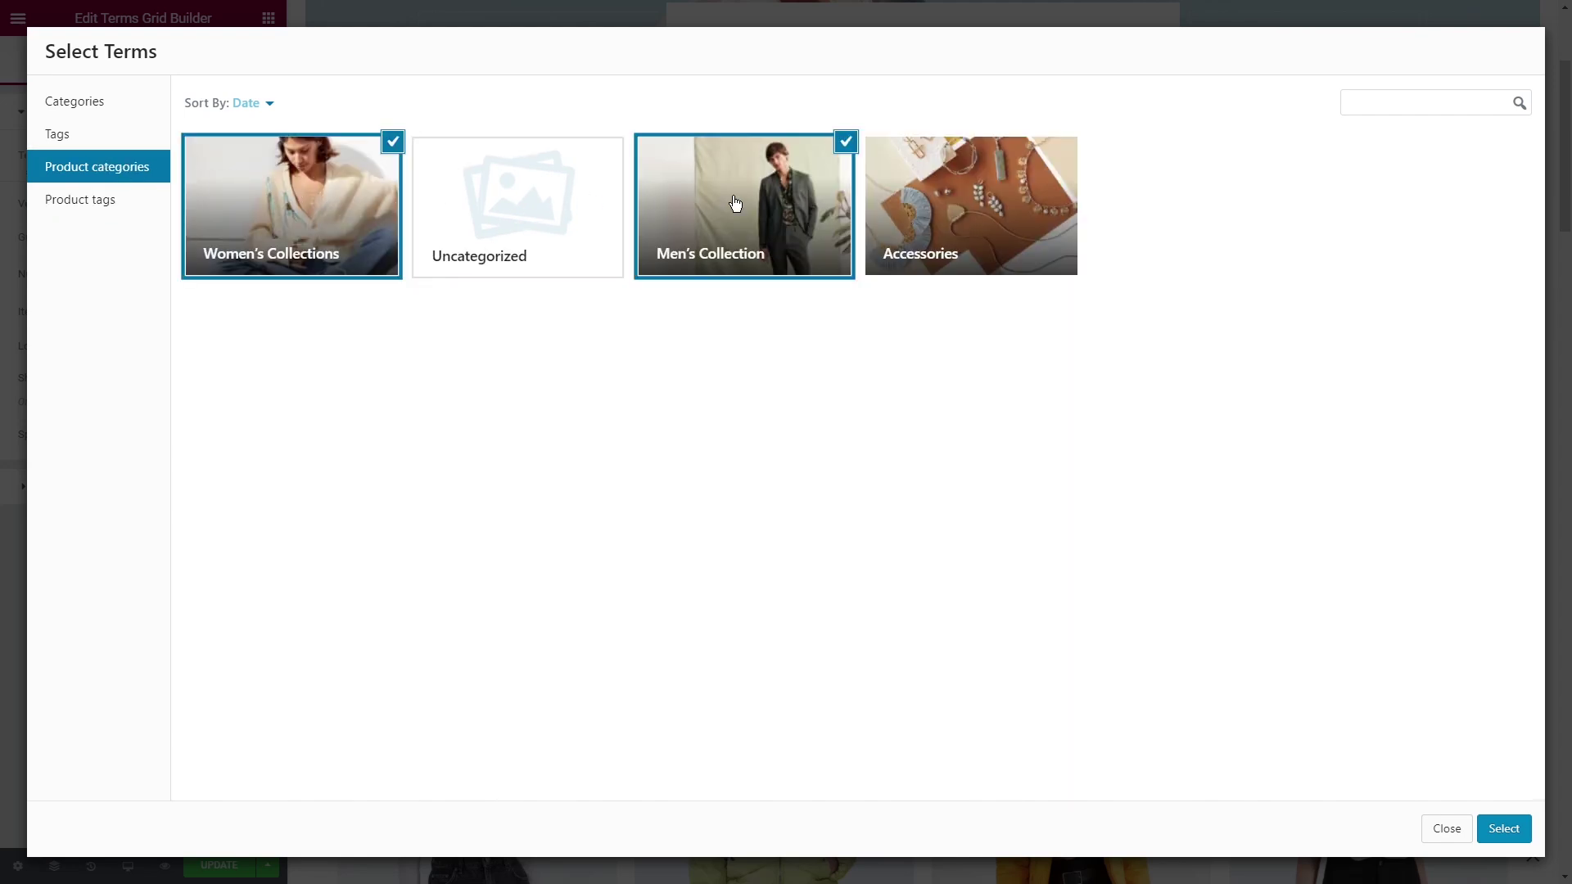
left_click(960, 201)
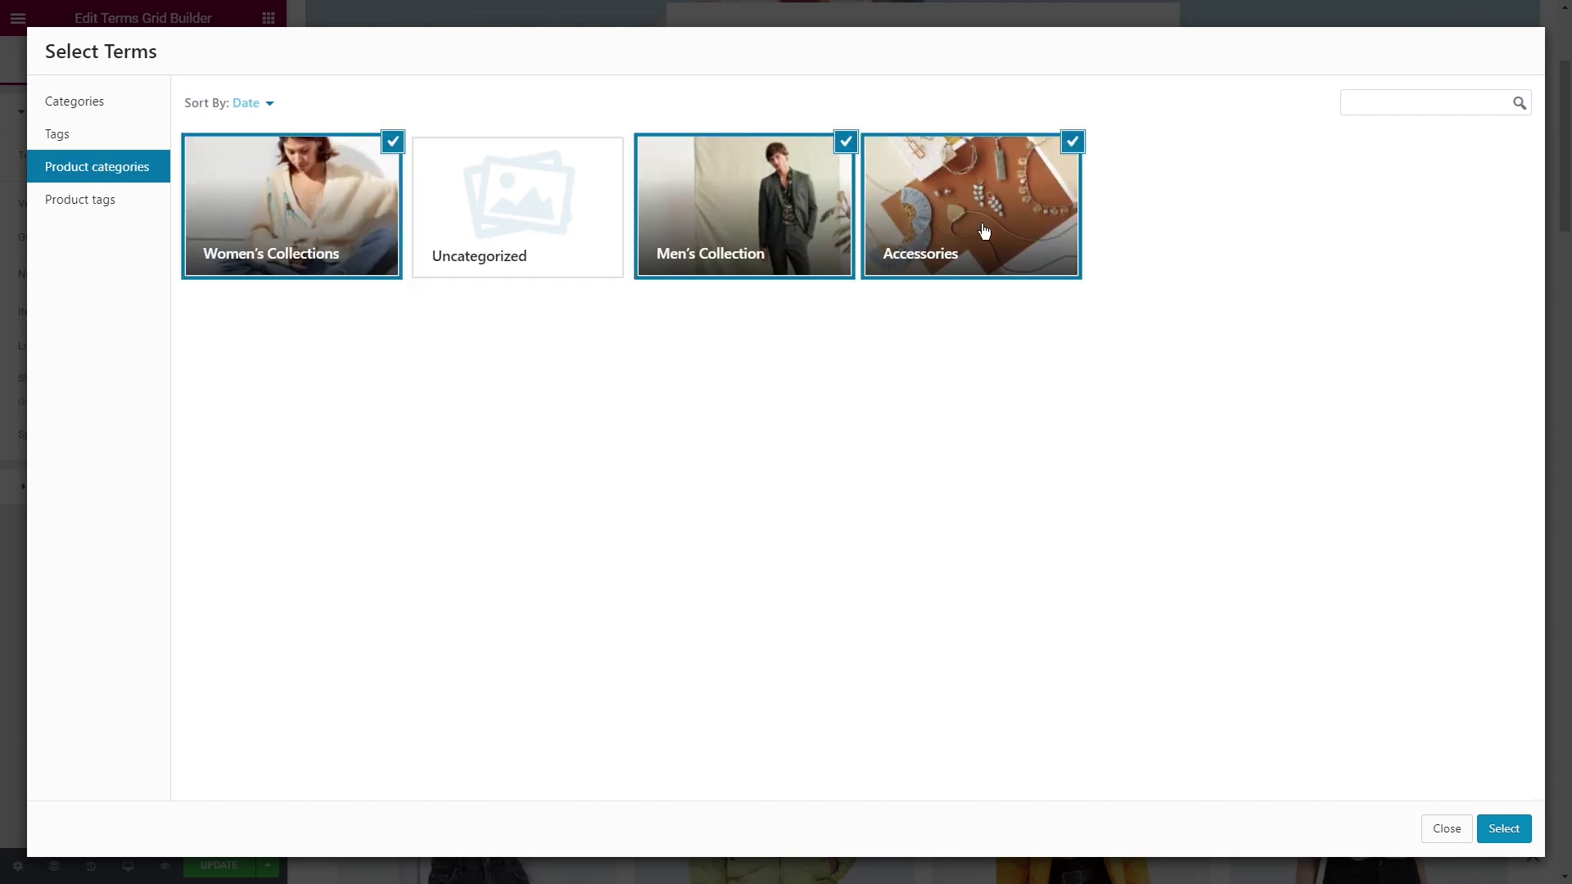
left_click(1505, 830)
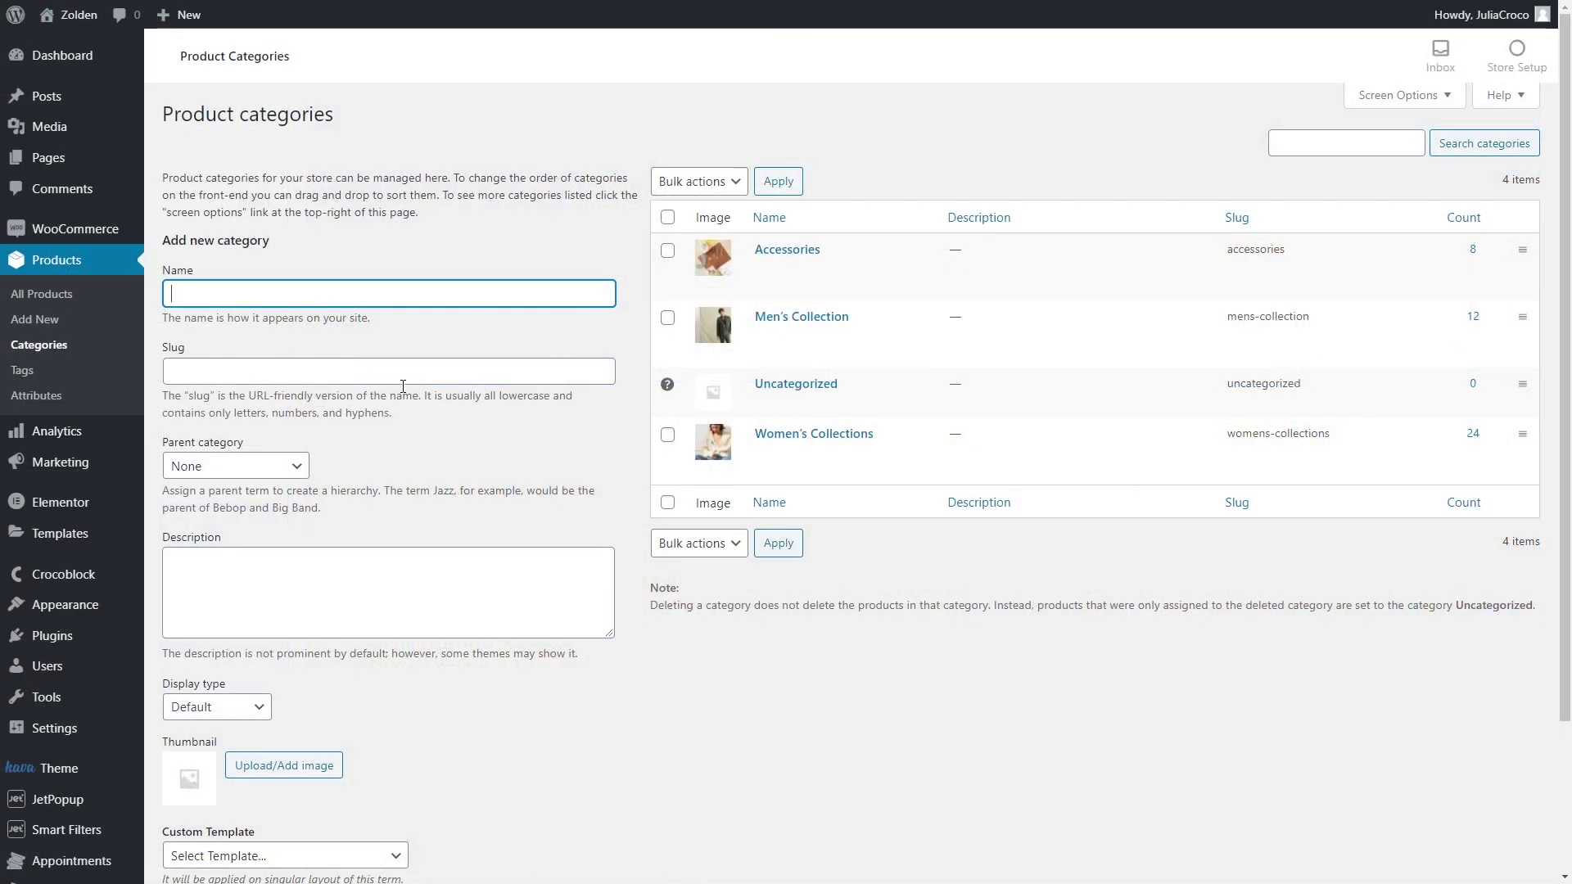
Edit the Women's Collections category and scroll to its Terms Grid Builder thumbnail.
left_click(768, 454)
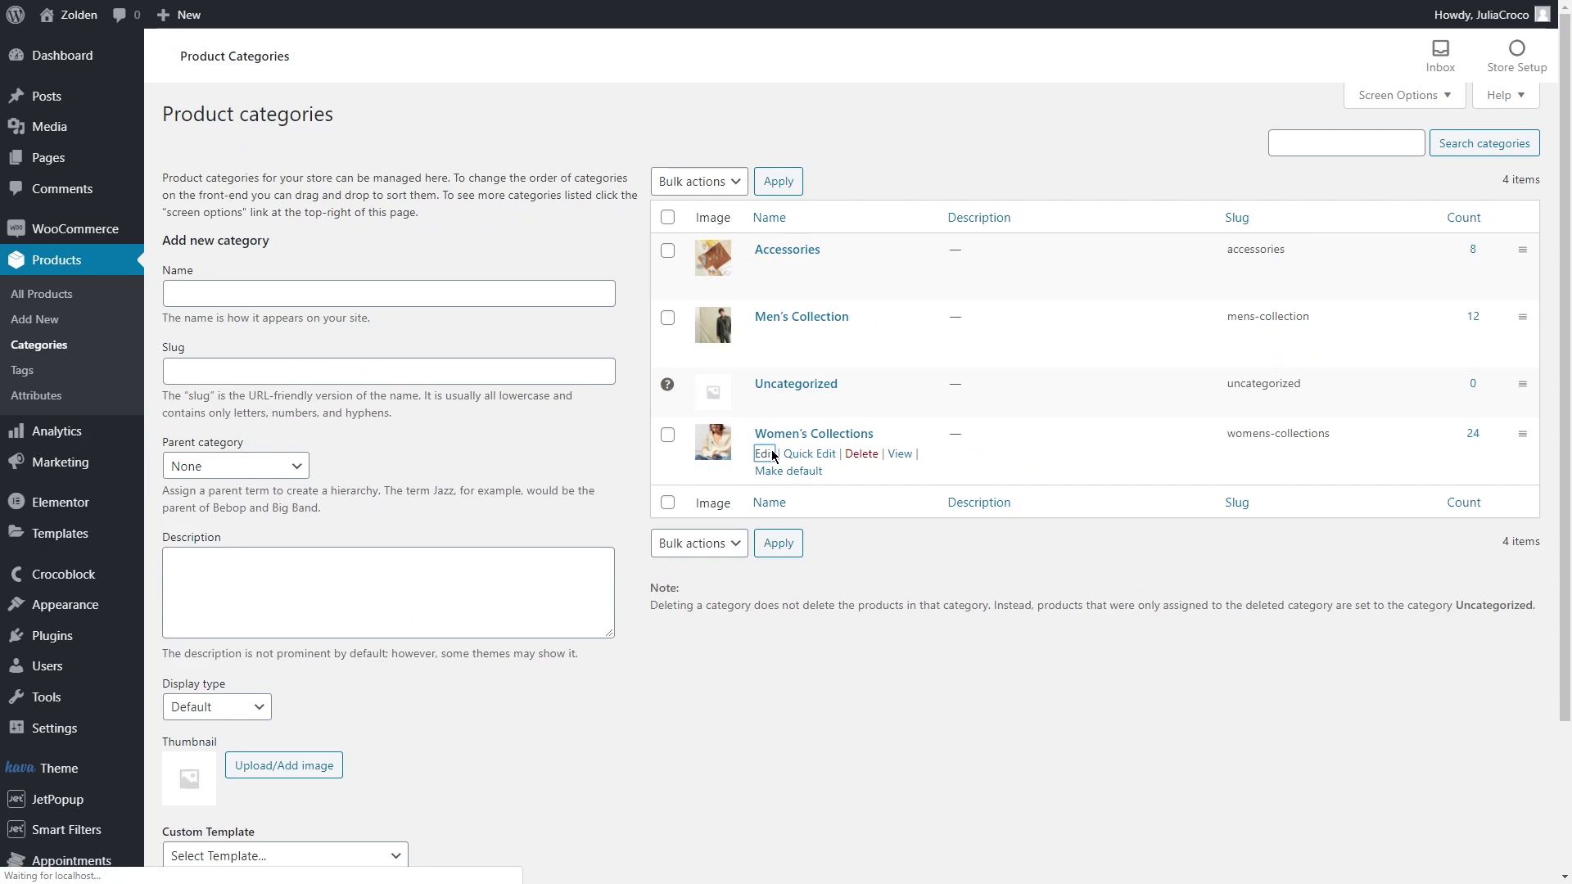
middle_click(882, 465)
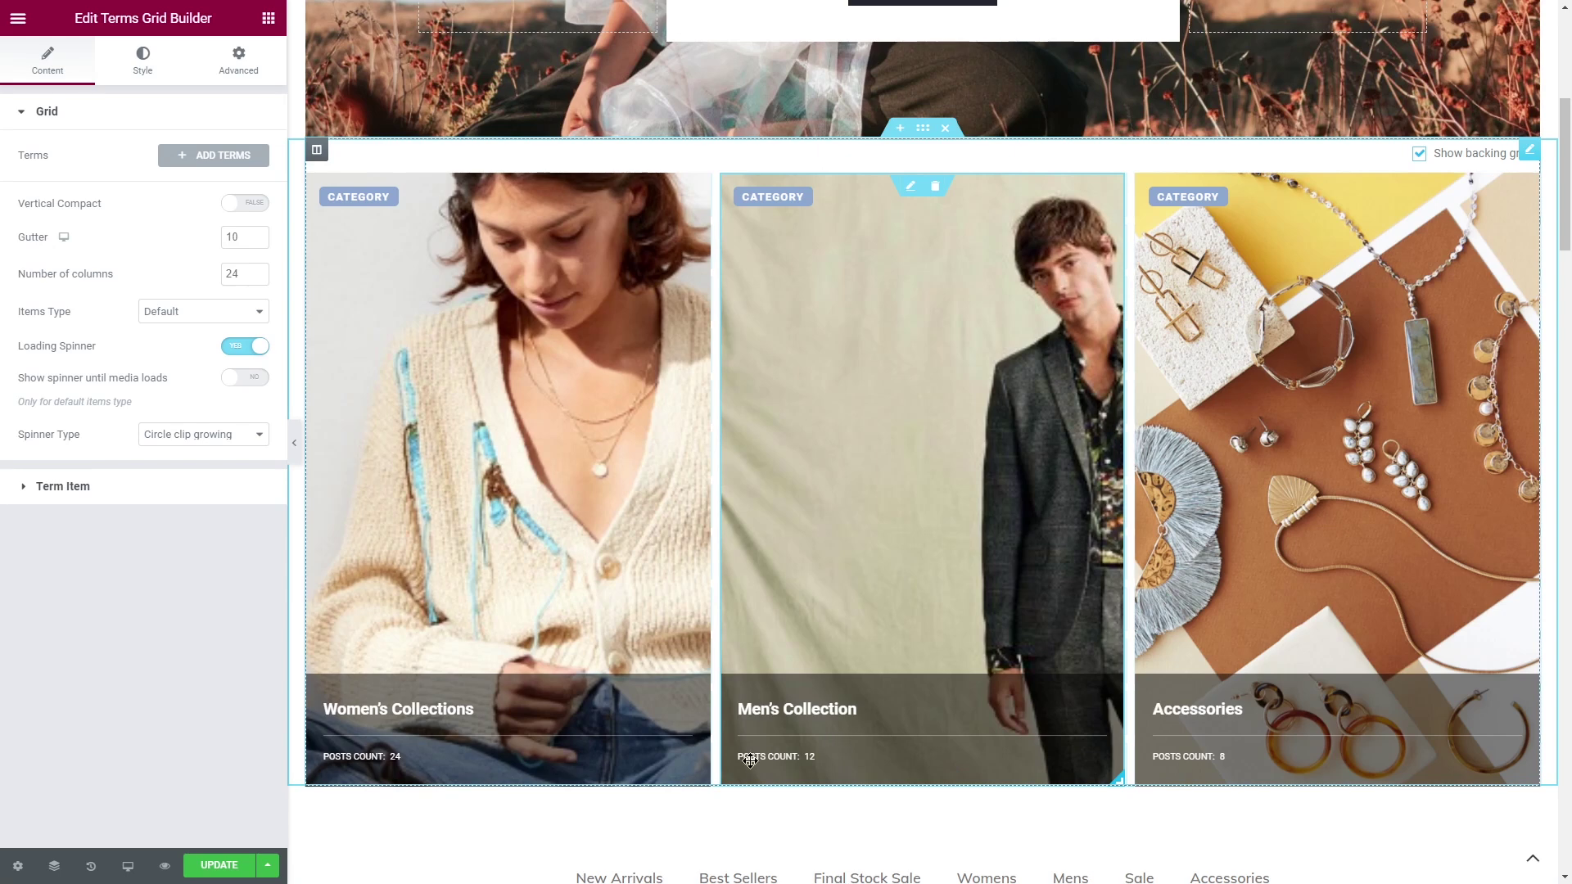
Resize and reposition the cards: Women's Collections tall left, Accessories above Men's Collection right.
left_click_drag(732, 770, 898, 673)
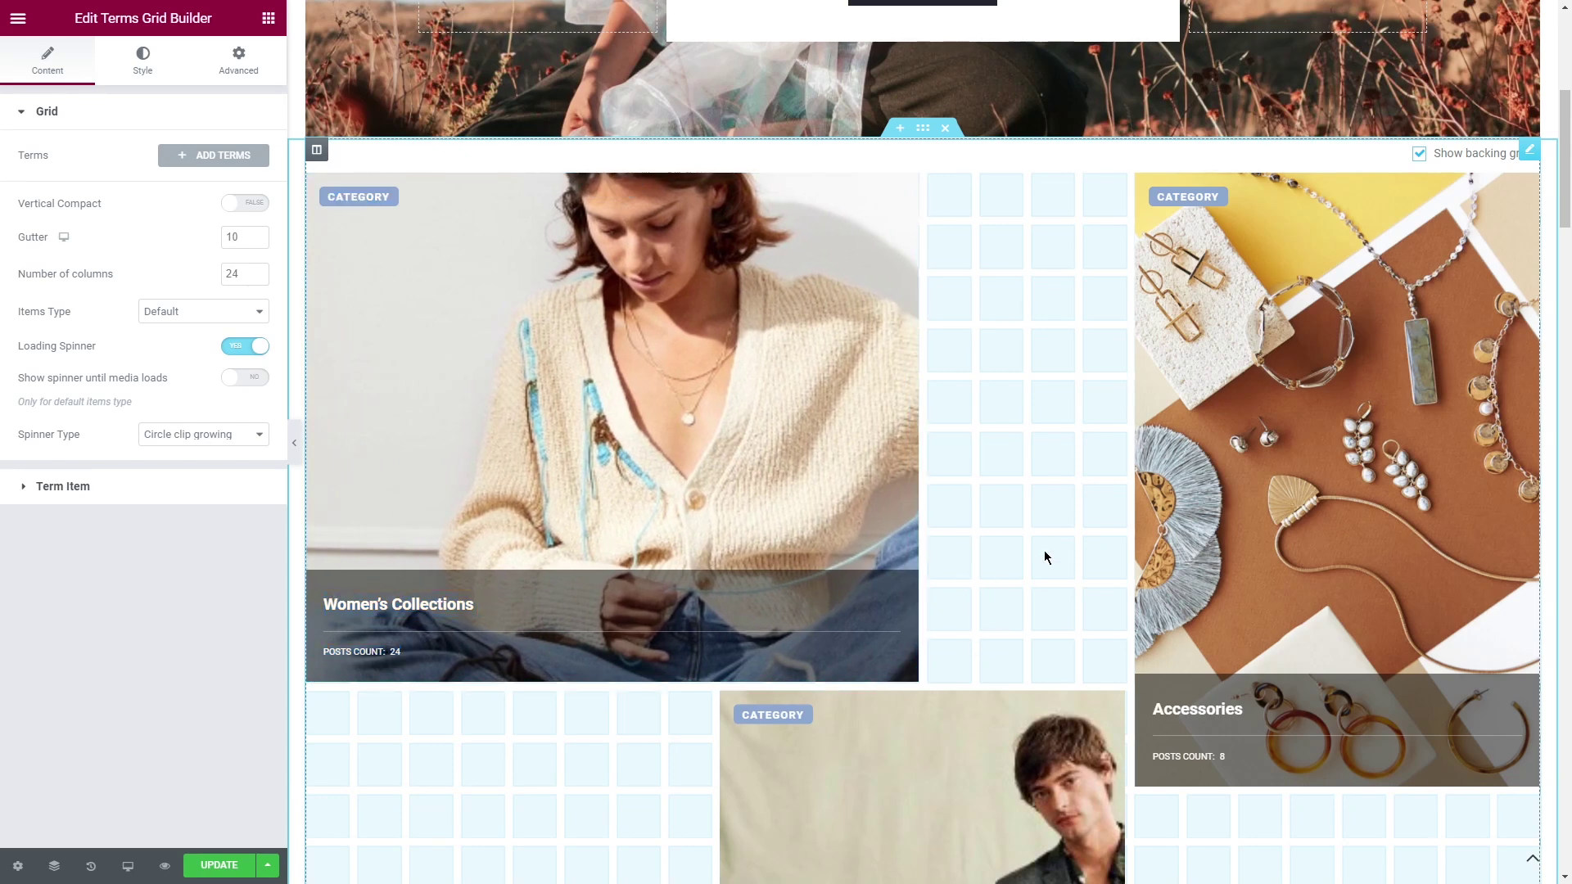
left_click_drag(1162, 573, 1150, 464)
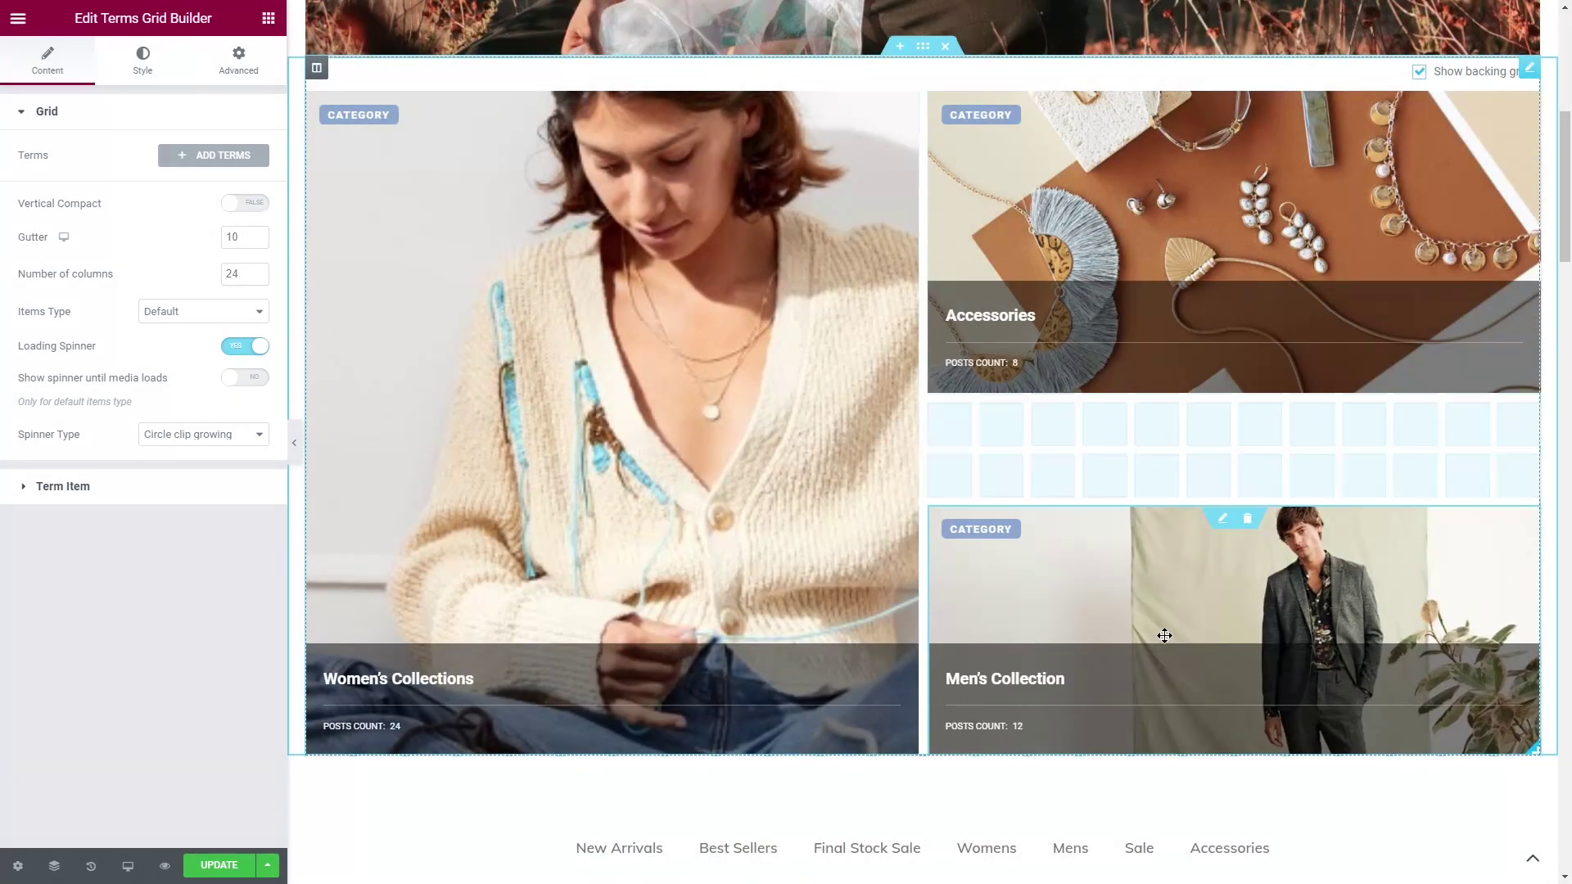
left_click_drag(1536, 394, 1522, 489)
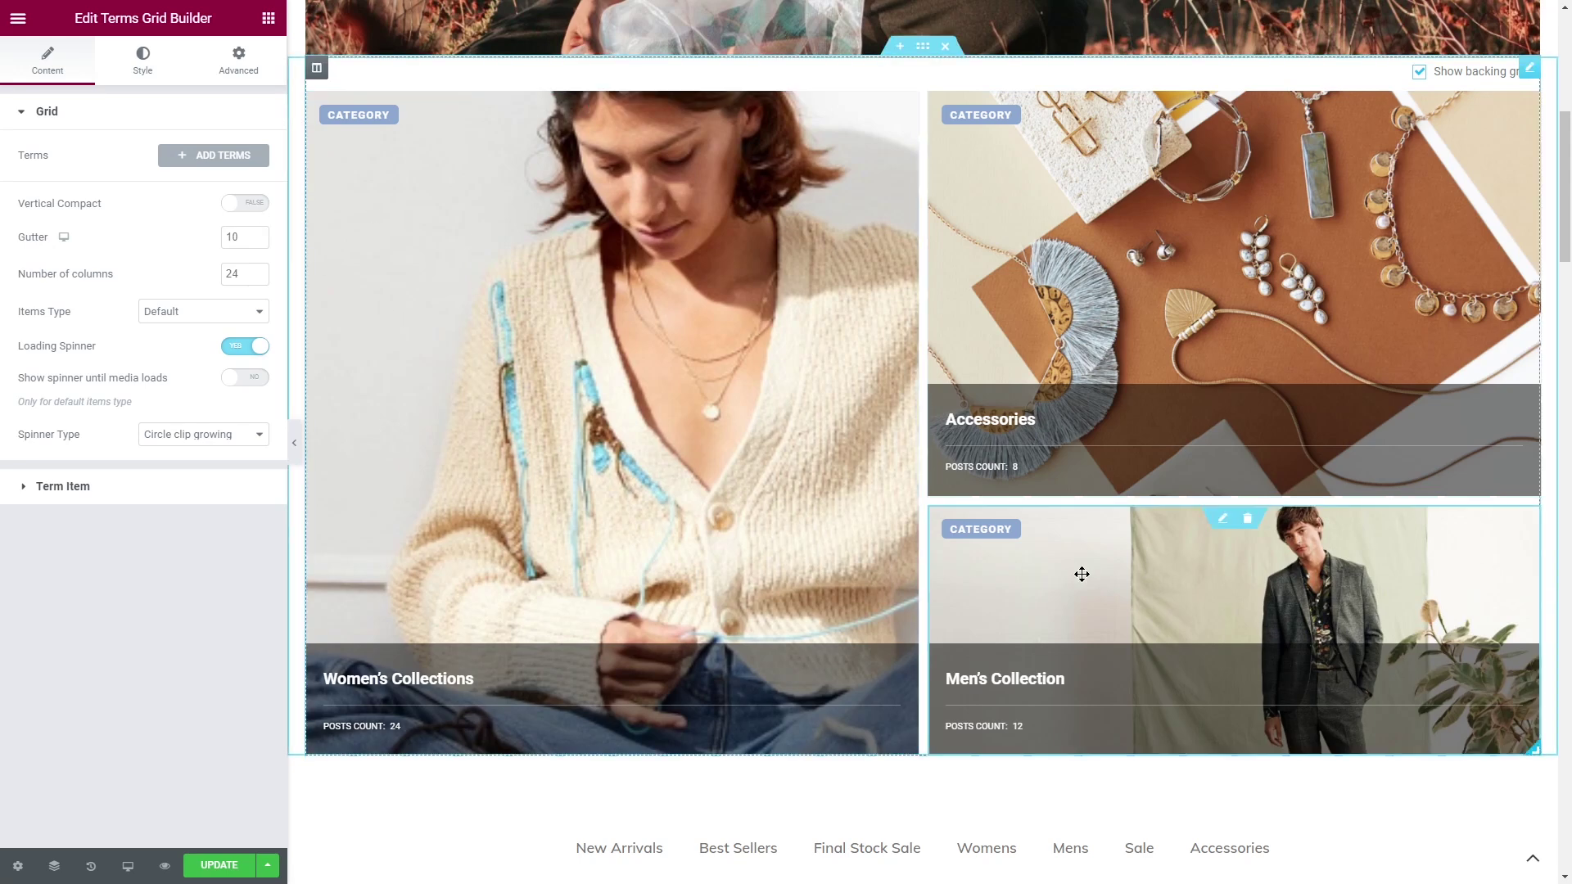
left_click_drag(1081, 572, 1073, 646)
left_click_drag(1227, 270, 1227, 373)
left_click_drag(812, 426, 775, 502)
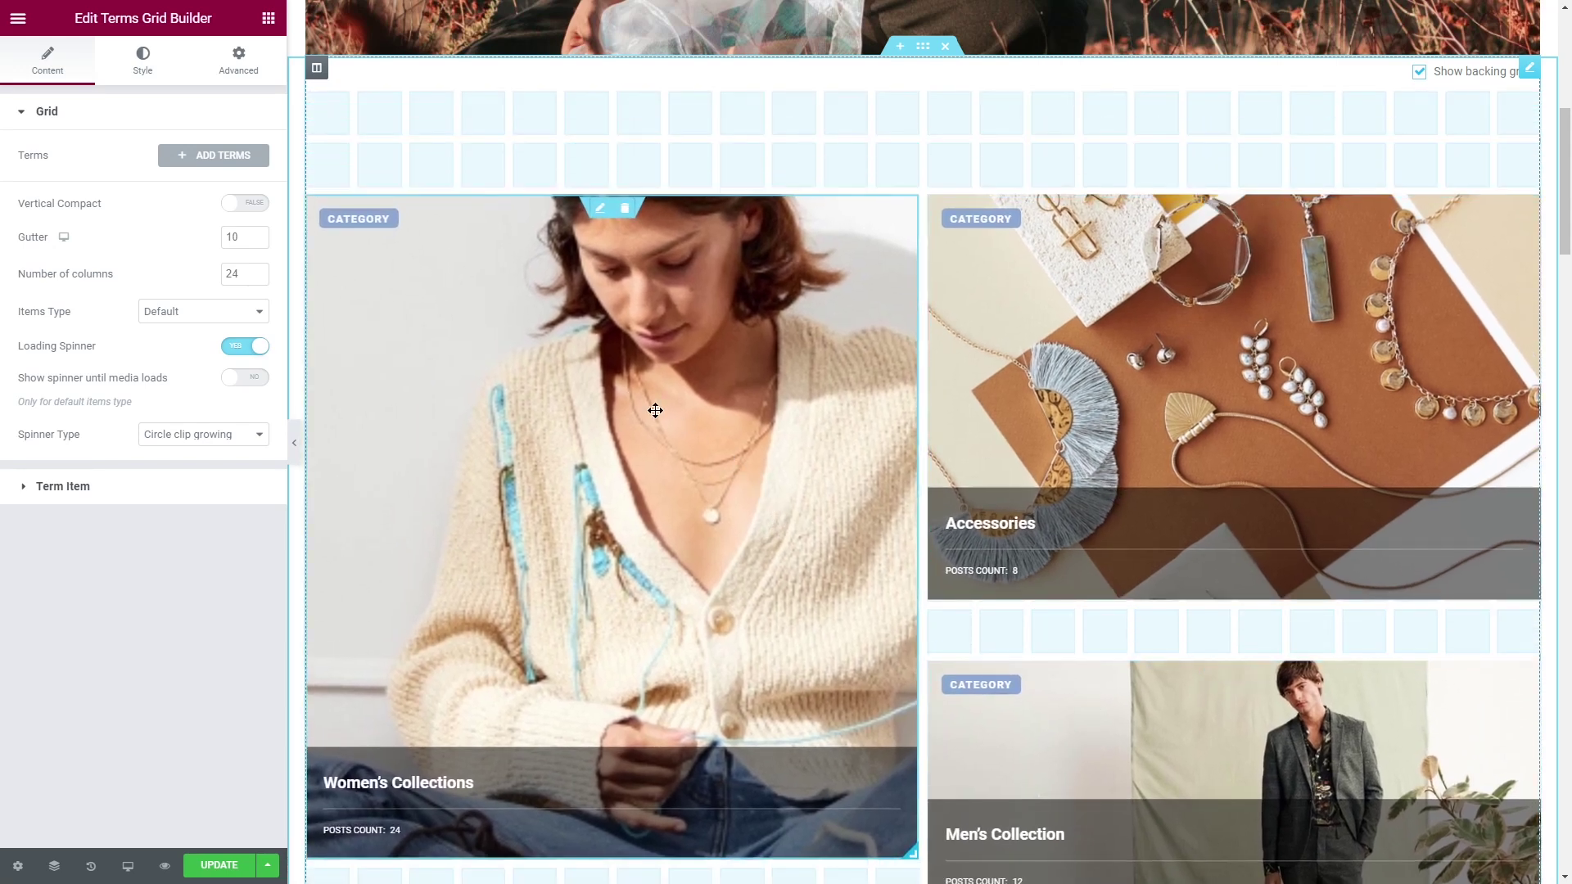
Turn on Vertical Compact, set Gutter to 15 and keep 24 columns.
left_click(252, 204)
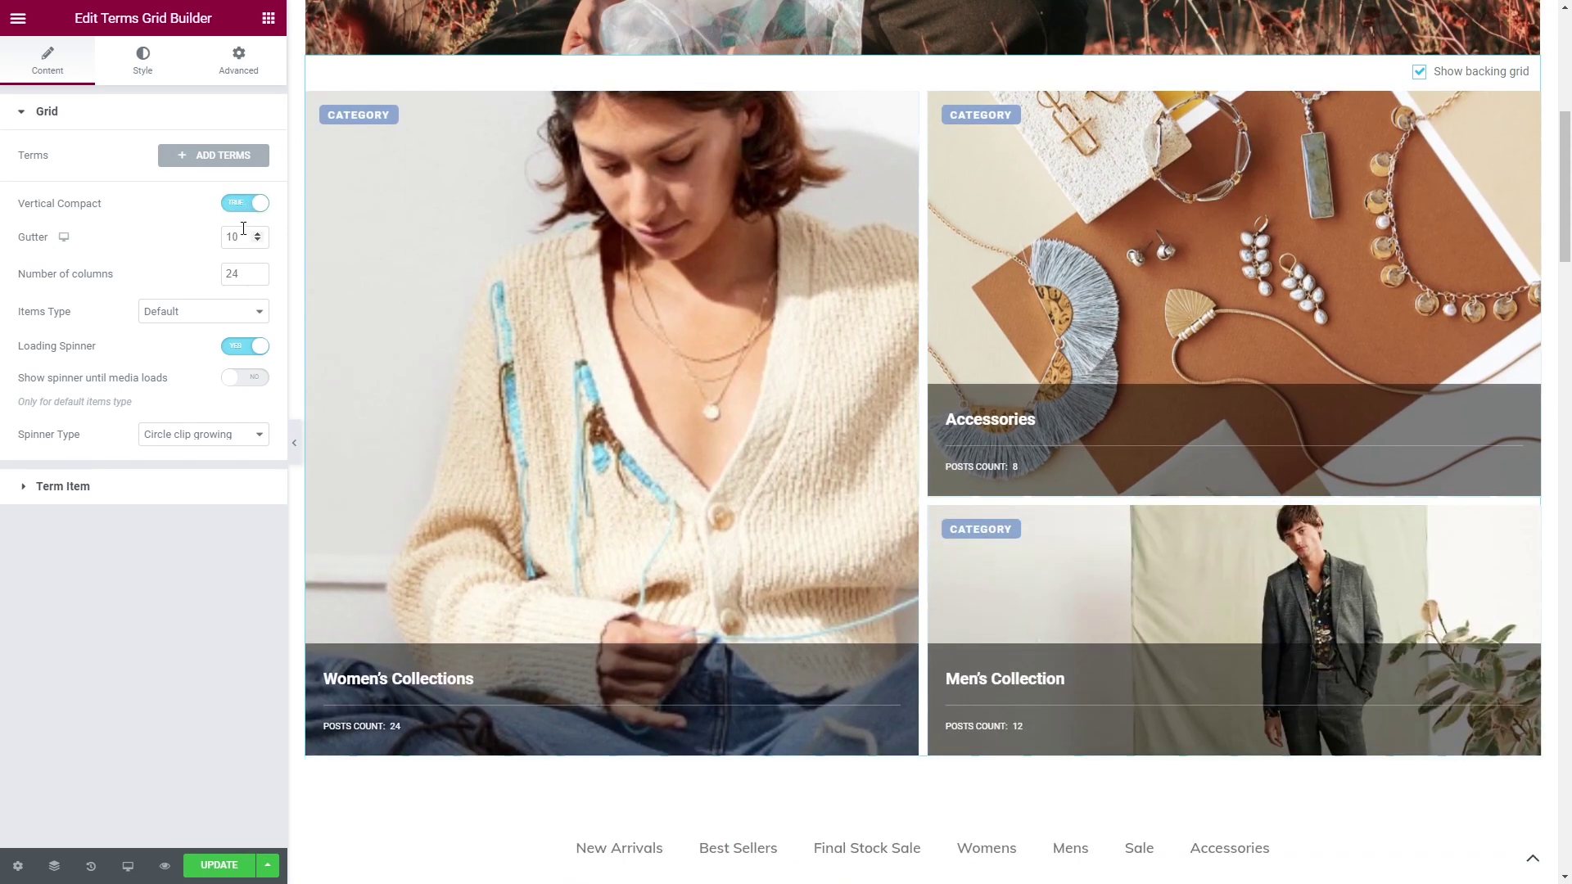
left_click(257, 234)
left_click(257, 234)
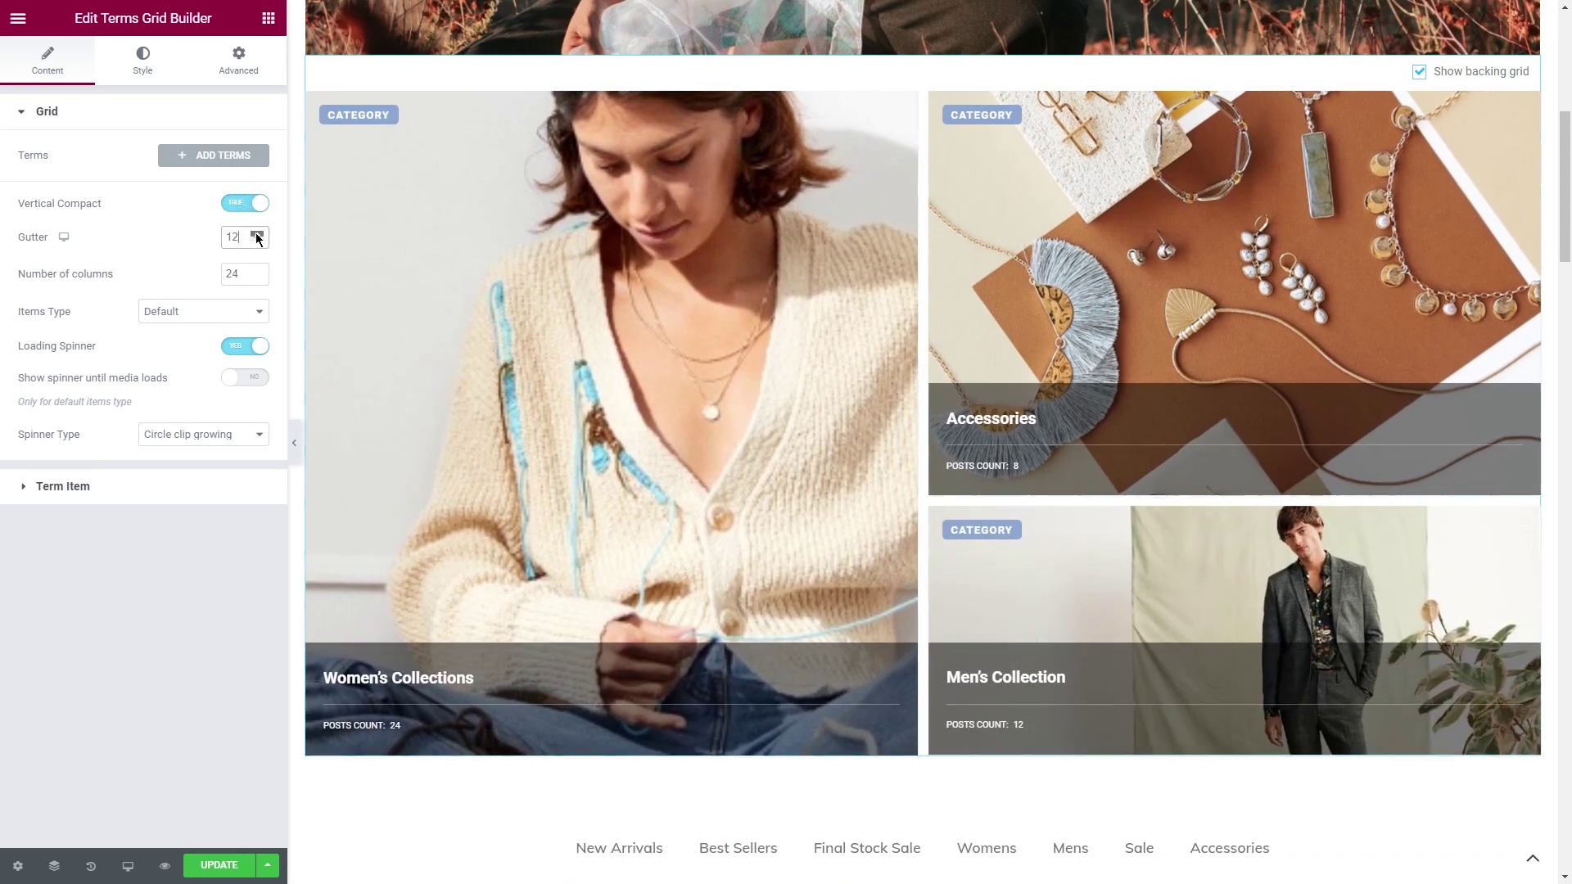
left_click(257, 234)
left_click(257, 234)
left_click(257, 235)
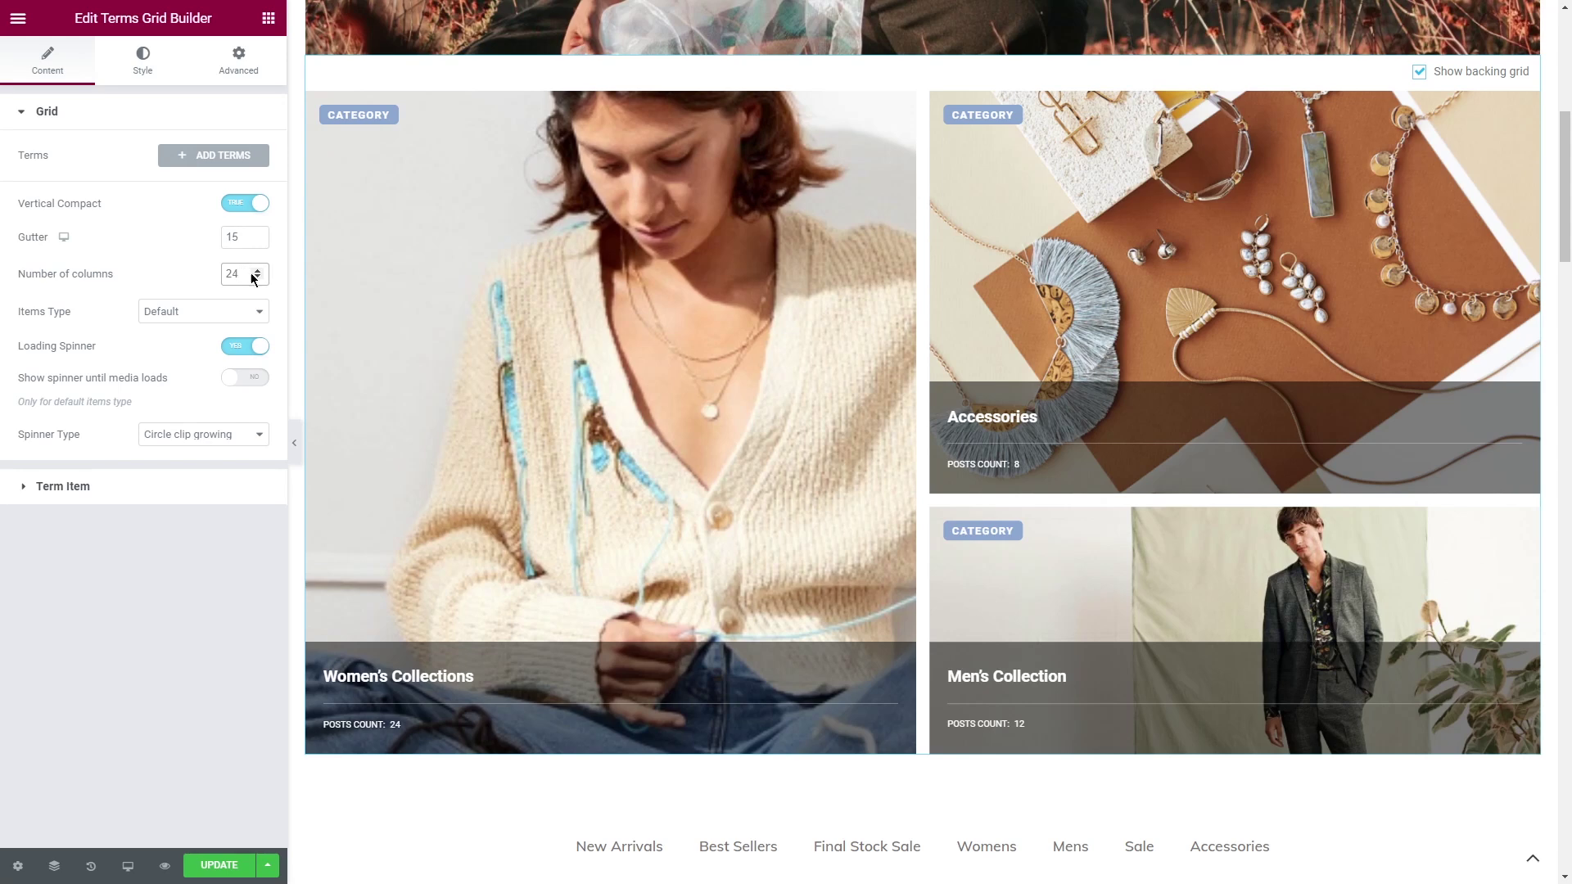
left_click(257, 271)
left_click(257, 271)
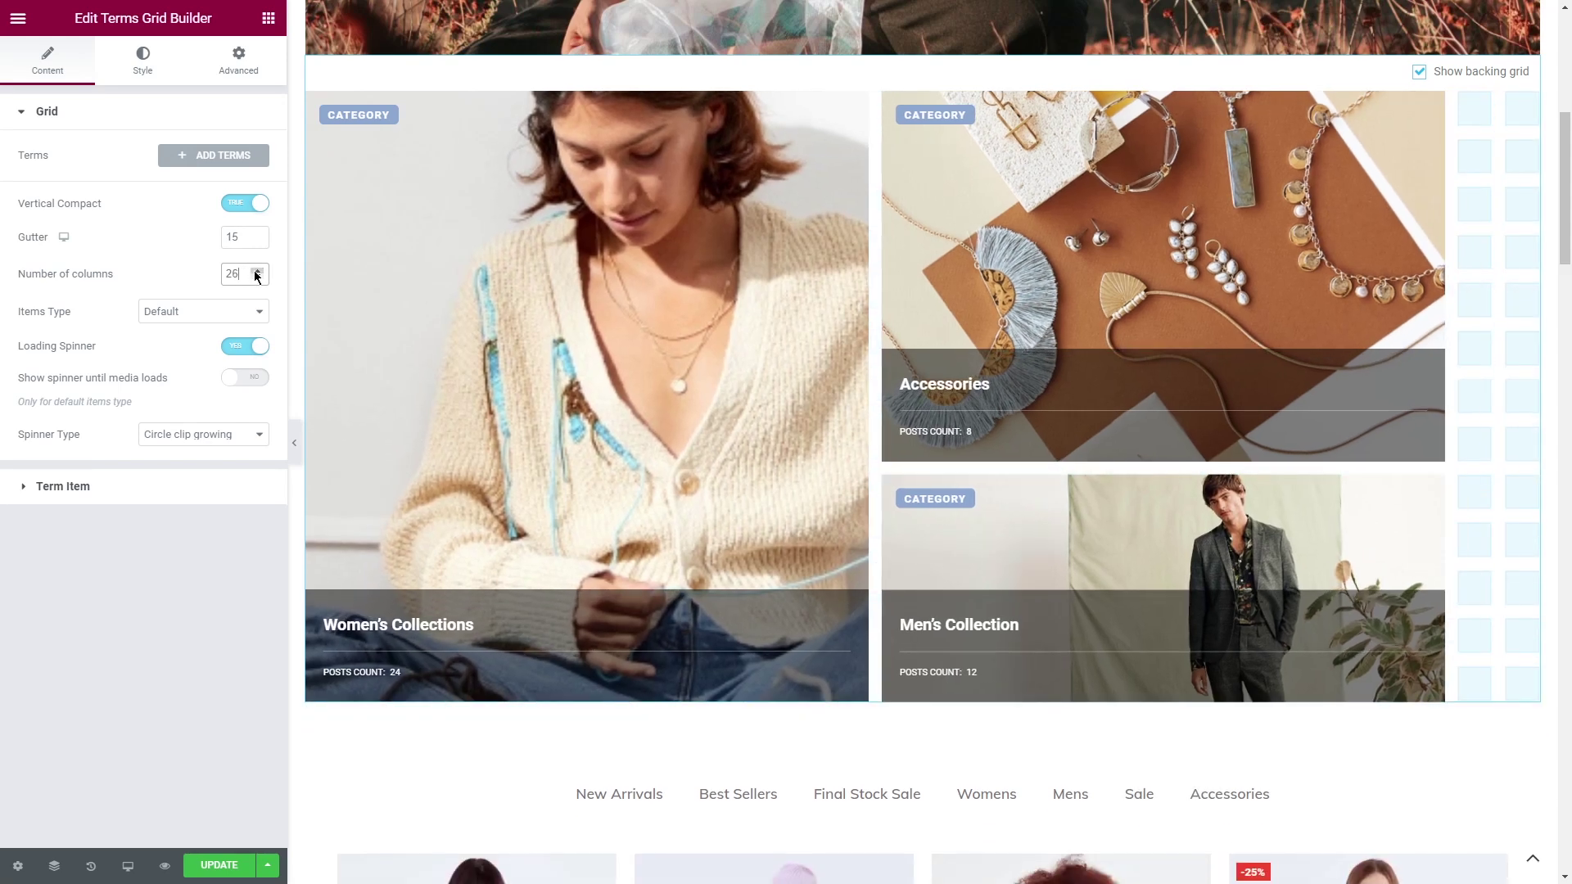
left_click(257, 278)
left_click(257, 278)
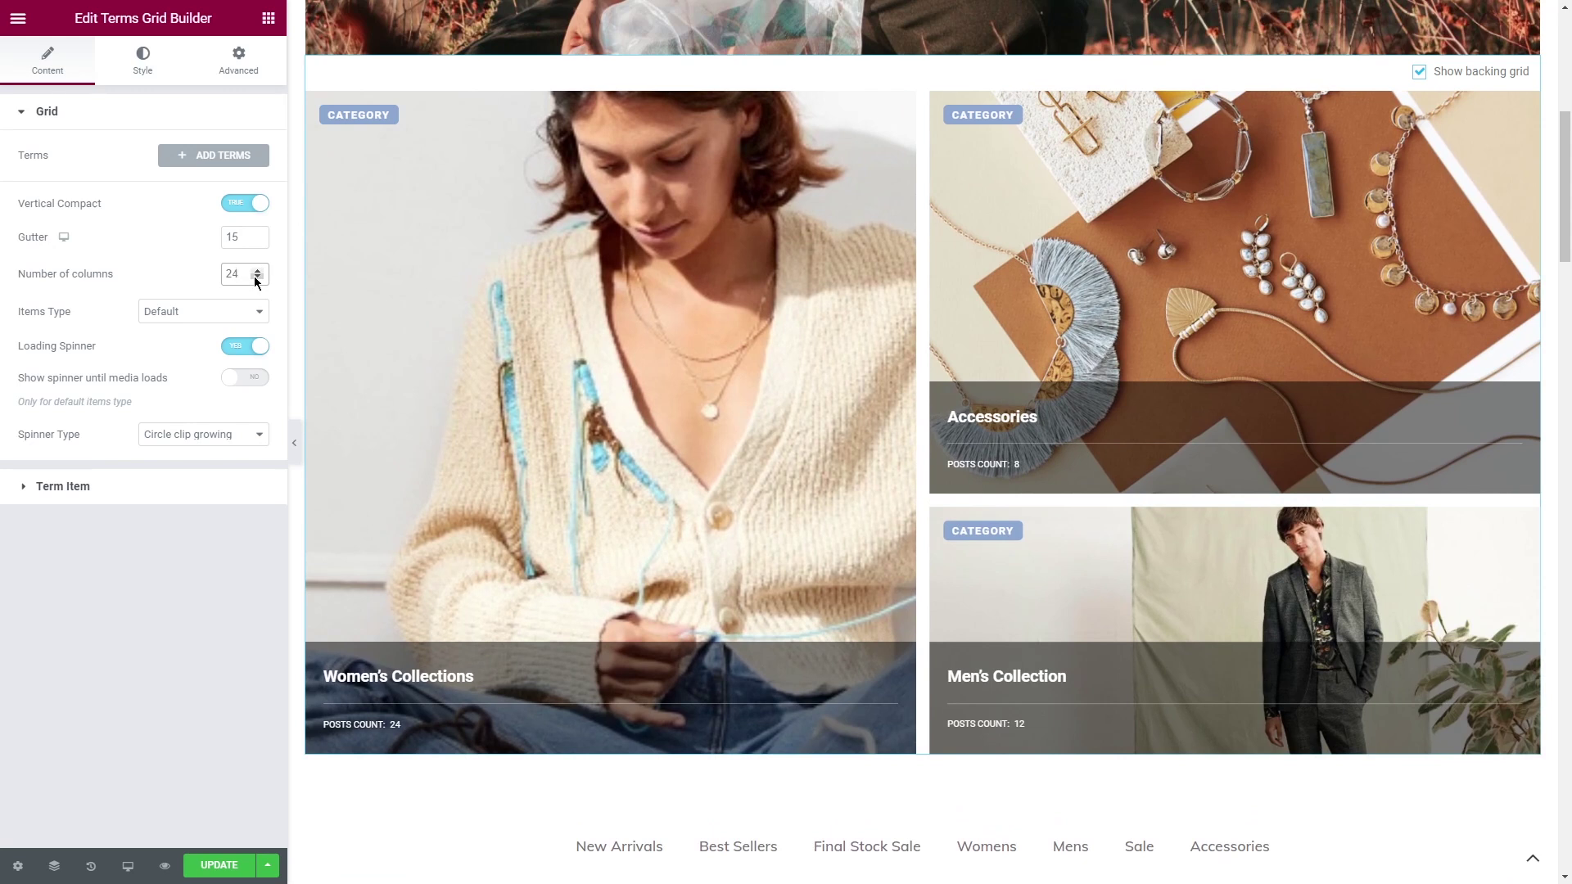
Keep the Default item type and set the loading spinner to Dots circle.
left_click(212, 311)
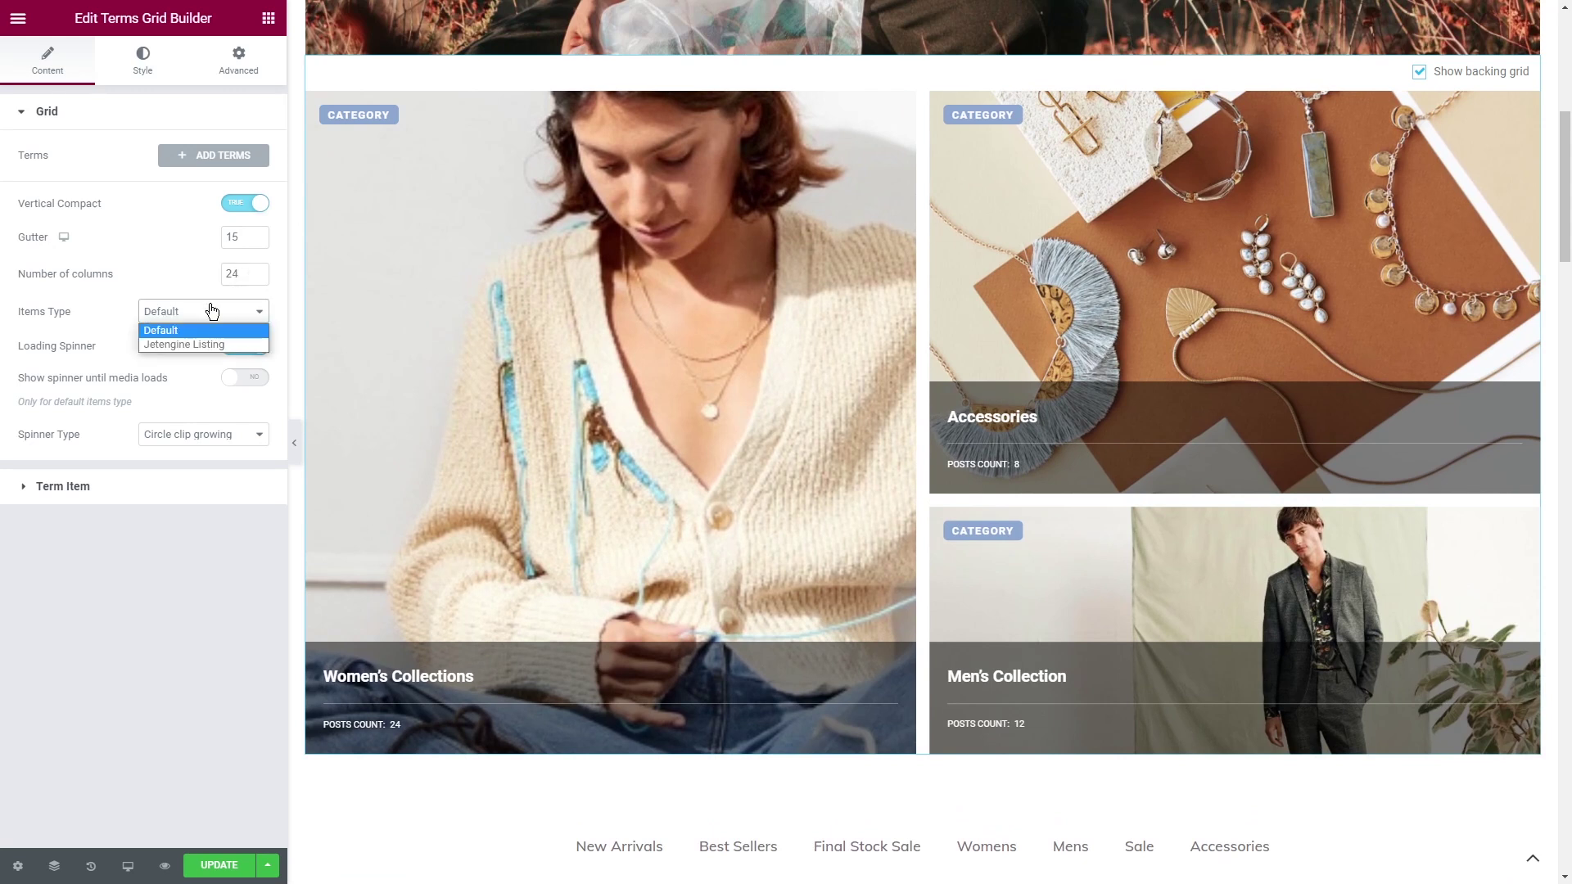
left_click(211, 310)
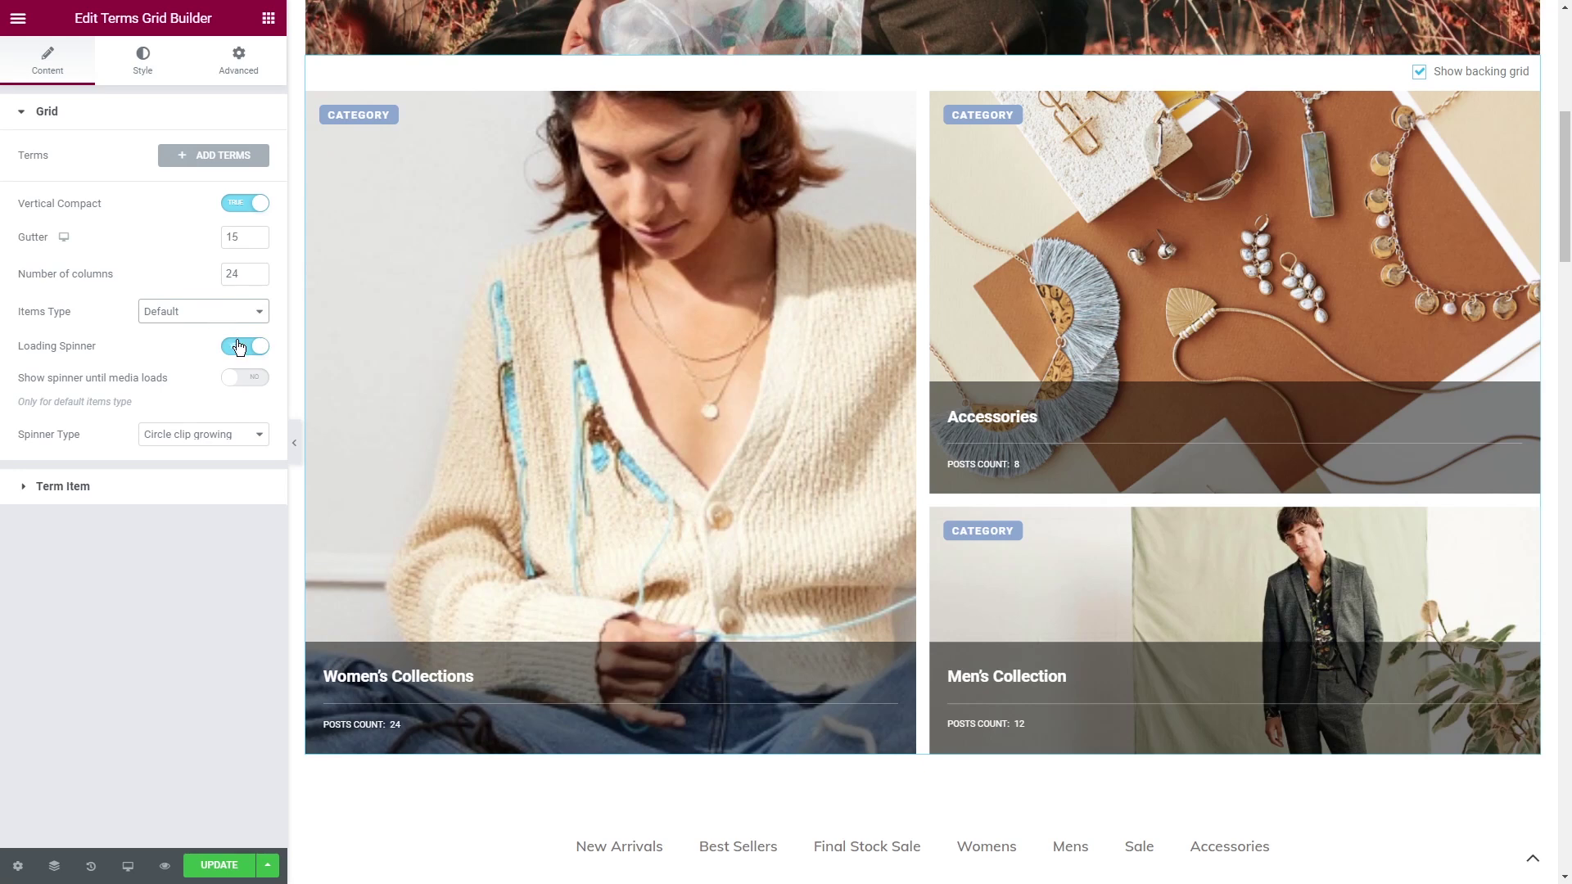
left_click(218, 435)
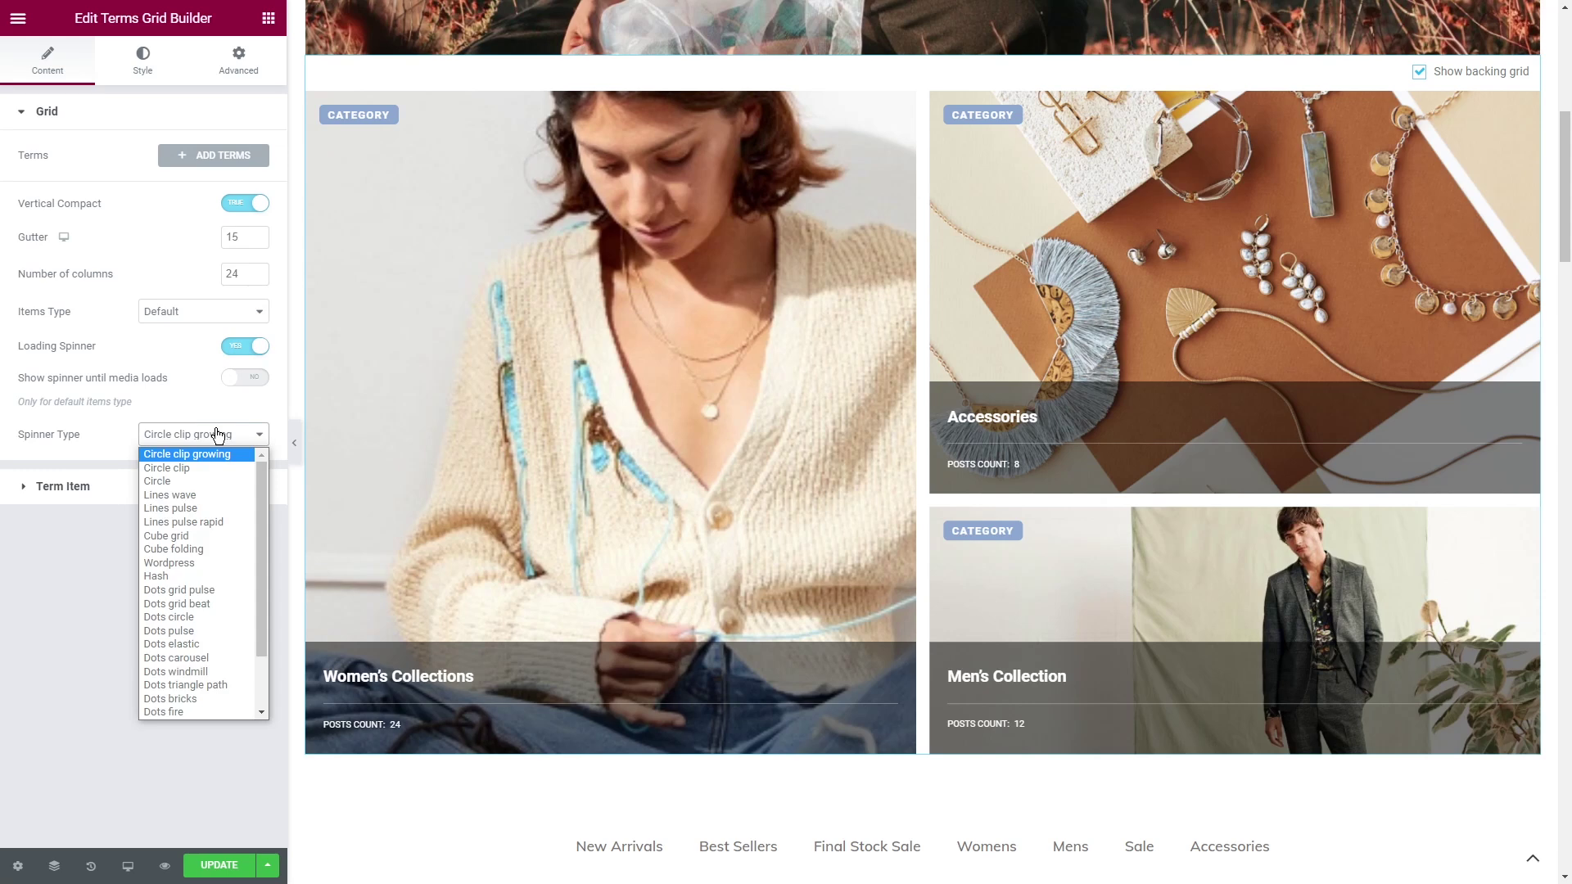
left_click(193, 494)
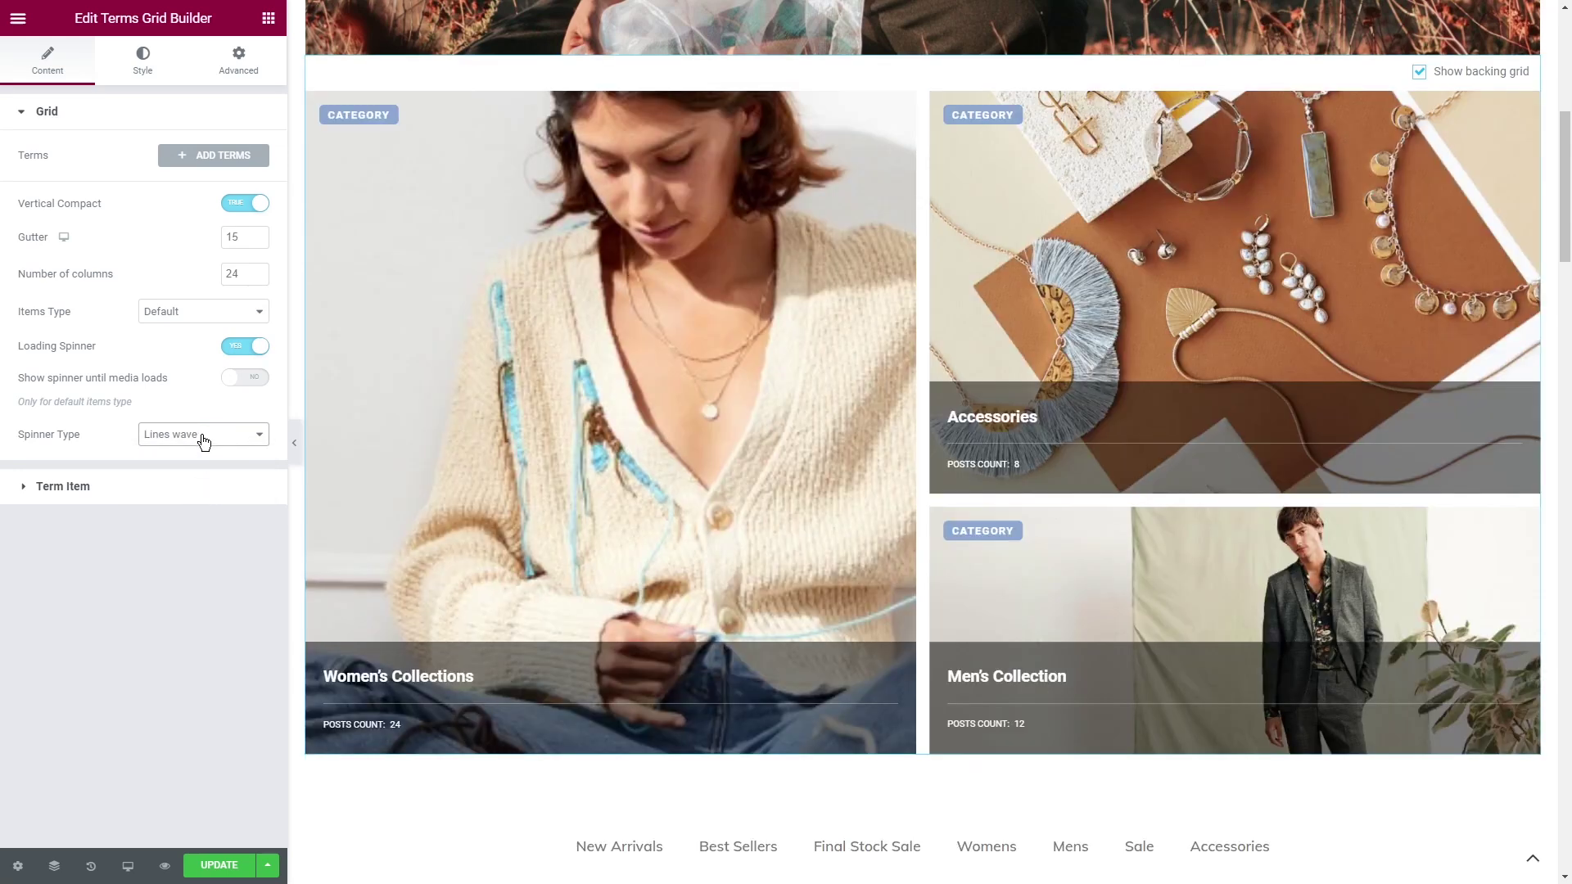
left_click(204, 442)
left_click(192, 617)
left_click(189, 481)
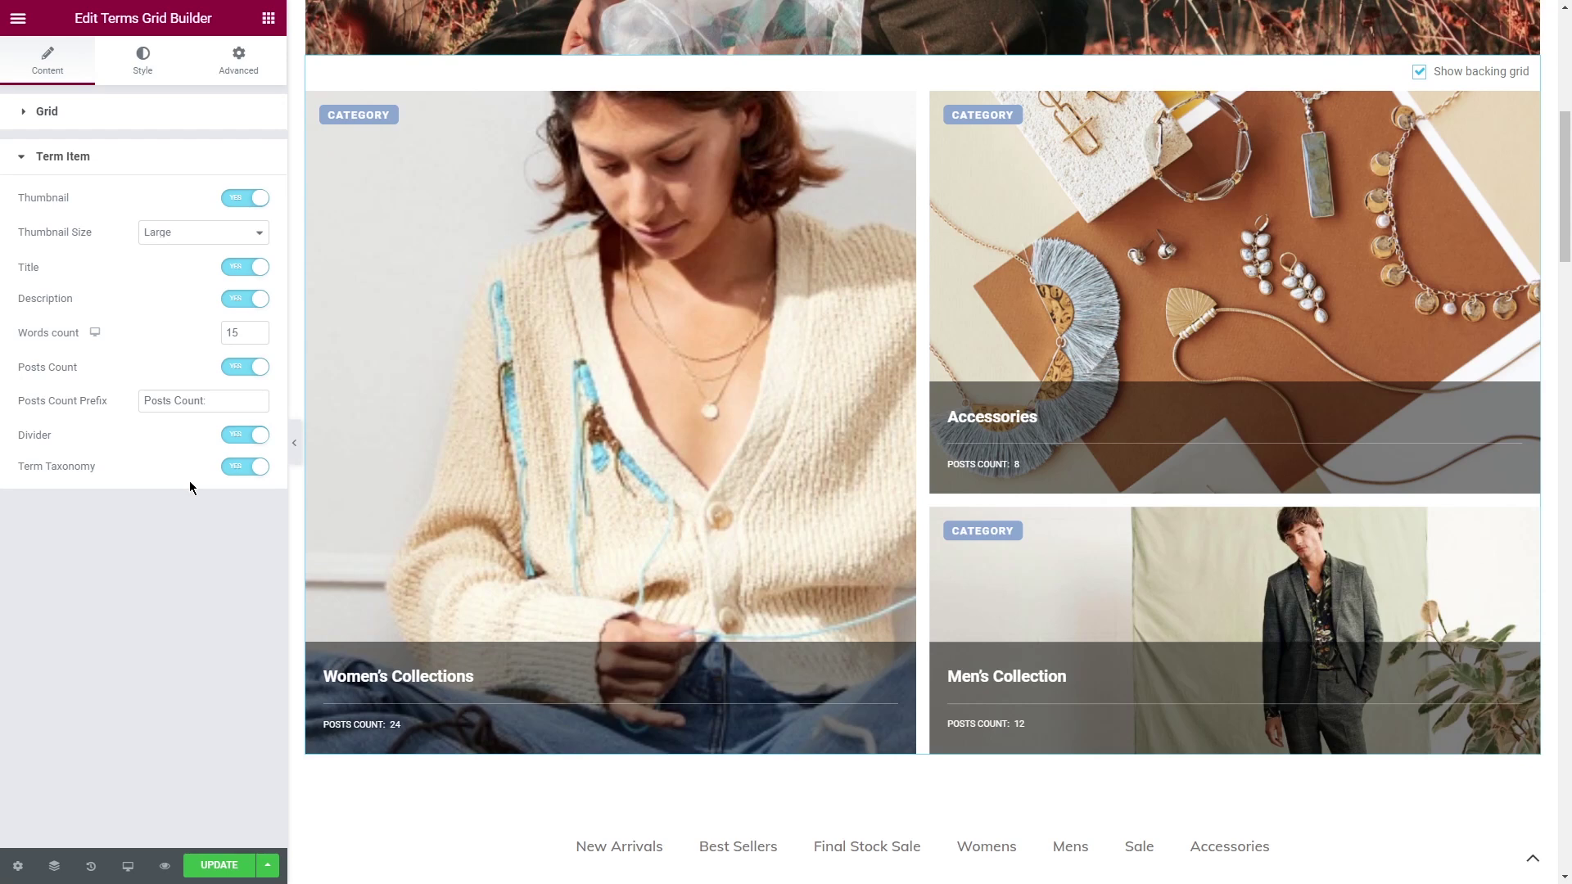
Keep Large thumbnails and switch off Description, Posts Count, Divider and Term Taxonomy.
left_click(244, 199)
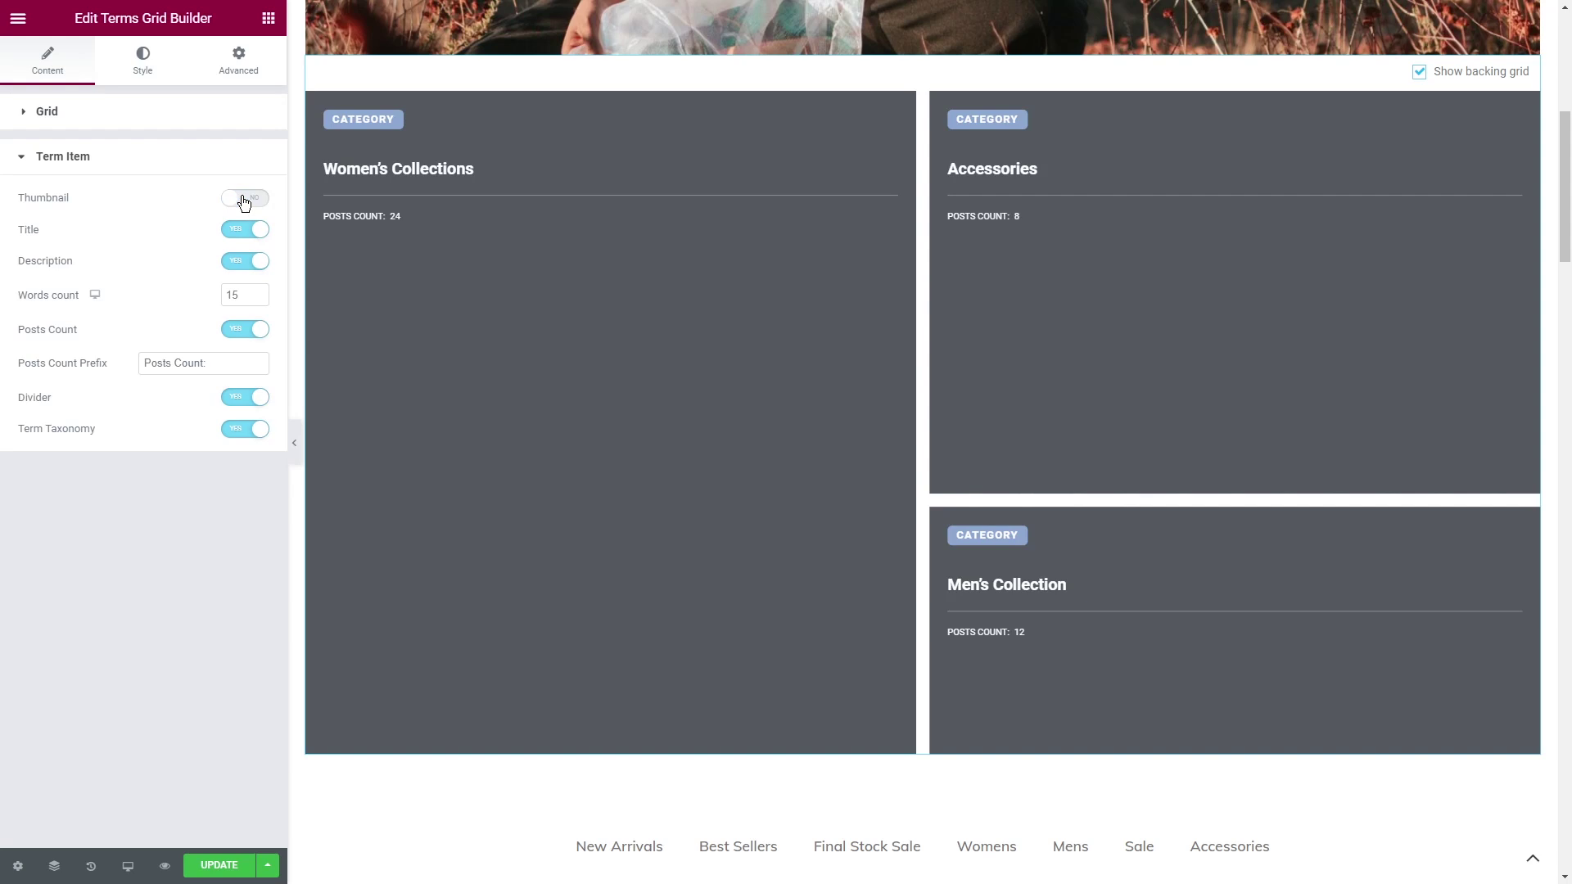
left_click(244, 199)
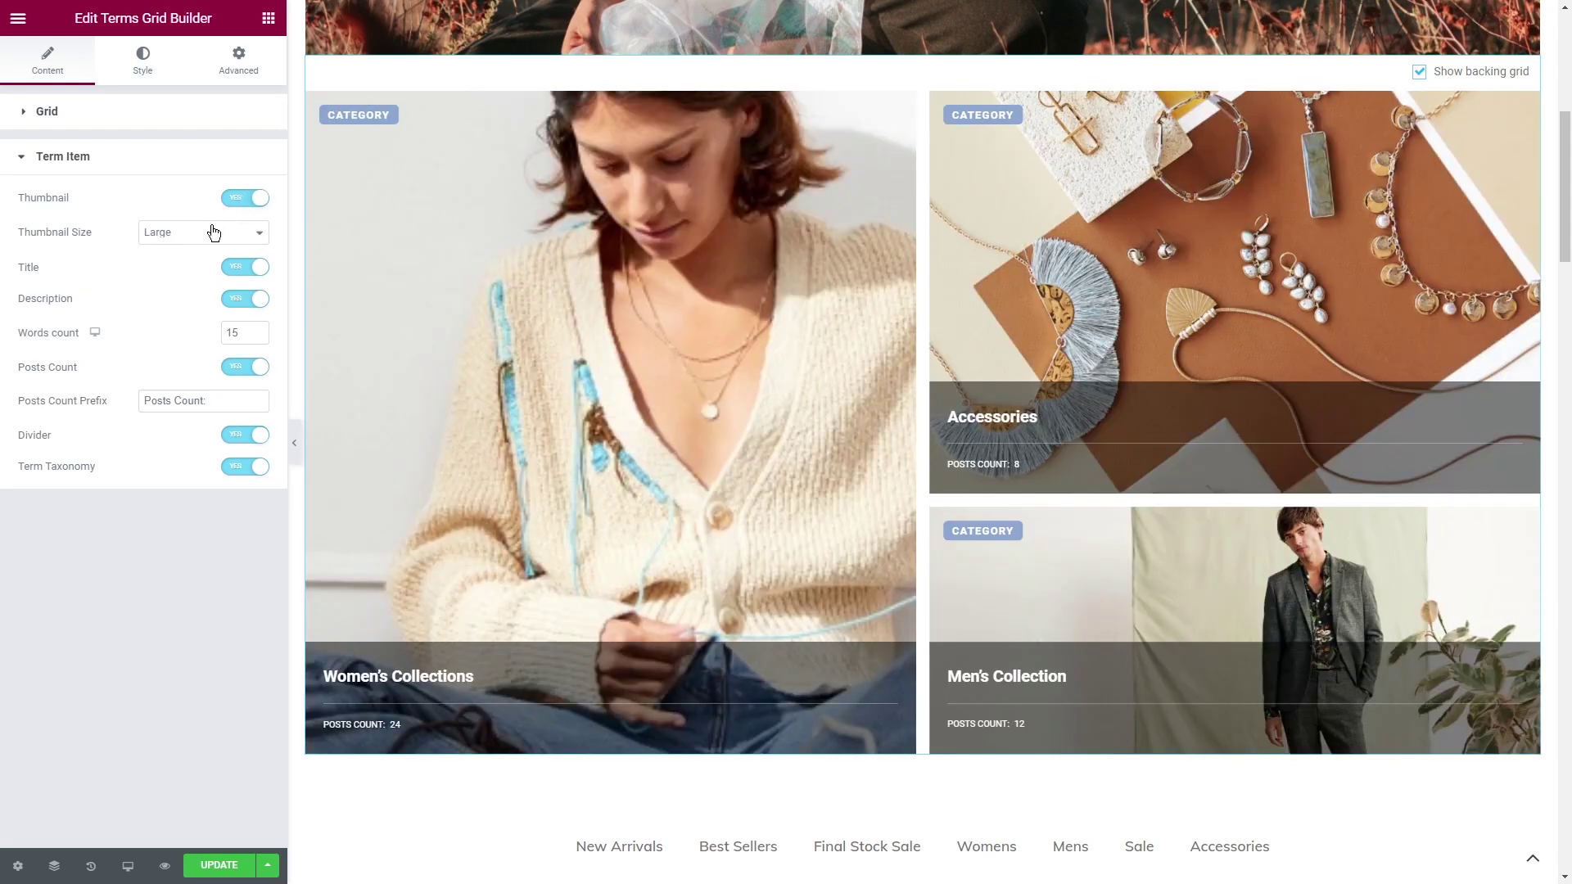
left_click(213, 233)
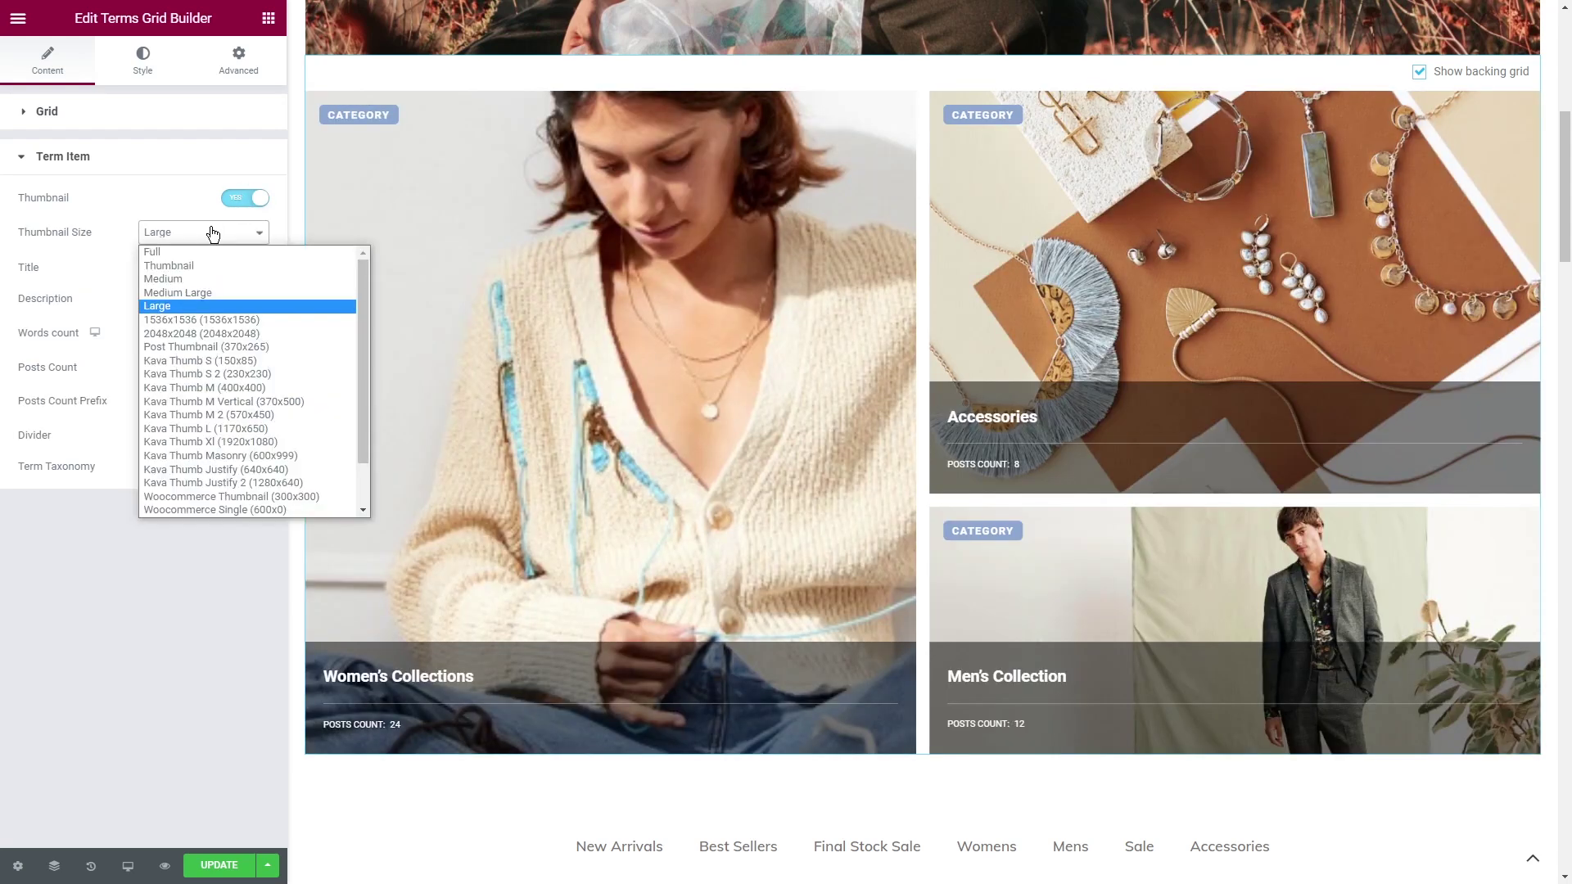
left_click(212, 234)
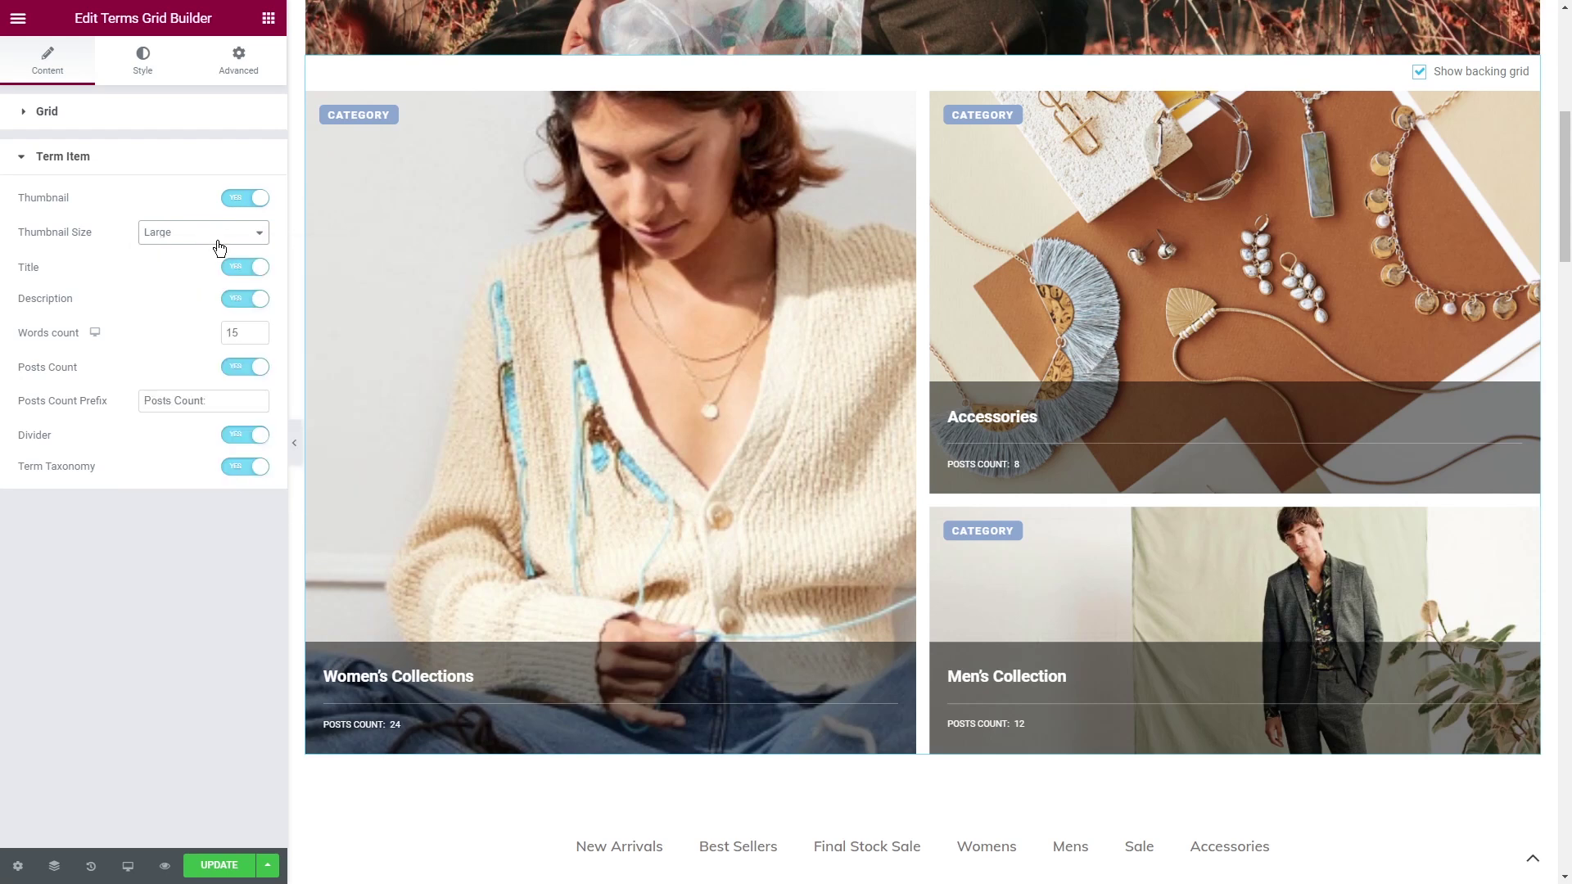
left_click(242, 298)
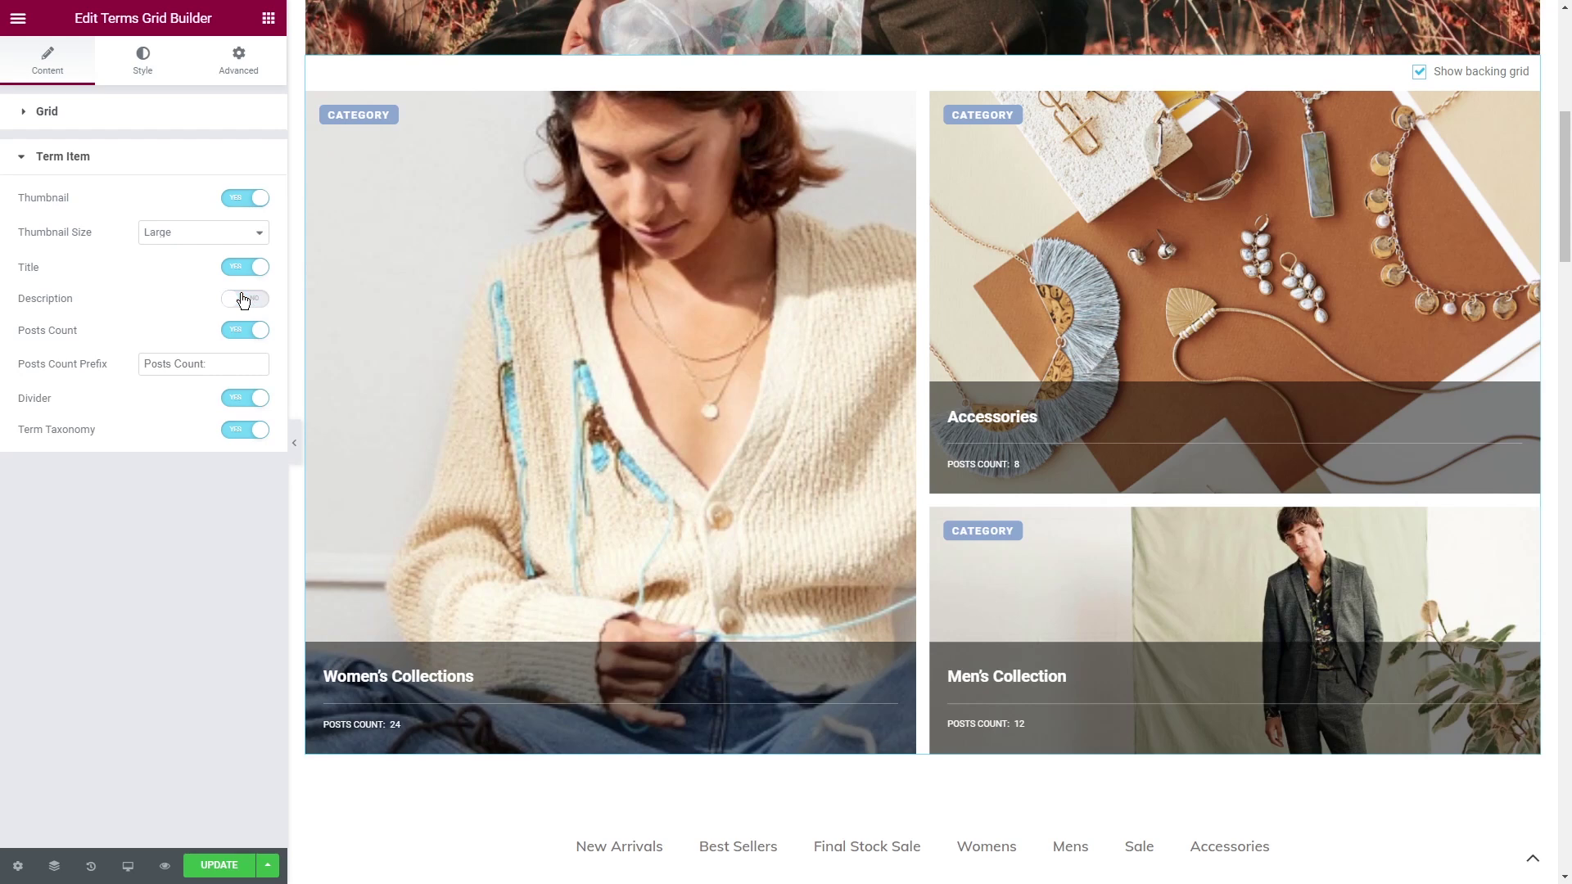
left_click(246, 332)
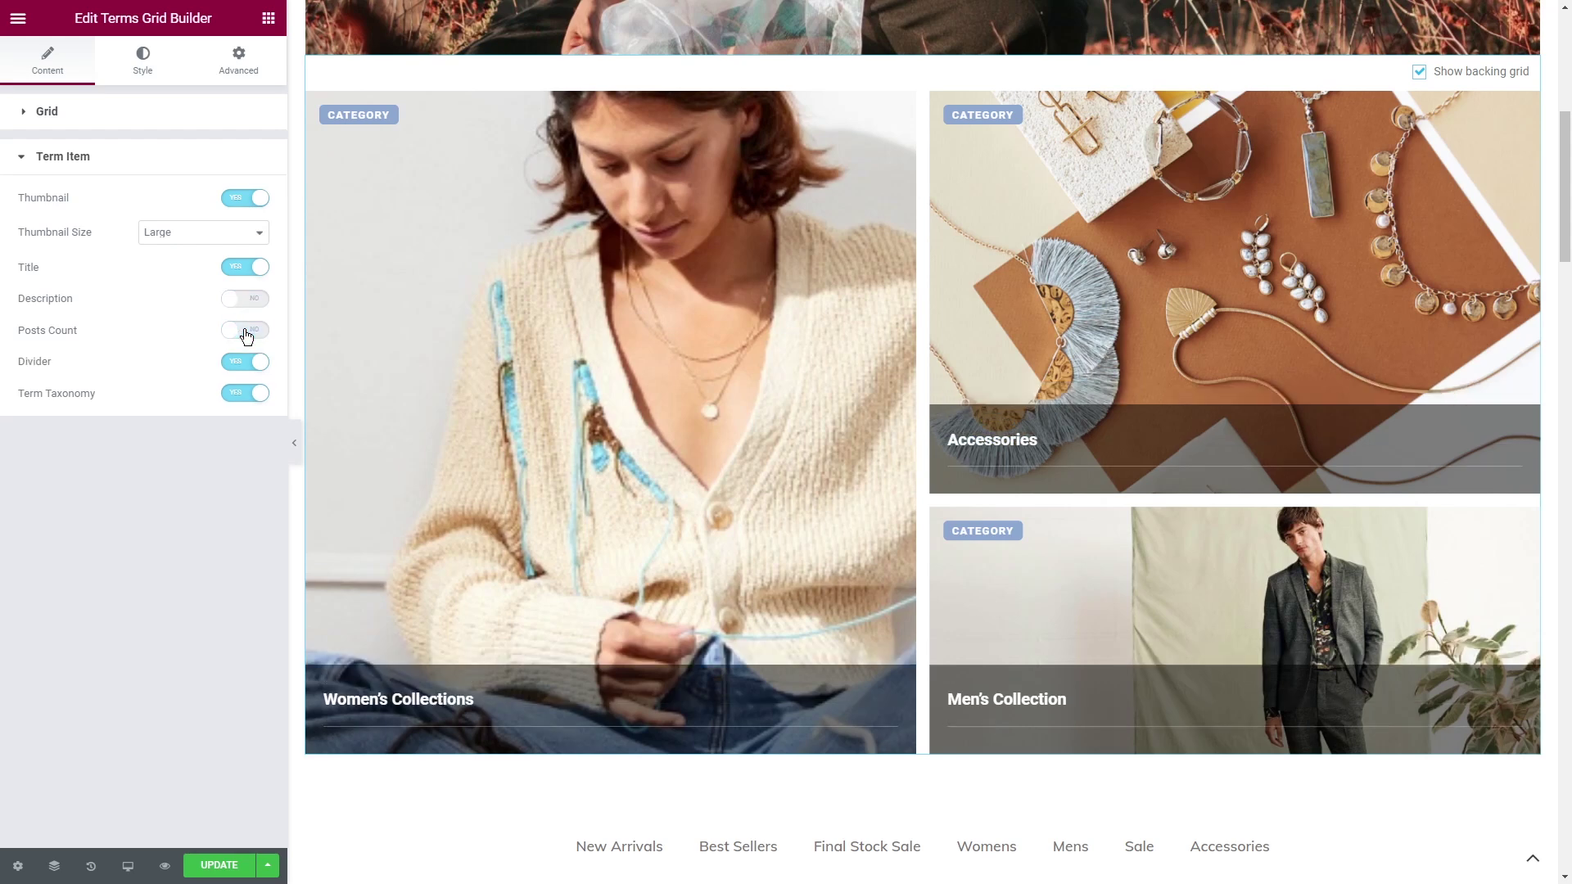
left_click(246, 361)
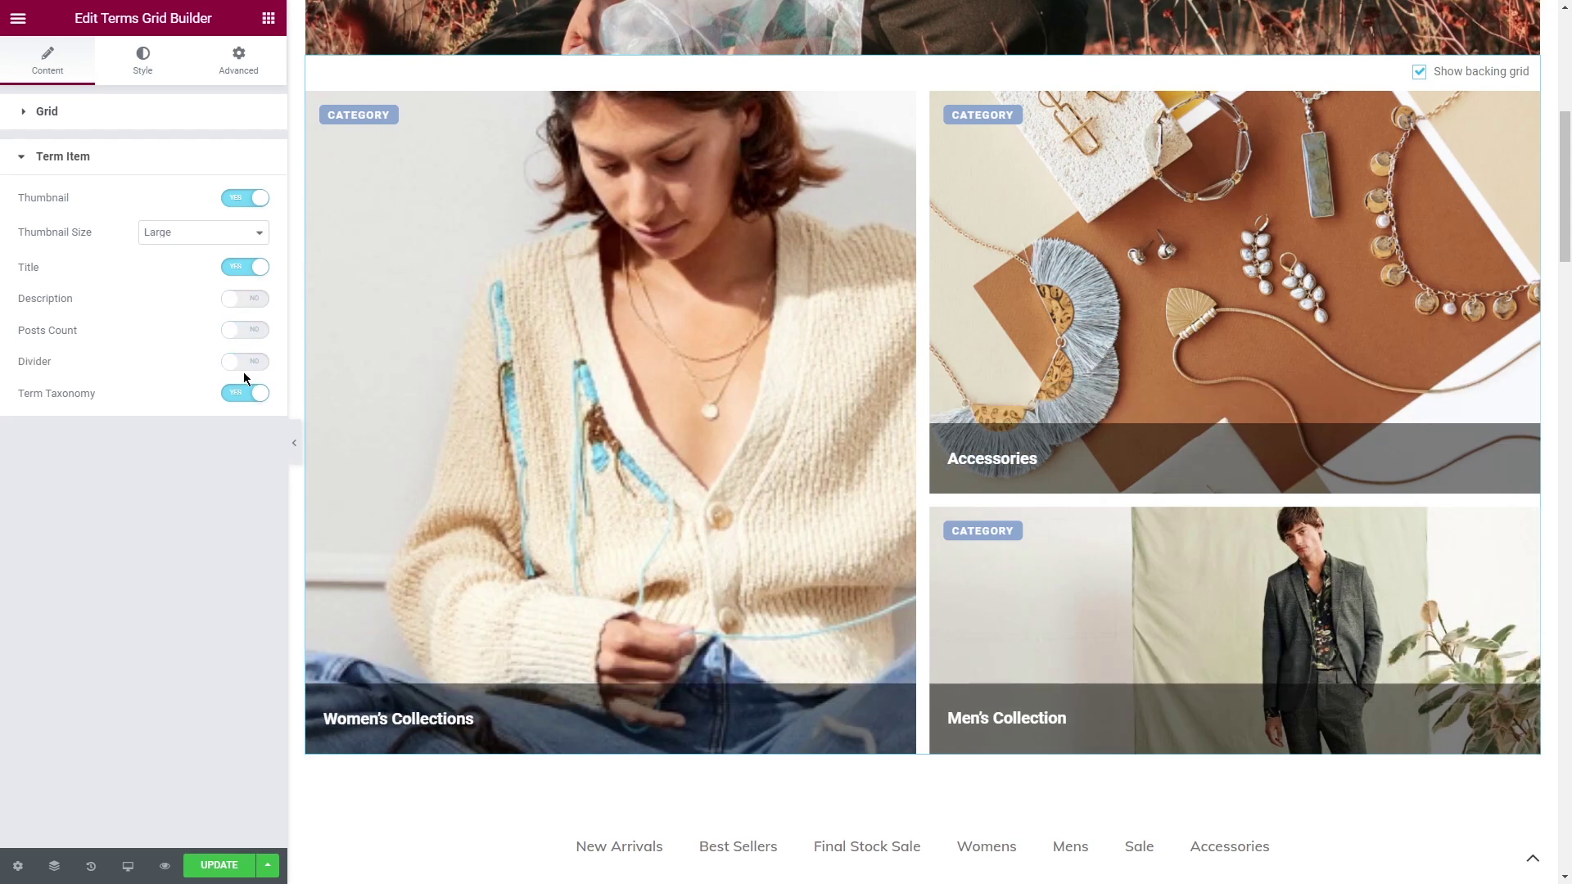
left_click(244, 392)
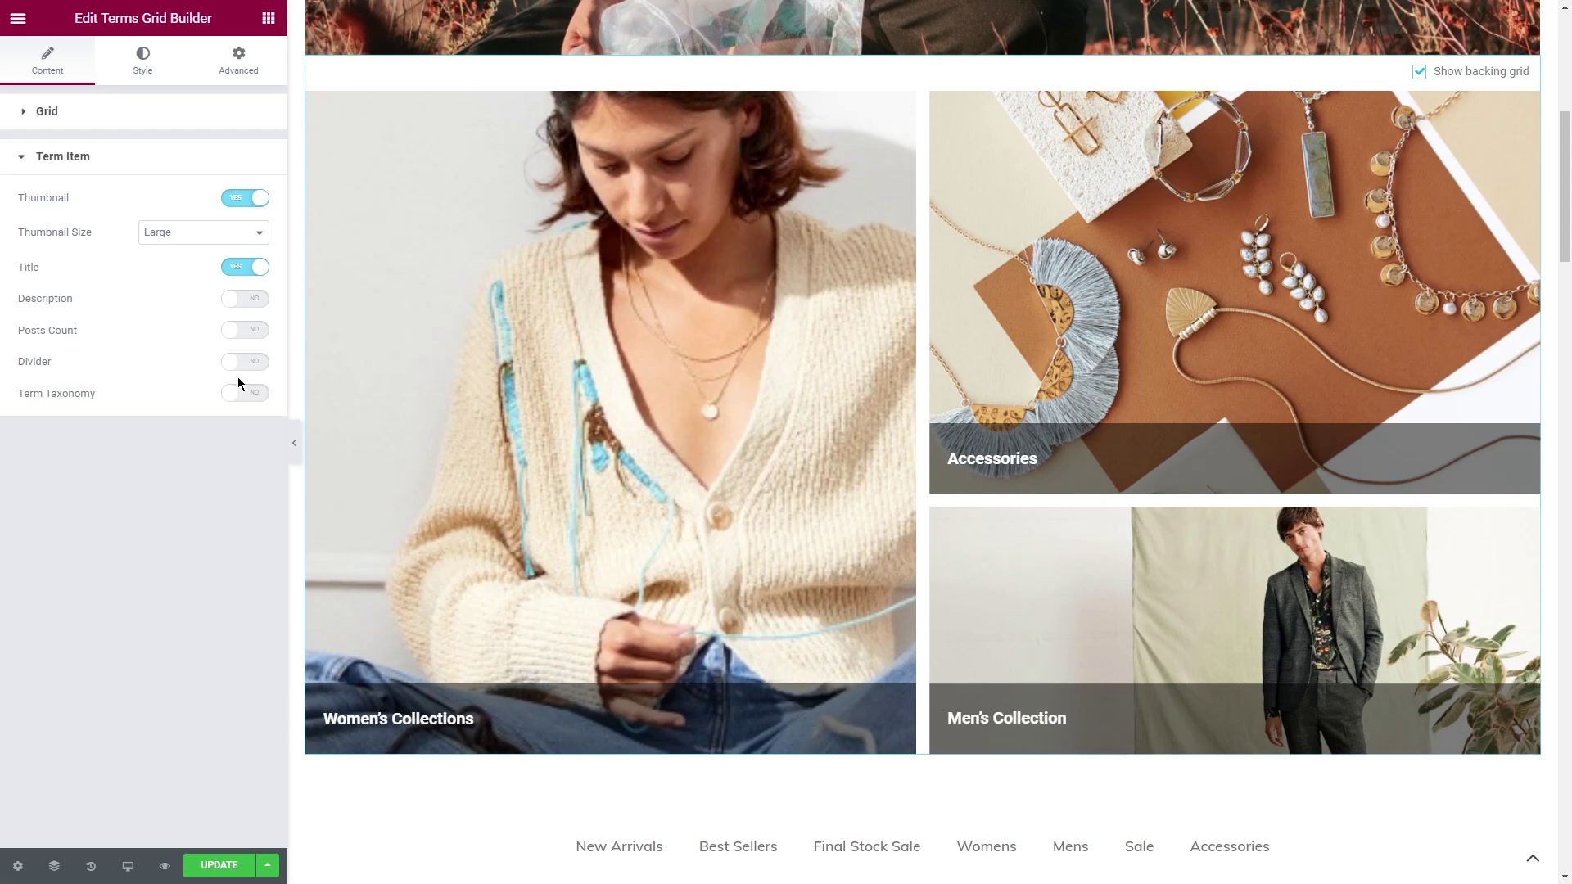
Set the content body background to translucent dark brown #342B1163 and update the template.
left_click(145, 57)
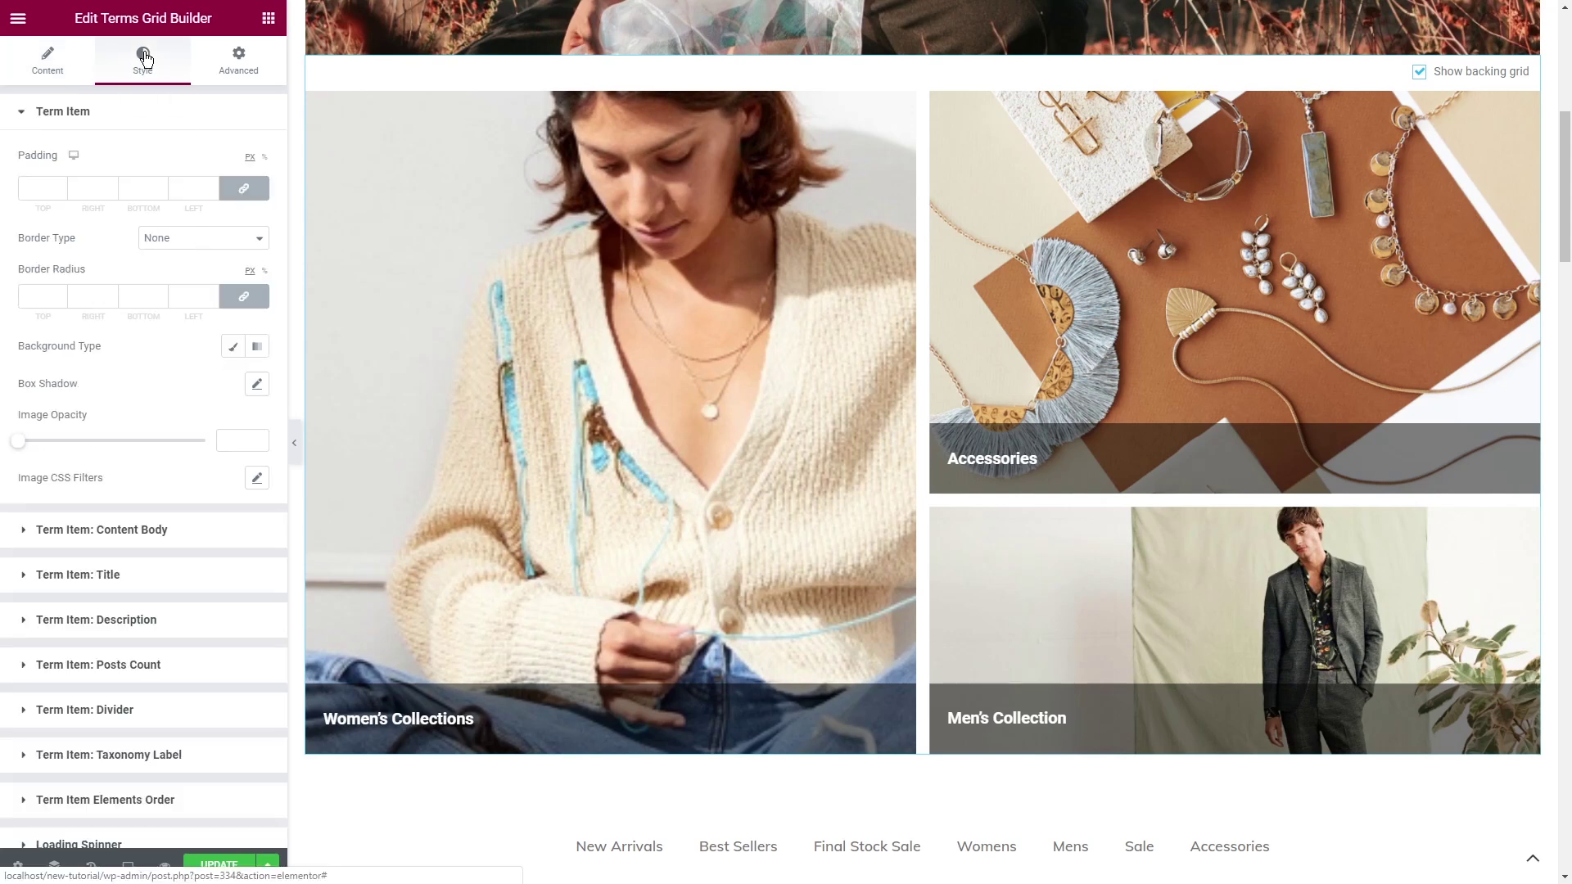
left_click(137, 111)
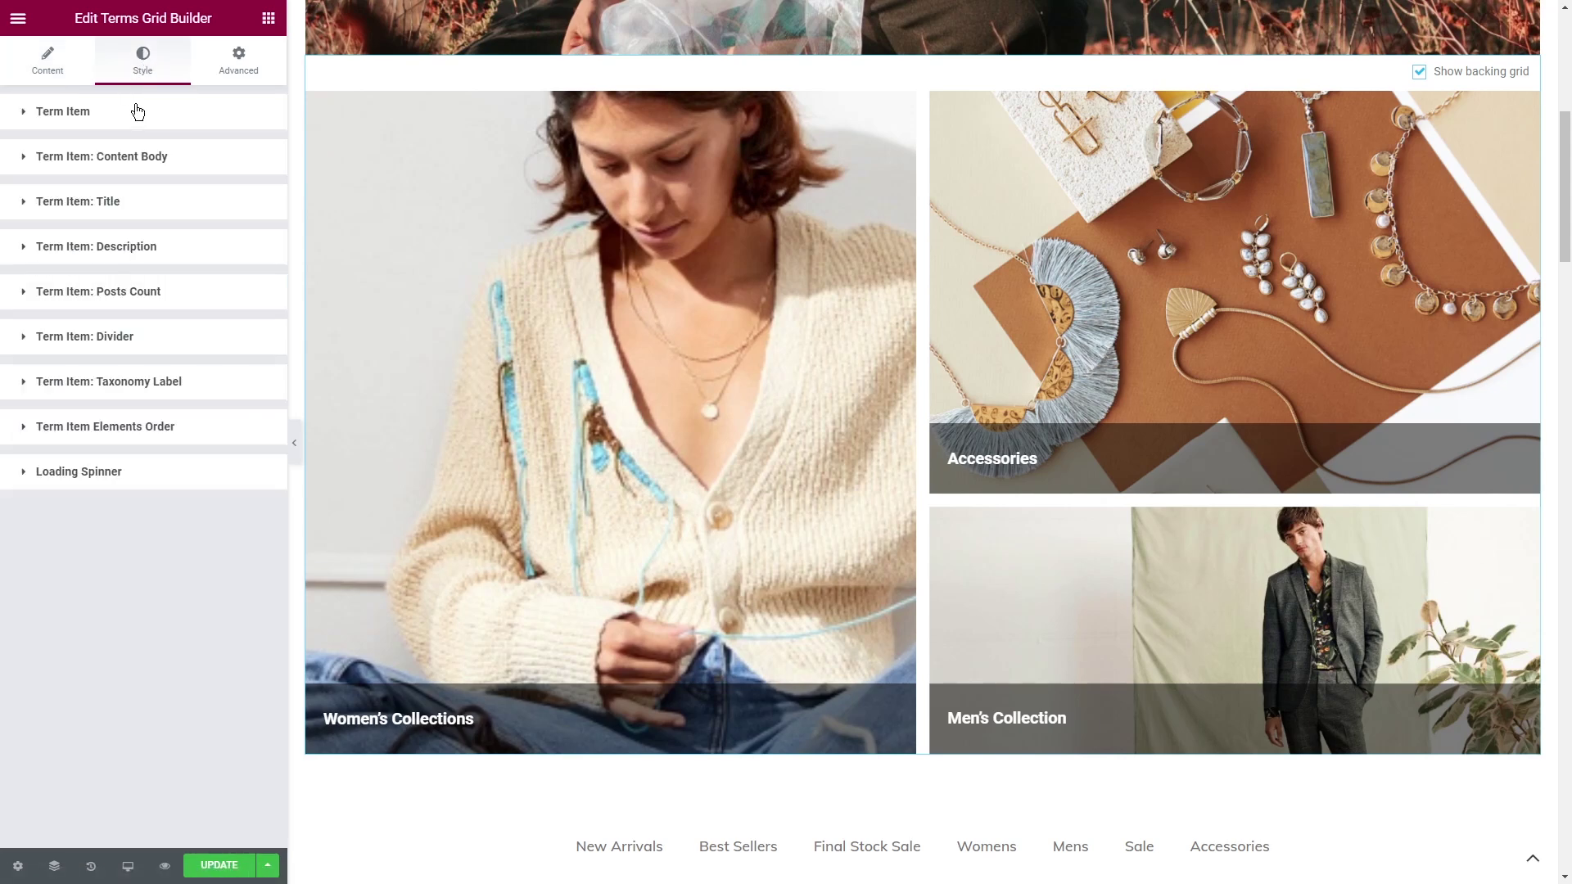
left_click(141, 202)
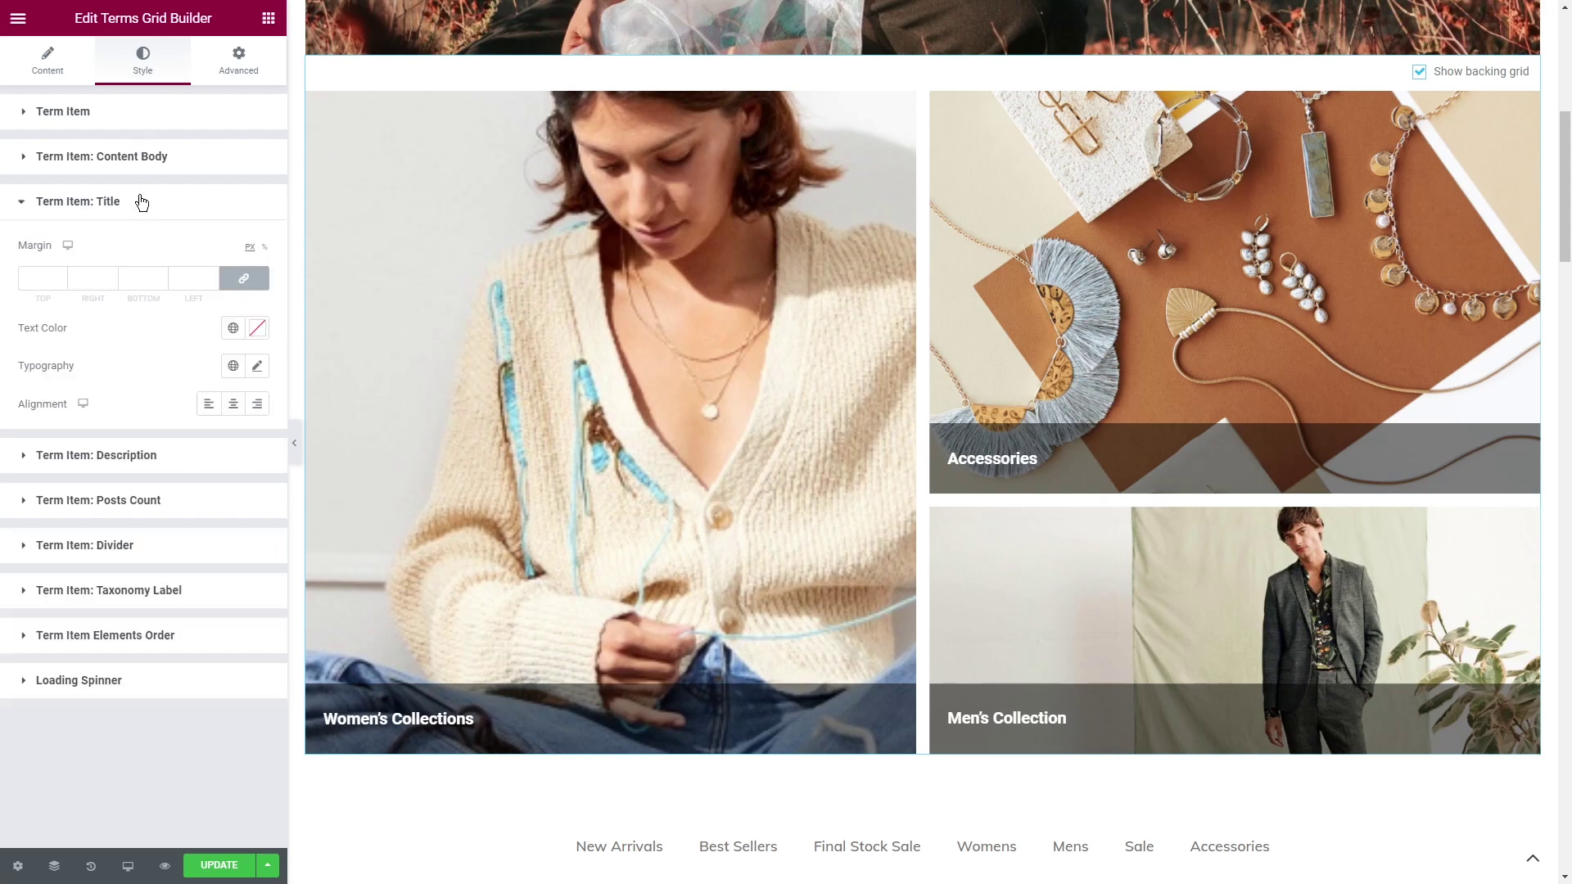
left_click(139, 155)
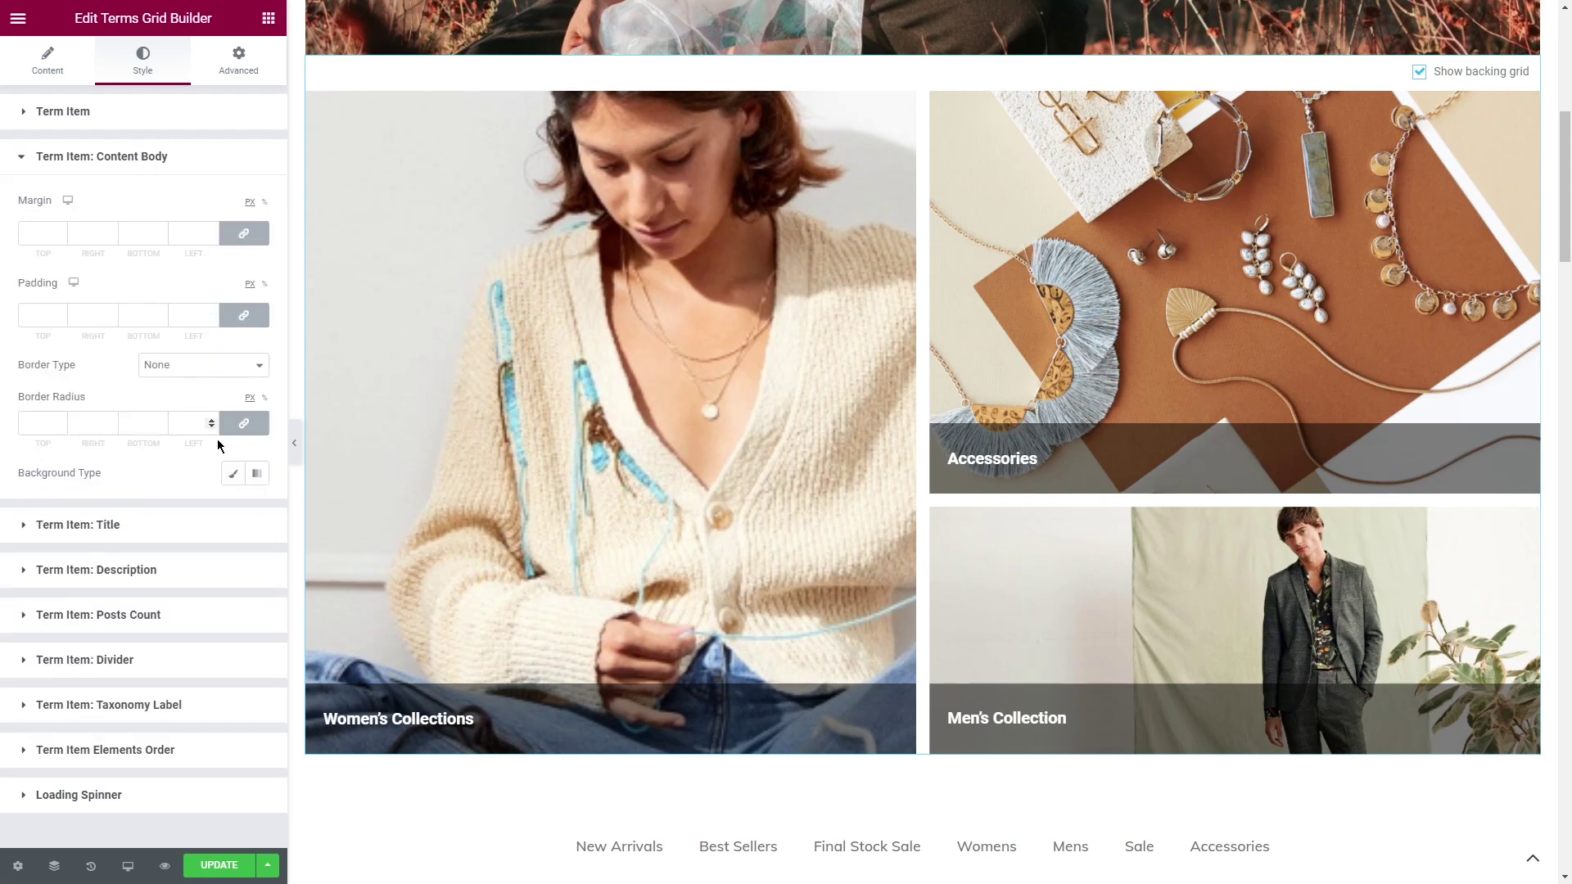
left_click(258, 510)
left_click(129, 761)
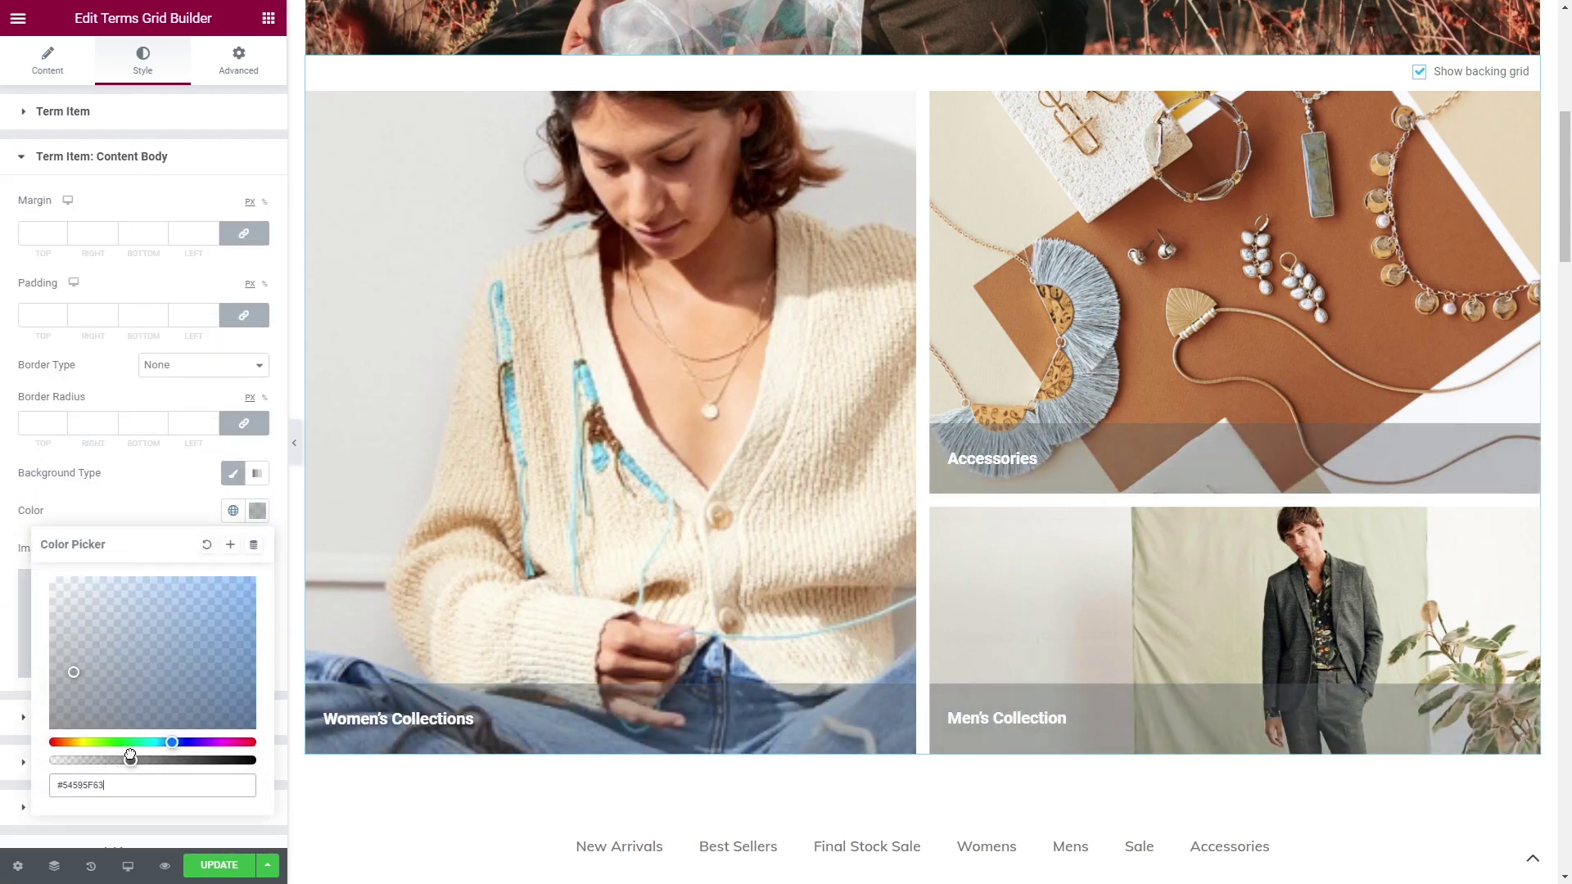
left_click(74, 742)
left_click(93, 671)
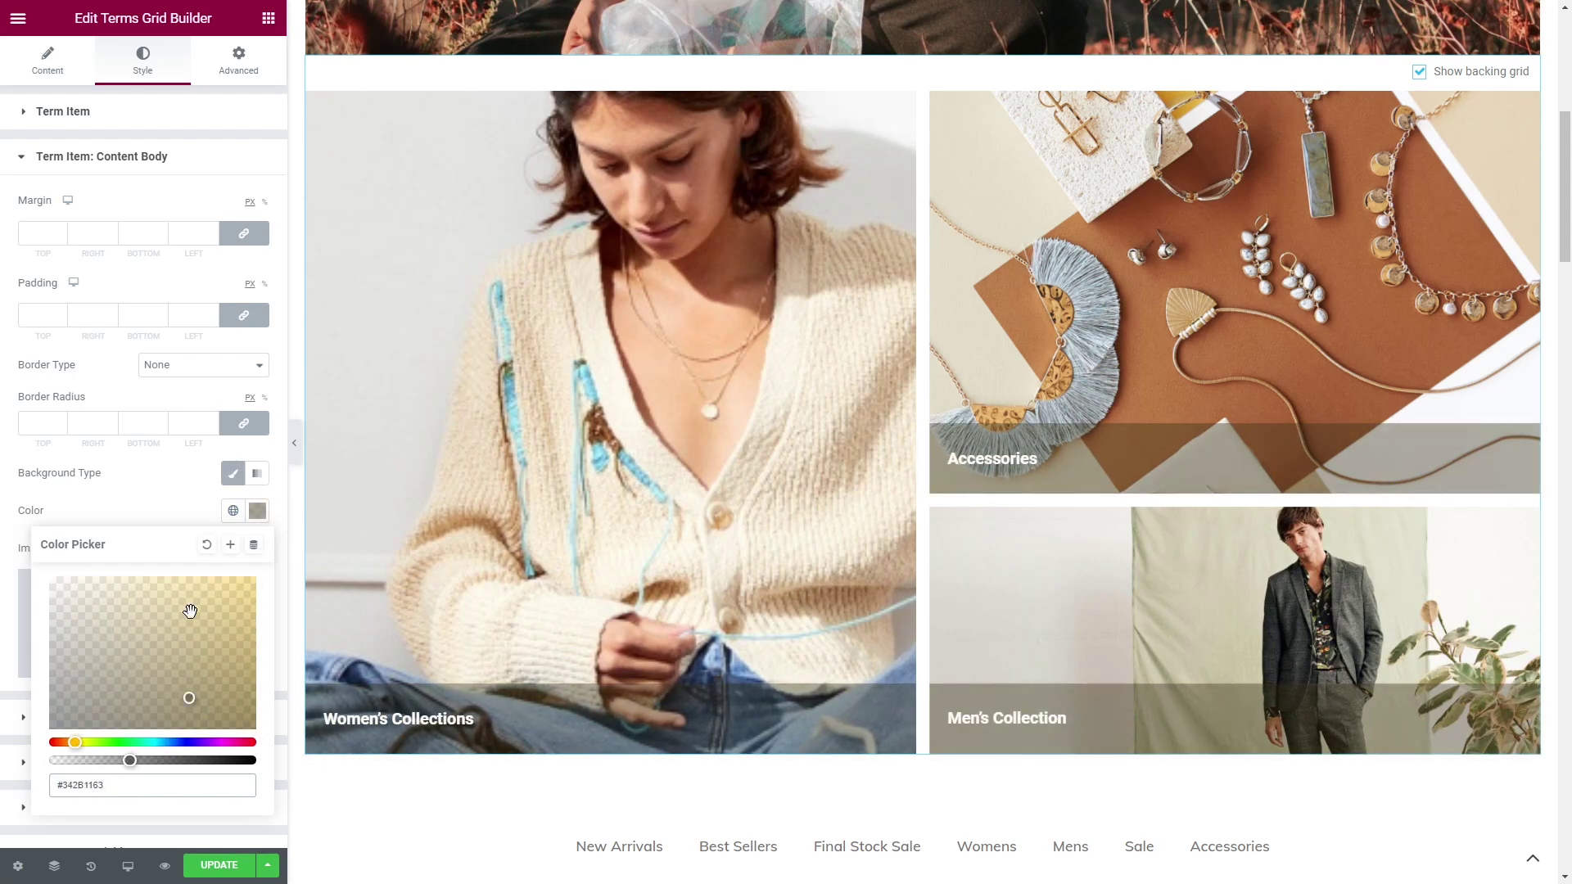
left_click(197, 514)
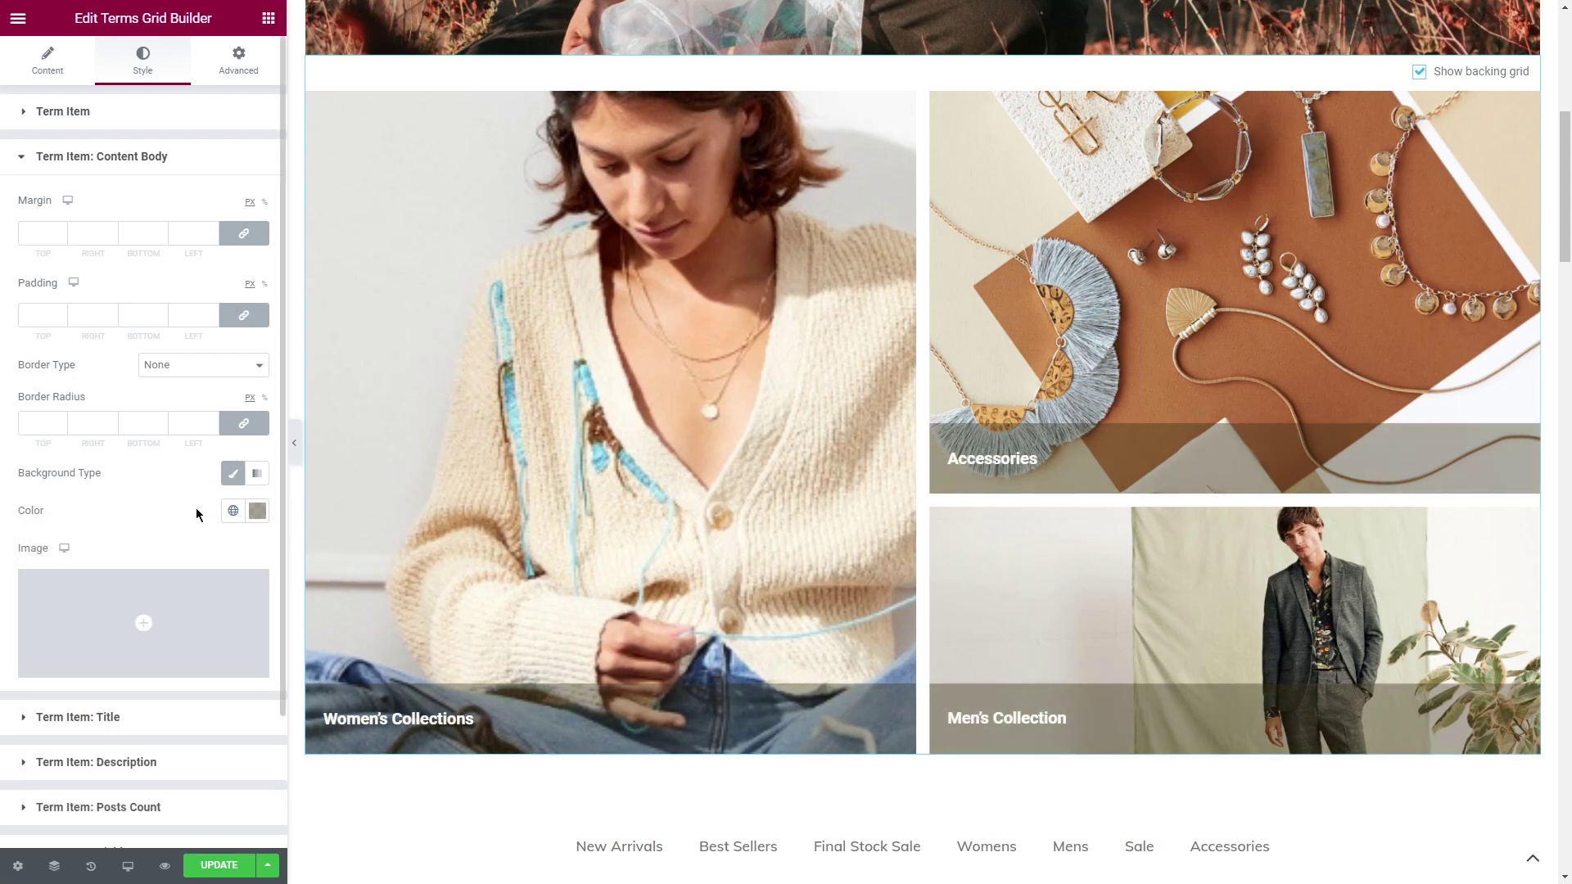
left_click(217, 864)
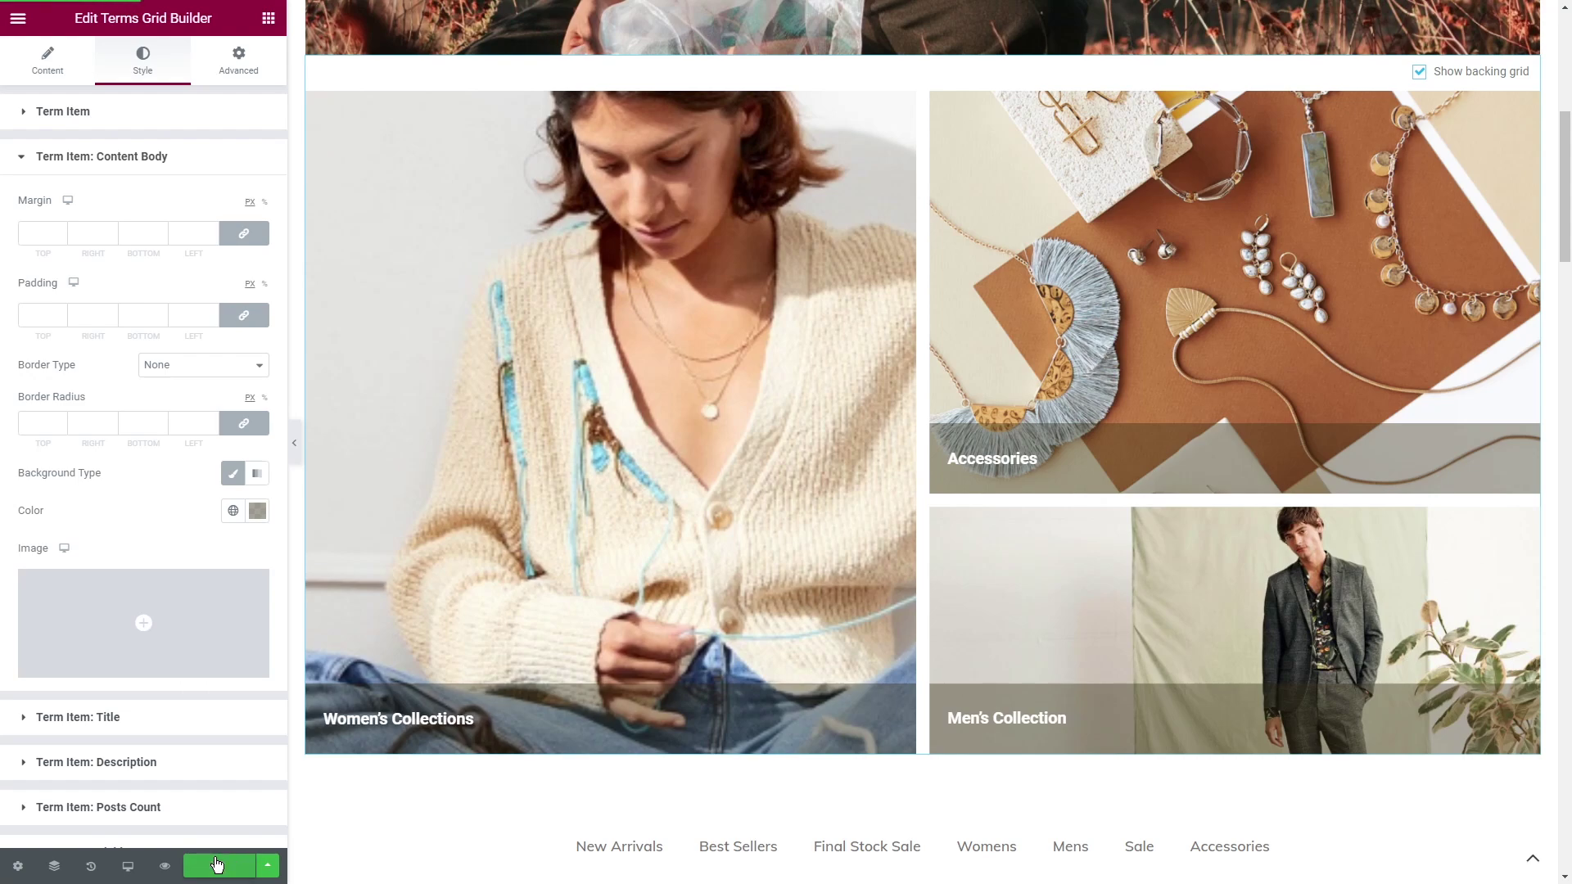
Preview the live site and open Women's Collections from its homepage category tile.
left_click(164, 865)
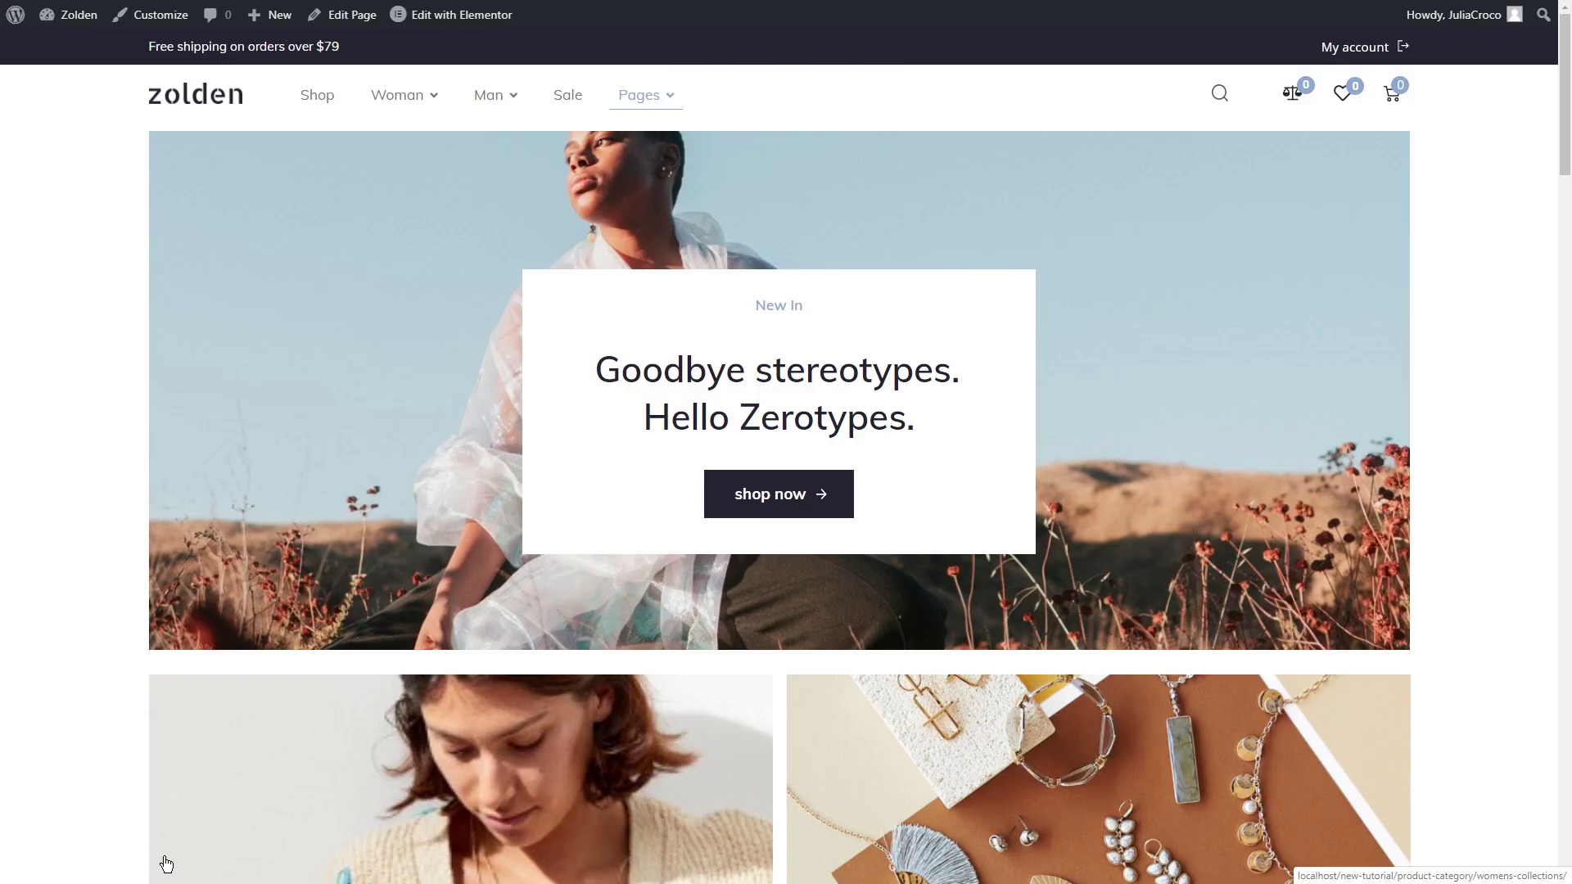
middle_click(1481, 401)
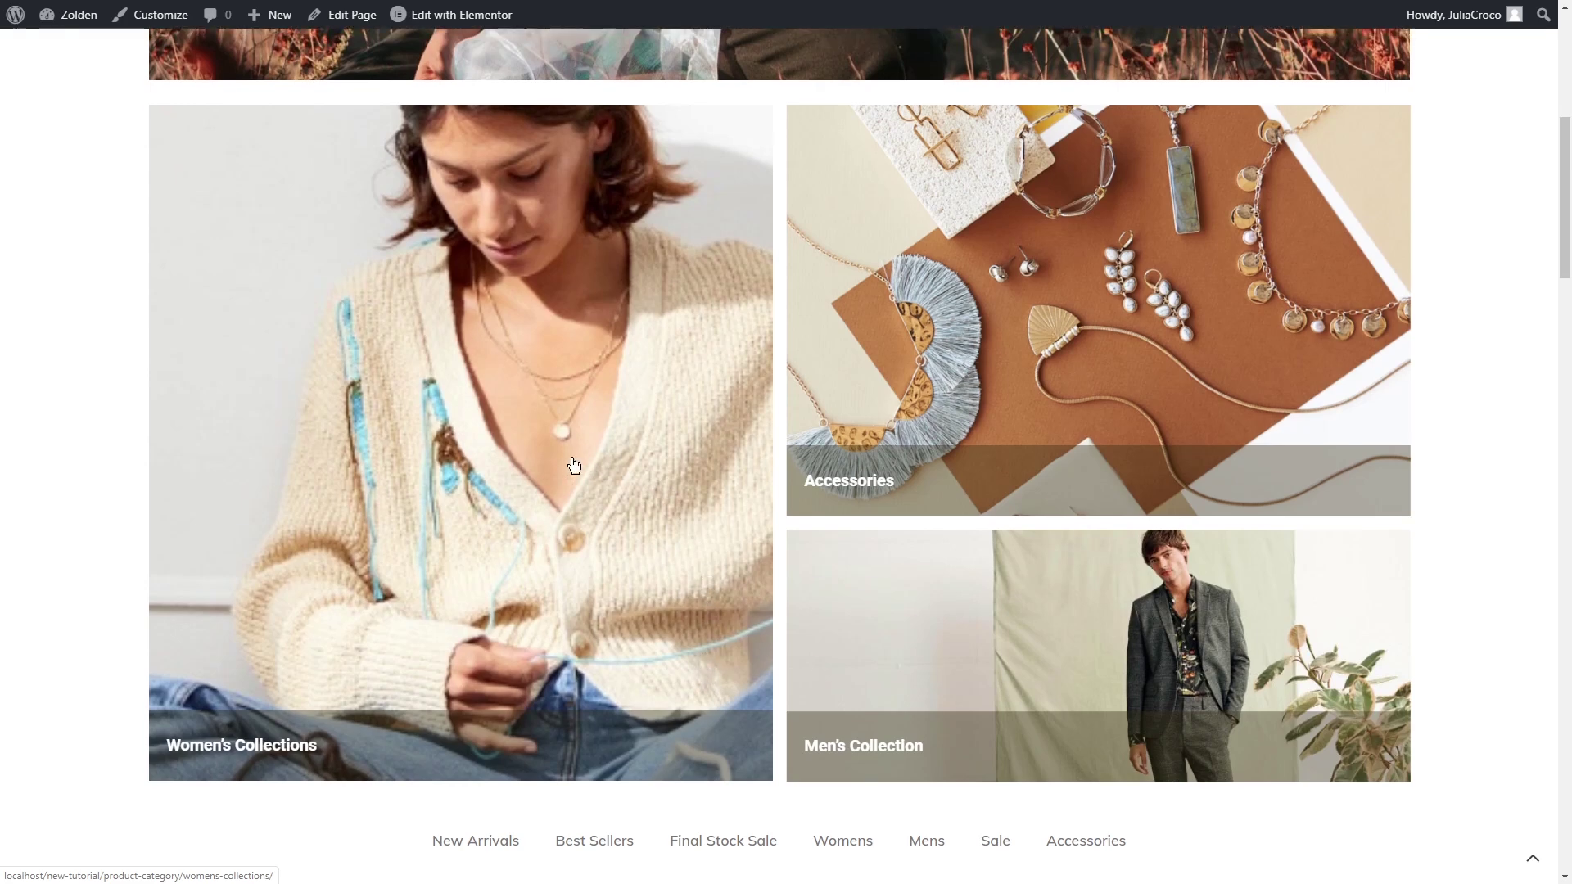
left_click(548, 469)
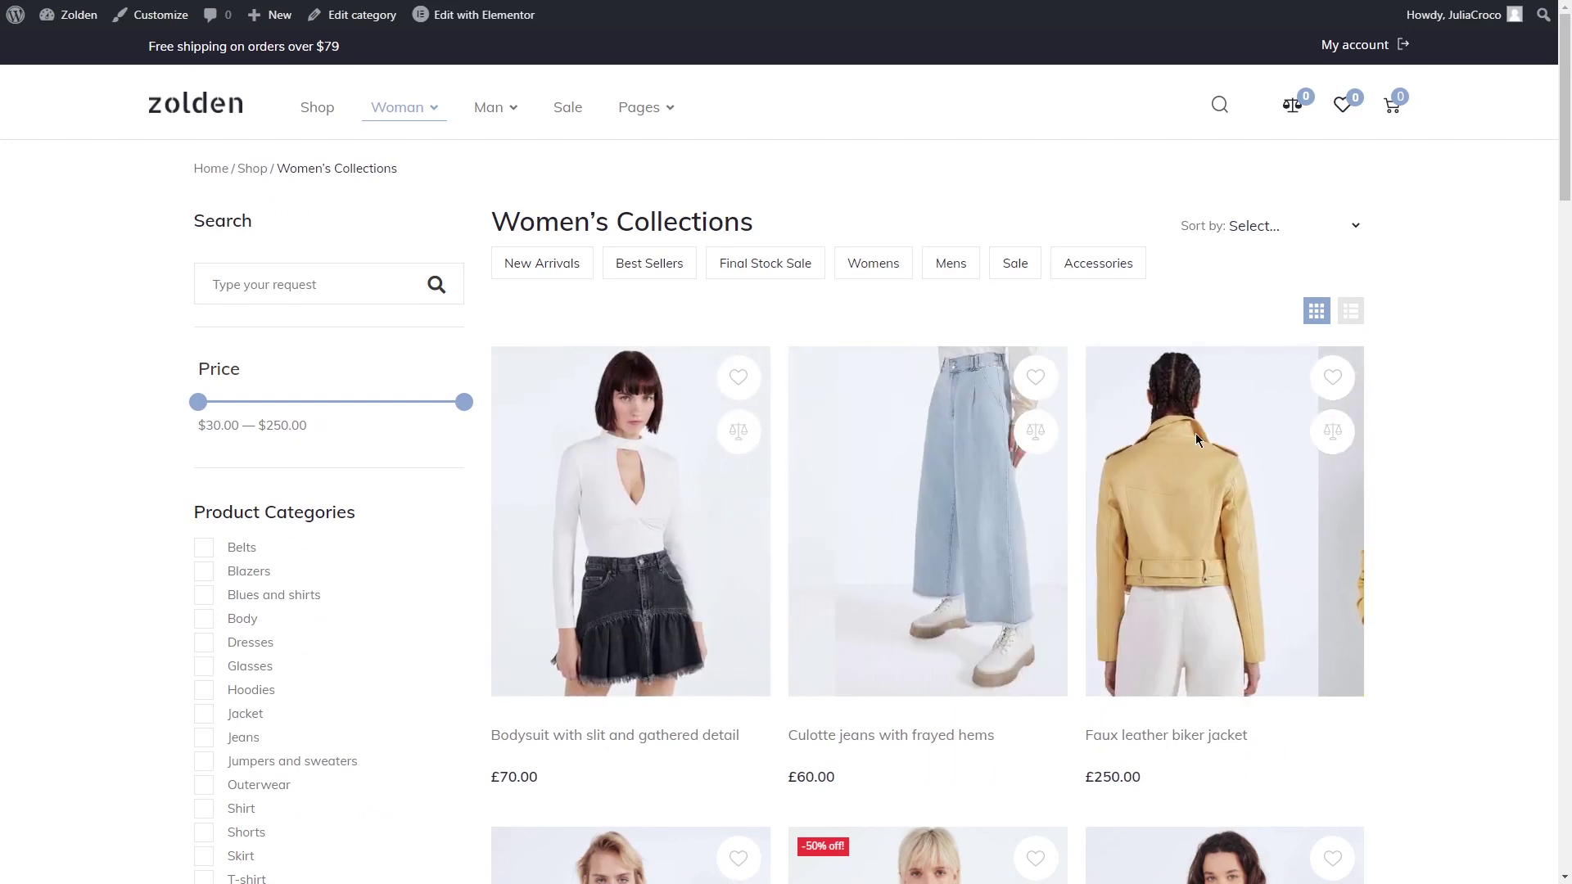
Go to the Shop page from the site's main navigation menu.
left_click(326, 112)
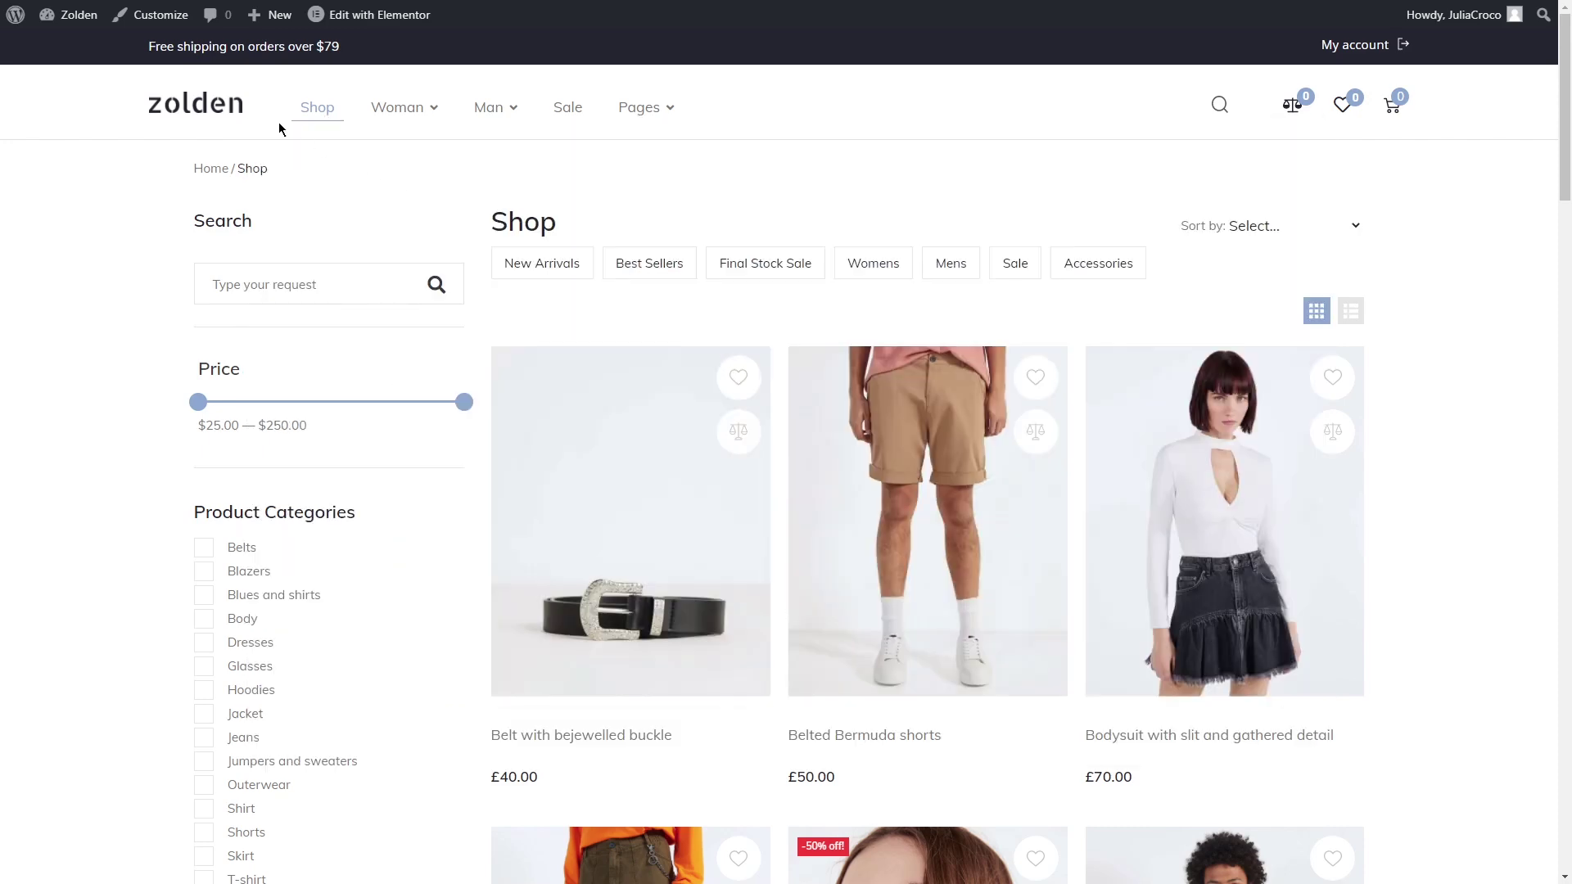
From the Dashboard, go to Crocoblock > Woo Page Builder to list the JetWooBuilder templates.
left_click(74, 48)
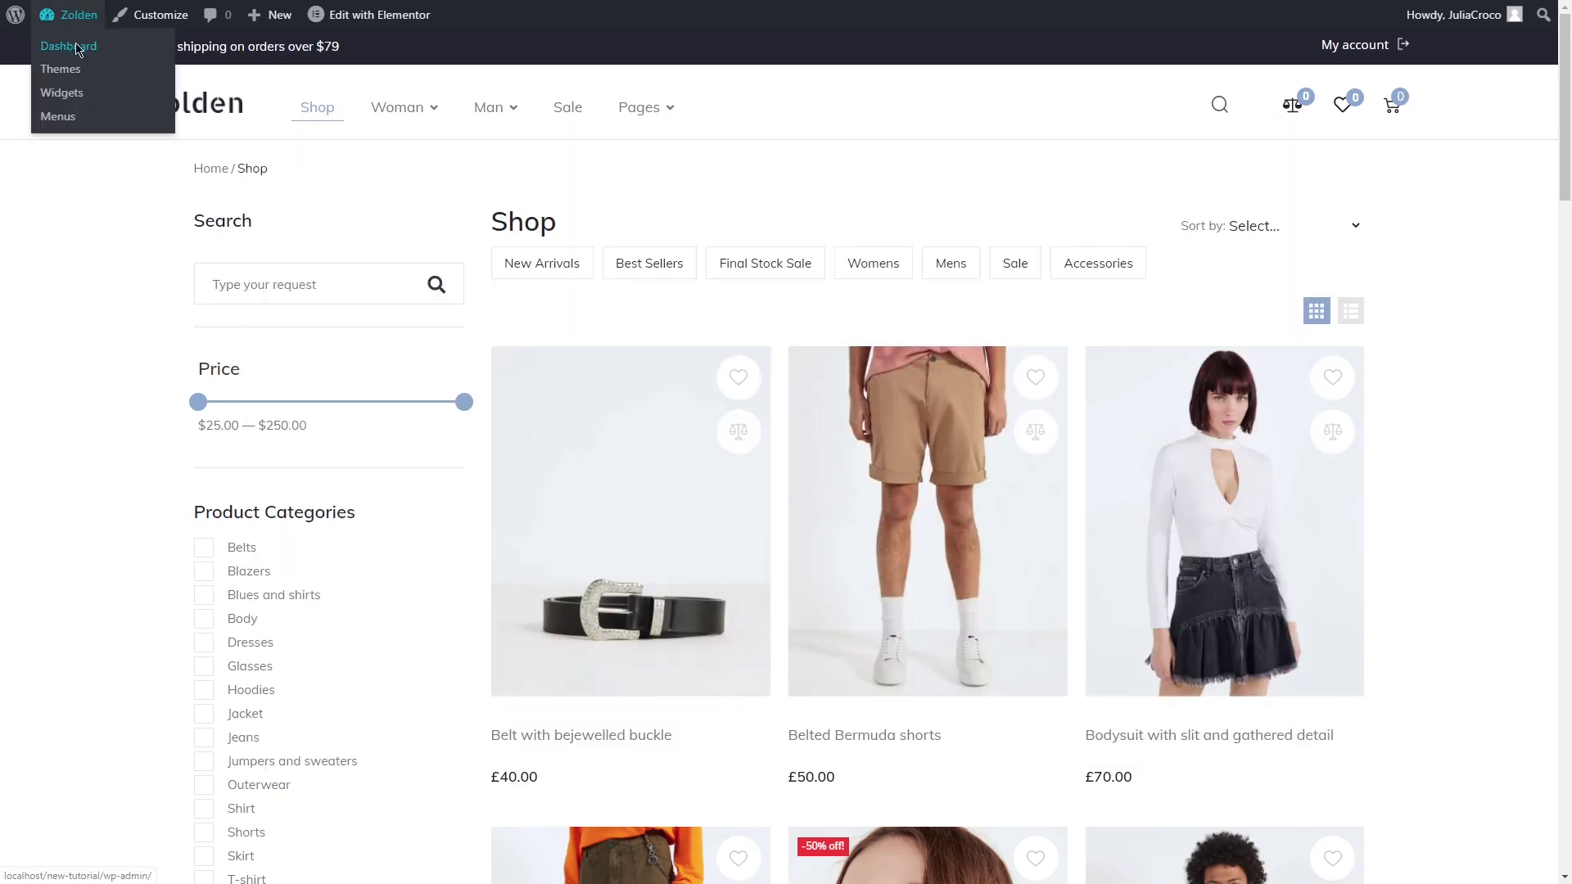
mouse_move(106, 503)
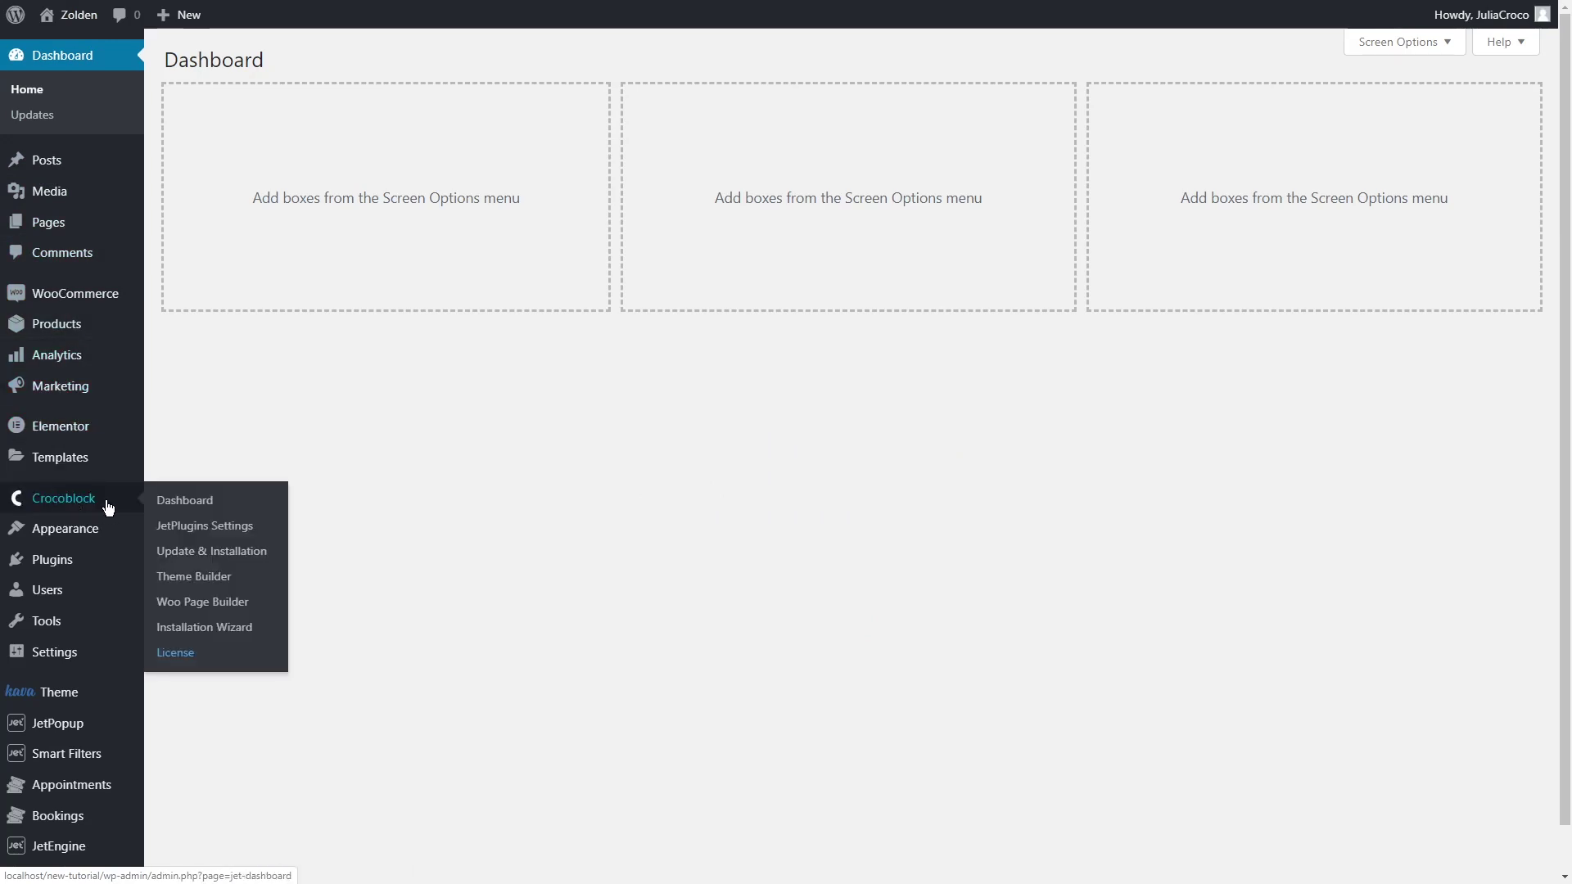
left_click(219, 607)
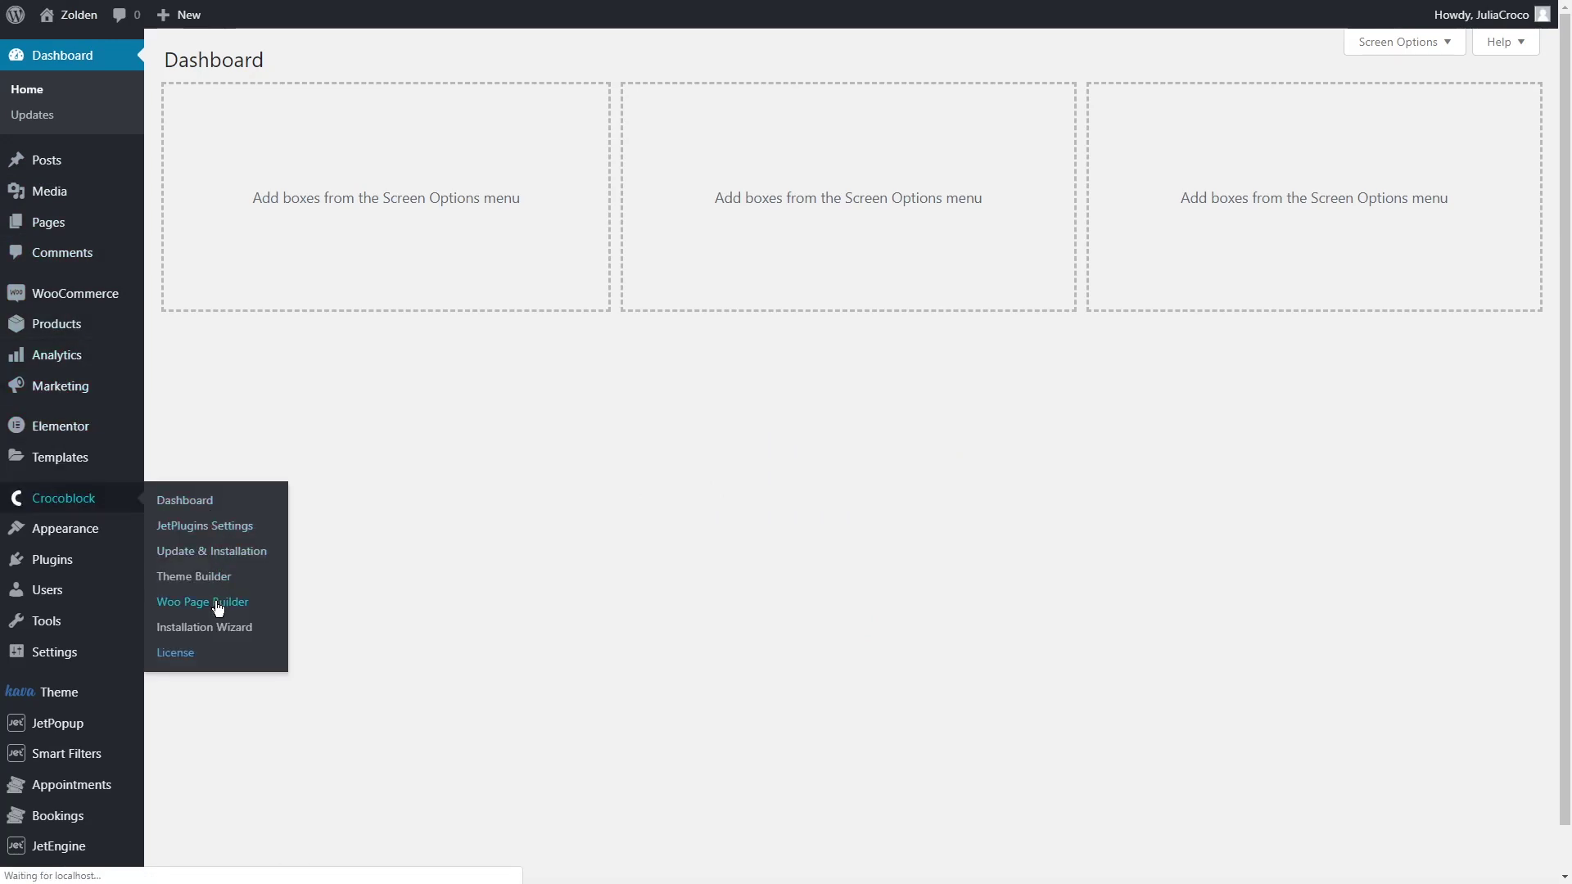
scroll(219, 607, "down", 4)
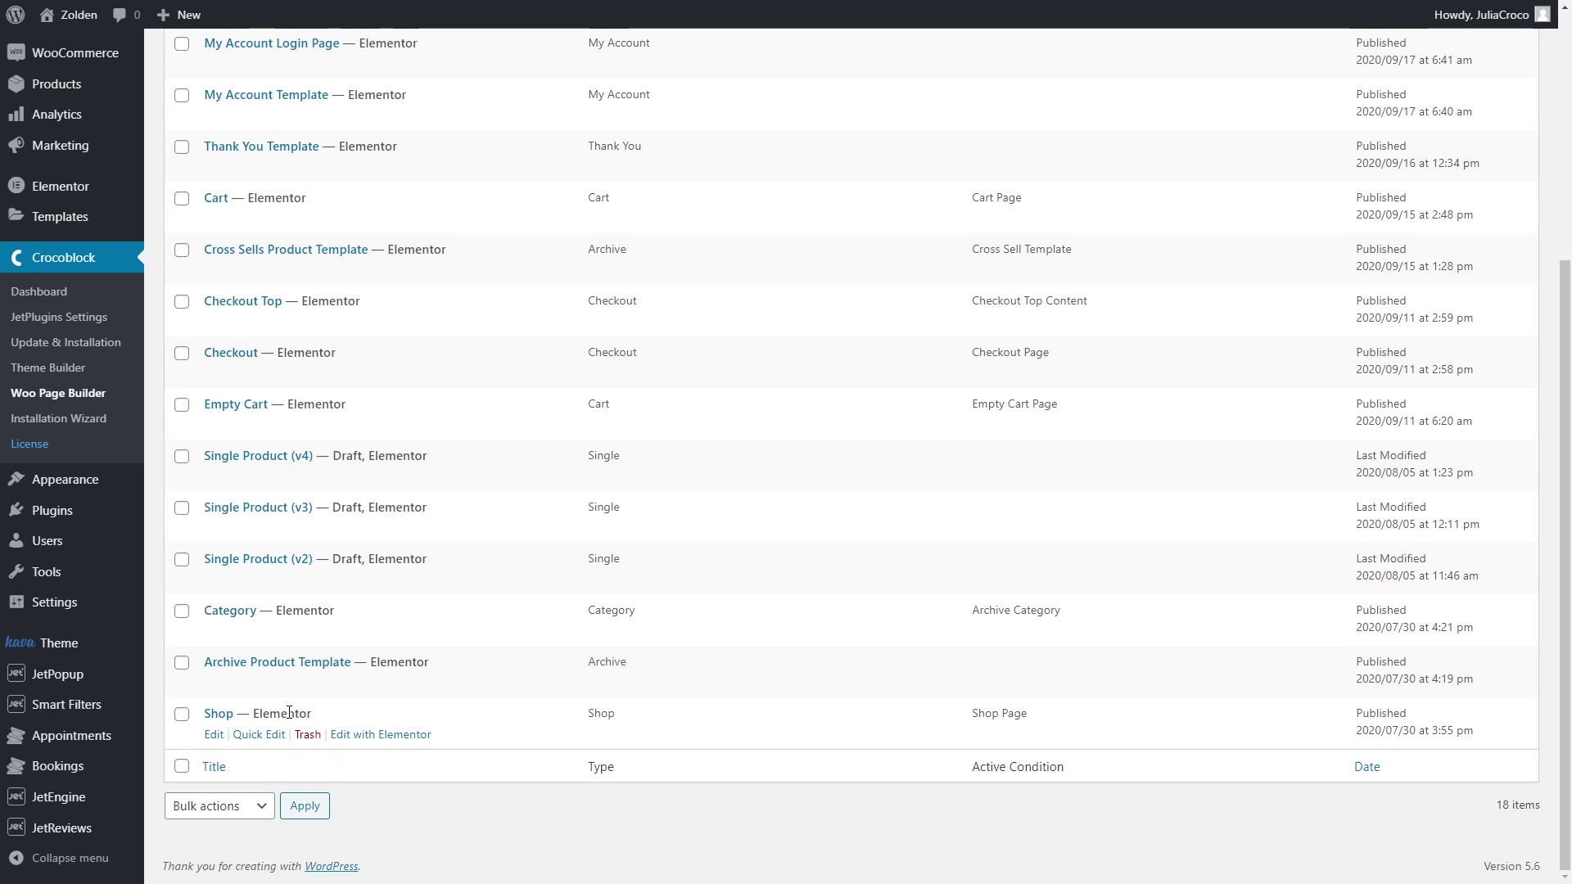
scroll(288, 712, "up", 5)
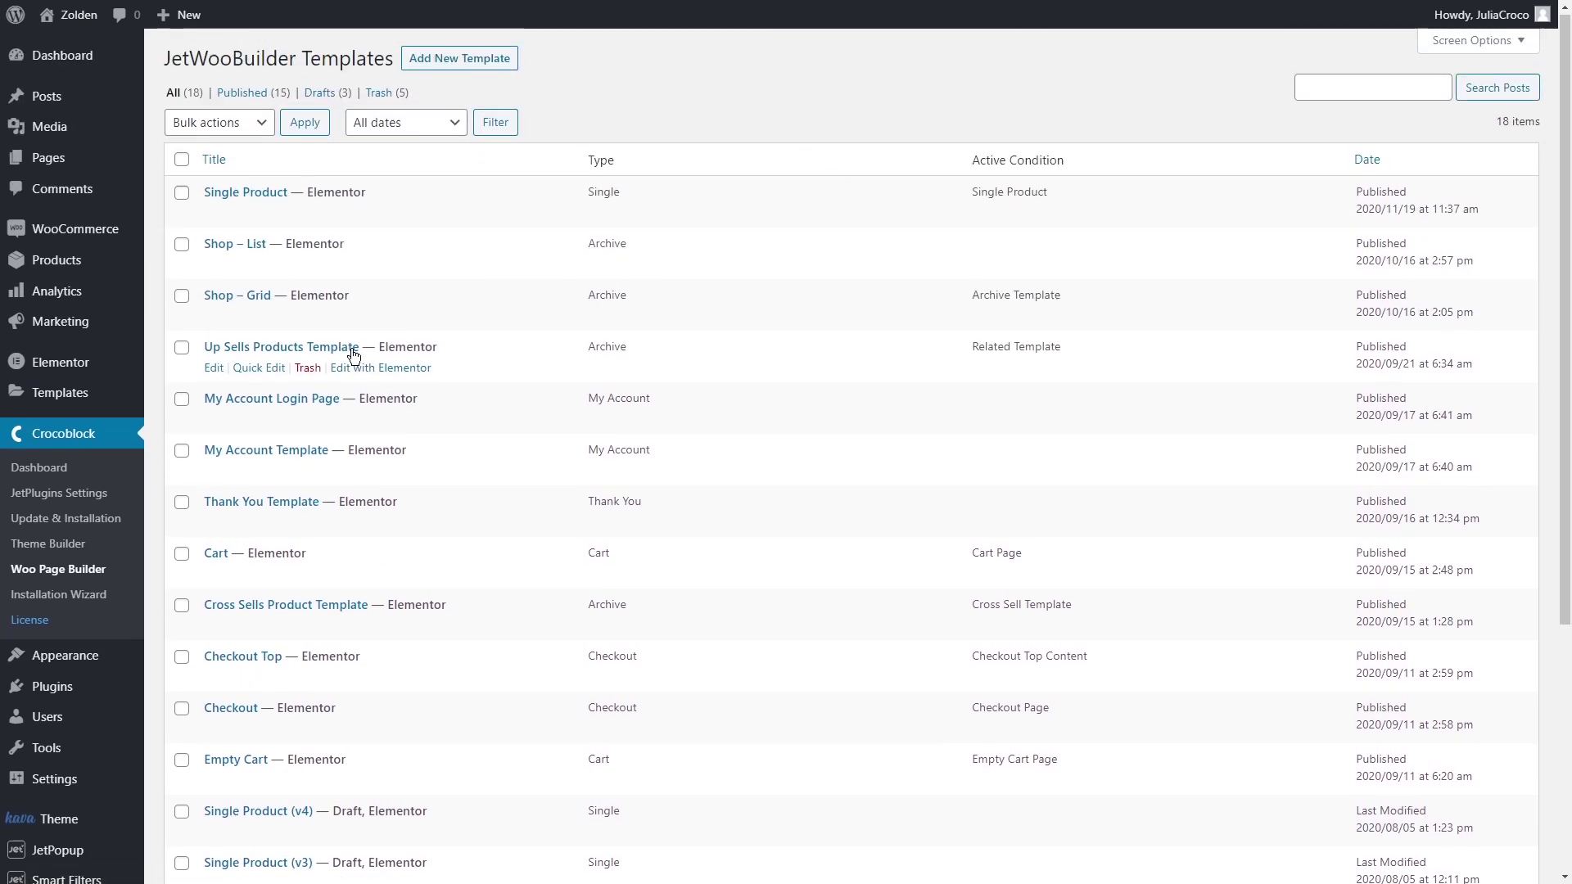
Create a new Shop-type template named 'Shop template for Women's Collection'.
left_click(456, 59)
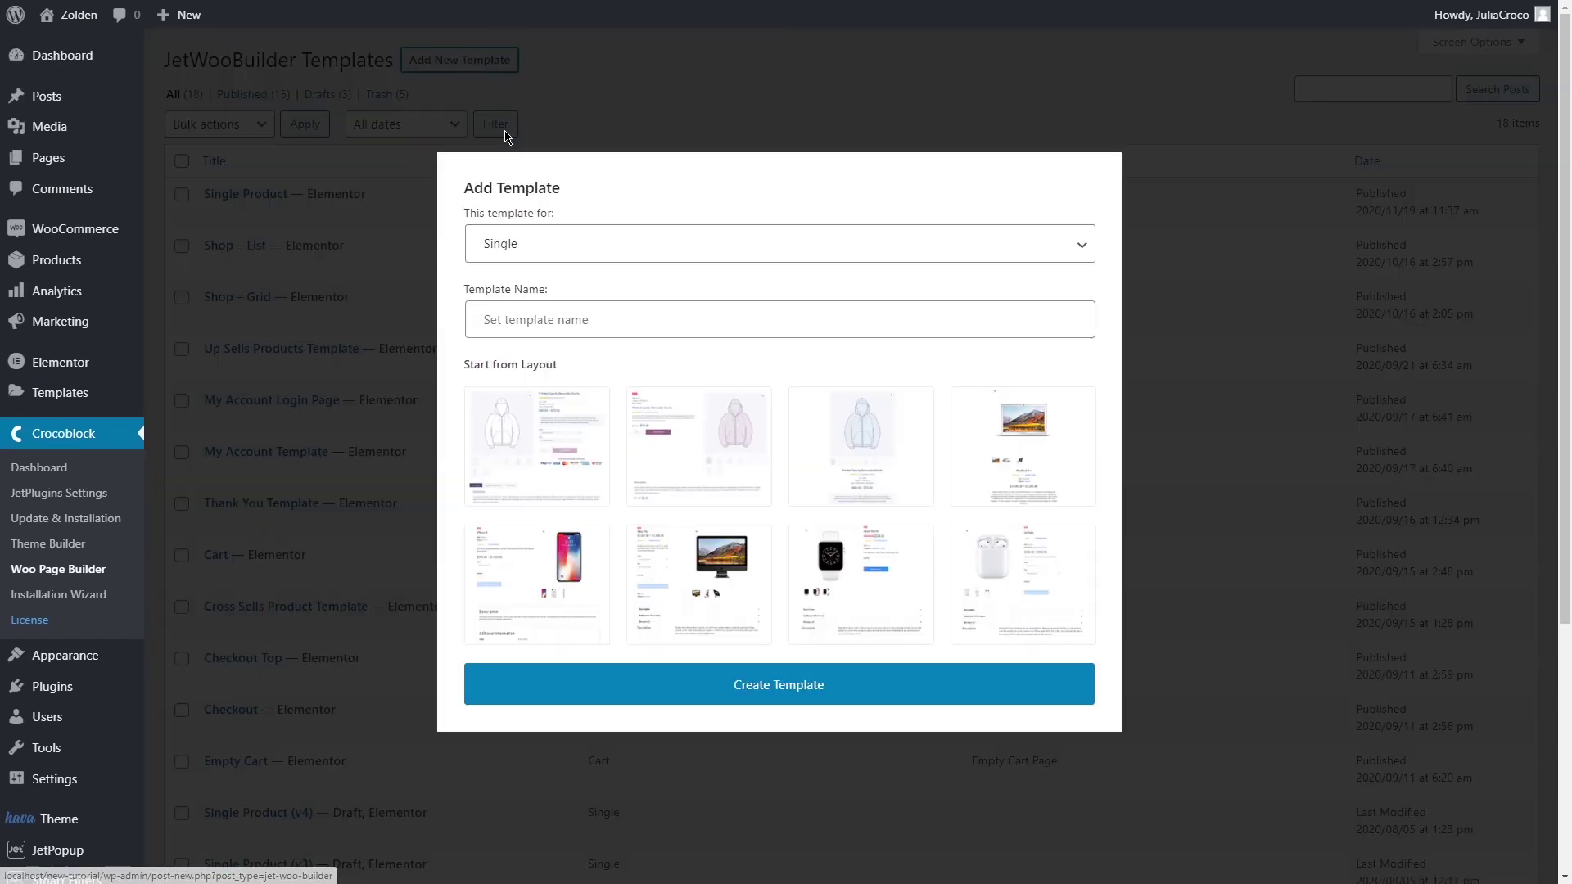
left_click(593, 245)
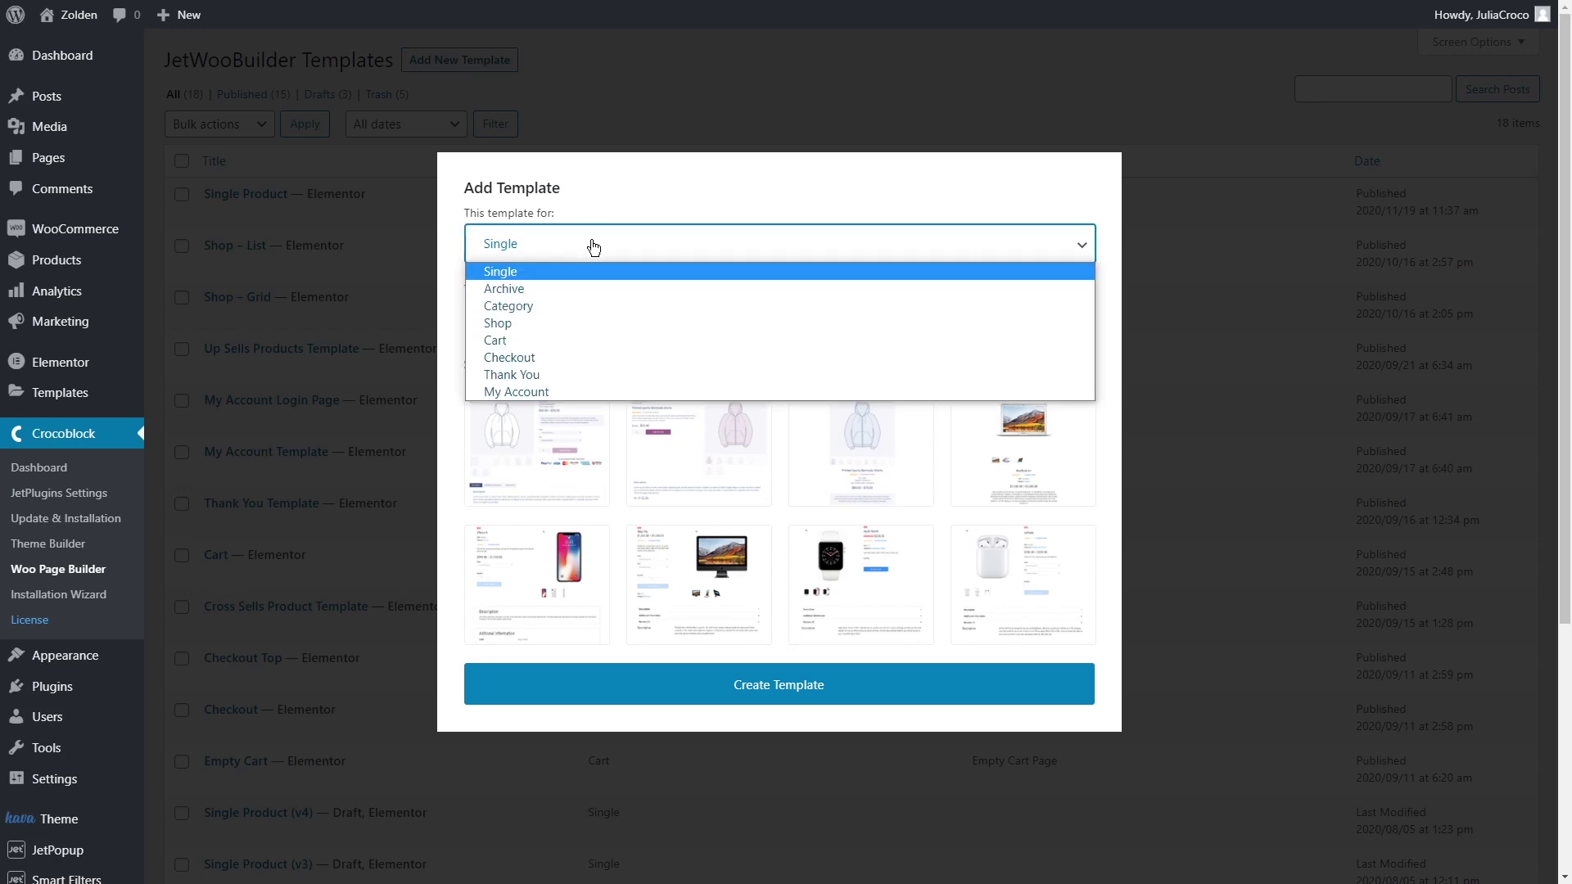
left_click(584, 324)
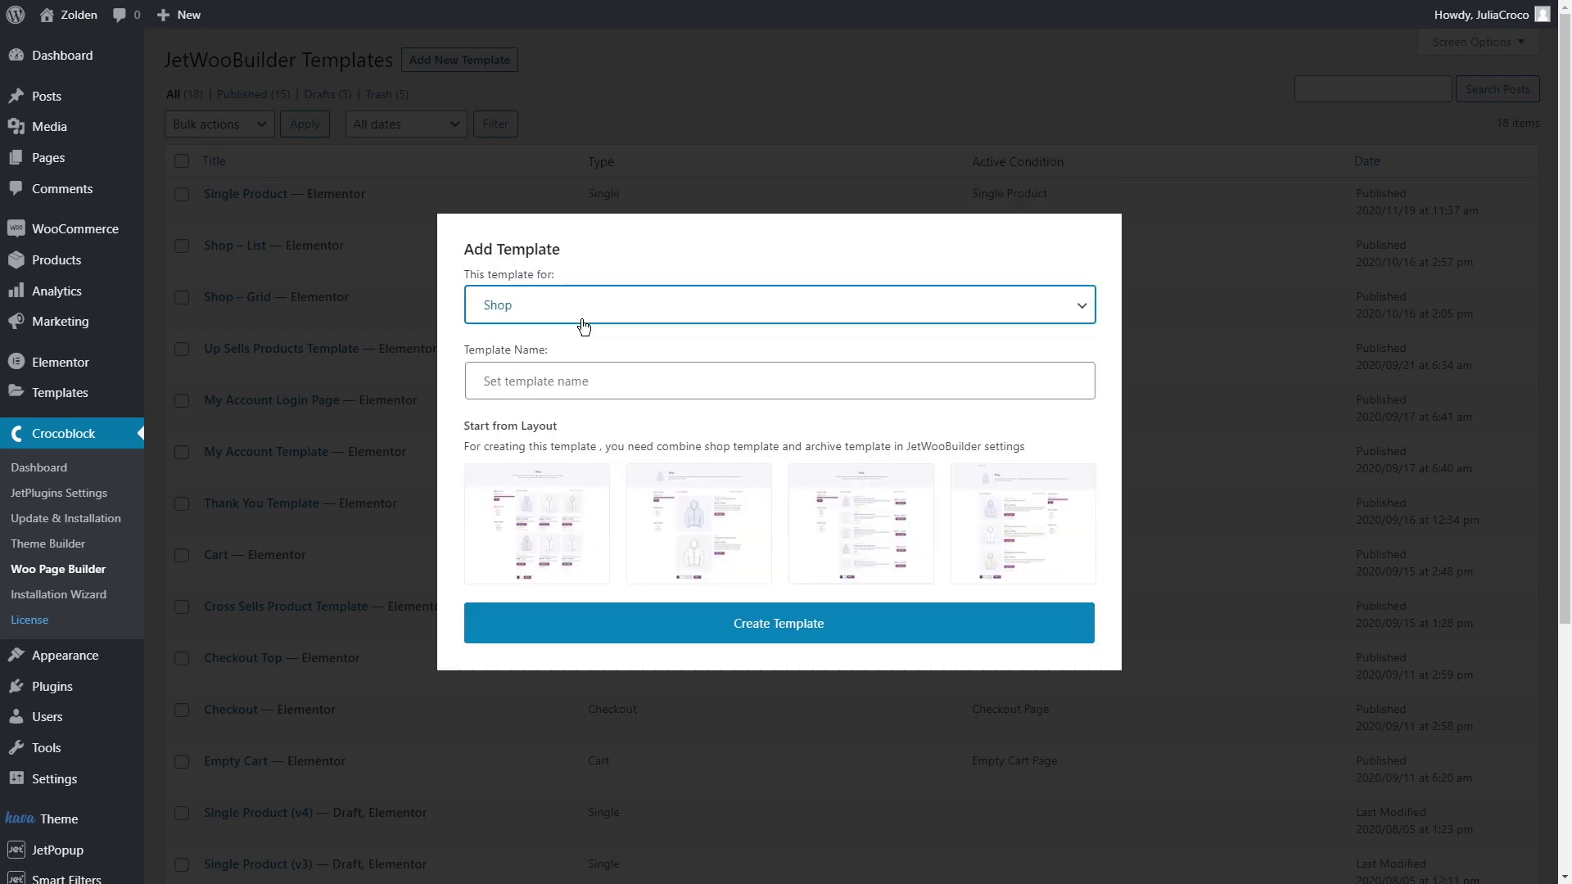
left_click(589, 381)
type("Shop template for Women's Collection")
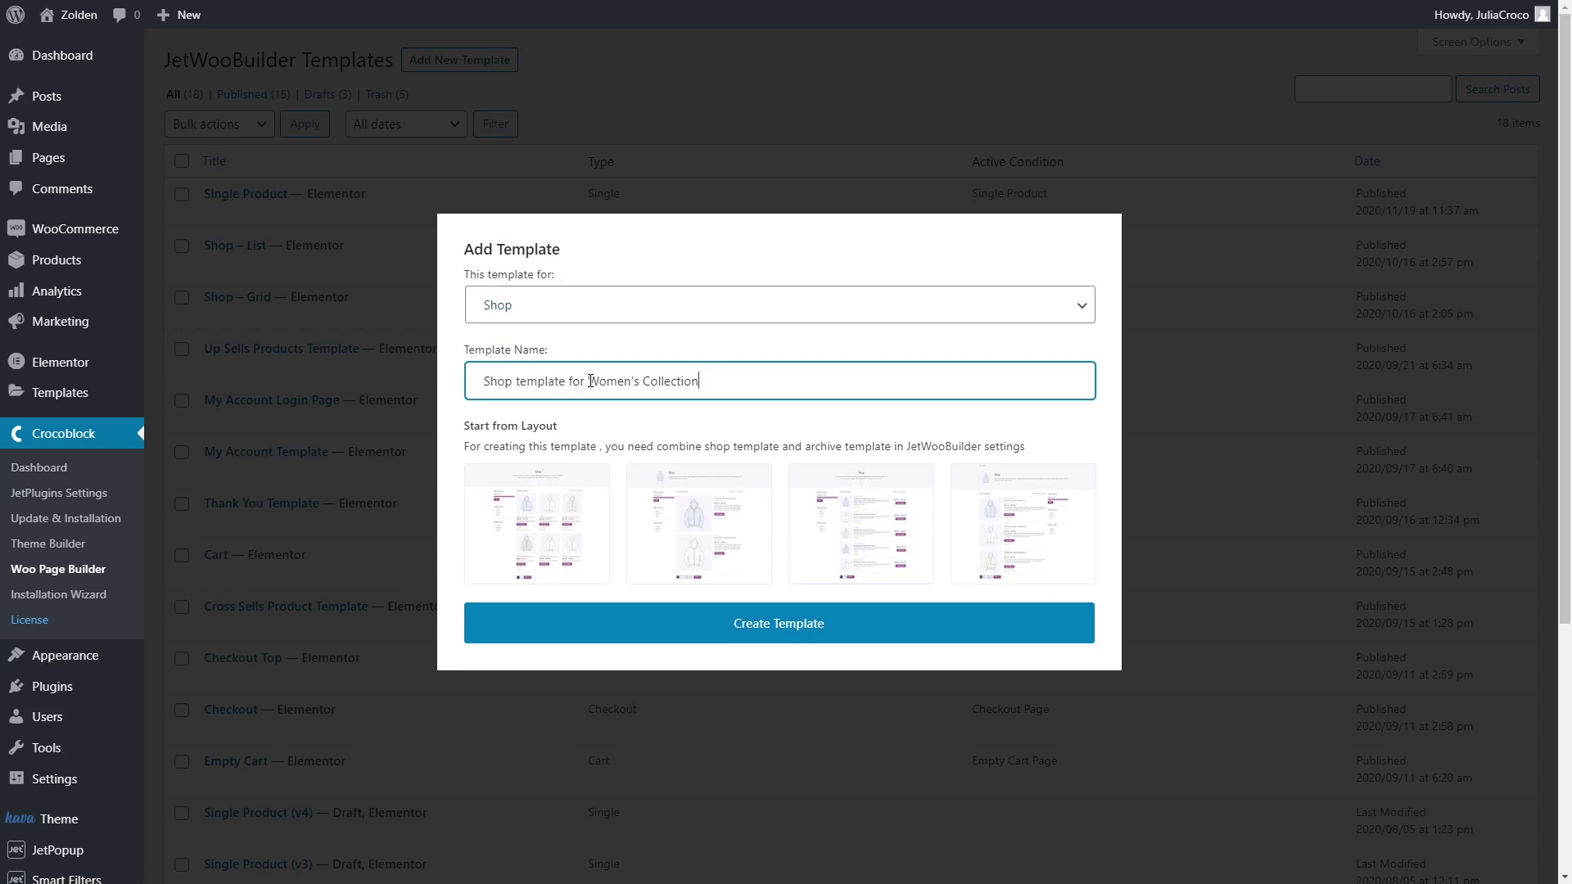
left_click(770, 633)
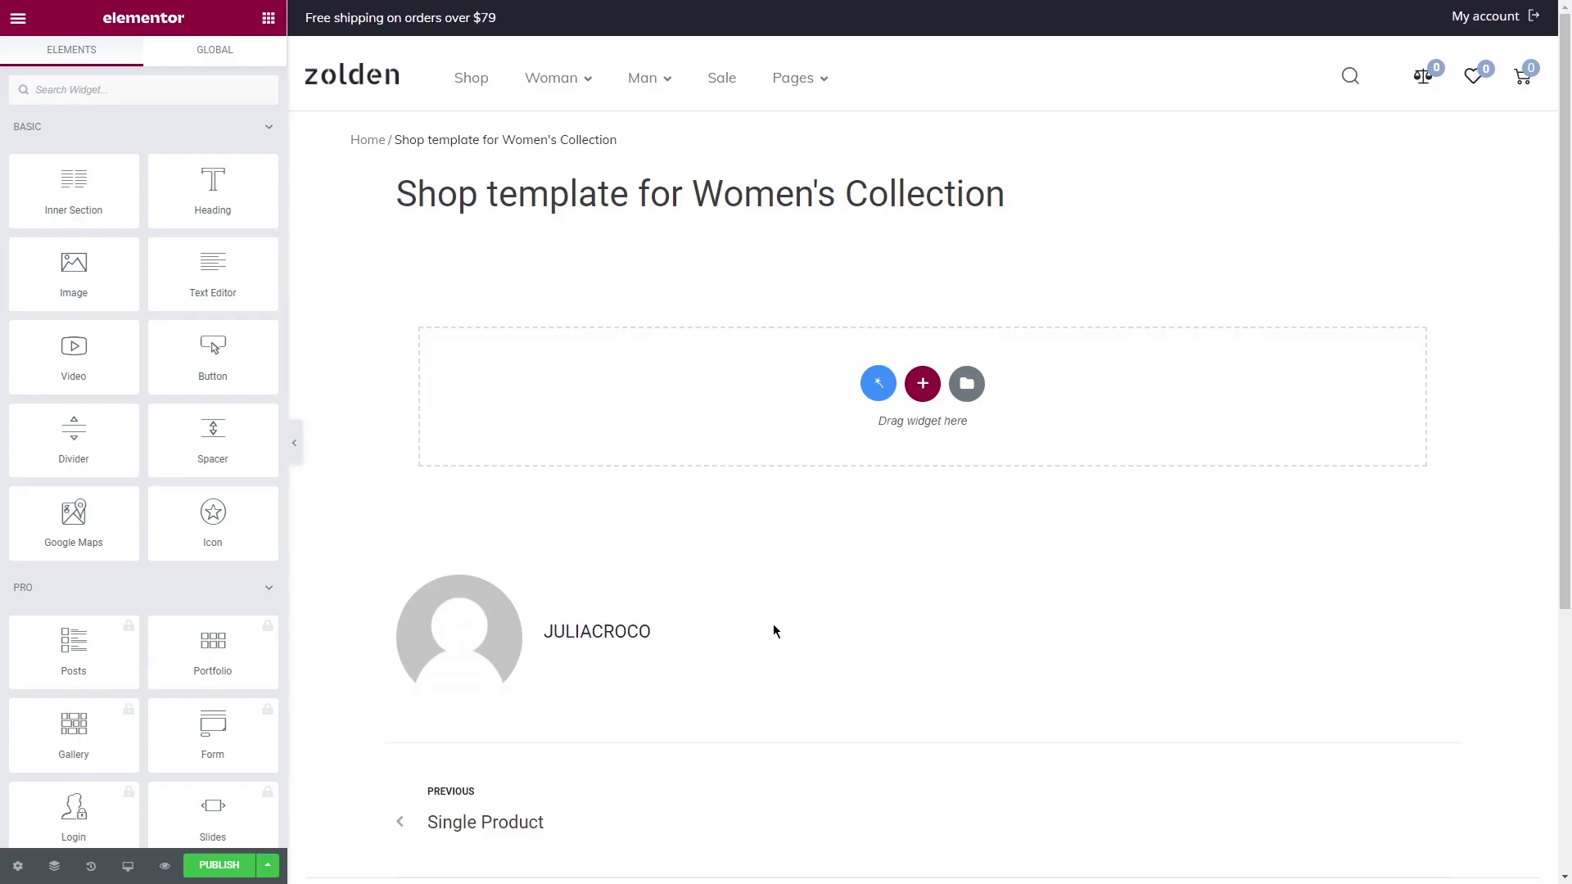
Paste the copied shop layout and replace its product listing with a Products Grid widget.
right_click(778, 346)
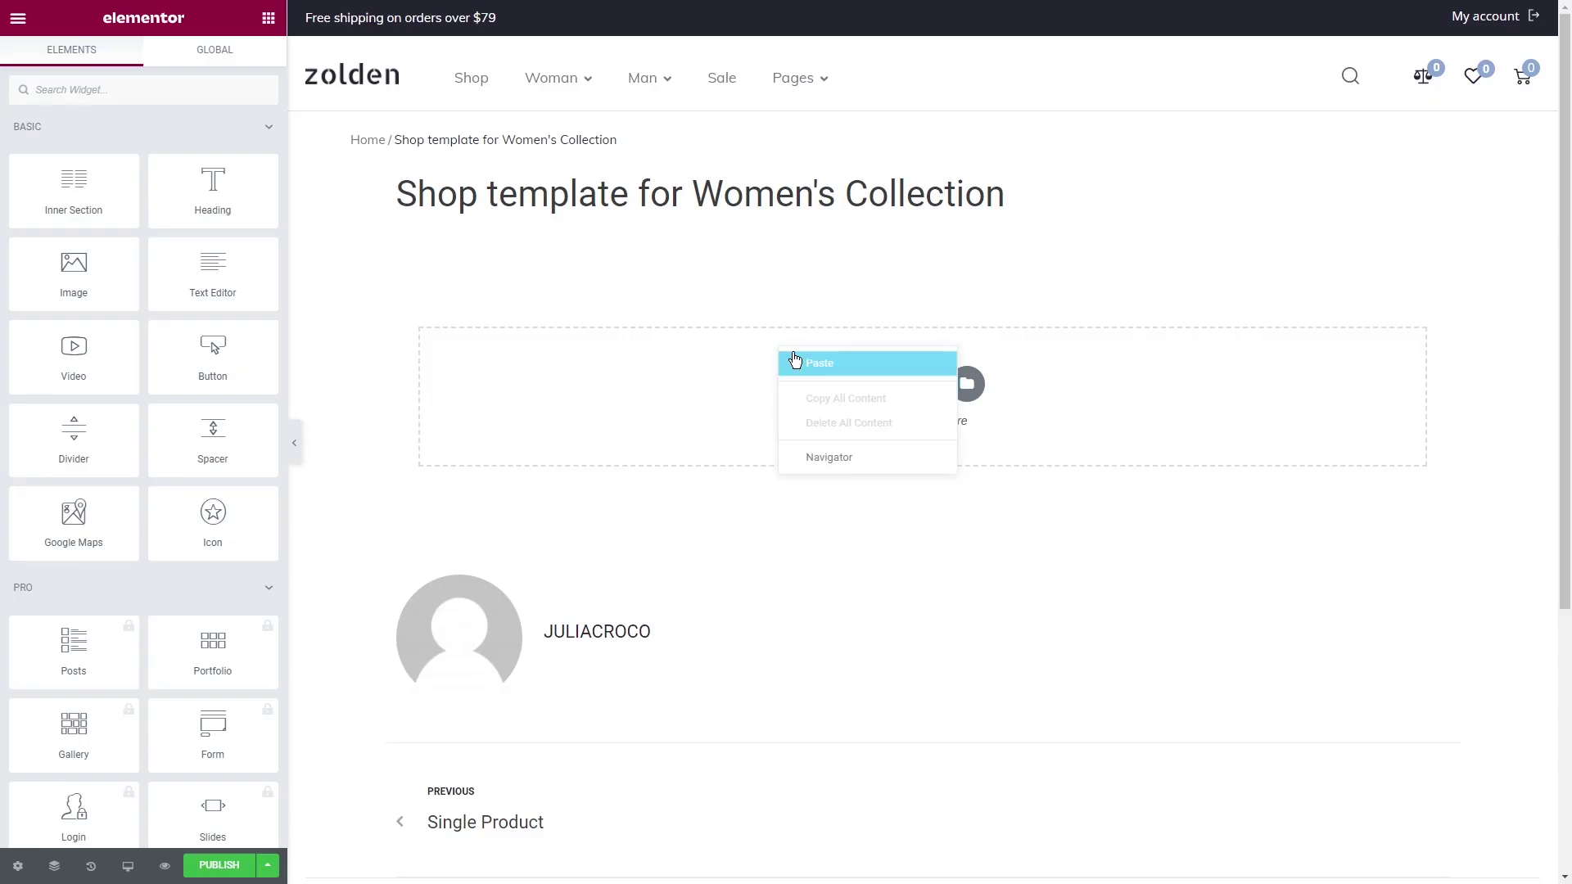
left_click(800, 360)
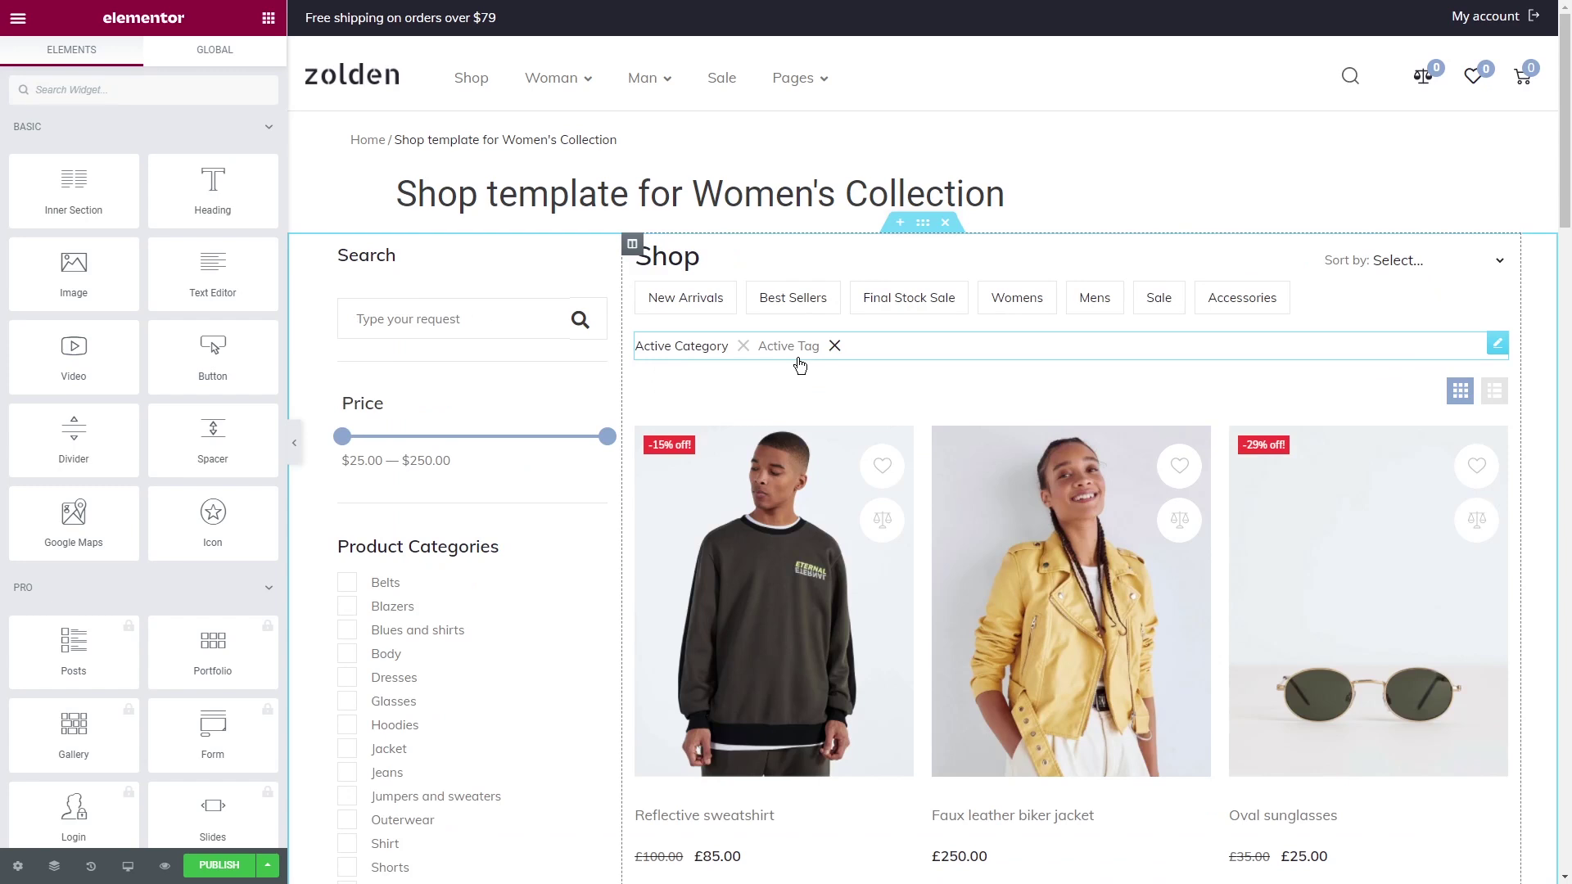
right_click(837, 446)
left_click(890, 702)
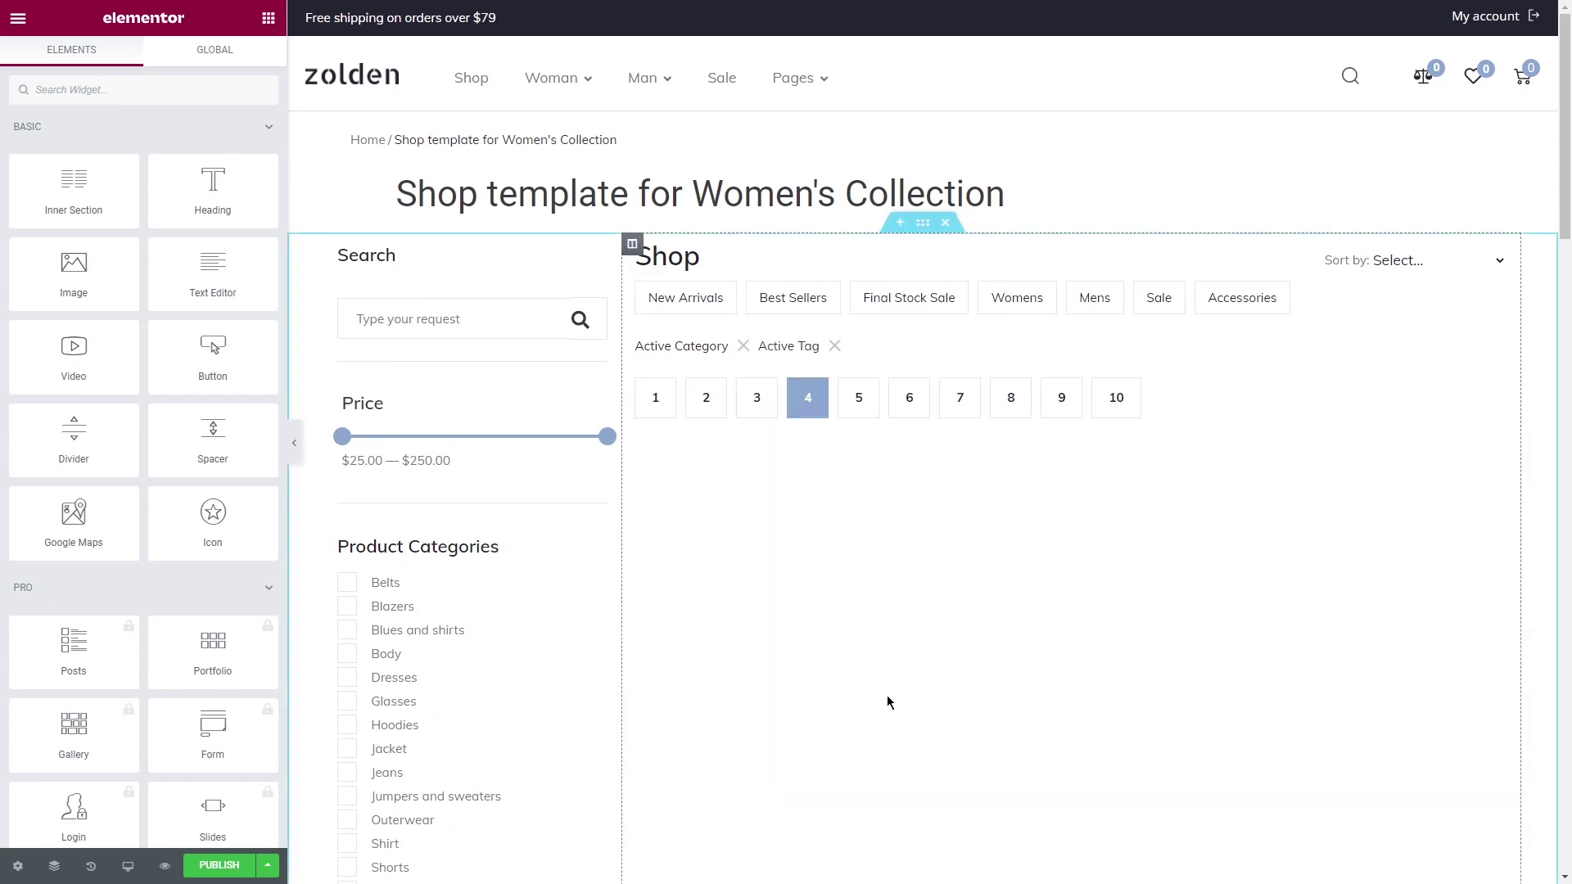
left_click(79, 88)
type("products")
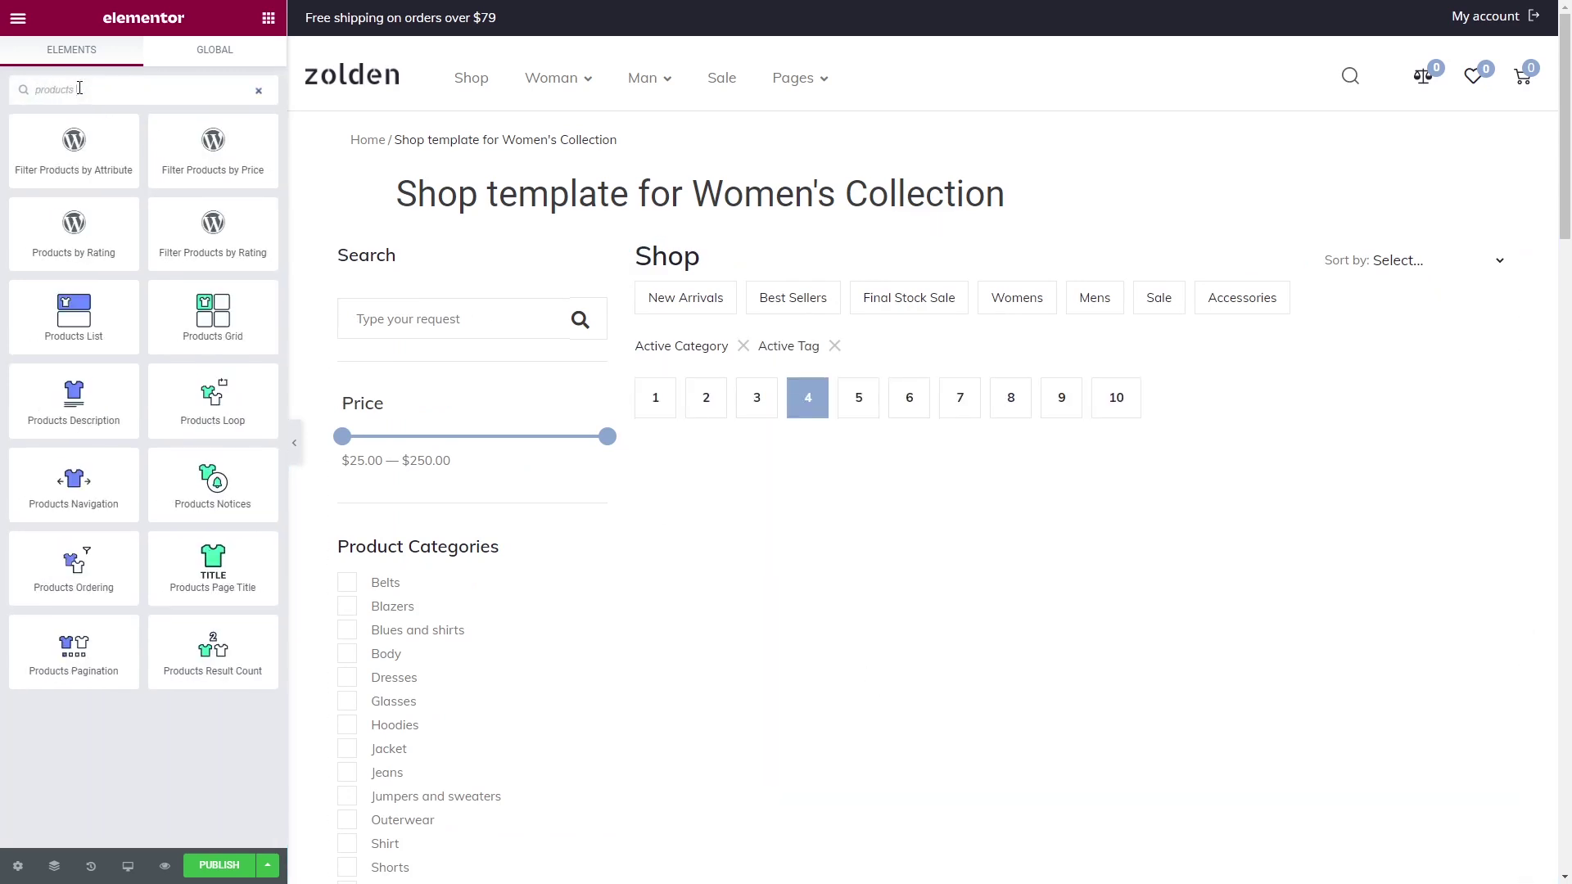
type(" grid")
left_click_drag(74, 147, 912, 366)
Give the Products Grid Preset 6, two columns and equal-height product cards.
left_click(204, 156)
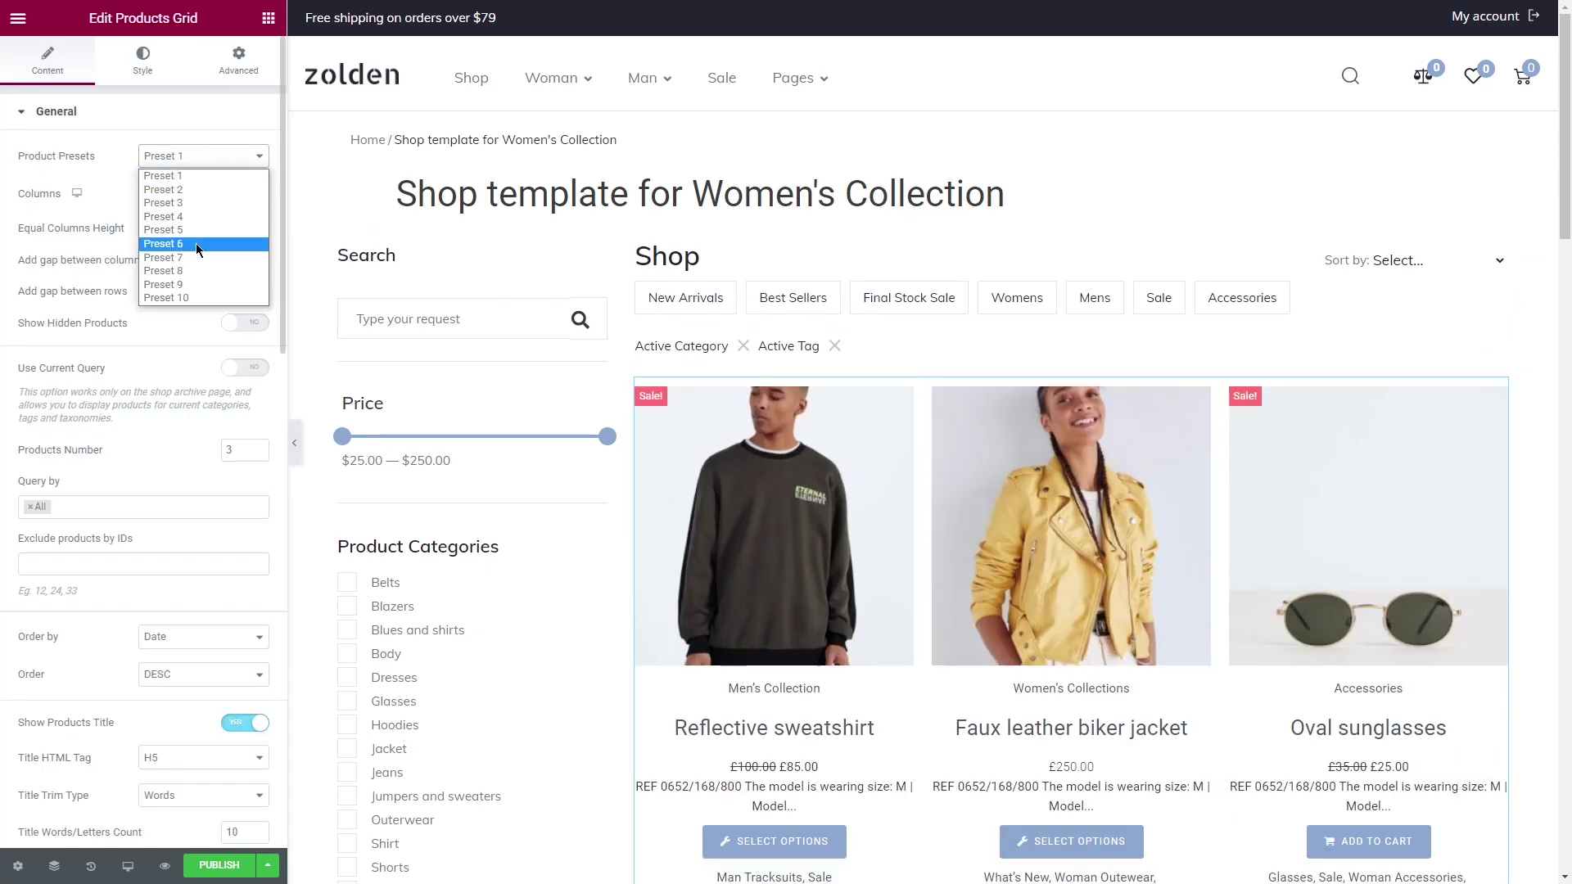
left_click(196, 245)
left_click(199, 194)
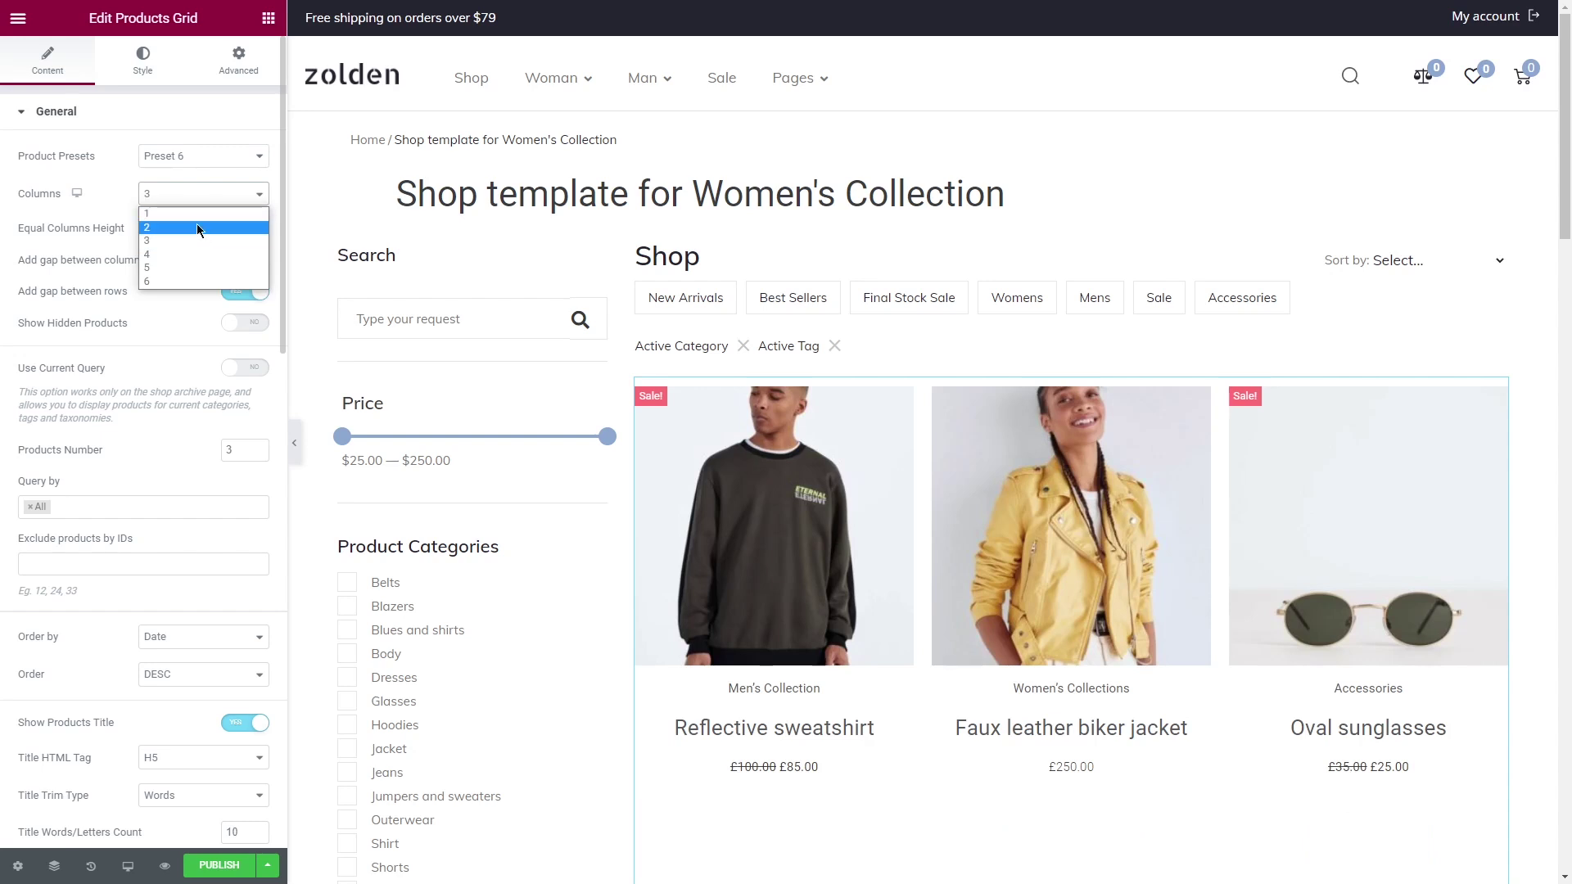
left_click(196, 224)
left_click(246, 229)
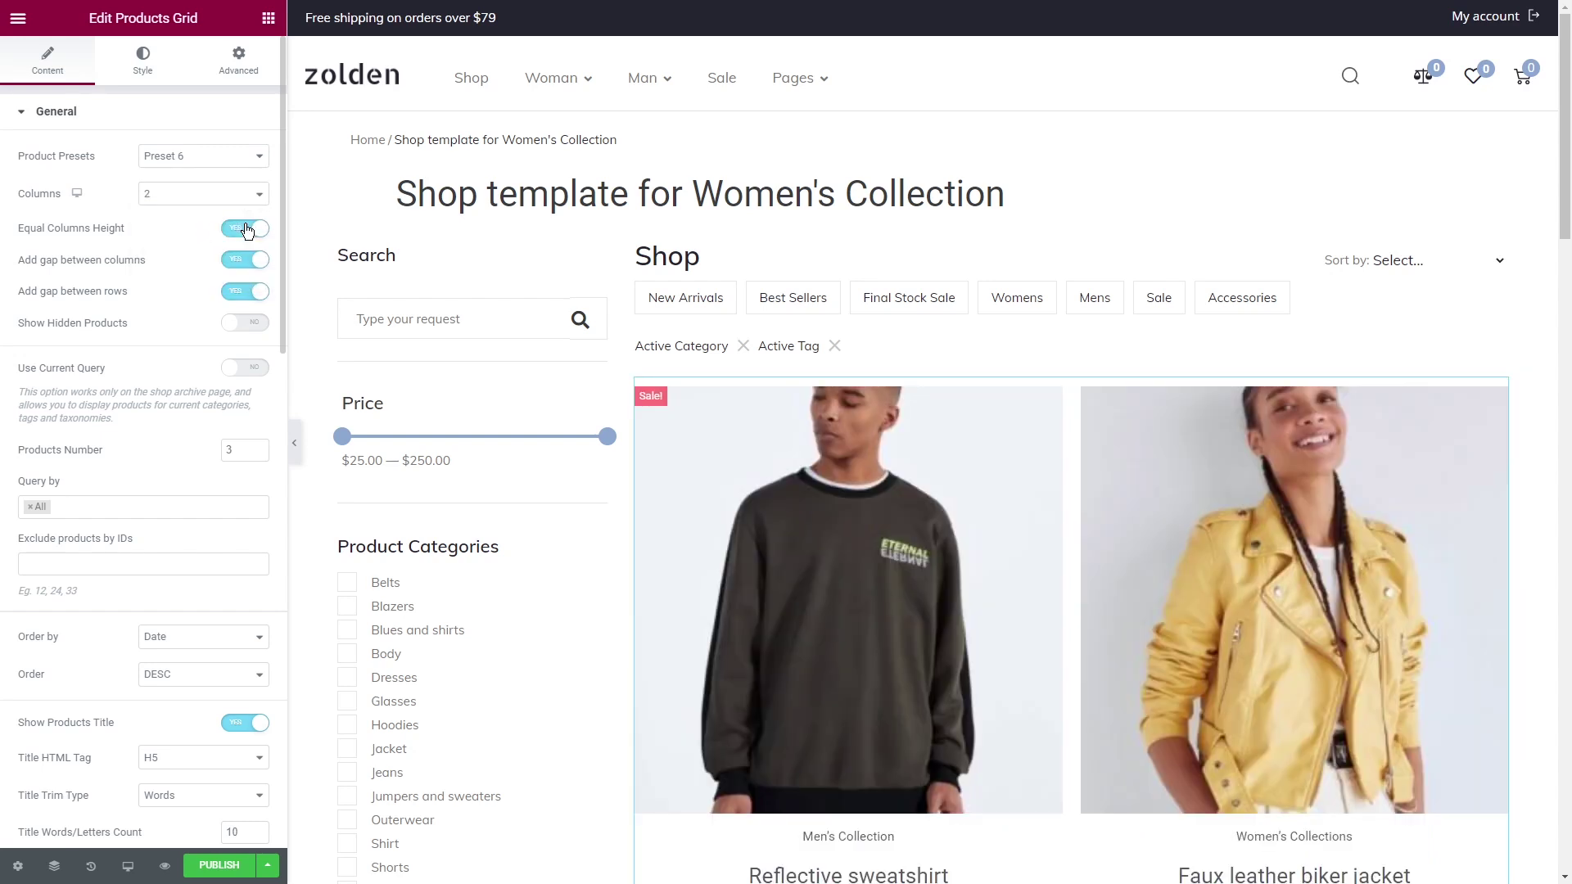
Query the grid's products by category, including only Women's Collections.
left_click(68, 505)
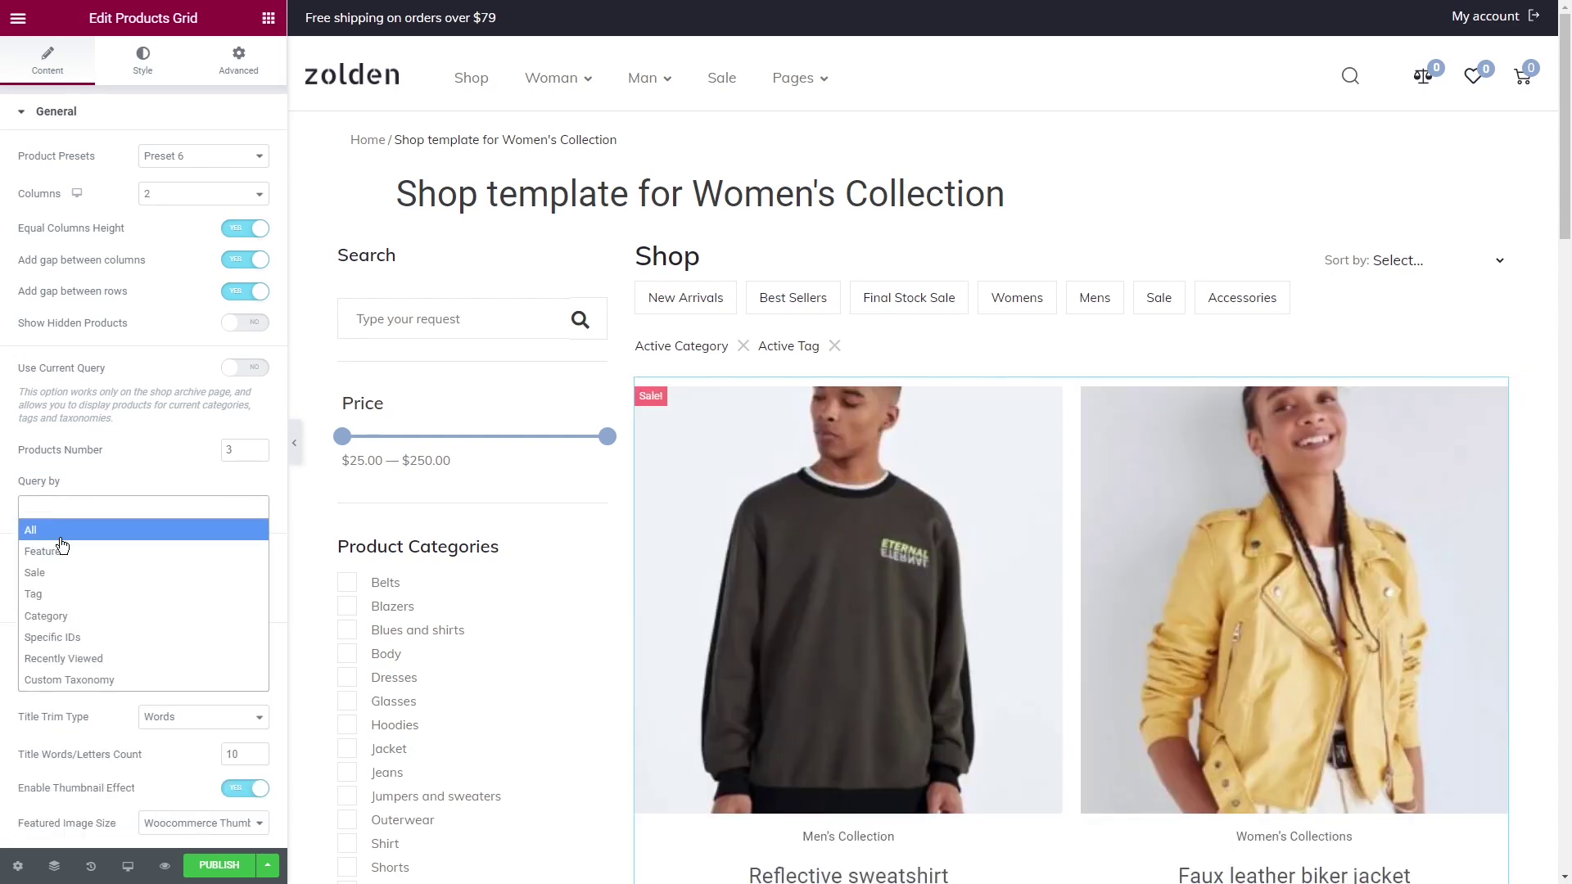
left_click(72, 616)
left_click(70, 563)
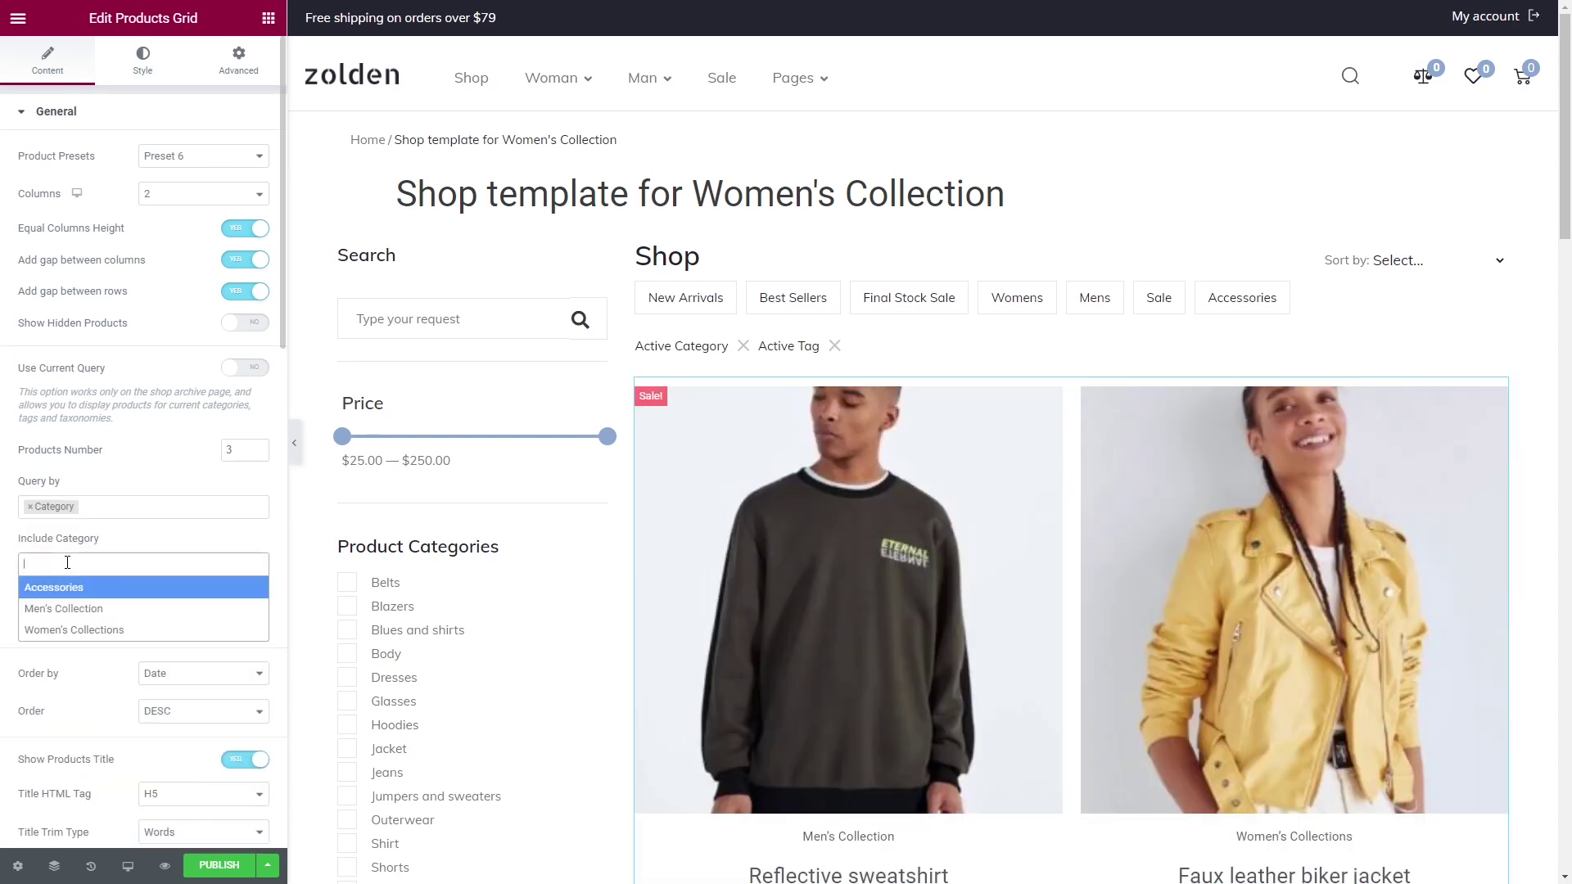
left_click(81, 630)
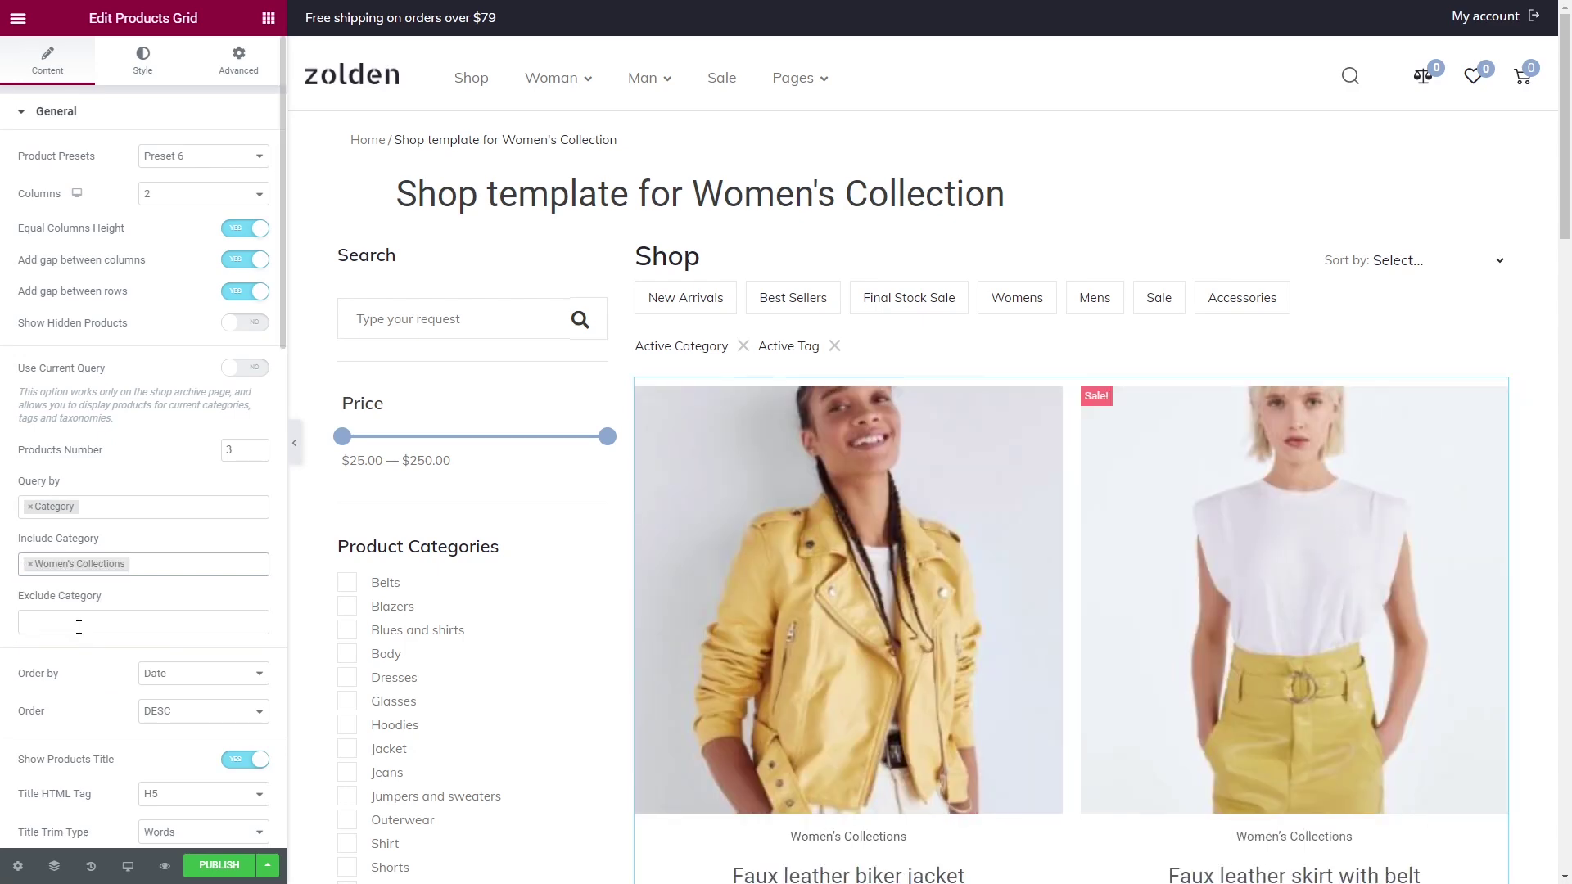
Use full-size images and hide excerpts, categories, tags and ratings in the grid.
scroll(78, 627, "down", 5)
left_click(196, 577)
left_click(185, 304)
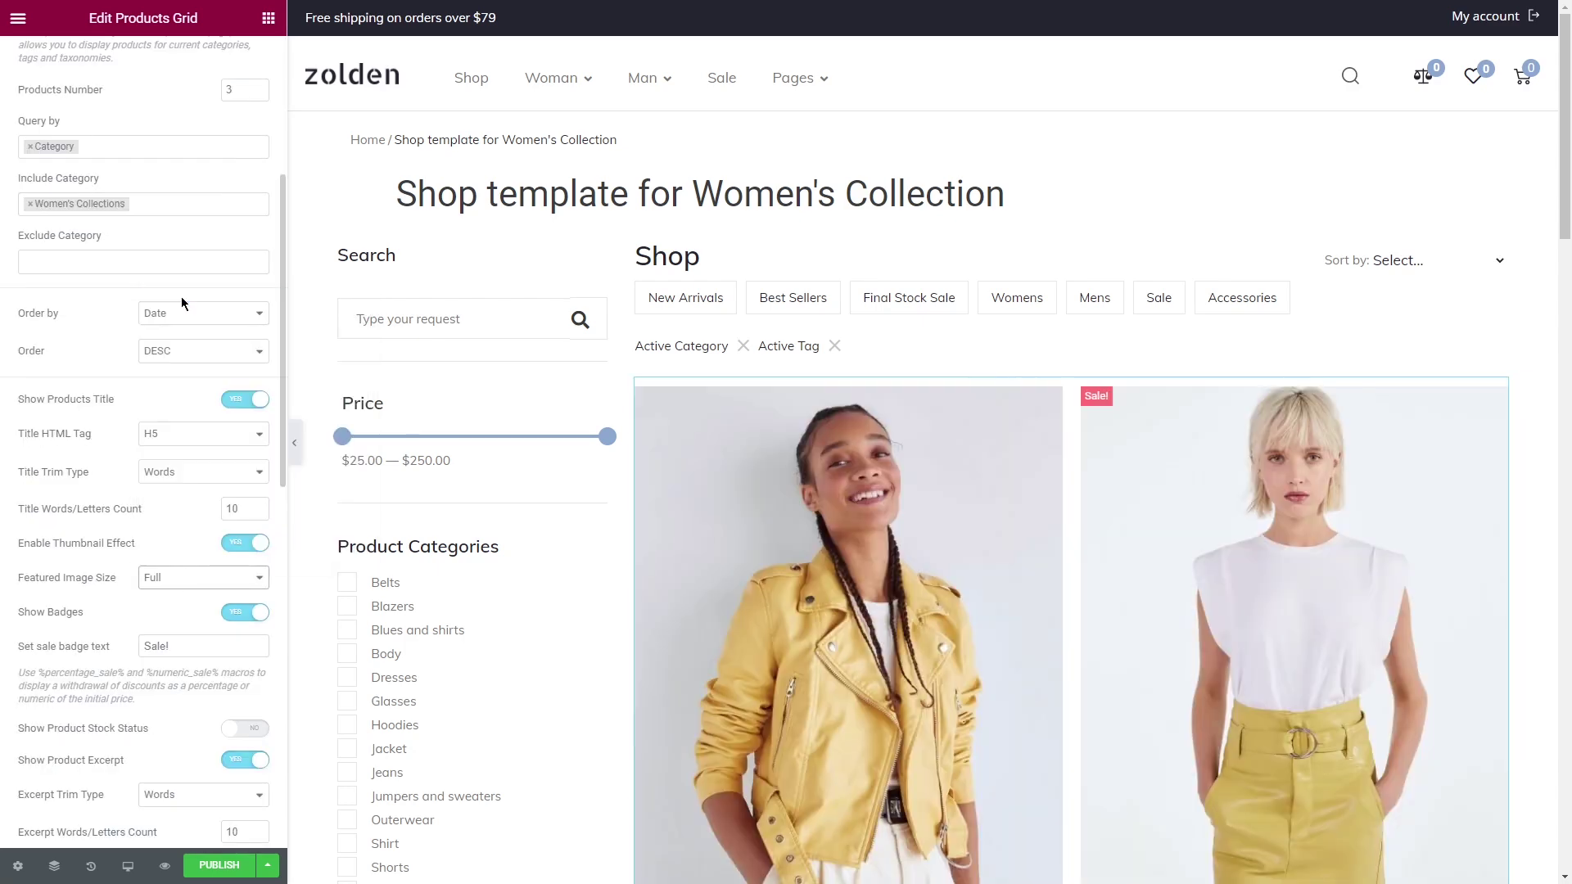
scroll(180, 369, "down", 4)
left_click(244, 489)
left_click(244, 560)
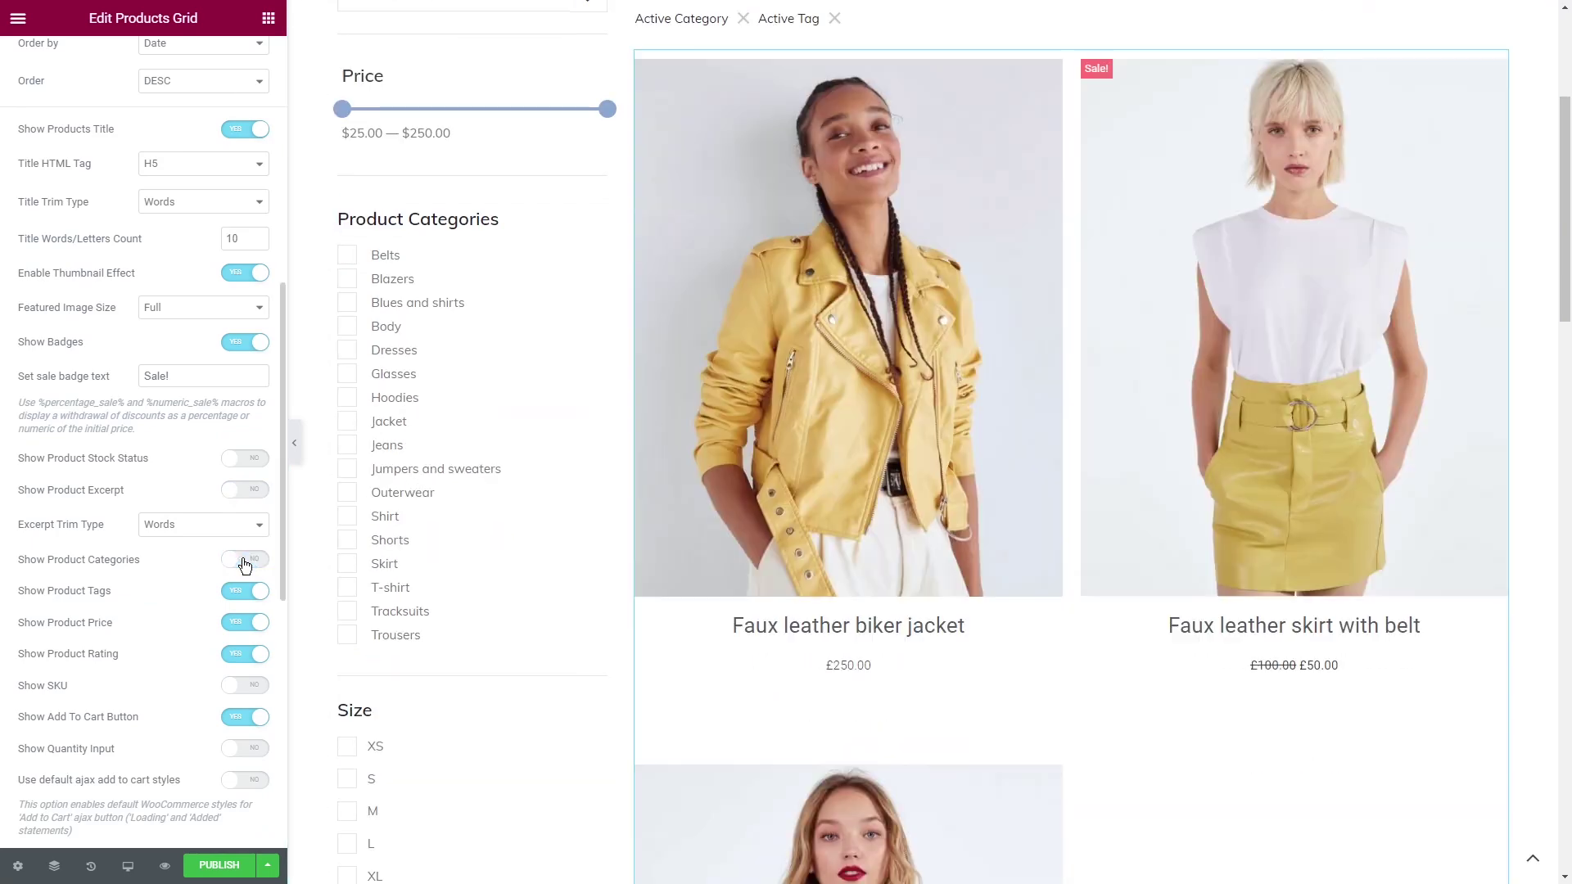
left_click(244, 591)
left_click(243, 653)
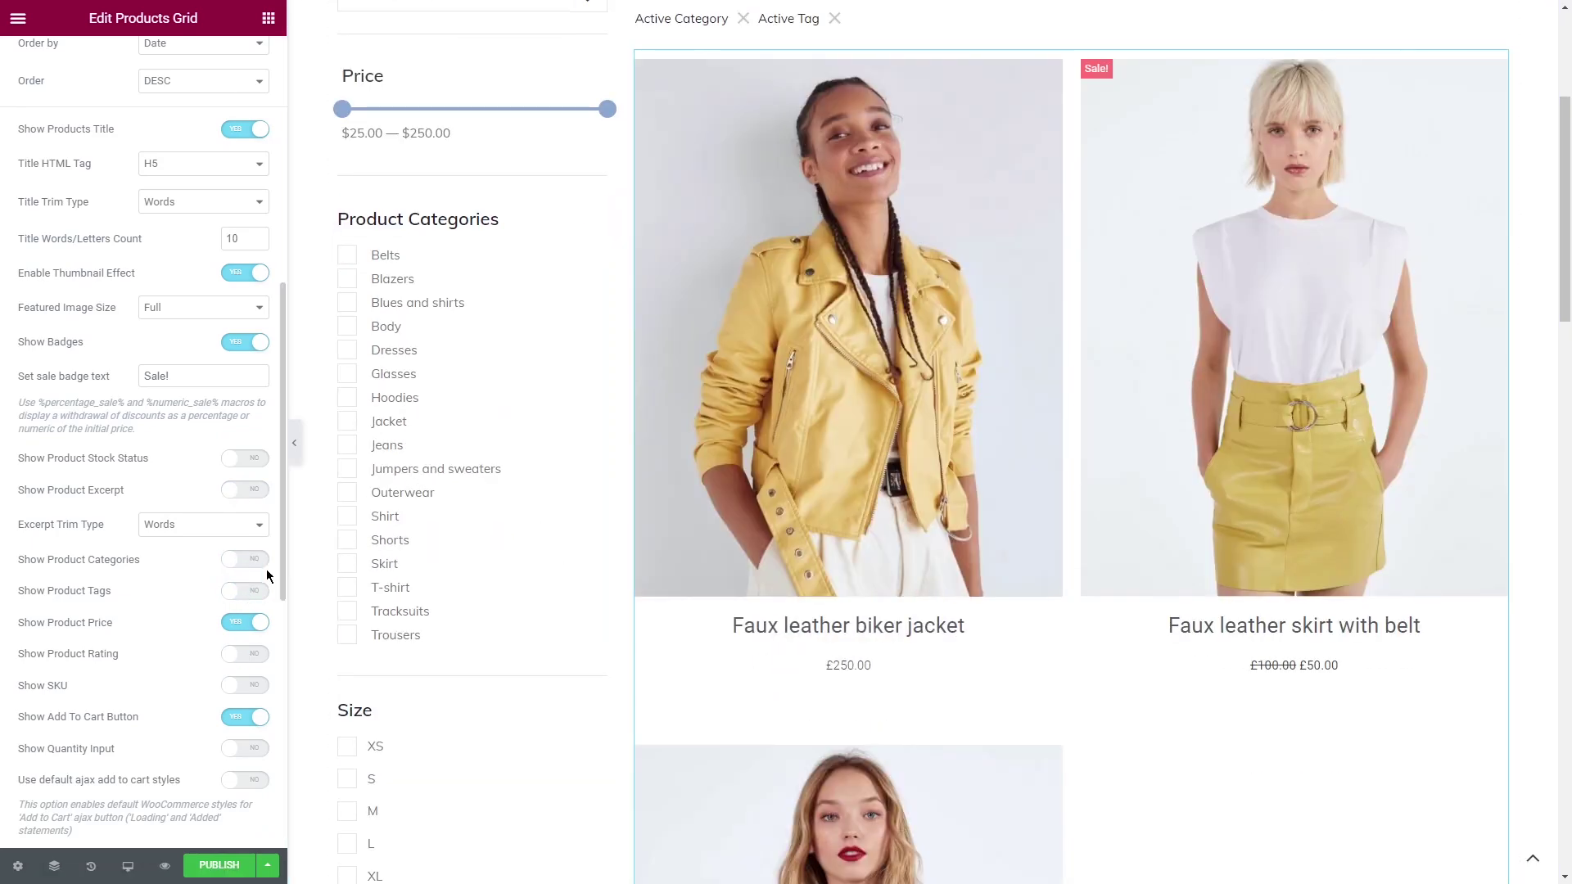
Publish the Women's Collection shop template.
scroll(265, 568, "down", 5)
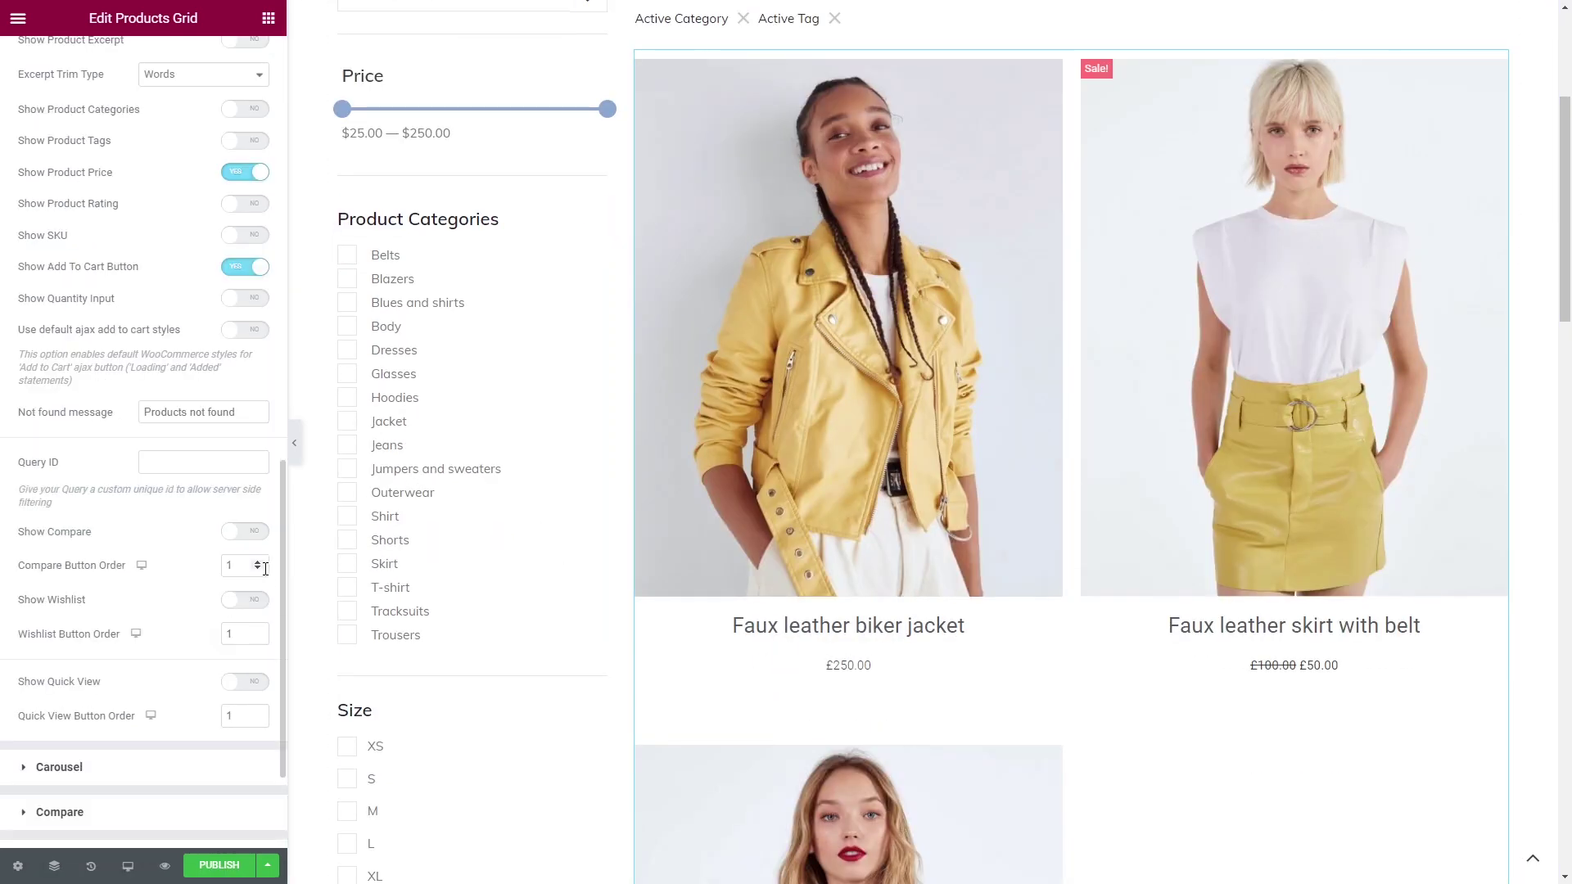
left_click(216, 865)
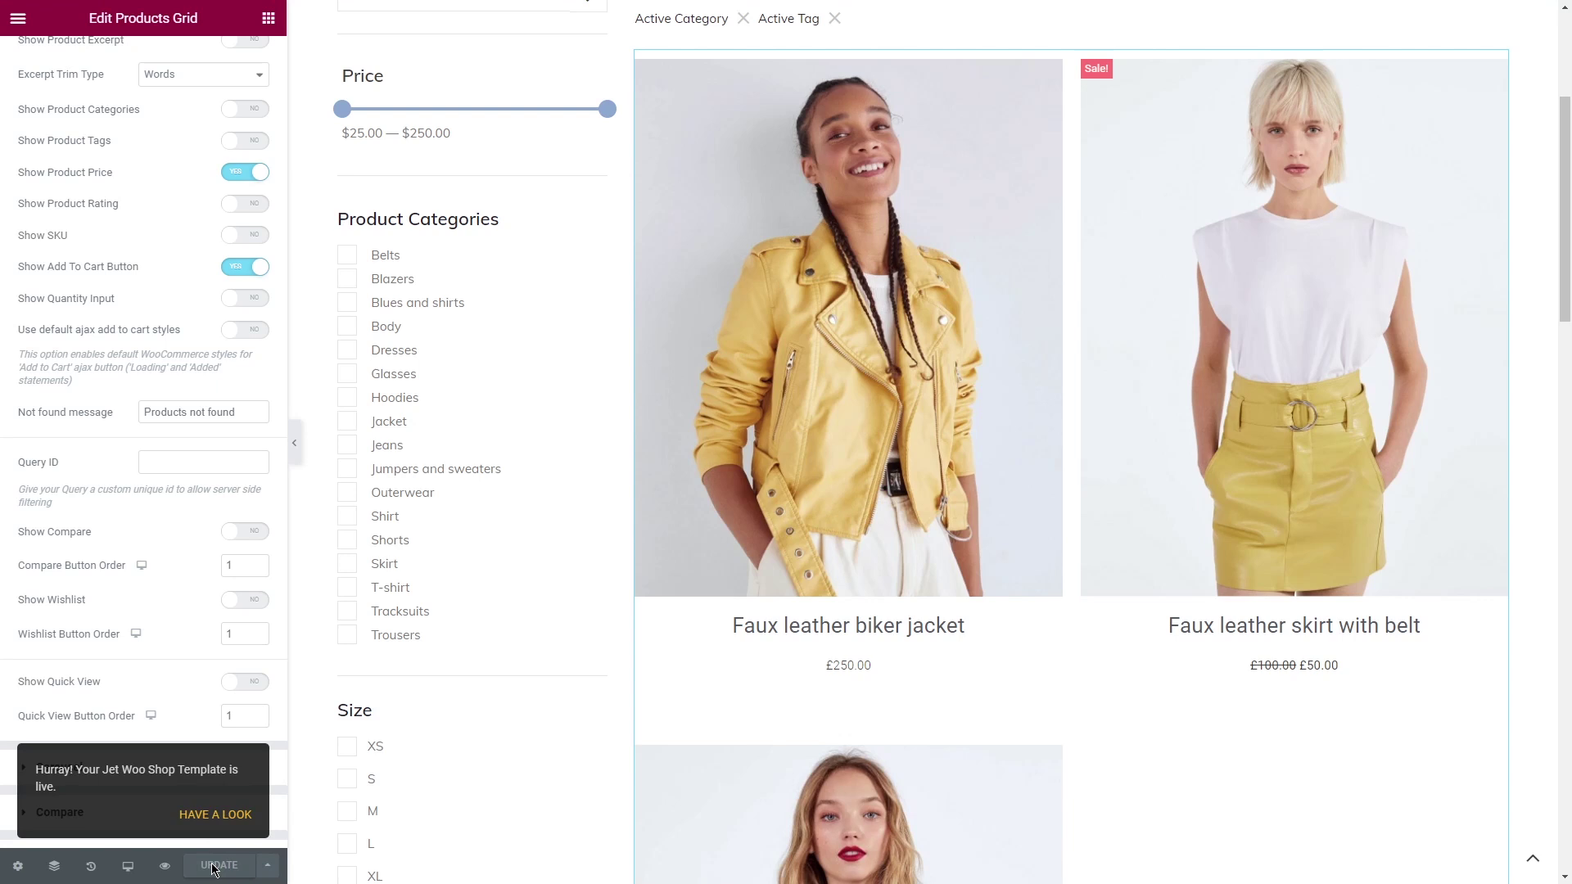
left_click(18, 18)
Exit the editor to the WordPress dashboard and go to WooCommerce settings.
left_click(131, 330)
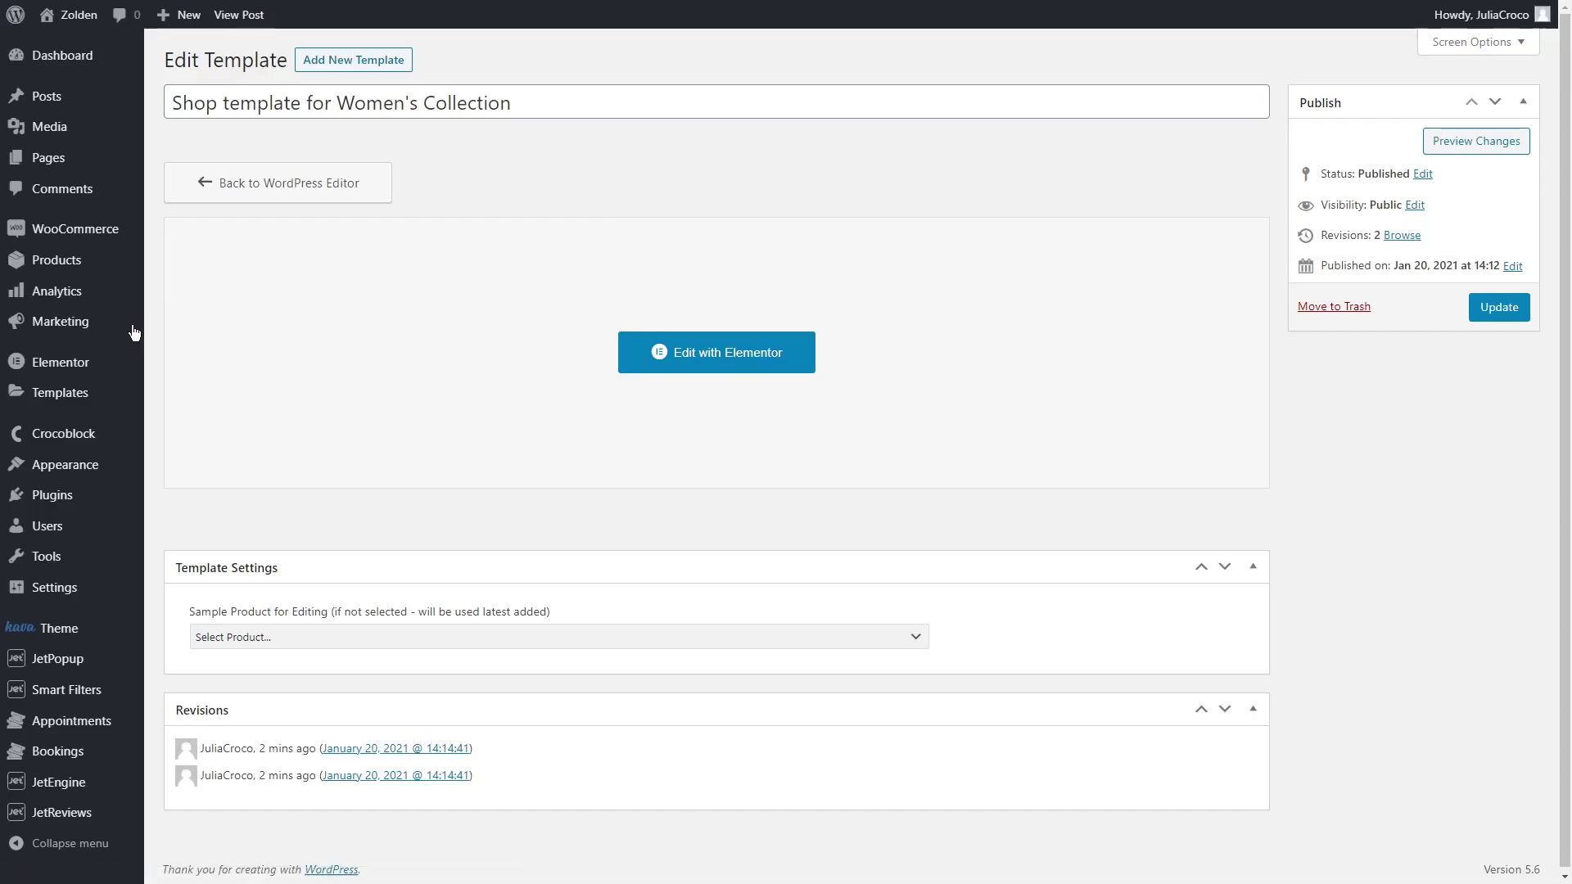
mouse_move(110, 233)
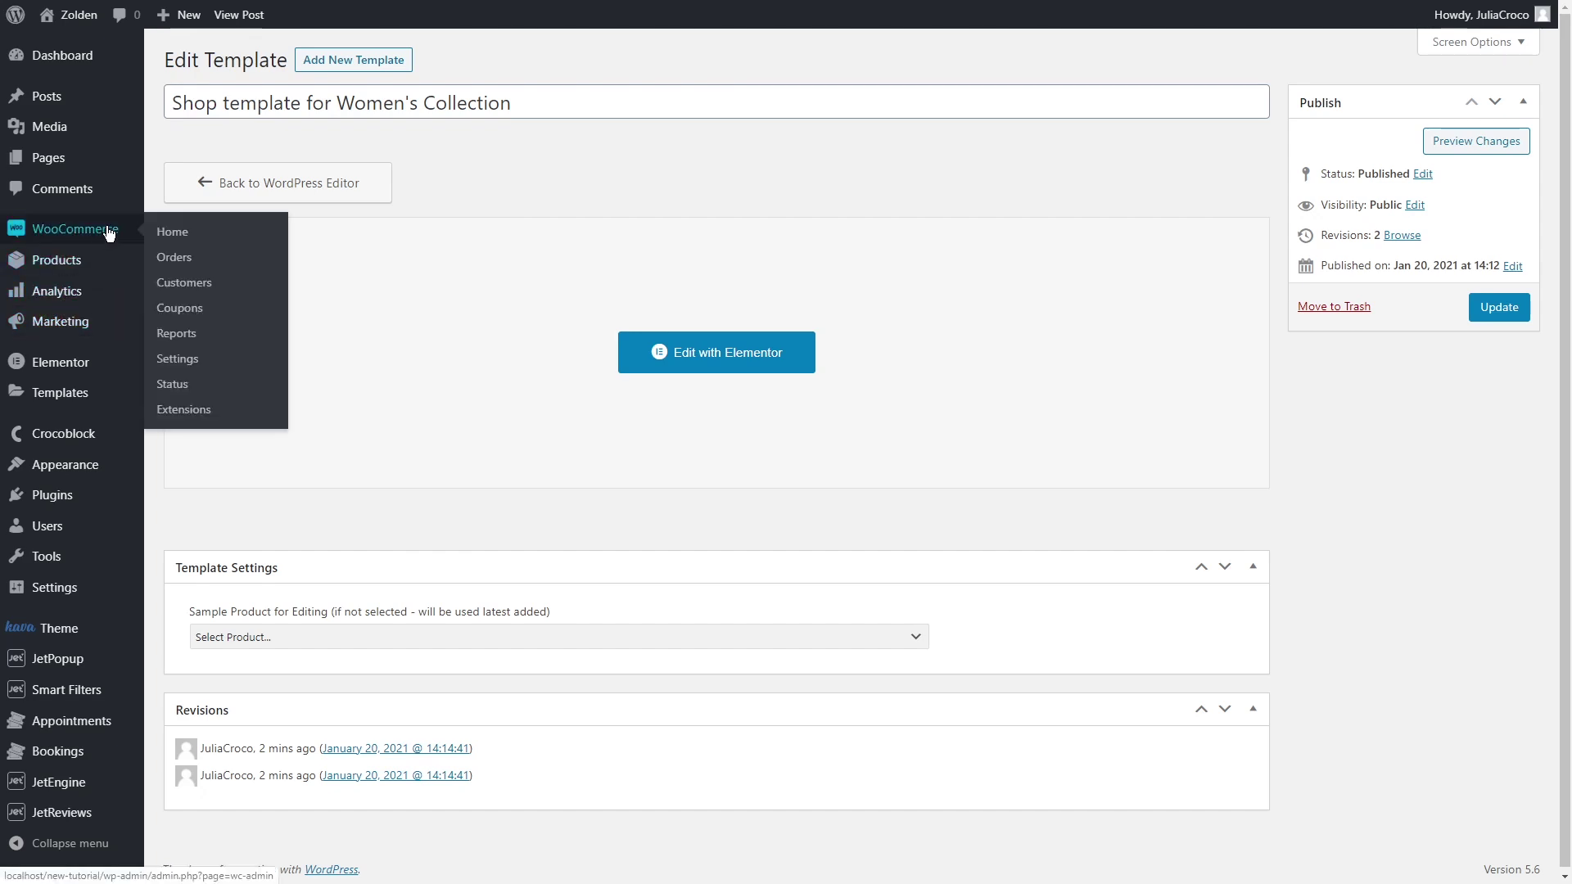
left_click(190, 365)
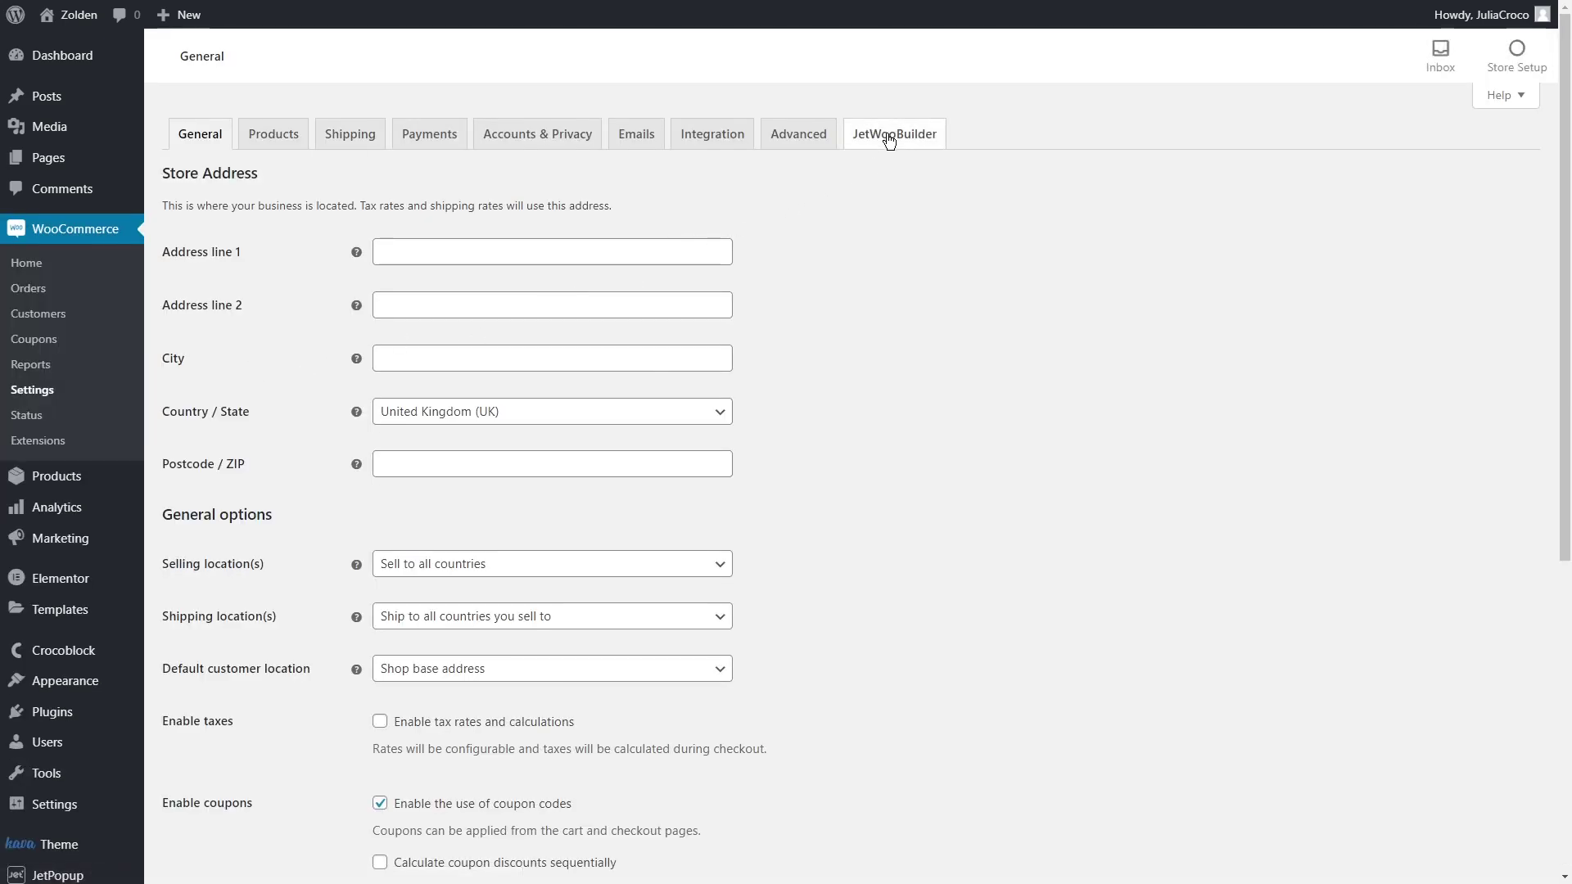
Check Enable custom taxonomy template under JetWooBuilder settings and save changes.
left_click(891, 136)
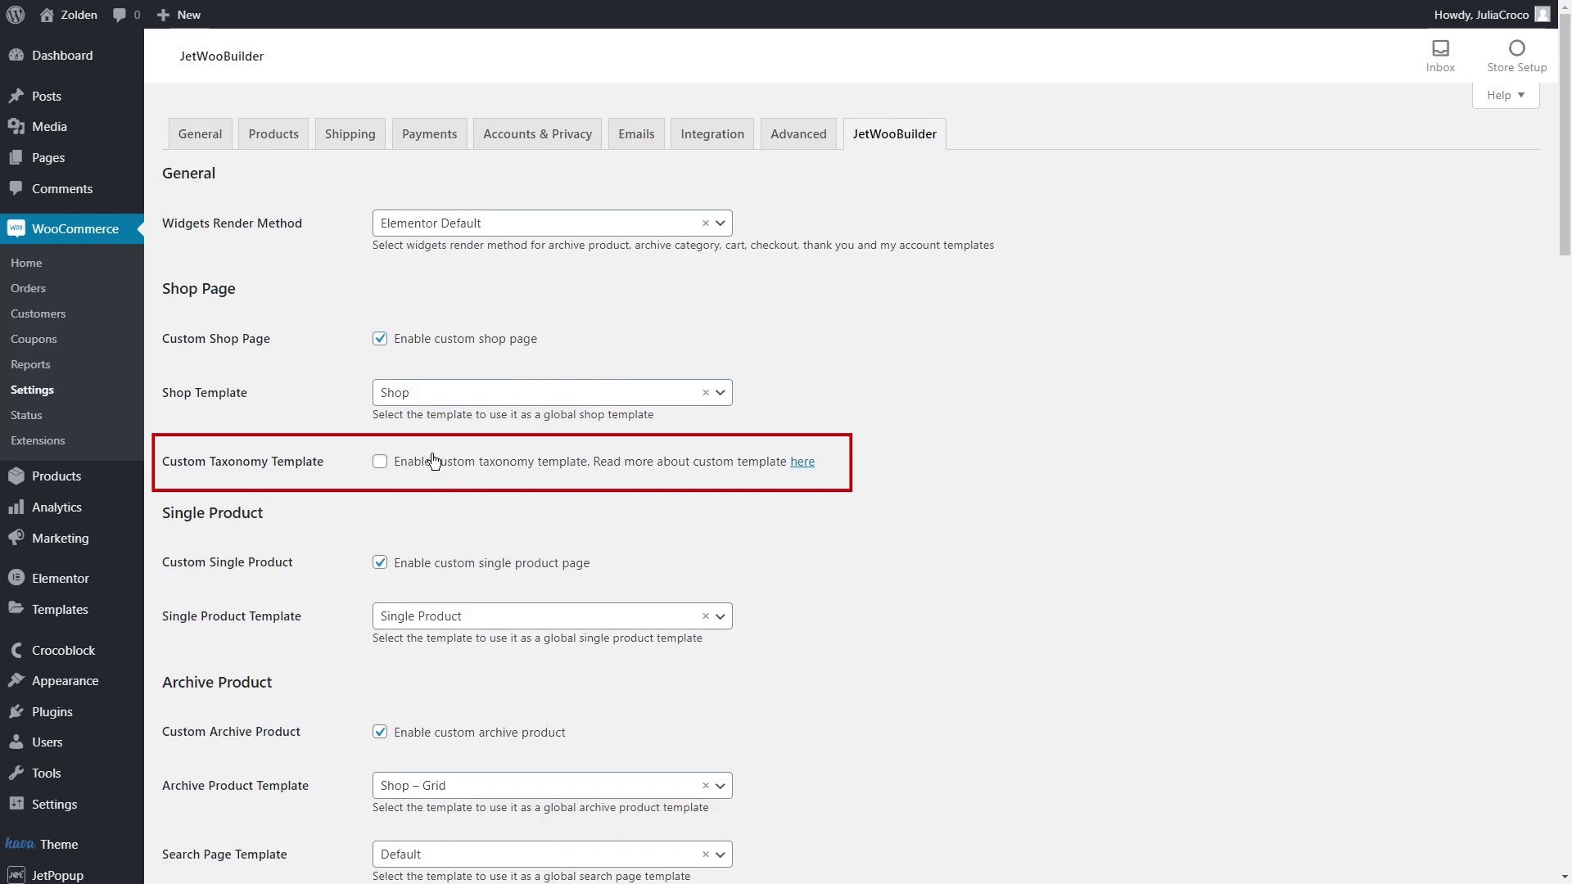
left_click(380, 464)
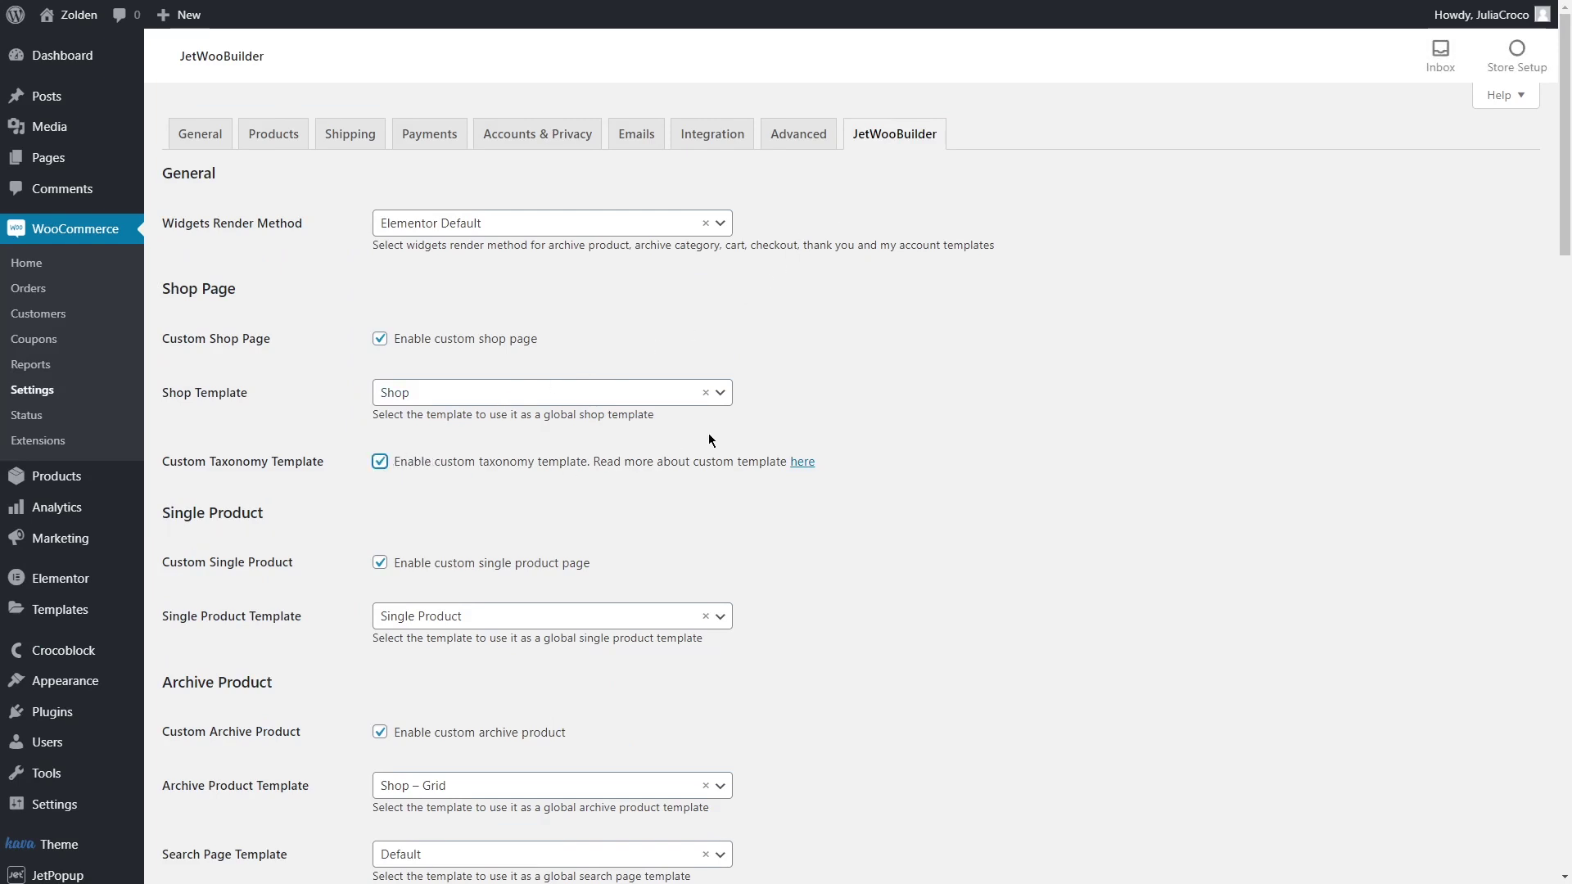
scroll(907, 450, "down", 10)
scroll(908, 451, "down", 10)
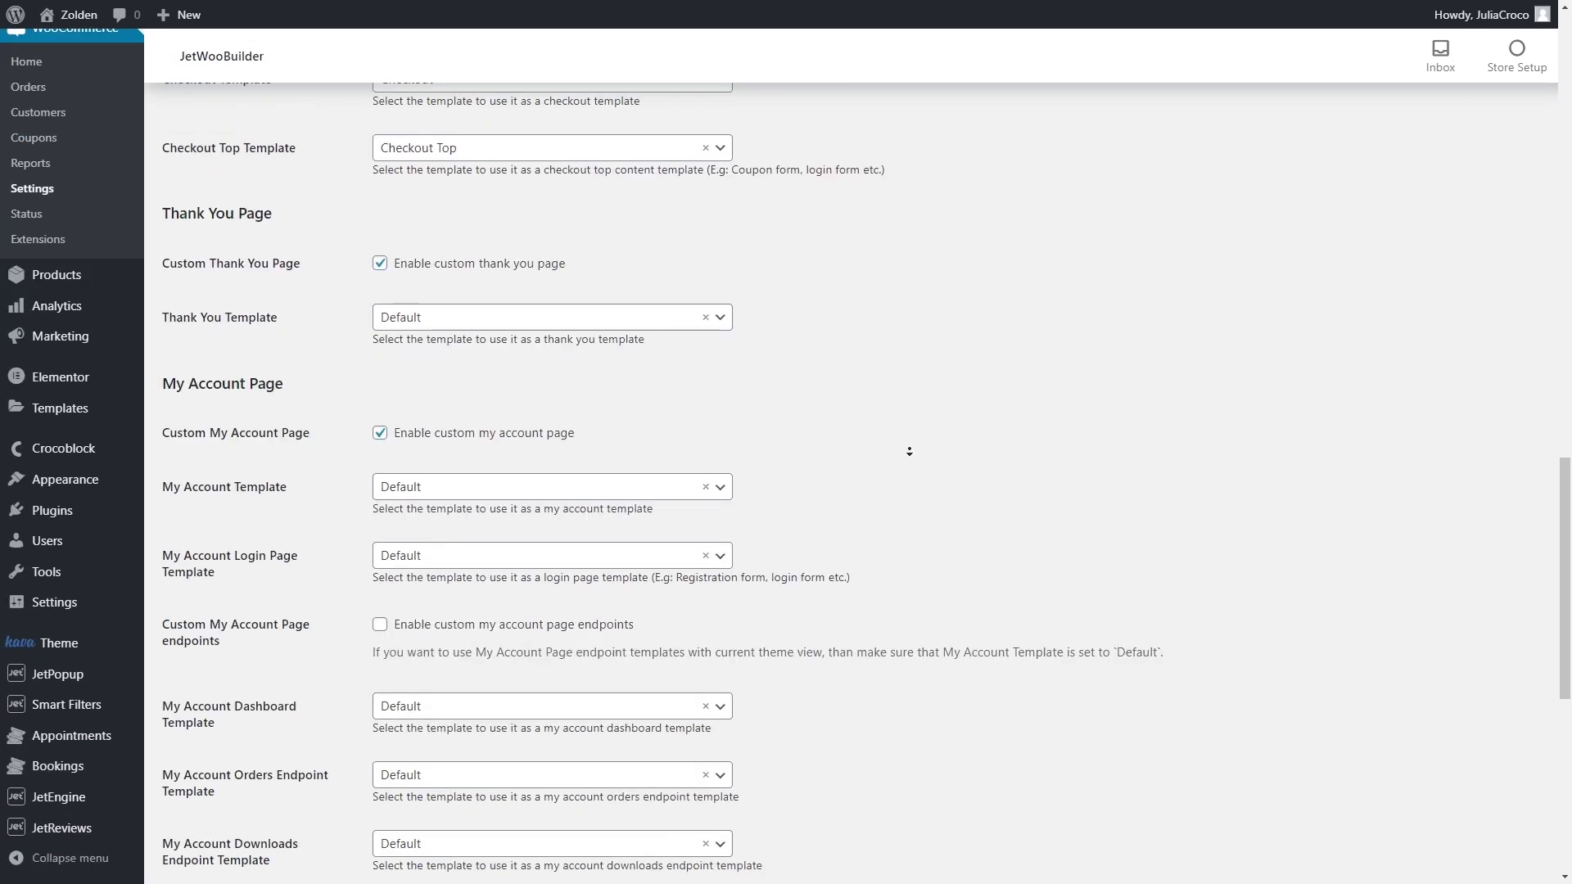
left_click(207, 789)
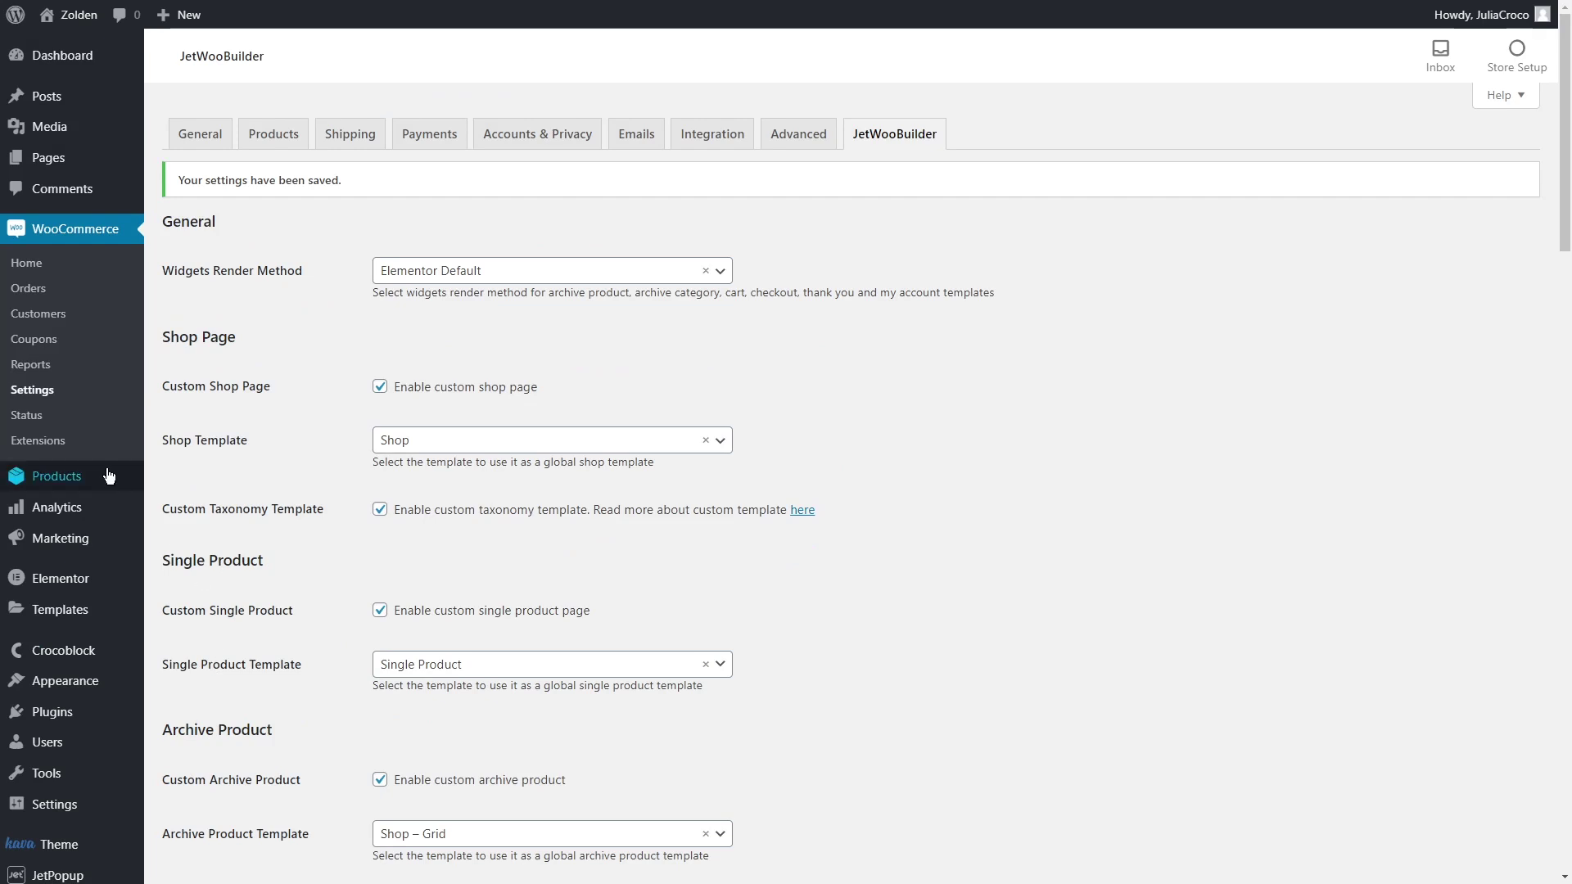
Set the Women's Collections category's Custom Template to 'Shop template for Women's Collection' and update.
mouse_move(98, 477)
left_click(195, 534)
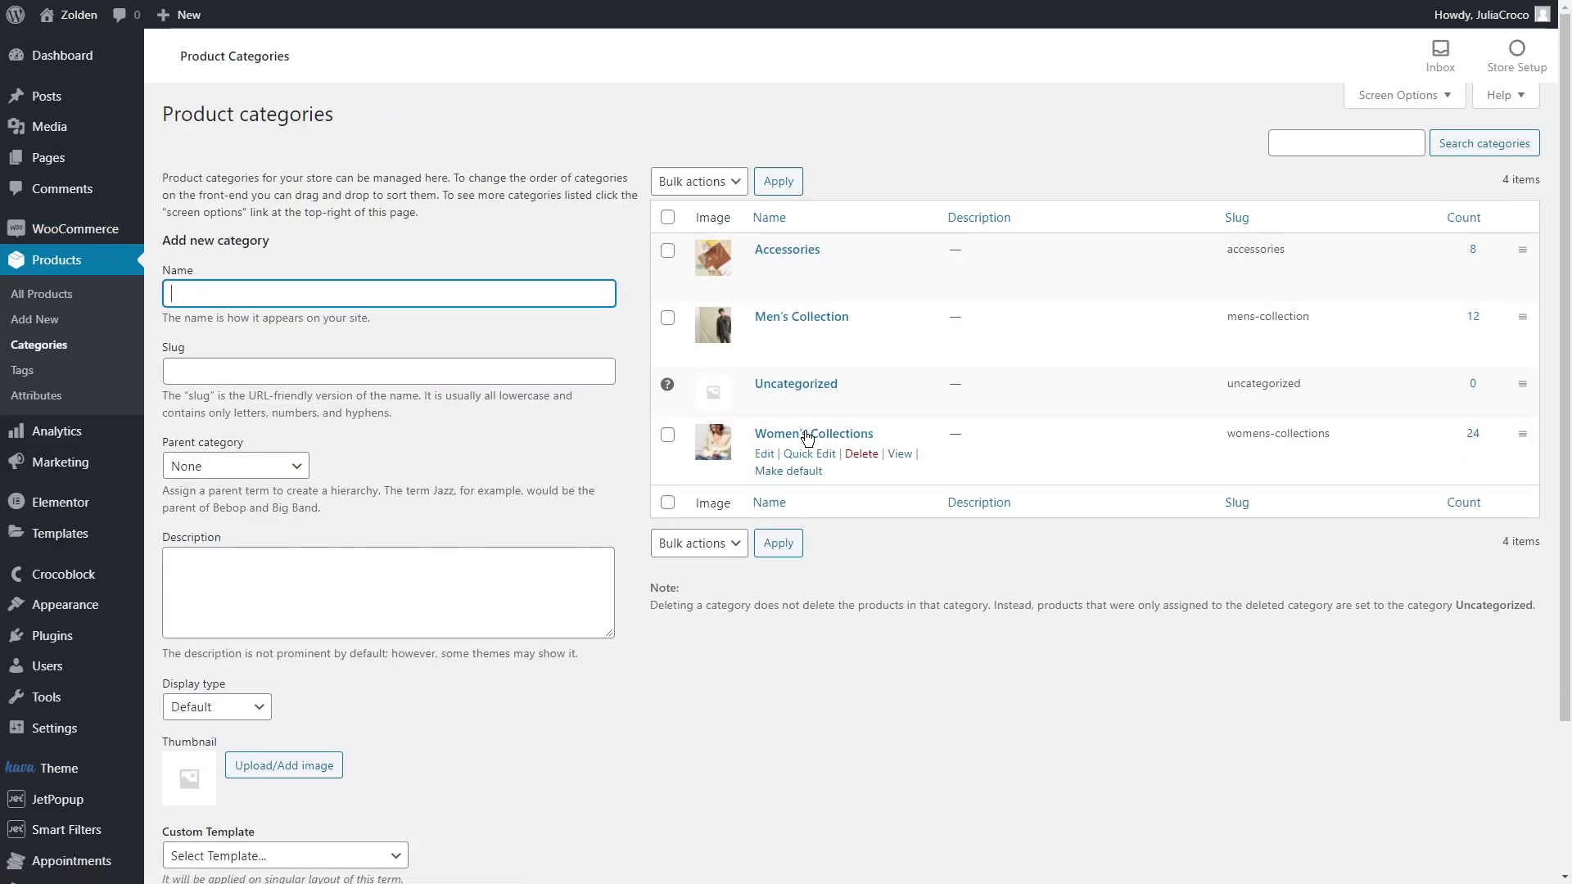
left_click(763, 454)
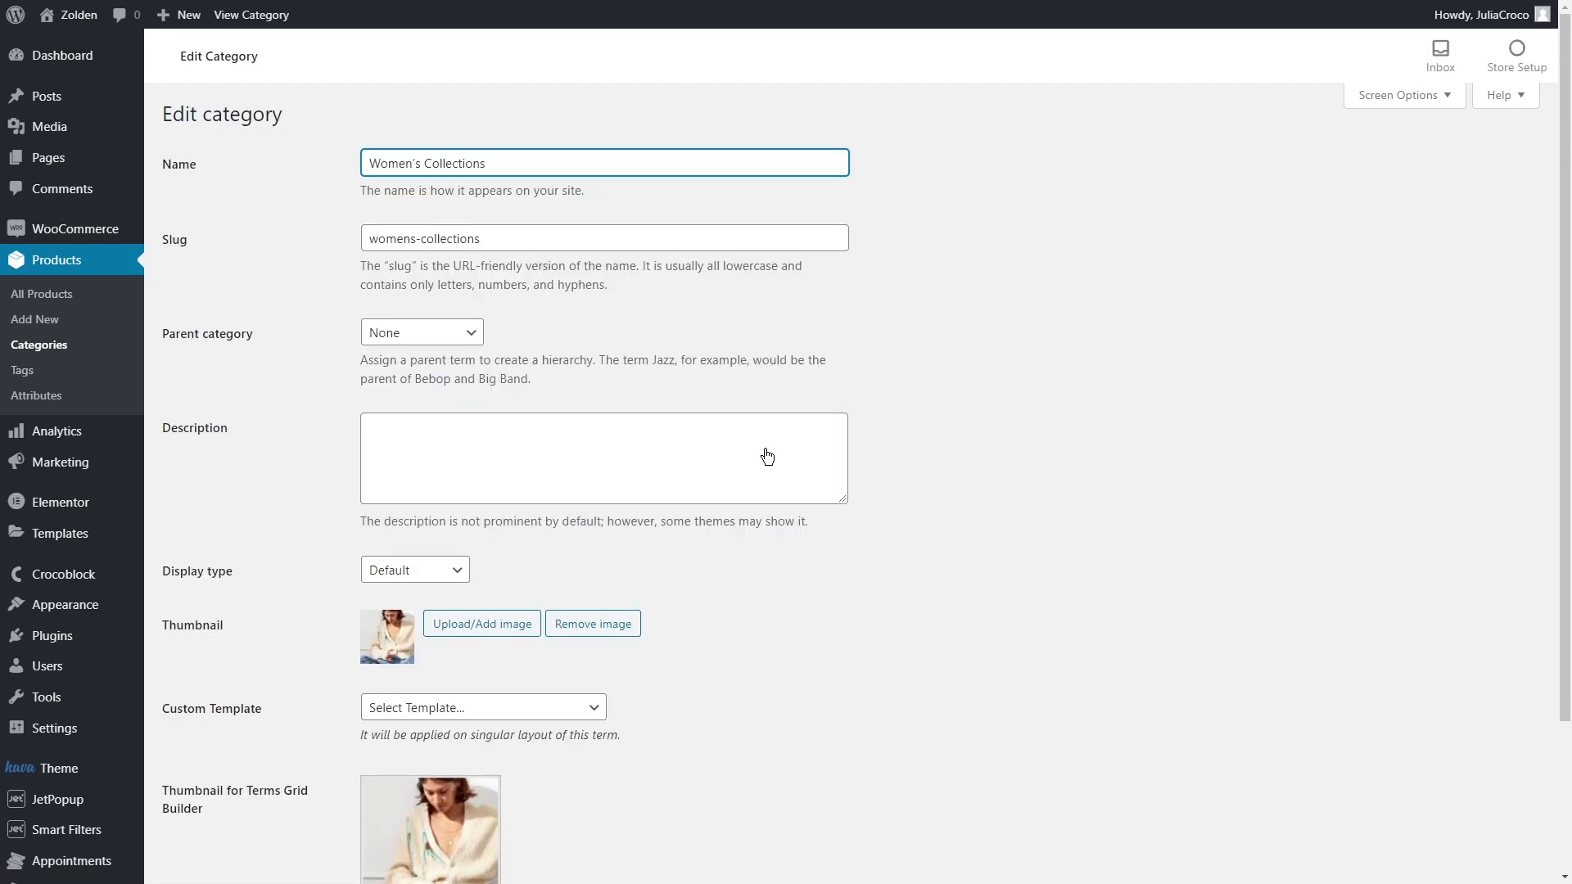
scroll(766, 456, "down", 2)
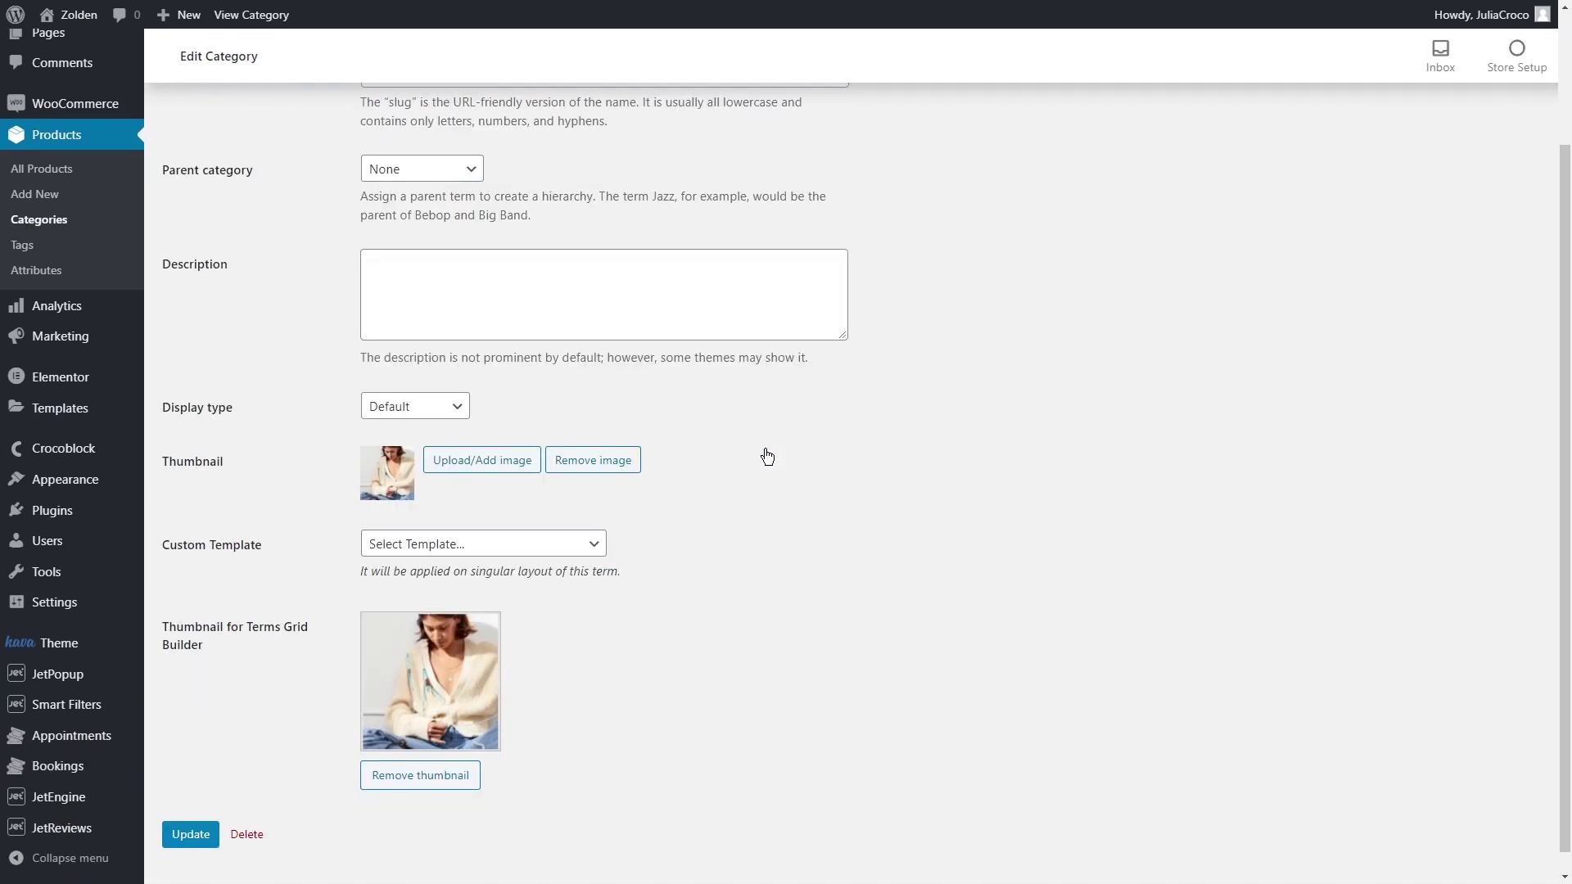
left_click(546, 546)
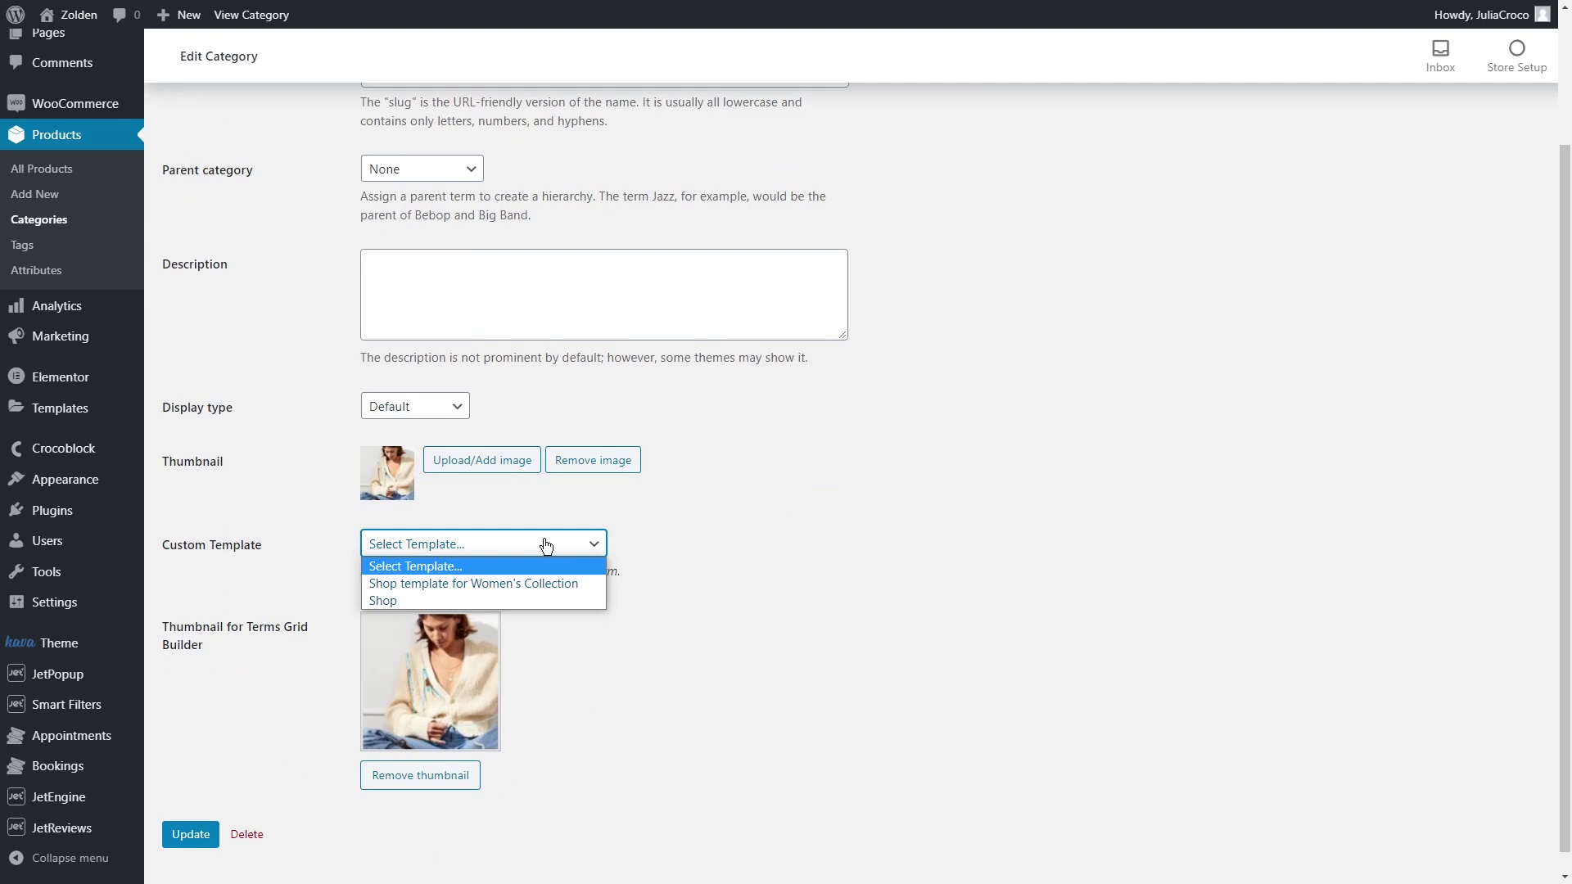
left_click(473, 583)
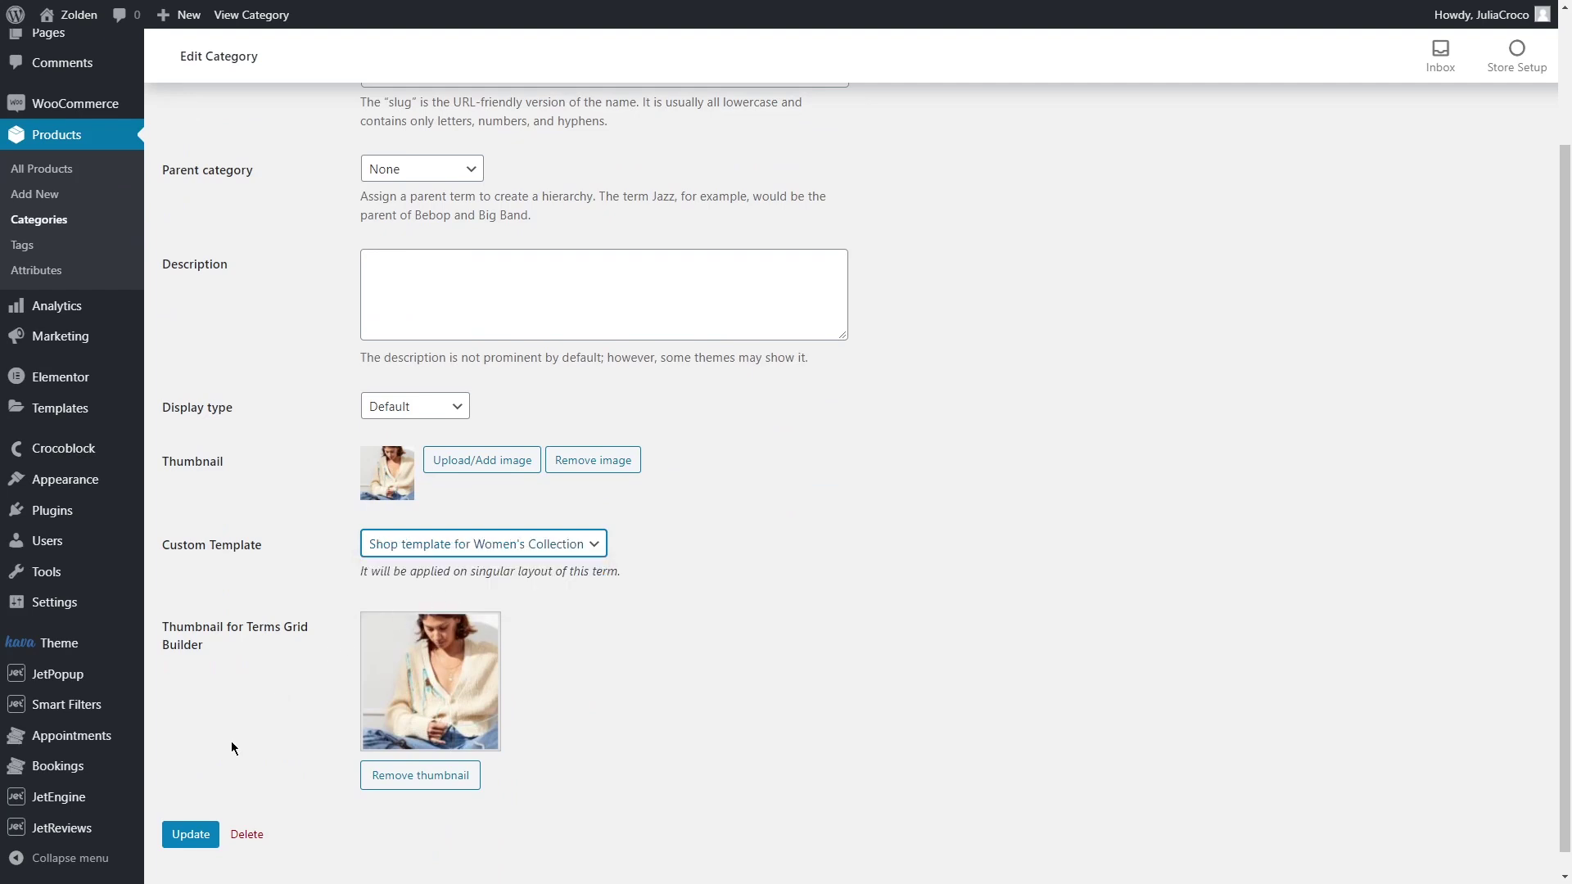
left_click(190, 834)
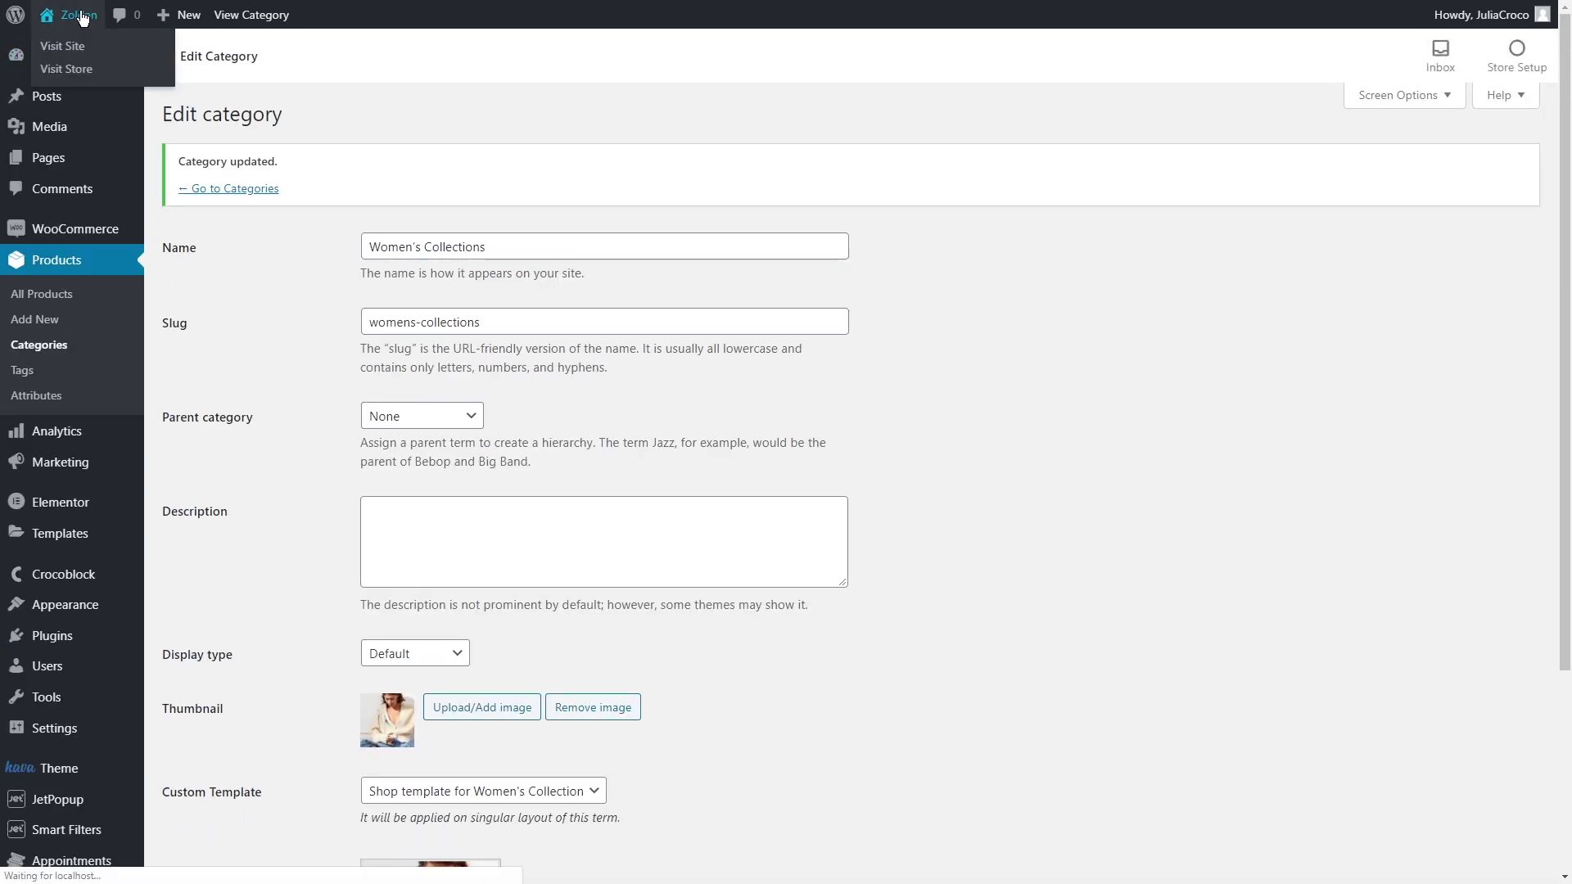
Browse the two-column Women's Collections page on the live site, then compare the three-column Shop page.
left_click(83, 18)
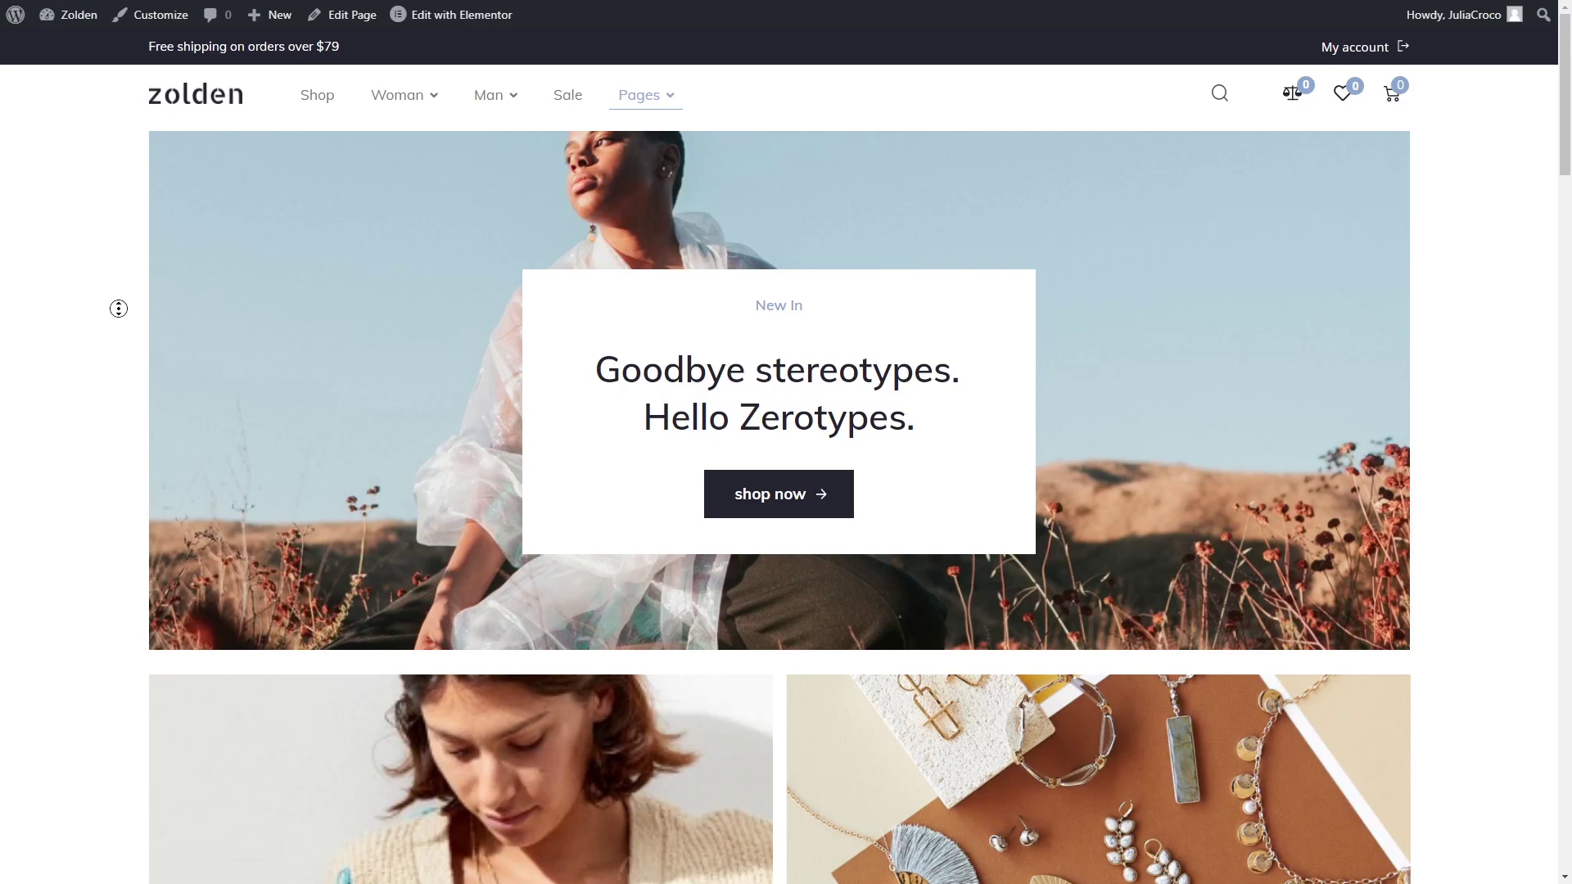
scroll(119, 308, "down", 6)
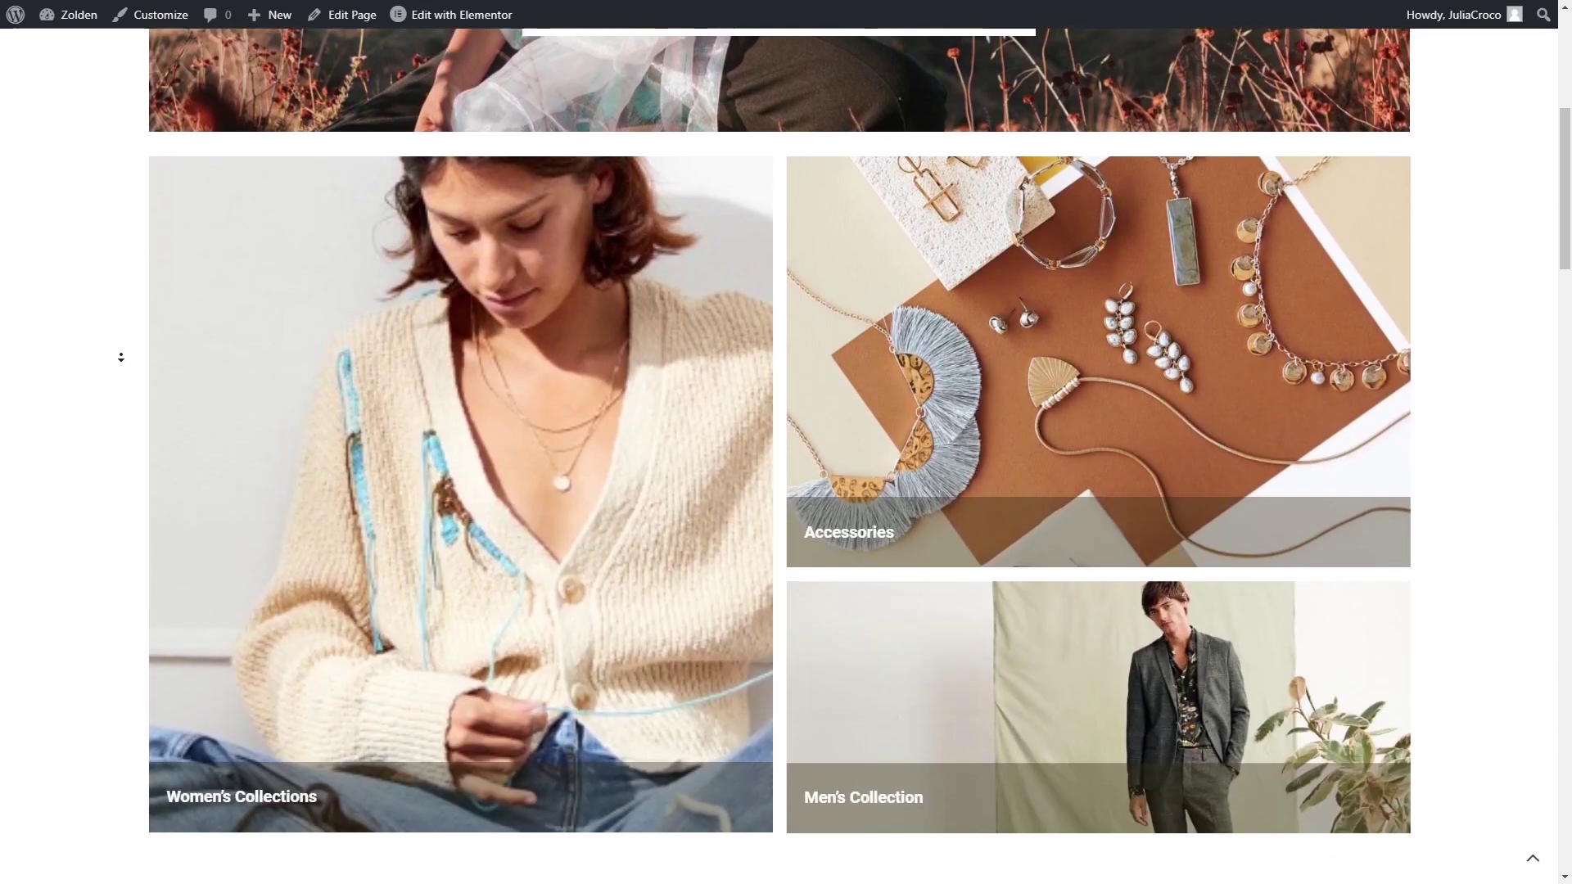
scroll(121, 357, "down", 1)
left_click(367, 365)
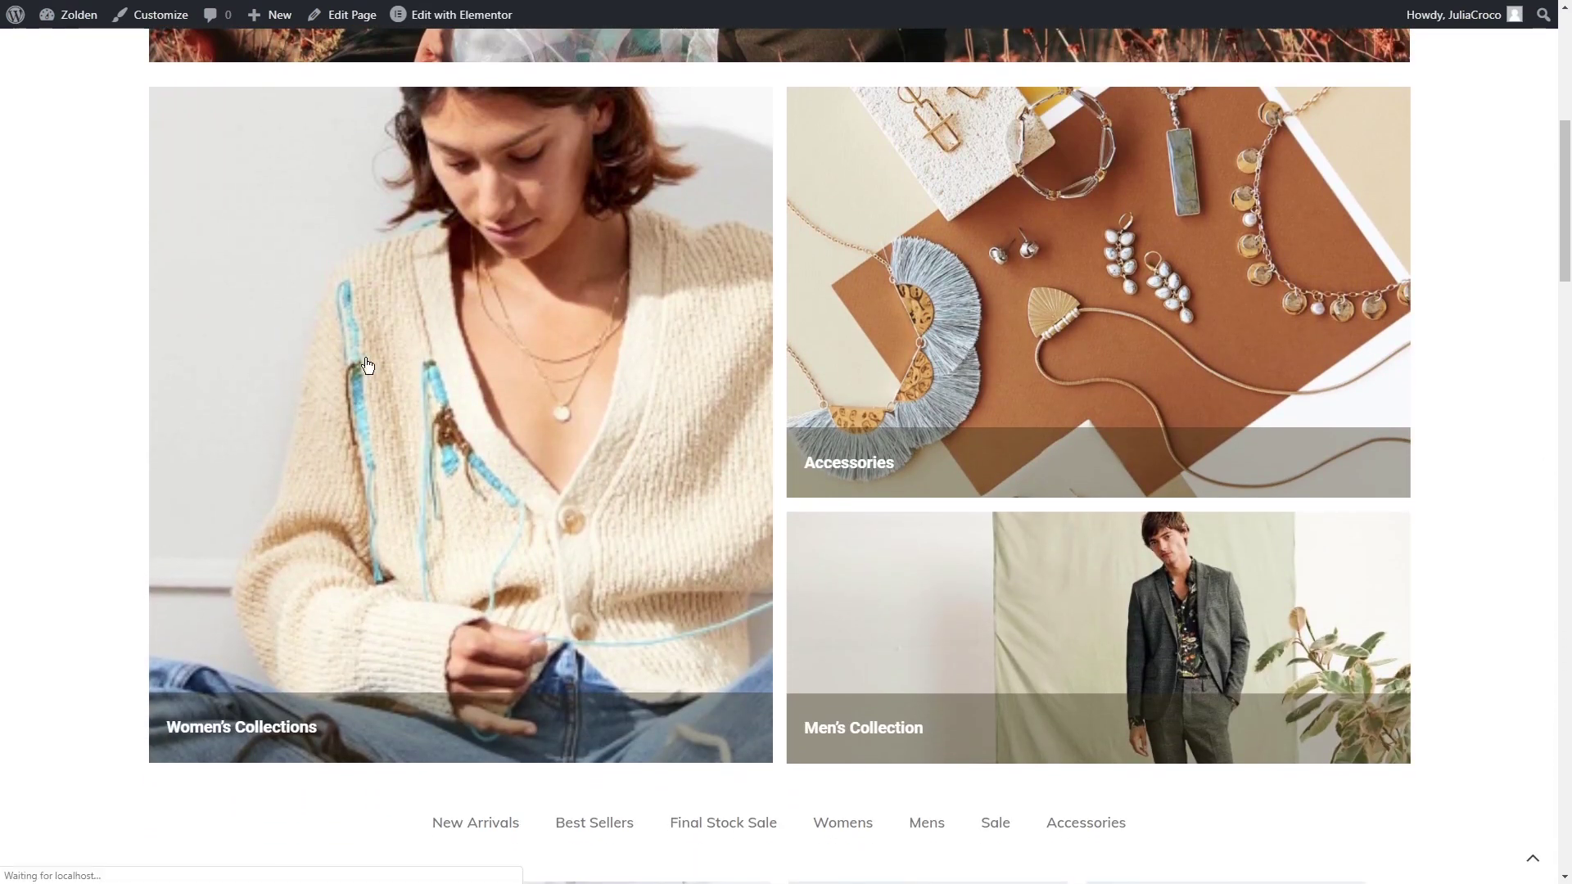
scroll(475, 368, "down", 4)
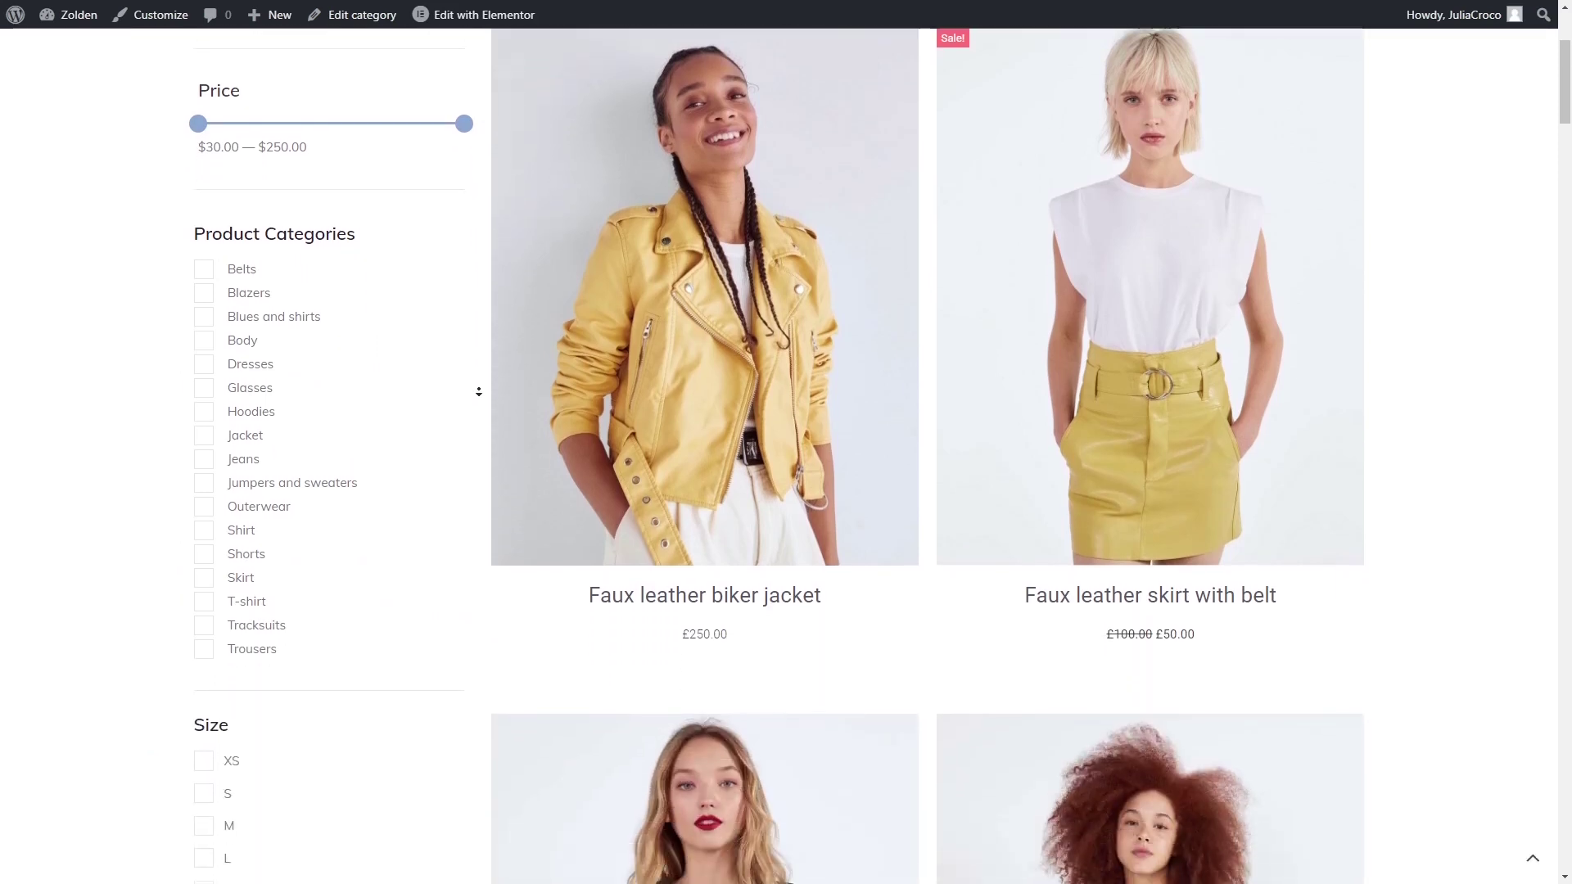
scroll(479, 392, "down", 1)
scroll(477, 305, "up", 4)
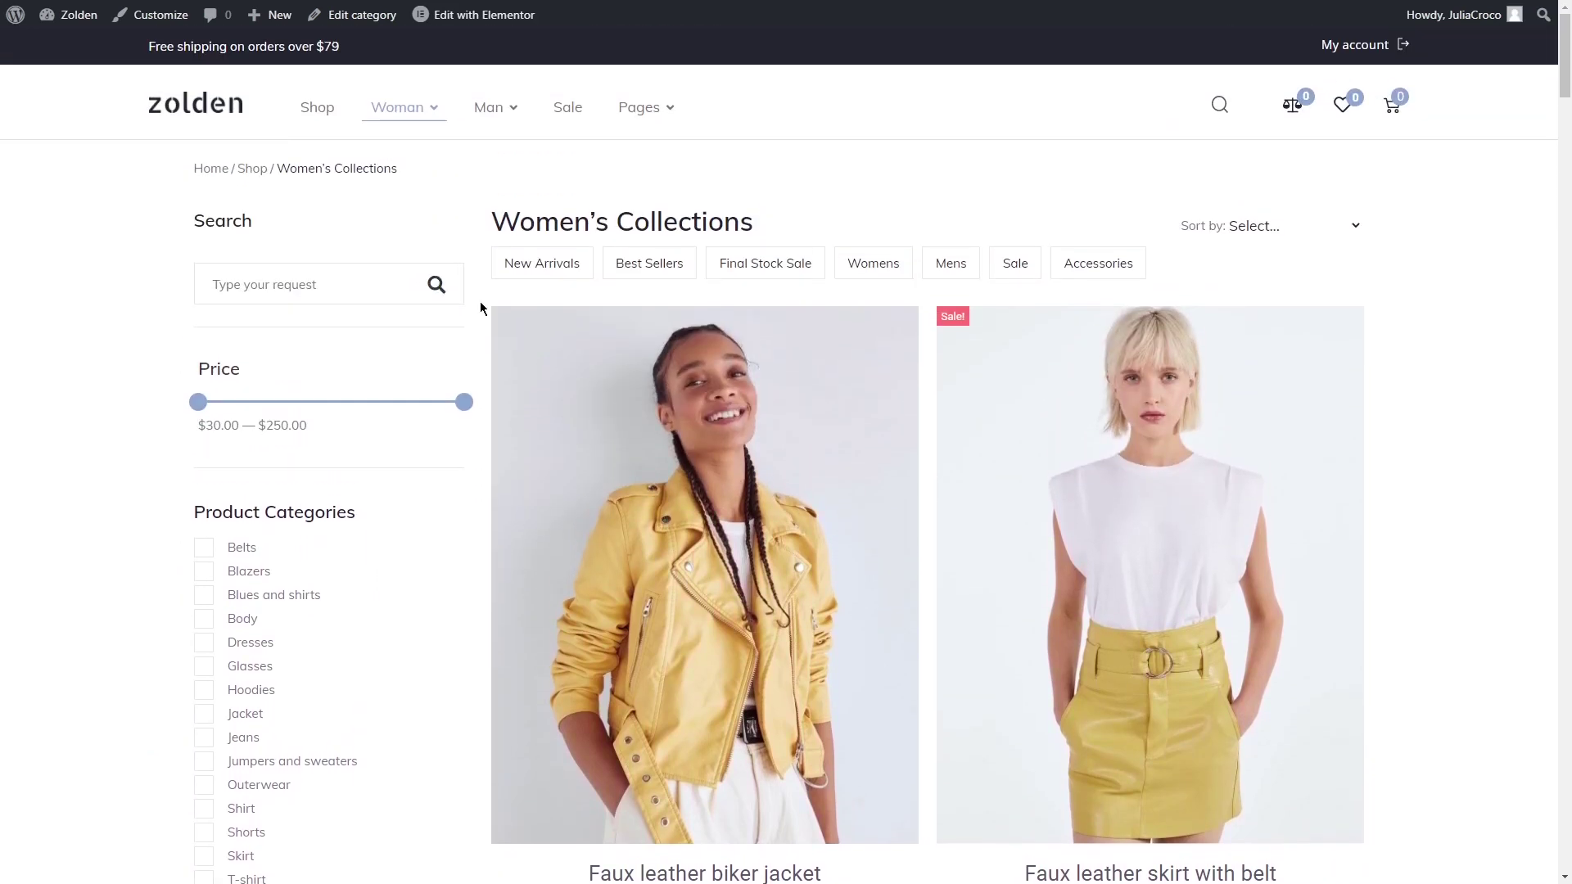
left_click(318, 109)
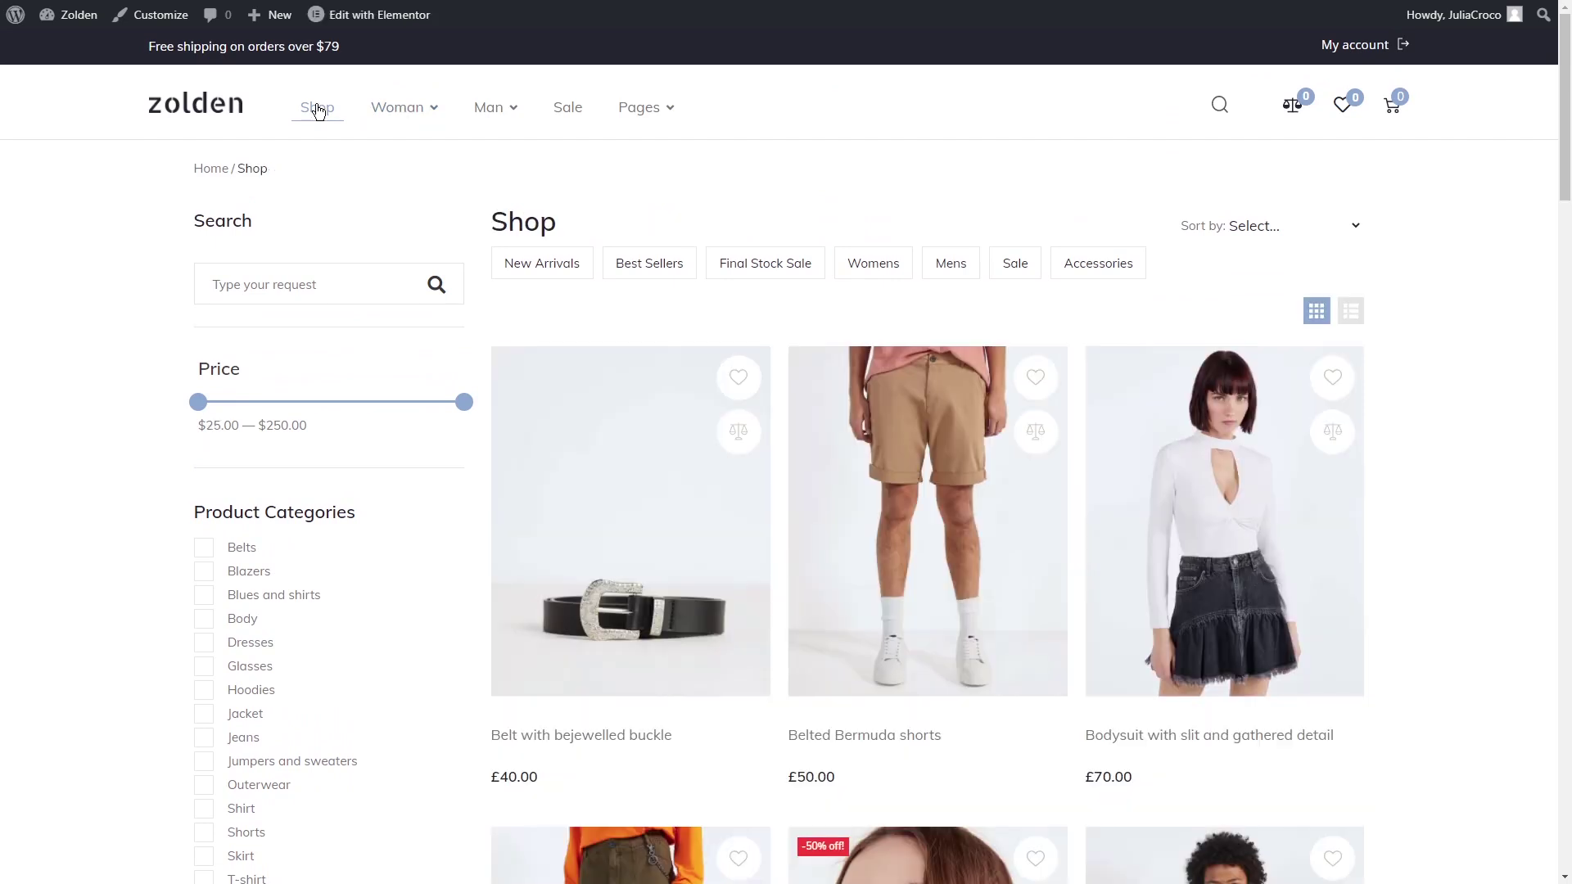